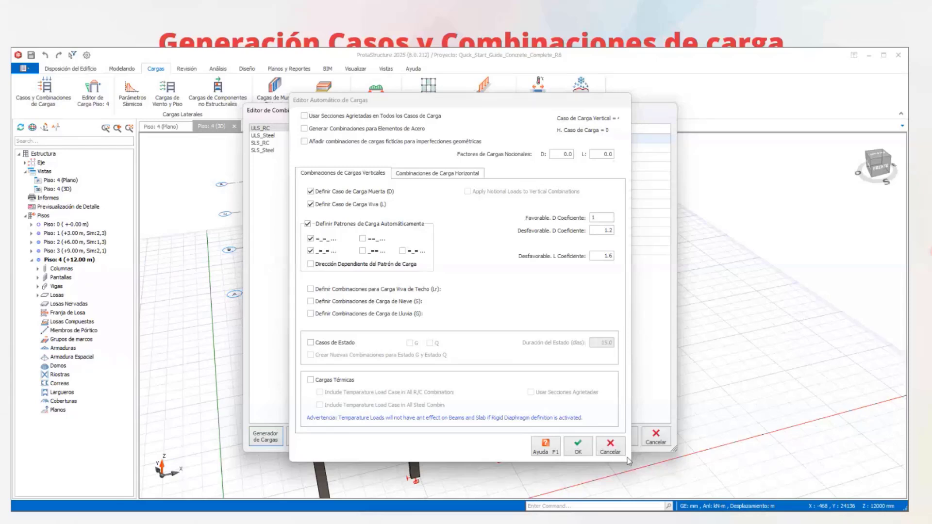
# - Discard the open automatic load editor and load combination editor, and reopen the load combination editor
pyautogui.click(616, 450)
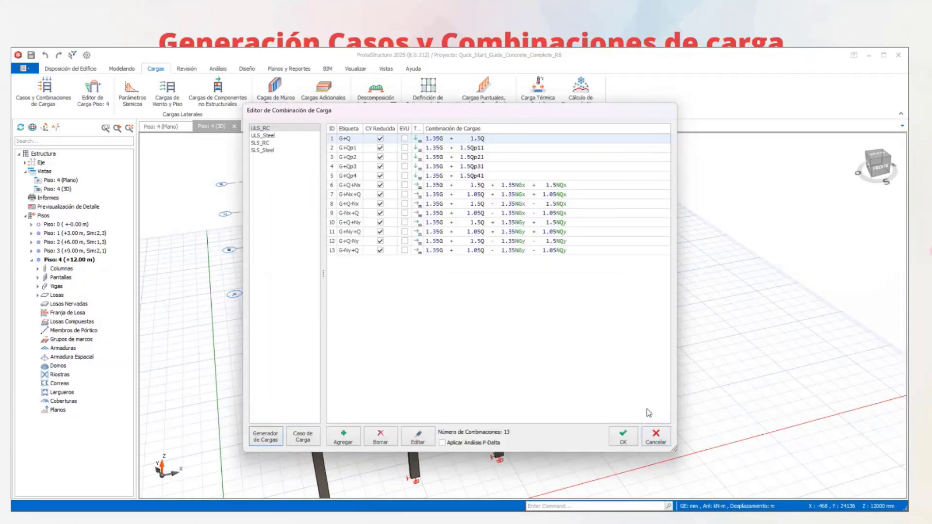
pyautogui.click(655, 436)
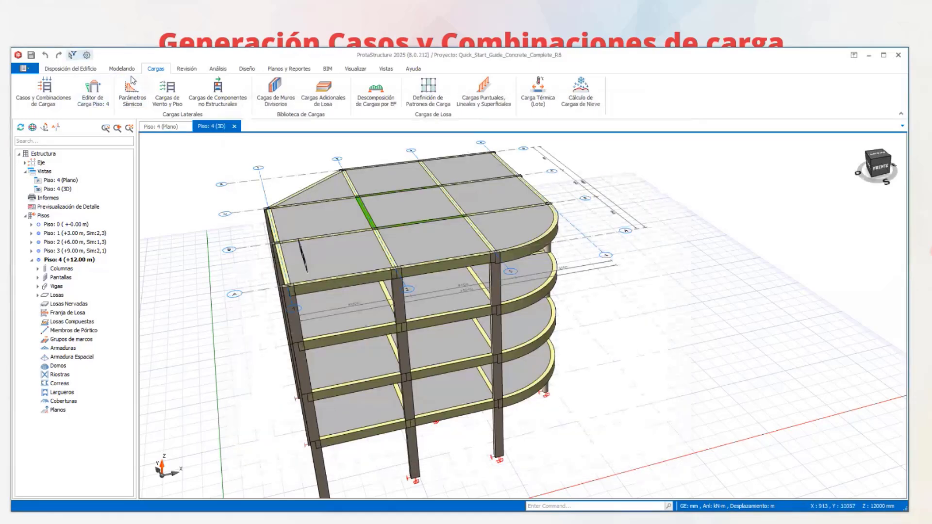
pyautogui.click(42, 96)
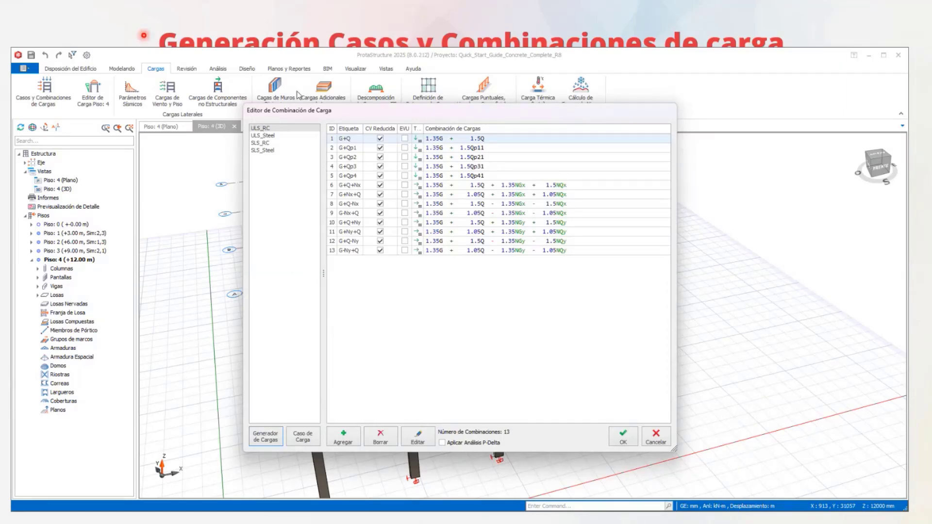
# - Review the load combinations listed under the ULS_RC, ULS_Steel, SLS_RC and SLS_Steel groups
pyautogui.click(274, 130)
pyautogui.click(275, 143)
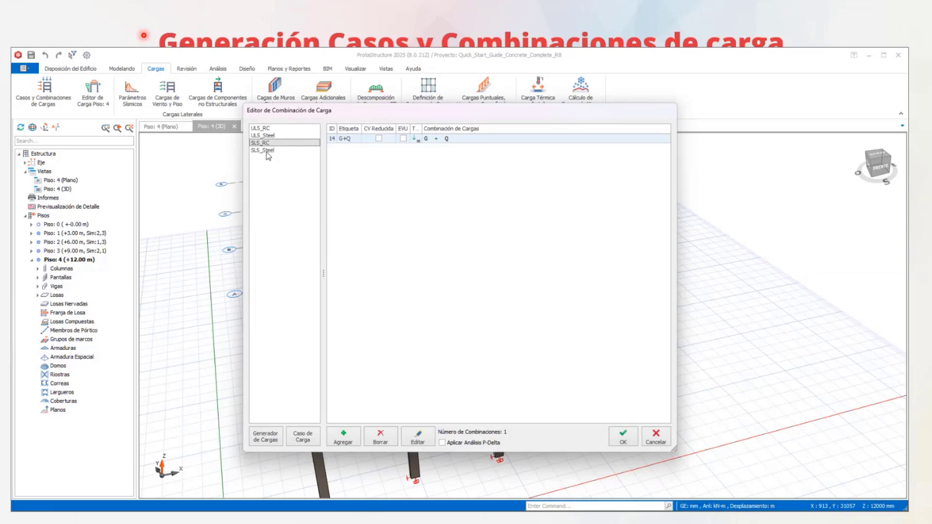
pyautogui.click(268, 129)
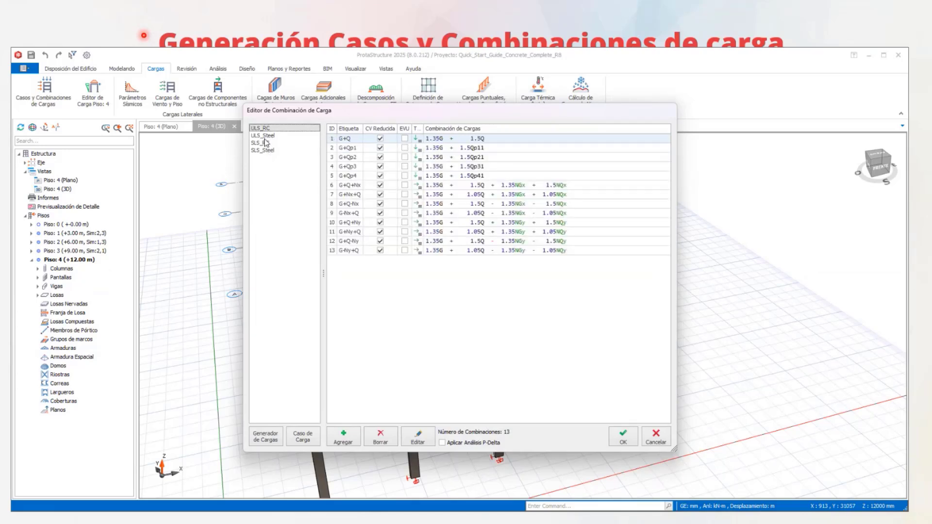
pyautogui.press('Down')
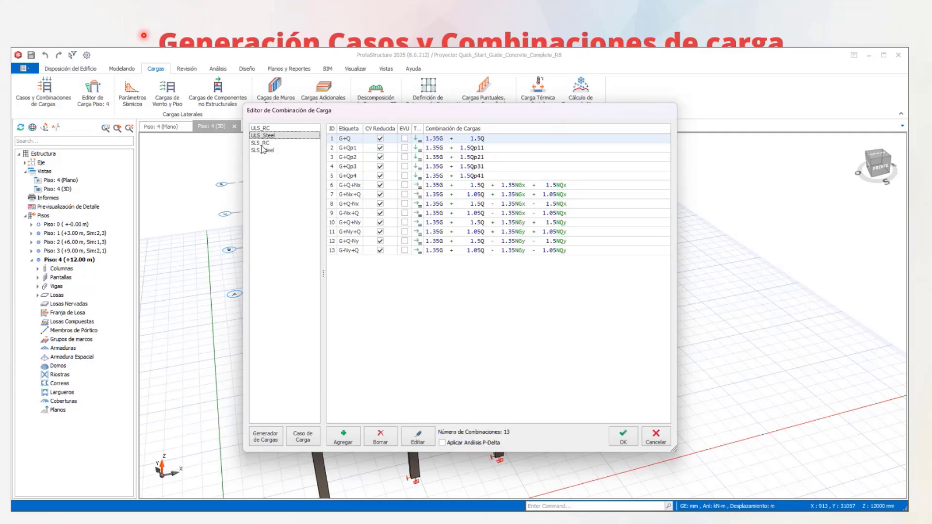
pyautogui.click(262, 150)
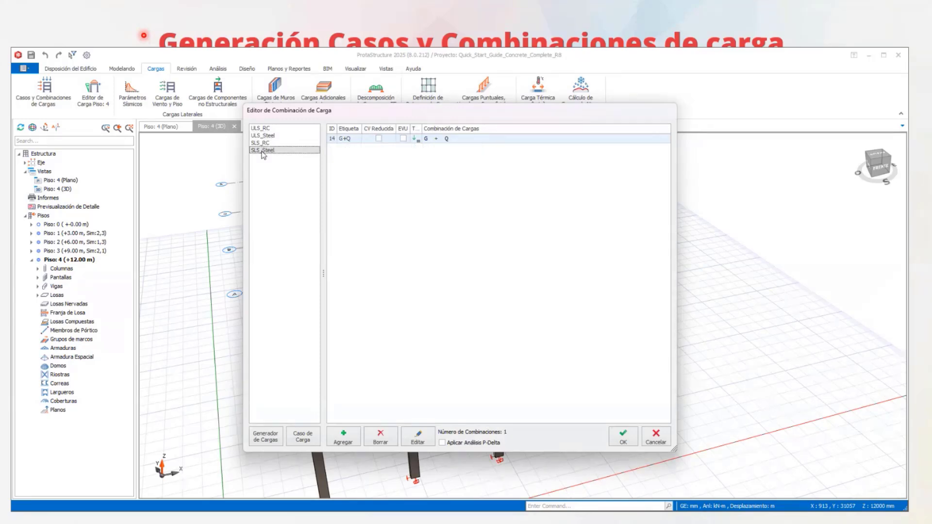
pyautogui.click(256, 129)
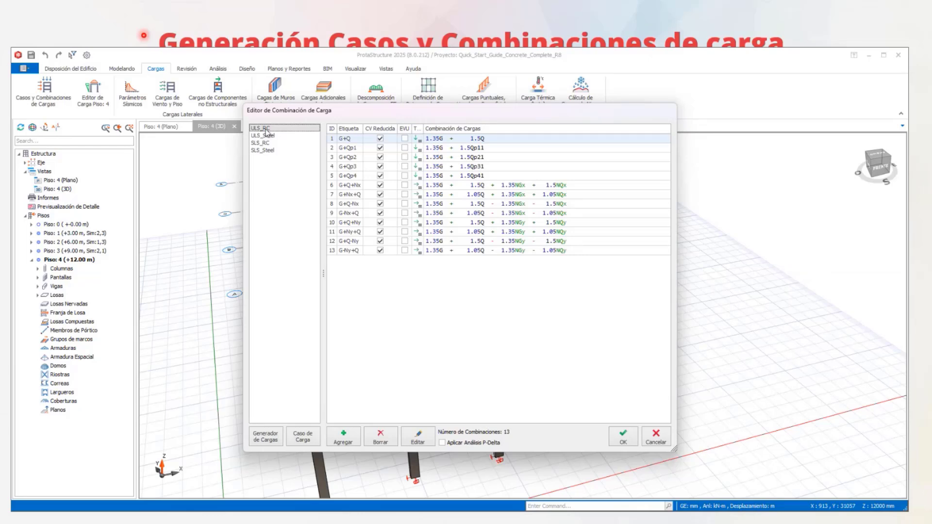
pyautogui.click(265, 136)
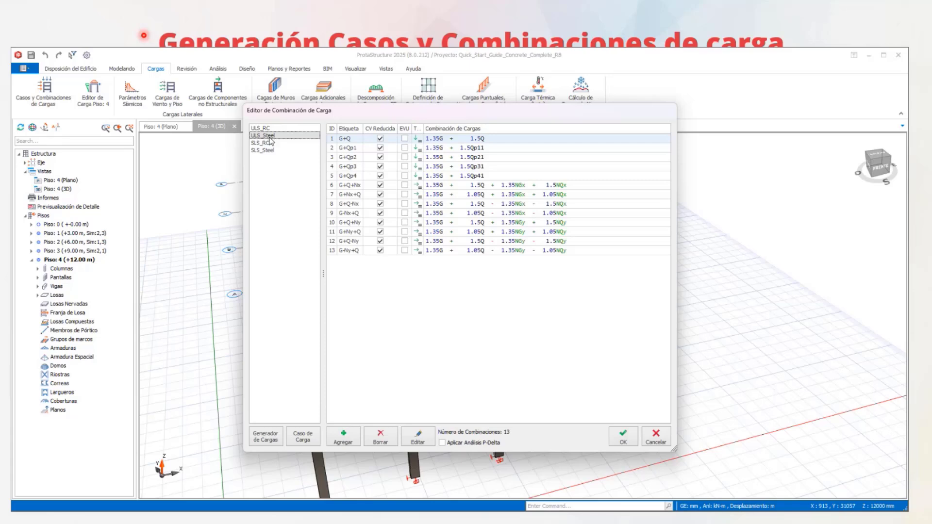
pyautogui.click(261, 143)
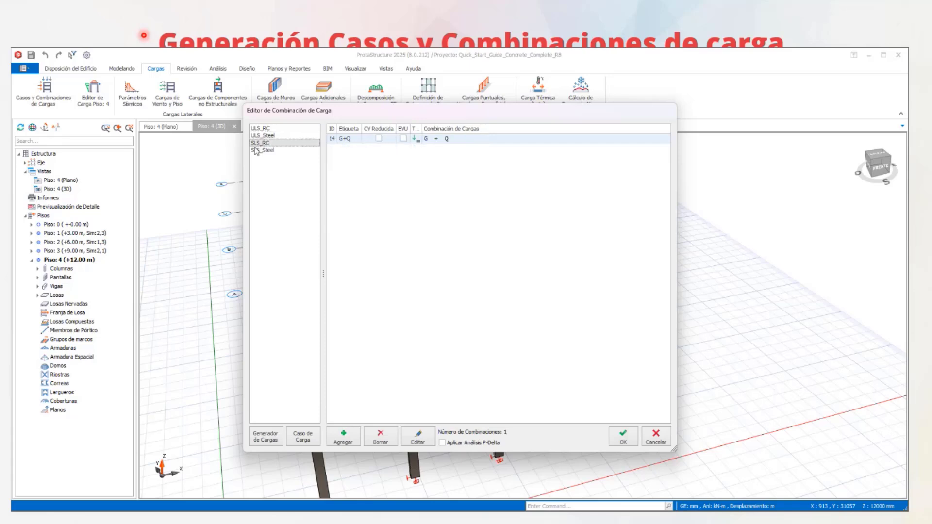
pyautogui.click(261, 150)
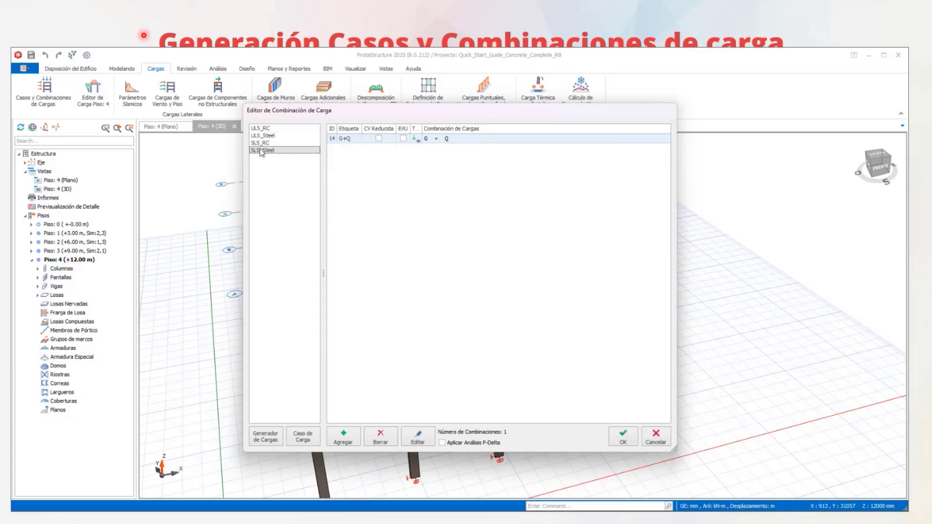
# - Add a new load combination to the SLS_RC group based on the existing G+Q combination
pyautogui.click(261, 143)
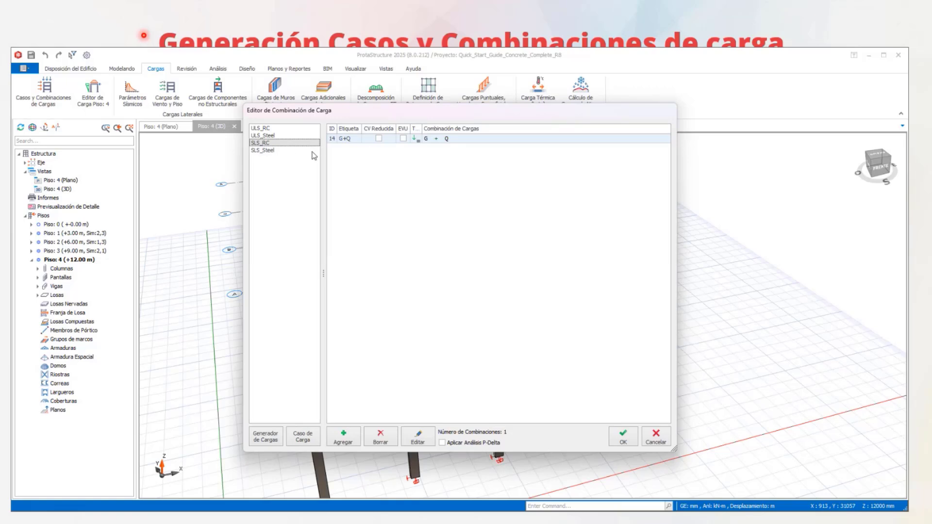
pyautogui.click(443, 152)
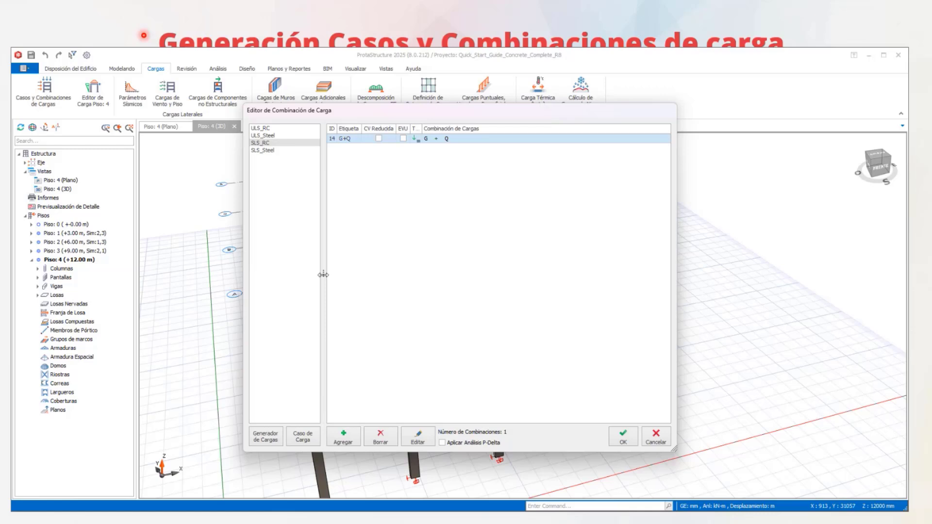
pyautogui.click(351, 438)
pyautogui.click(351, 438)
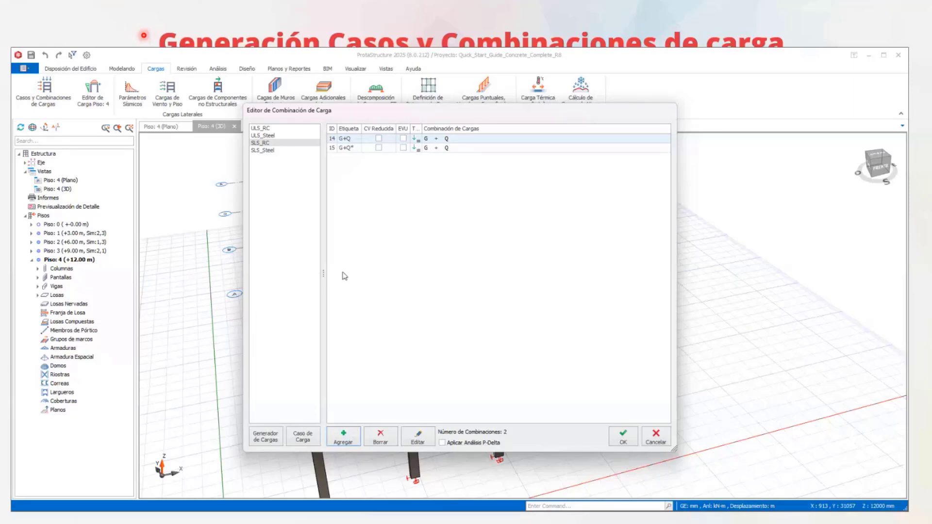
# - Inspect the load case factors of the G+Q* combination and delete that combination from SLS_RC
pyautogui.doubleClick(461, 148)
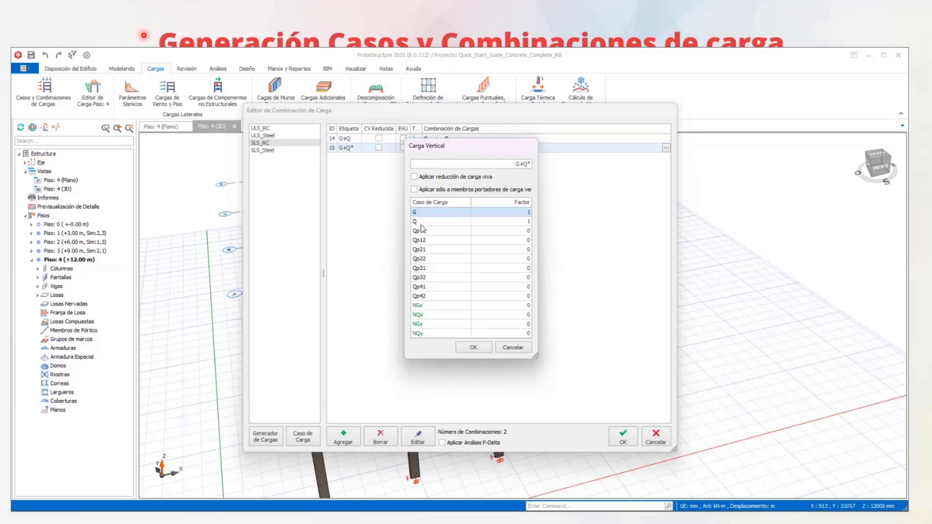
pyautogui.click(515, 241)
pyautogui.click(515, 259)
pyautogui.click(516, 316)
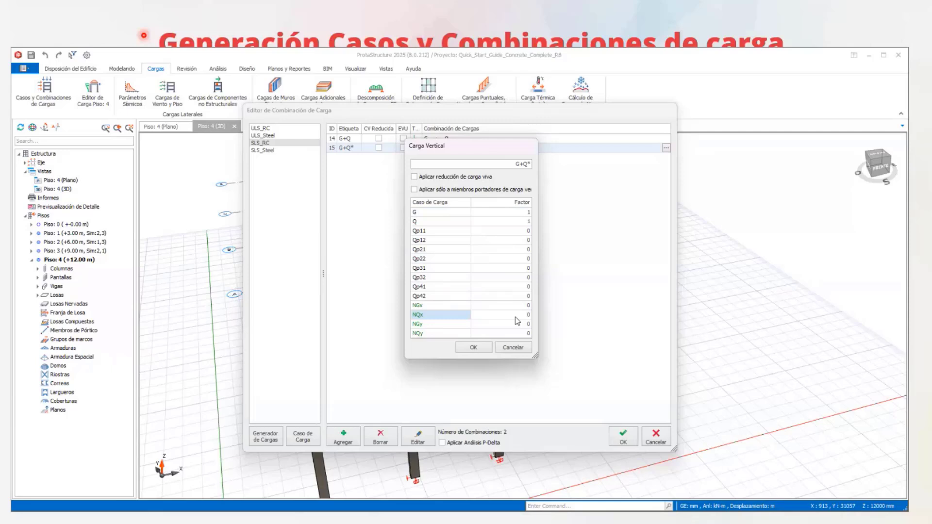
pyautogui.click(515, 317)
pyautogui.click(510, 349)
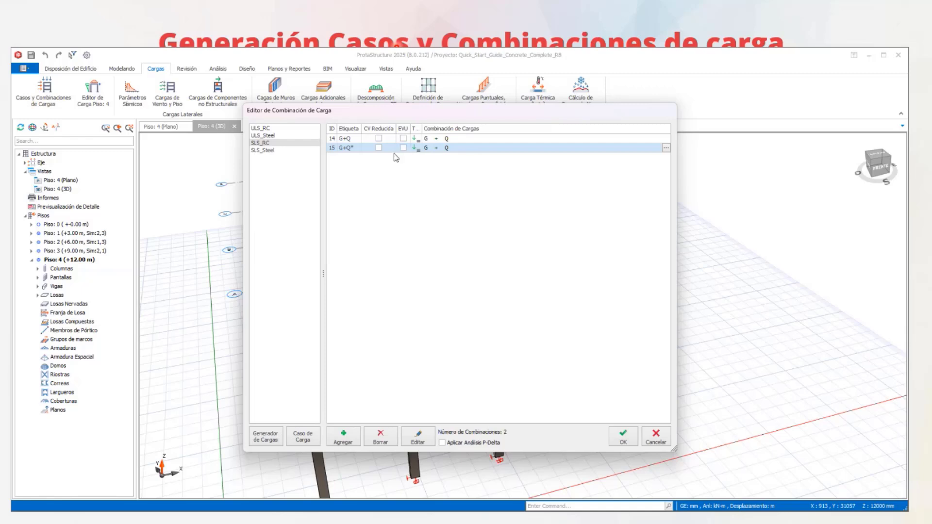
pyautogui.click(380, 438)
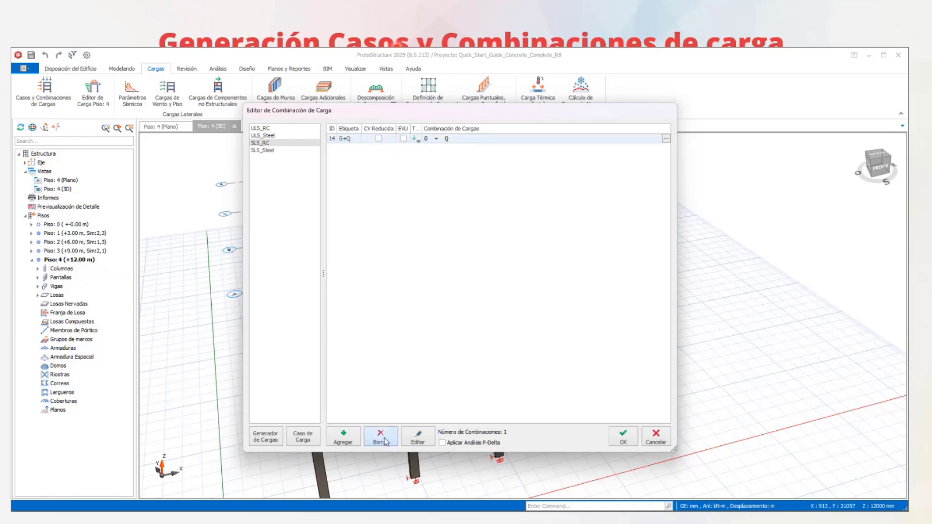
# - In the automatic load generator, enable steel member combinations and add notional load combinations for geometric imperfections using Combinaciones de Acero
pyautogui.click(265, 437)
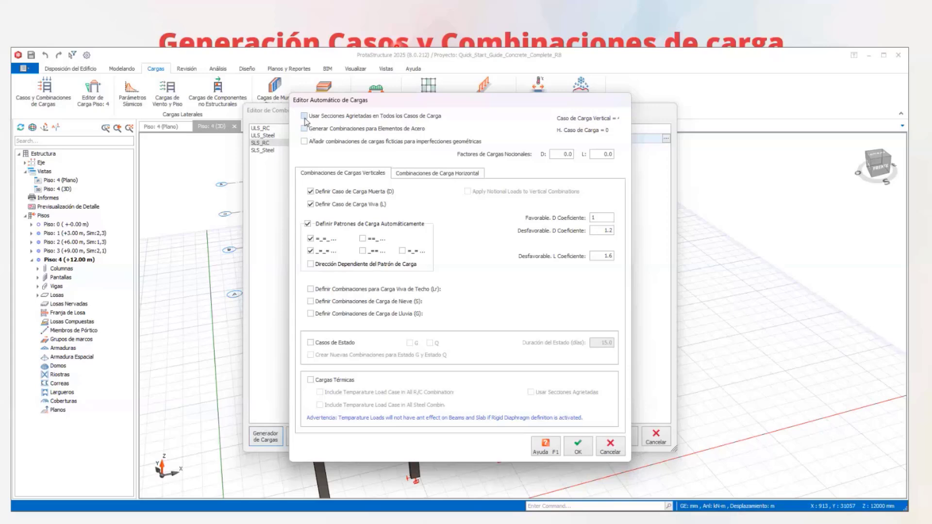
pyautogui.click(304, 129)
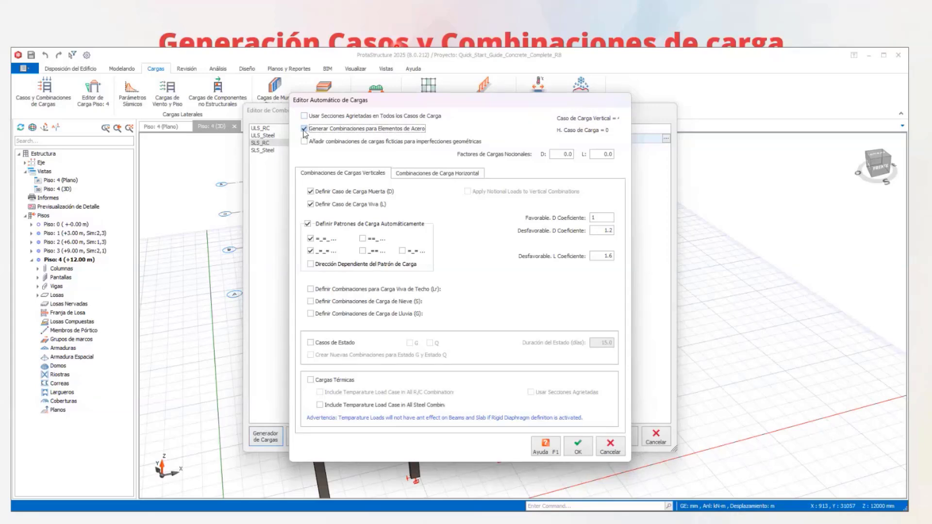
pyautogui.click(304, 142)
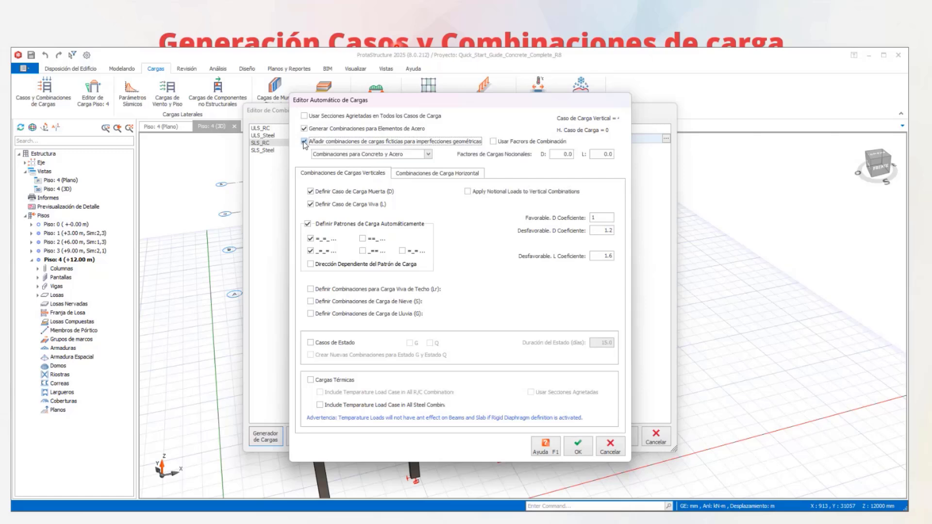
pyautogui.click(410, 155)
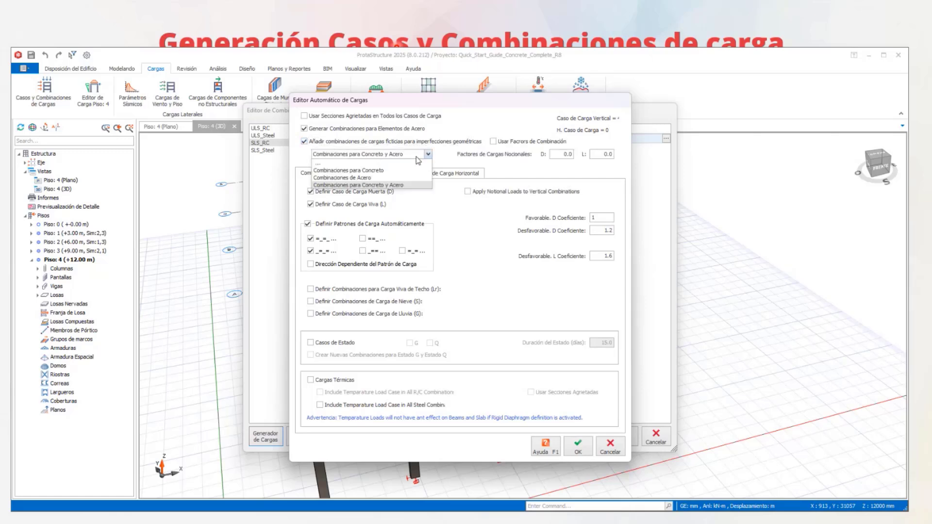
pyautogui.click(368, 177)
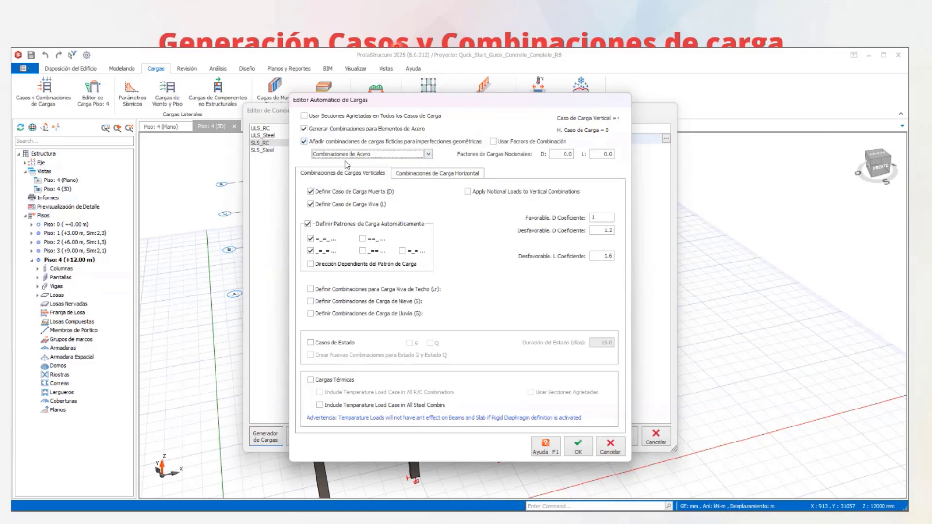
# - Disable automatic load patterns and enable the roof live load (Lr), snow (S) and rain (G) combinations
pyautogui.click(307, 225)
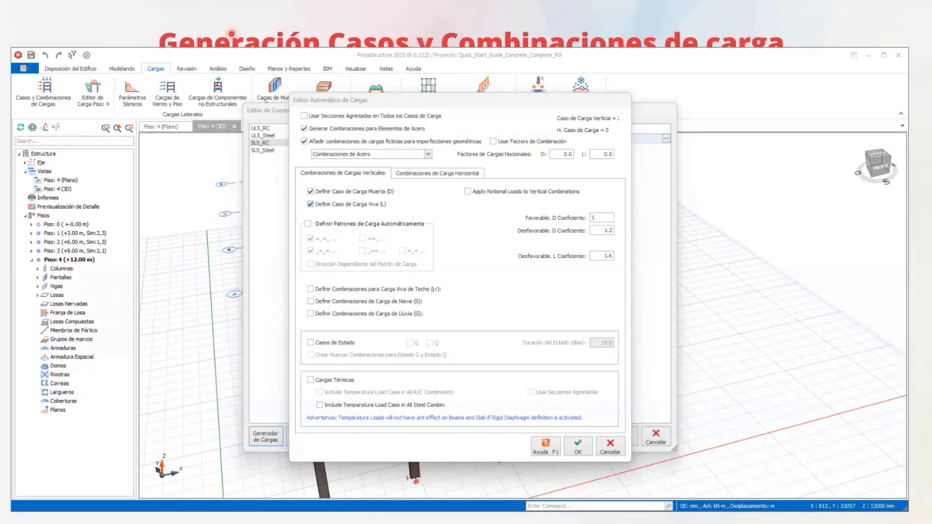
pyautogui.click(307, 223)
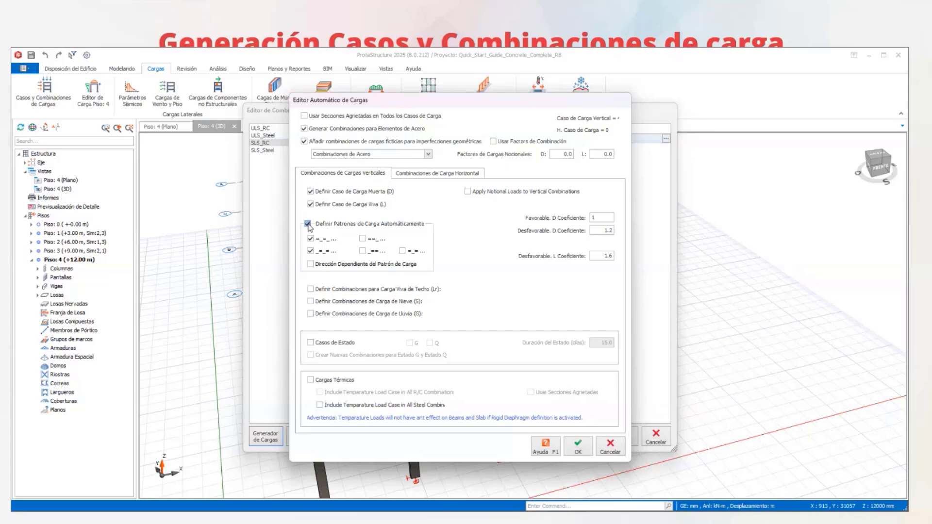
pyautogui.click(307, 224)
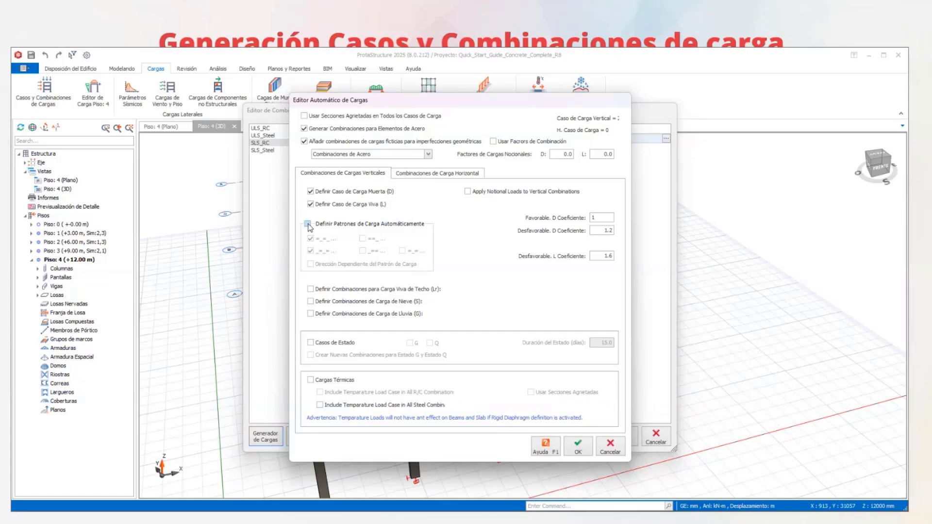
pyautogui.click(311, 290)
pyautogui.click(310, 302)
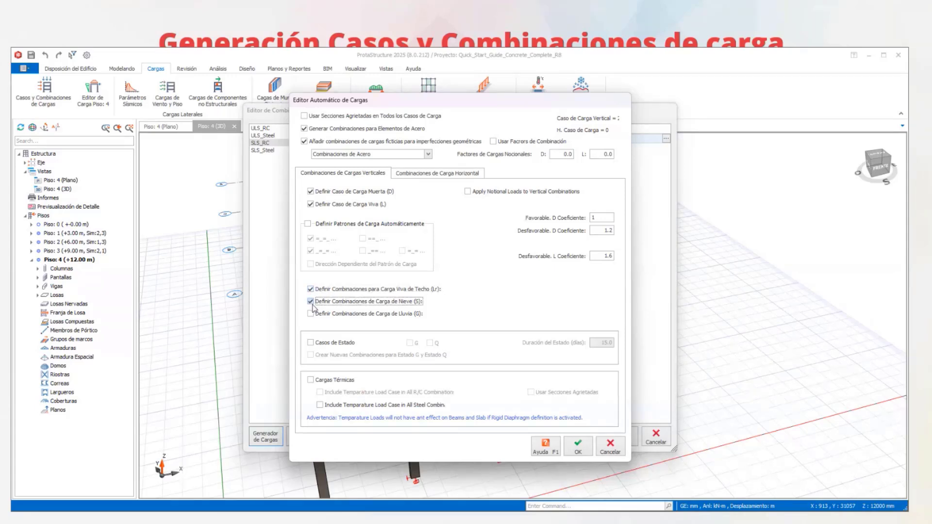
pyautogui.click(310, 315)
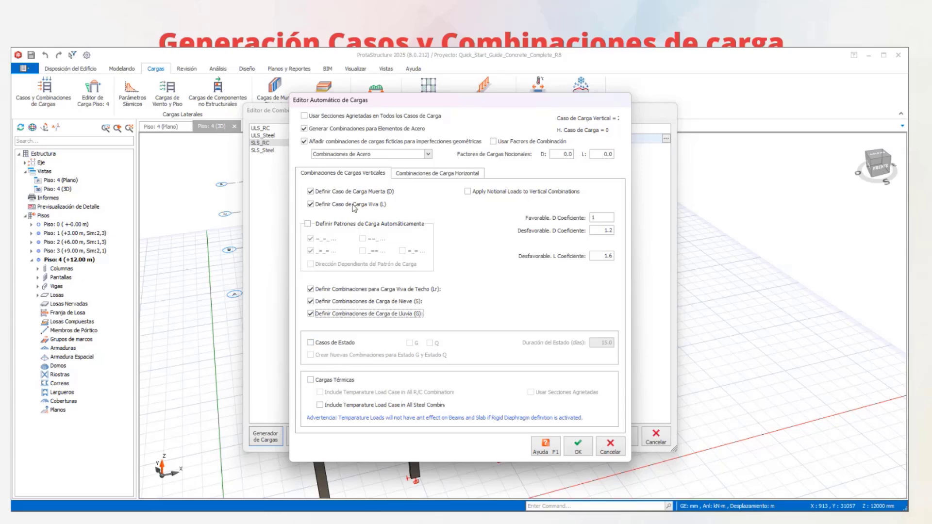
# - Enable combination factors and the horizontal seismic load with Respuesta Espectral Modal, including the 0.9D+E combination
pyautogui.click(435, 174)
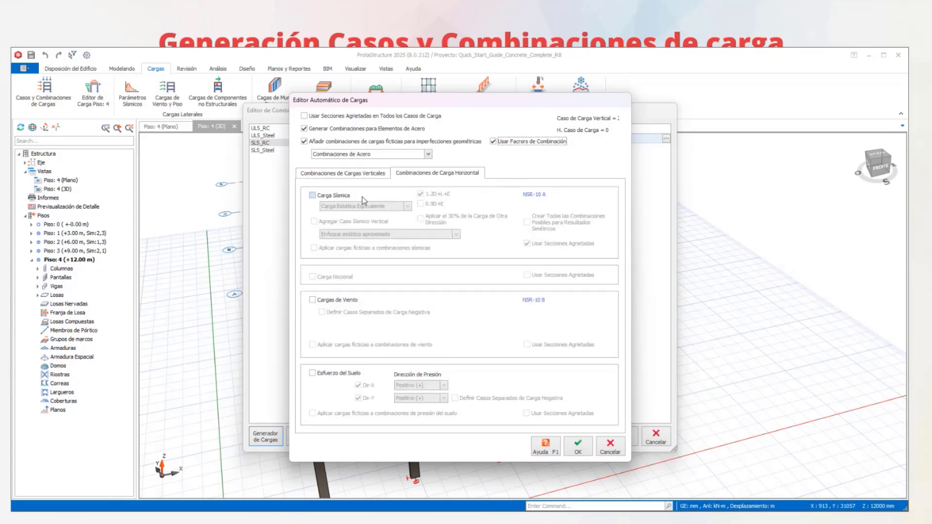
pyautogui.click(312, 196)
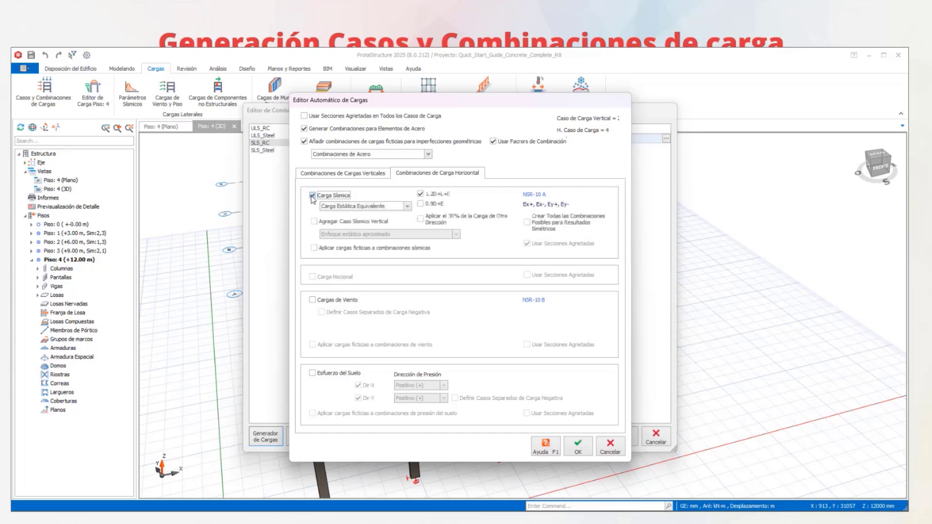
pyautogui.click(386, 208)
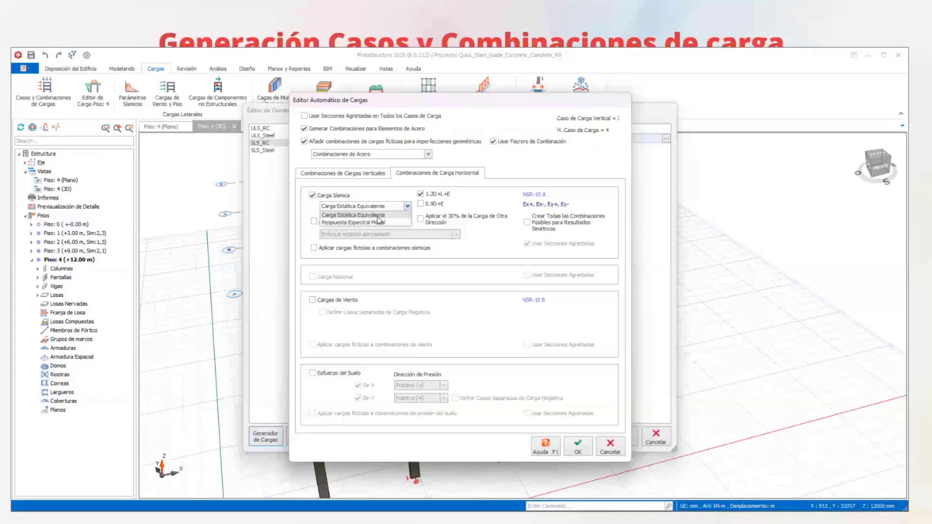
pyautogui.click(384, 223)
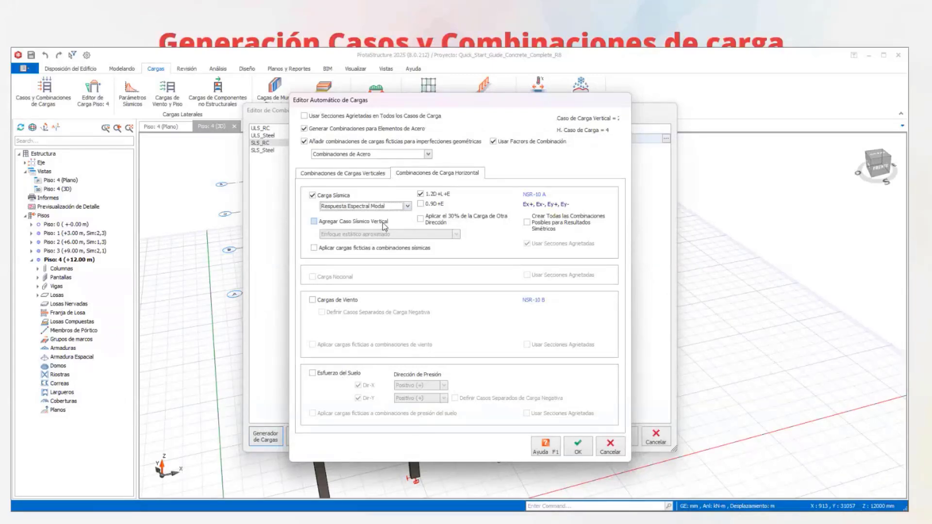
pyautogui.click(386, 206)
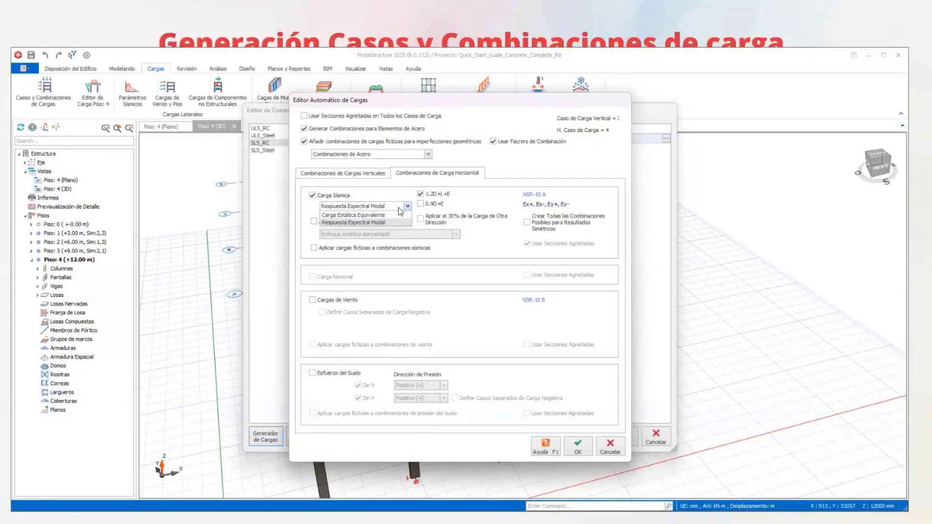
pyautogui.click(384, 222)
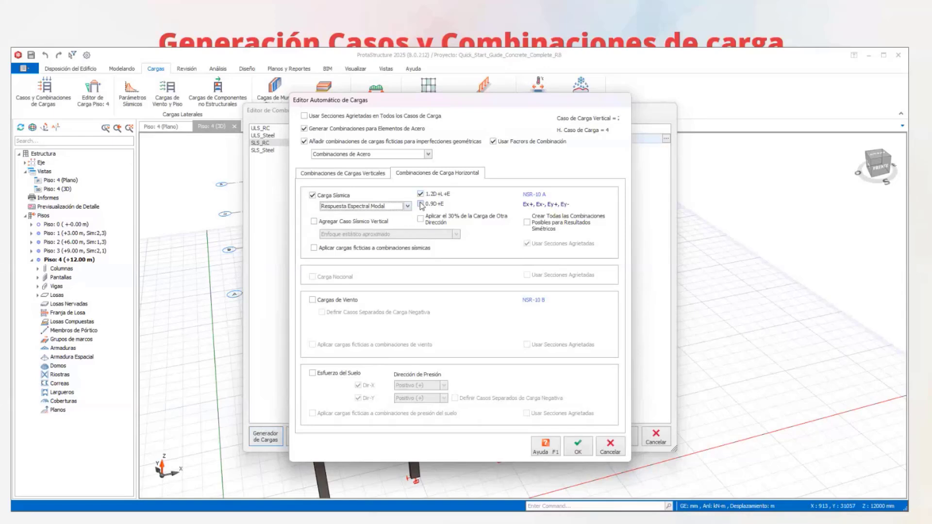
pyautogui.click(420, 204)
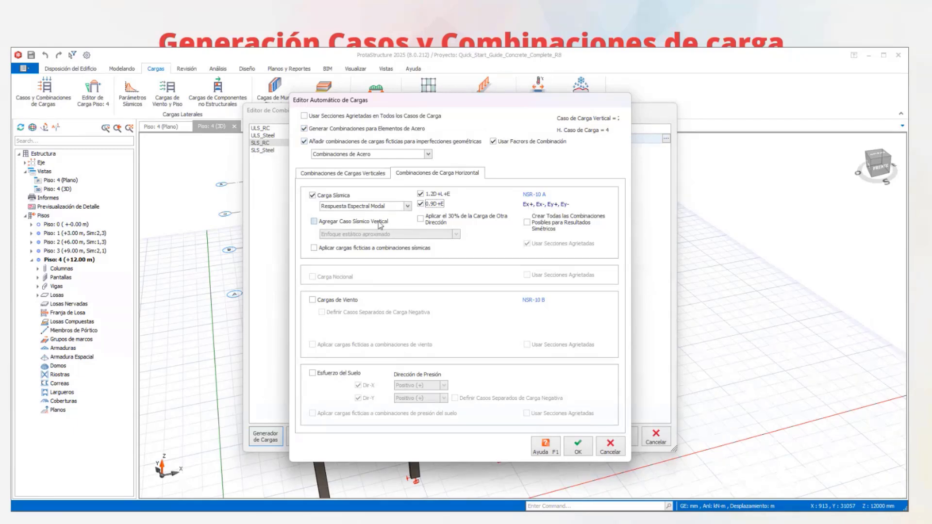
pyautogui.click(313, 195)
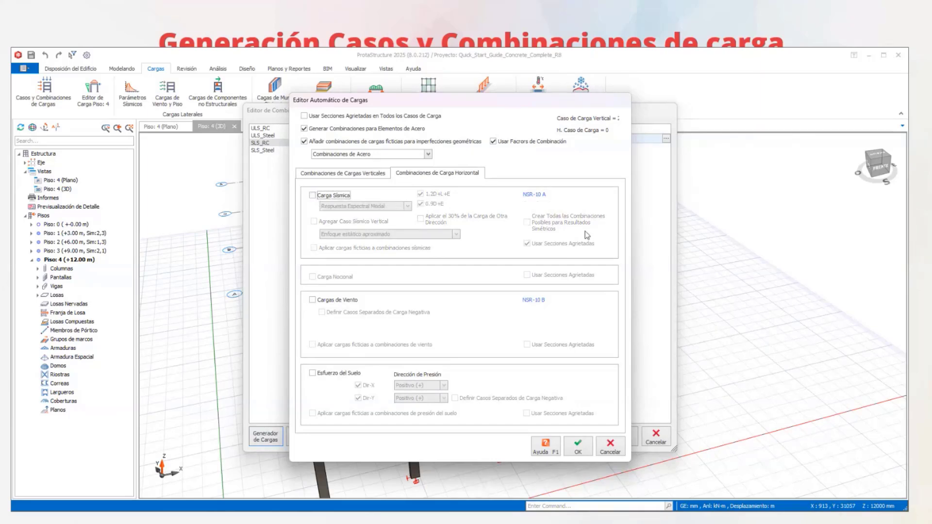
pyautogui.click(312, 196)
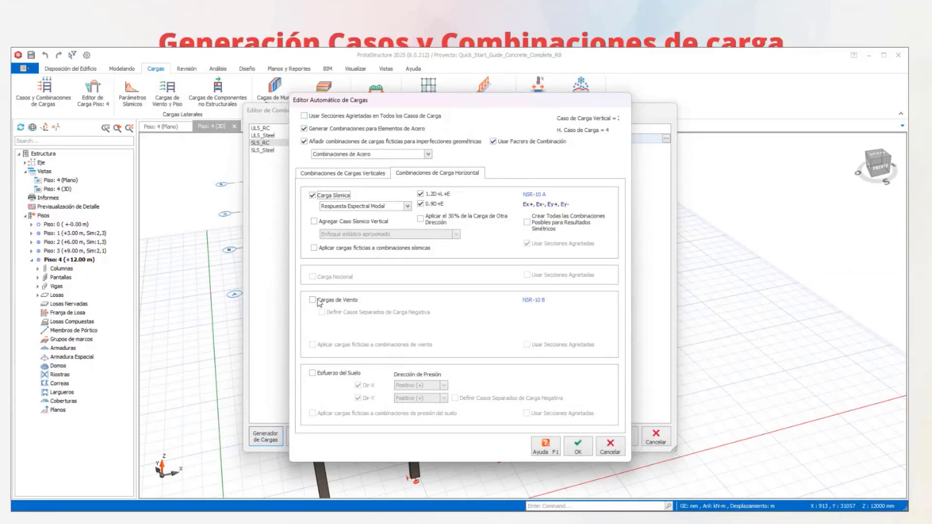
# - Add the vertical seismic case using Método de análisis del espectro modal and generate the load combinations
pyautogui.click(314, 221)
pyautogui.click(429, 234)
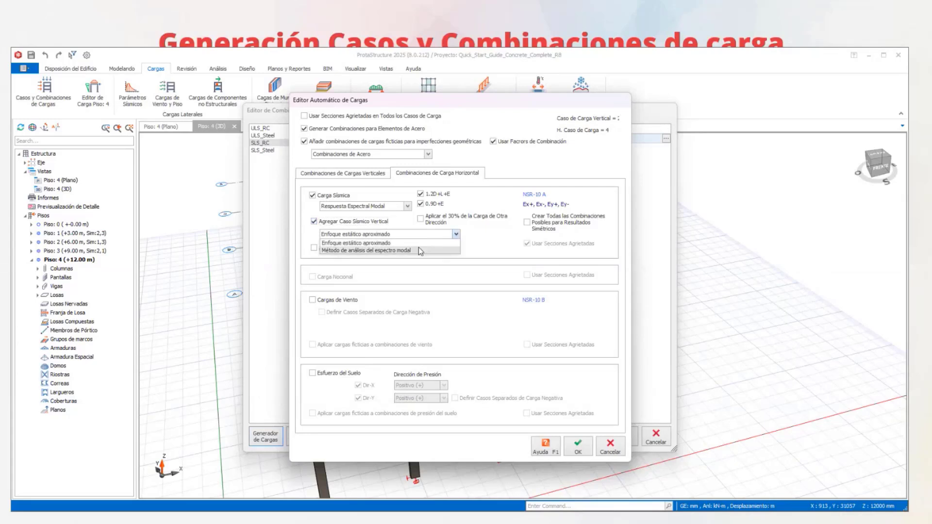
pyautogui.click(418, 248)
pyautogui.click(421, 236)
pyautogui.click(415, 250)
pyautogui.click(411, 234)
pyautogui.click(405, 242)
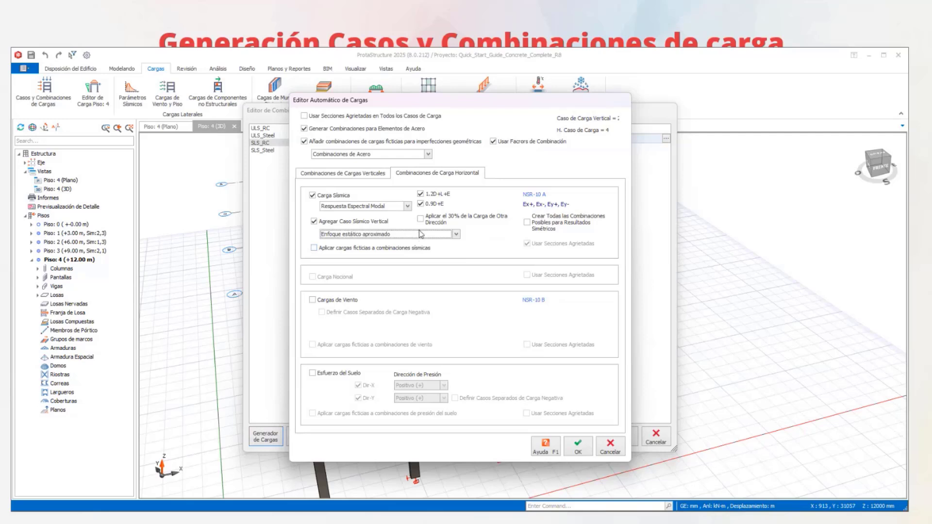
pyautogui.click(415, 235)
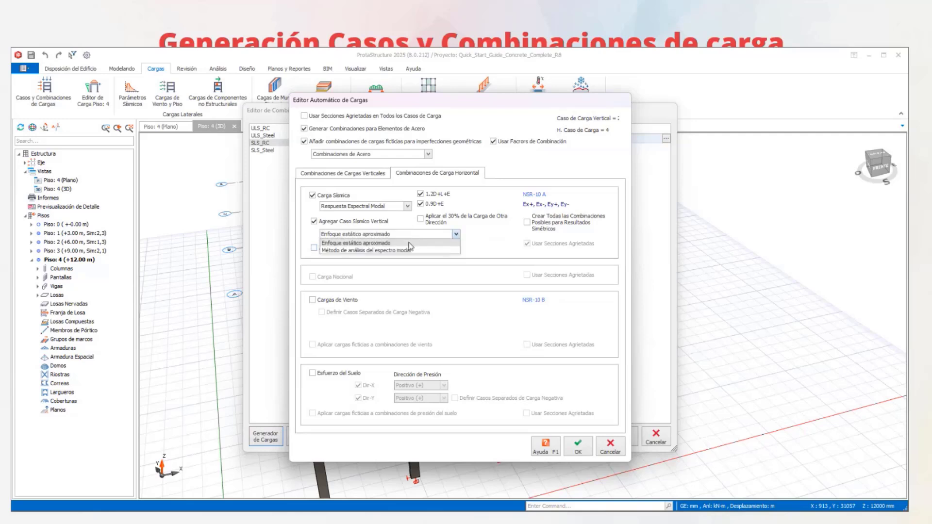
pyautogui.click(410, 241)
pyautogui.click(410, 234)
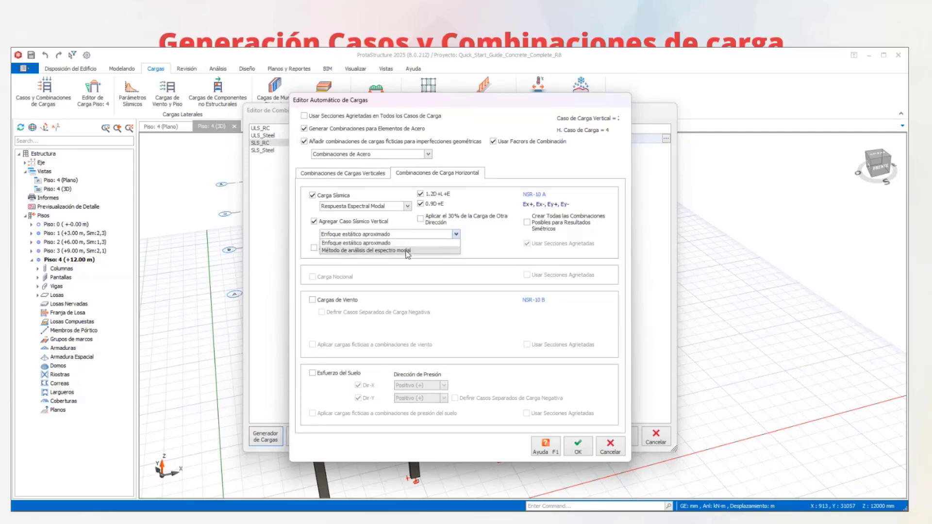
pyautogui.click(404, 251)
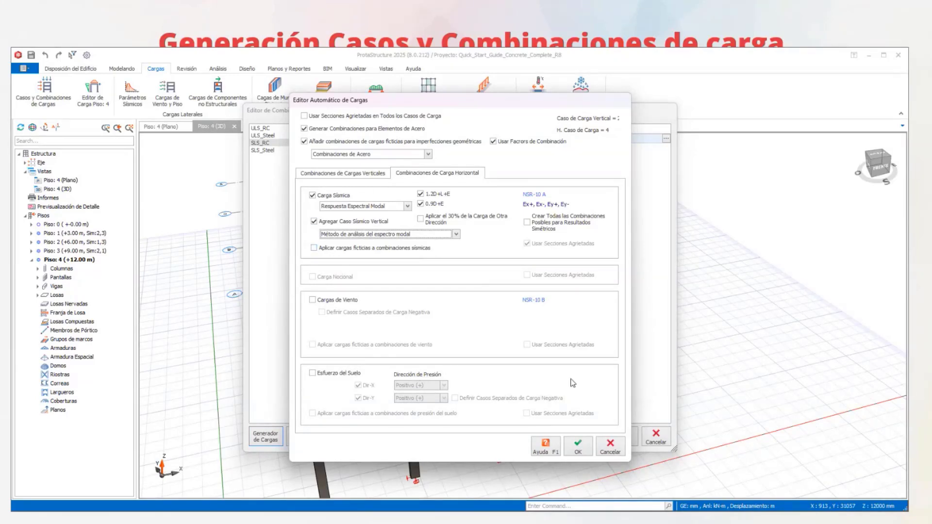
pyautogui.click(579, 445)
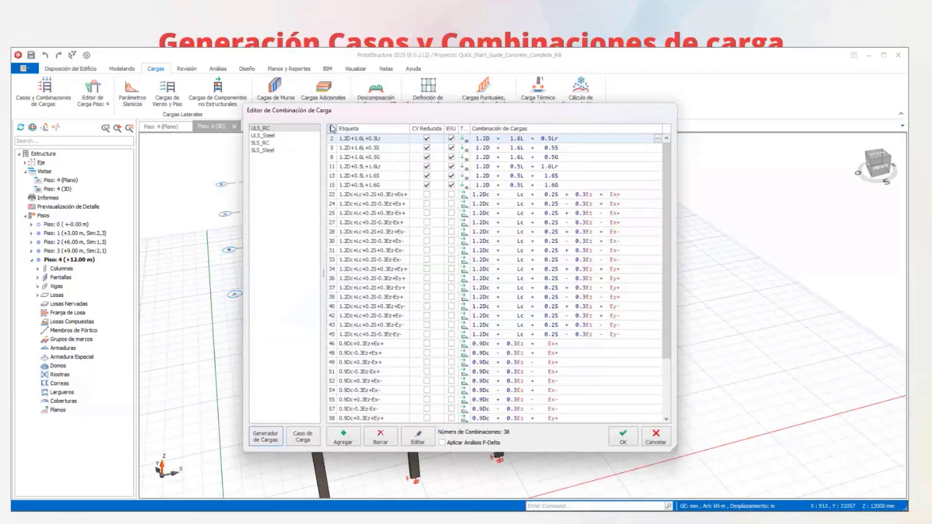
# - Review the generated combinations in the ULS_RC, ULS_Steel, SLS_RC and SLS_Steel groups
pyautogui.click(270, 129)
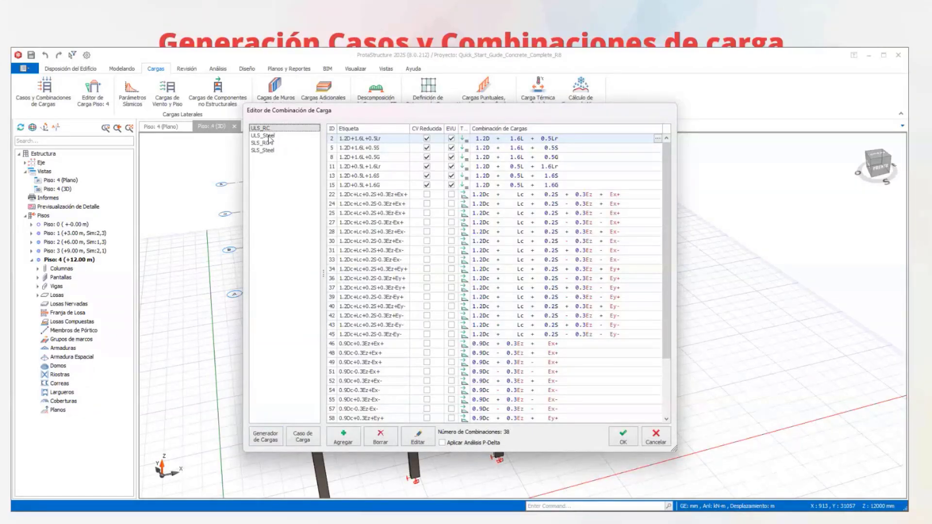
pyautogui.click(270, 137)
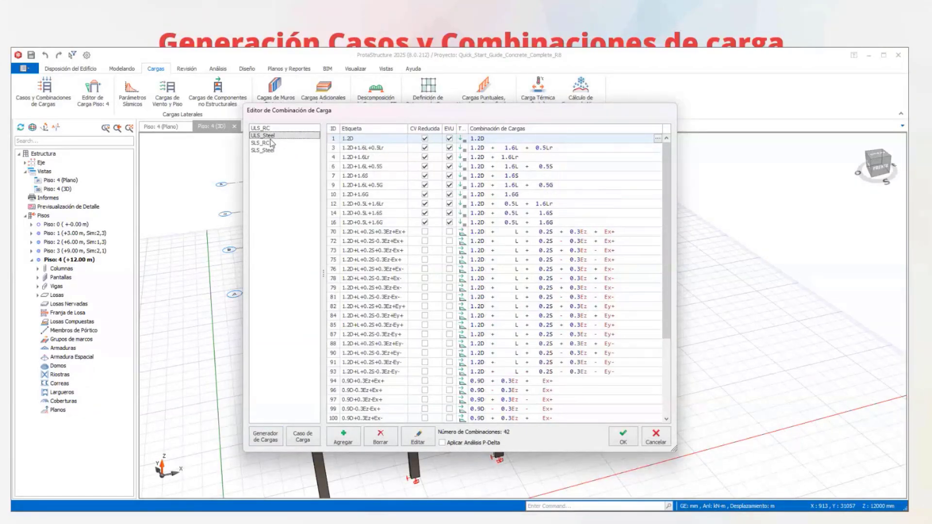
pyautogui.click(271, 143)
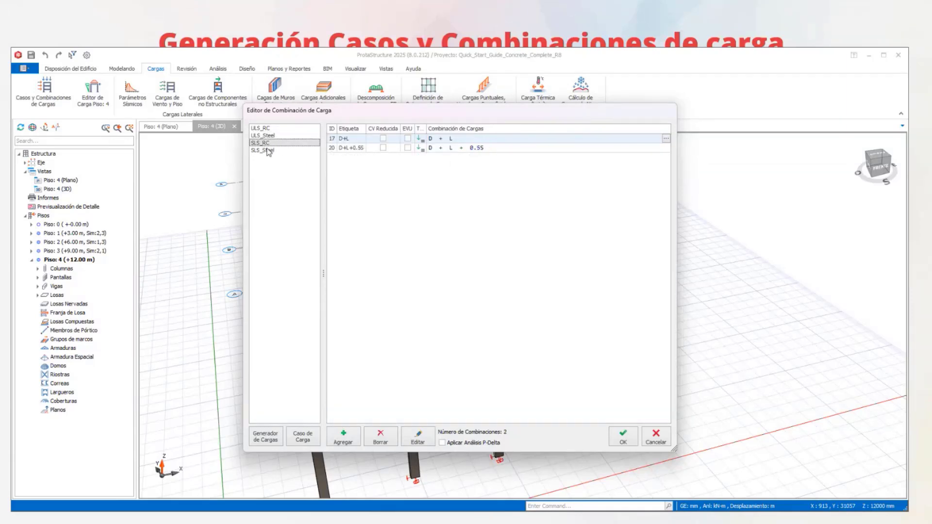
pyautogui.click(268, 151)
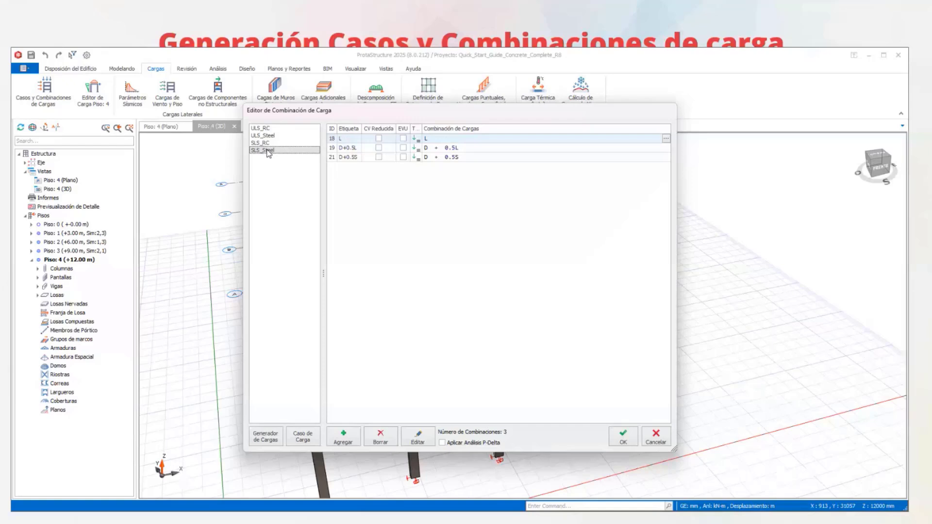
# - Widen the combination editor and examine the ULS_RC vertical and seismic combinations, including their reduced live load and EVU settings
pyautogui.click(272, 129)
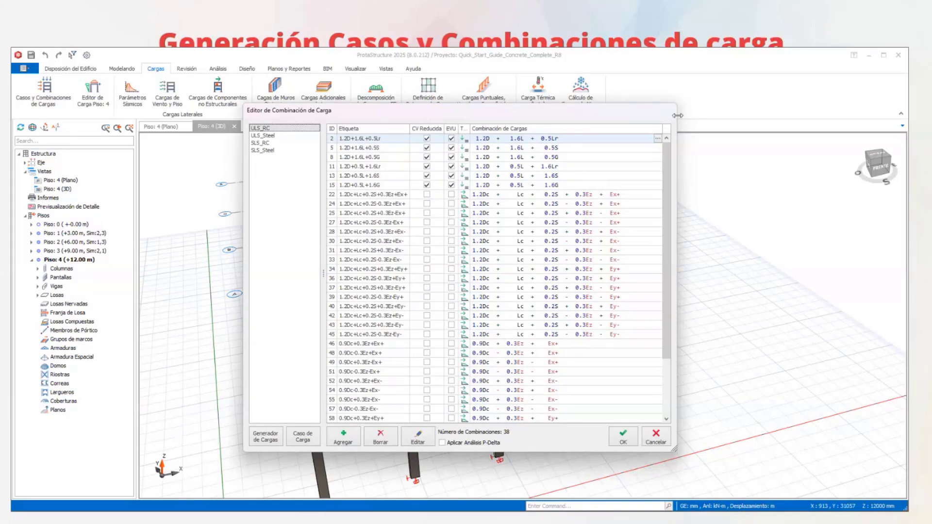
pyautogui.moveTo(678, 115); pyautogui.dragTo(813, 115)
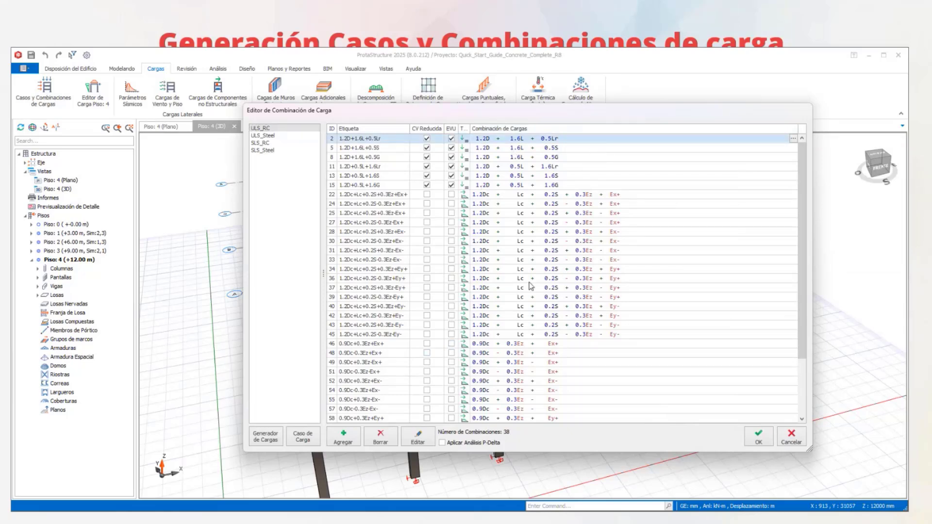
pyautogui.scroll(-3, 530, 286)
pyautogui.scroll(3, 530, 284)
pyautogui.click(377, 148)
pyautogui.press('Down')
pyautogui.press('Down')
pyautogui.press('Down')
pyautogui.press('Down')
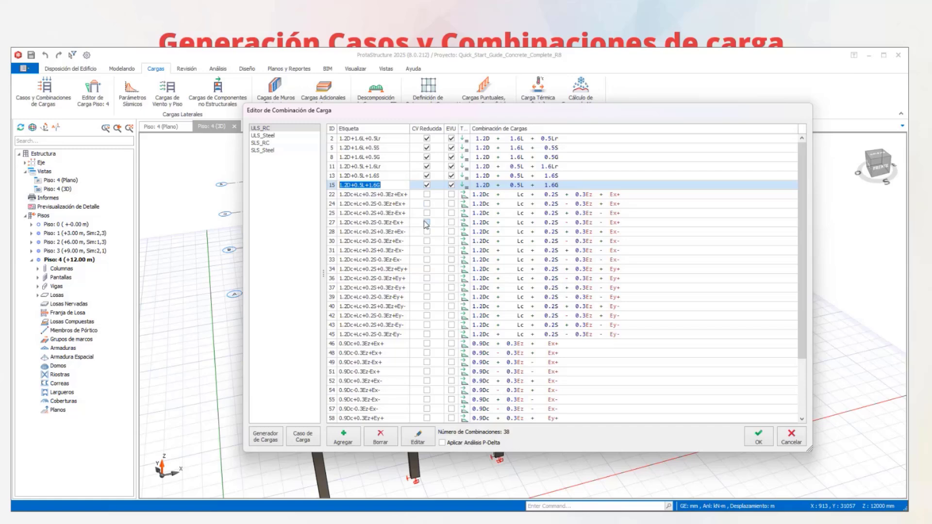
pyautogui.click(455, 213)
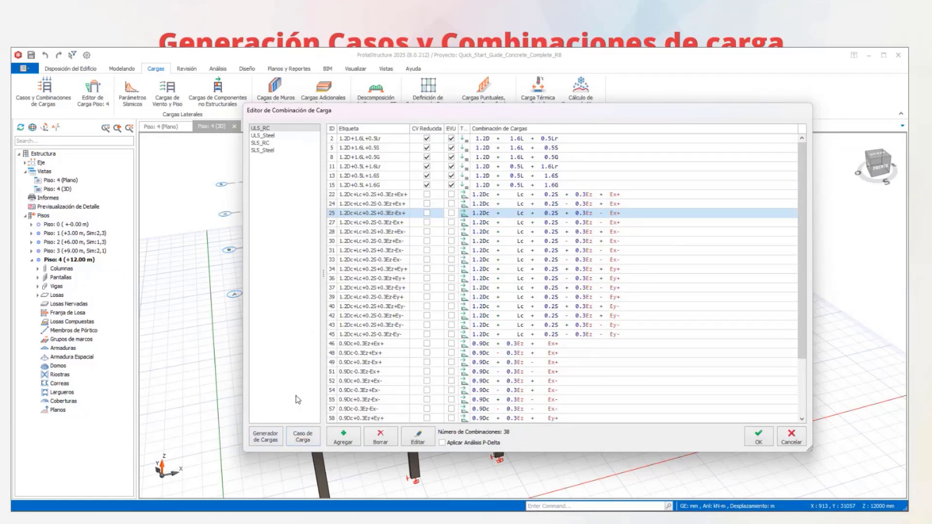
# - Open the load case list and examine each case's type, direction, eccentricity and cracked section setting, from D through NQy
pyautogui.click(303, 438)
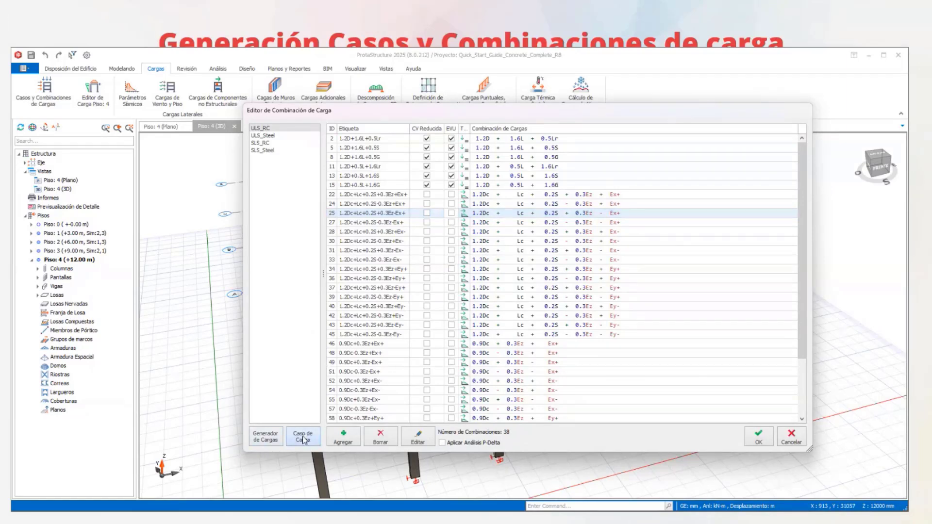
pyautogui.moveTo(519, 189); pyautogui.dragTo(510, 87)
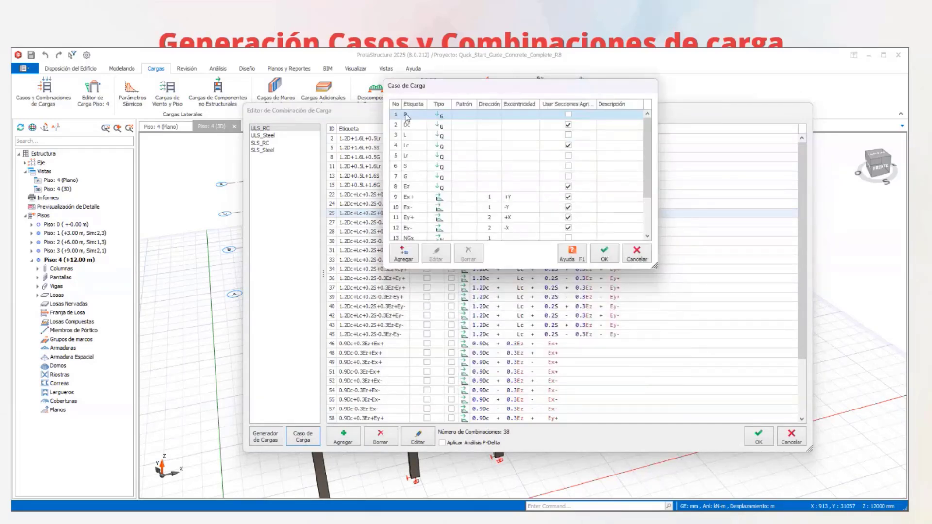
pyautogui.scroll(-1, 408, 161)
pyautogui.scroll(1, 410, 194)
pyautogui.click(411, 128)
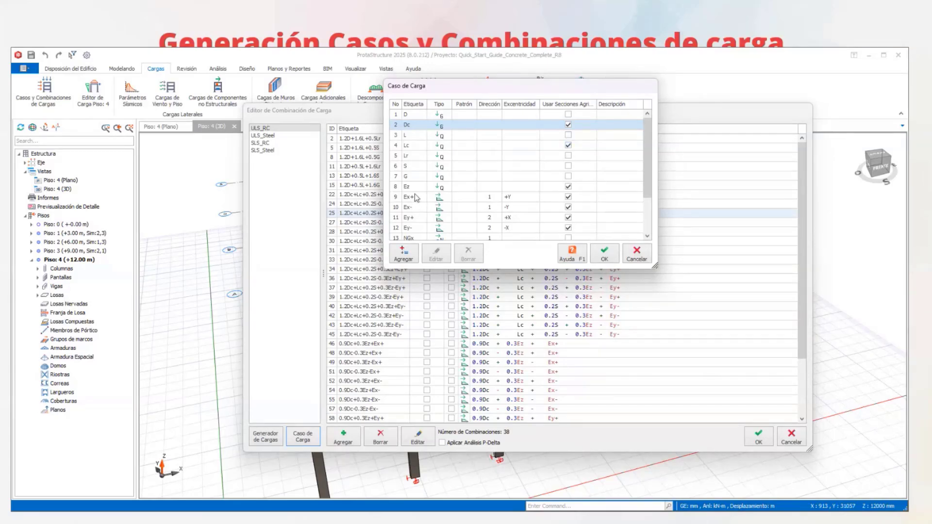
pyautogui.scroll(-2, 422, 200)
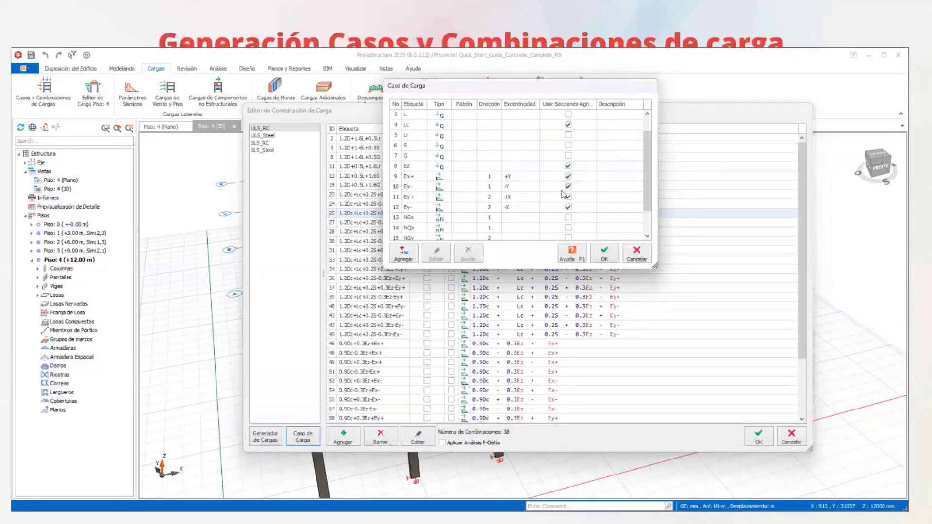
pyautogui.scroll(1, 536, 189)
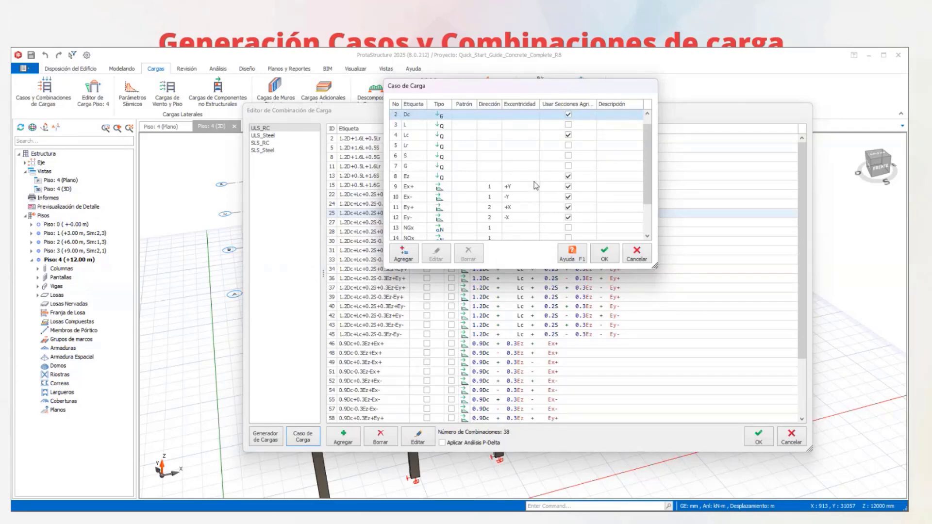
pyautogui.scroll(1, 412, 186)
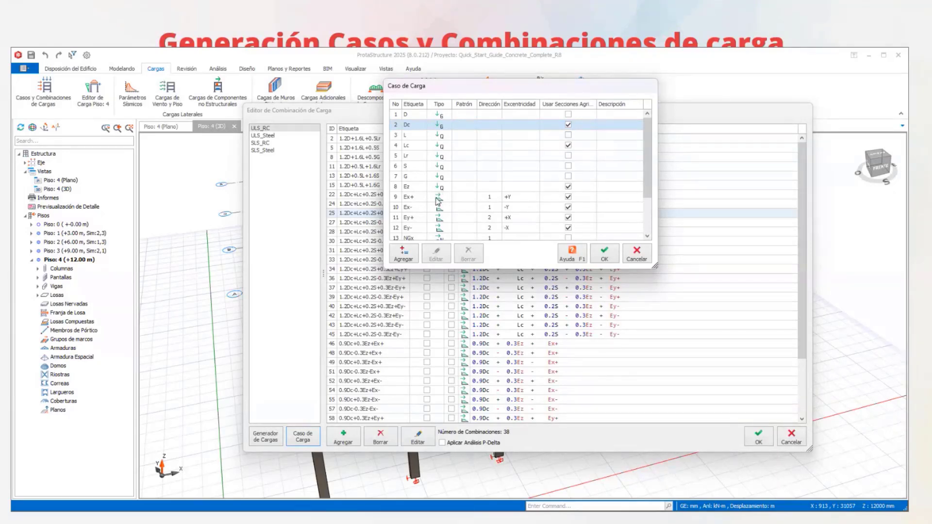
pyautogui.scroll(-1, 443, 198)
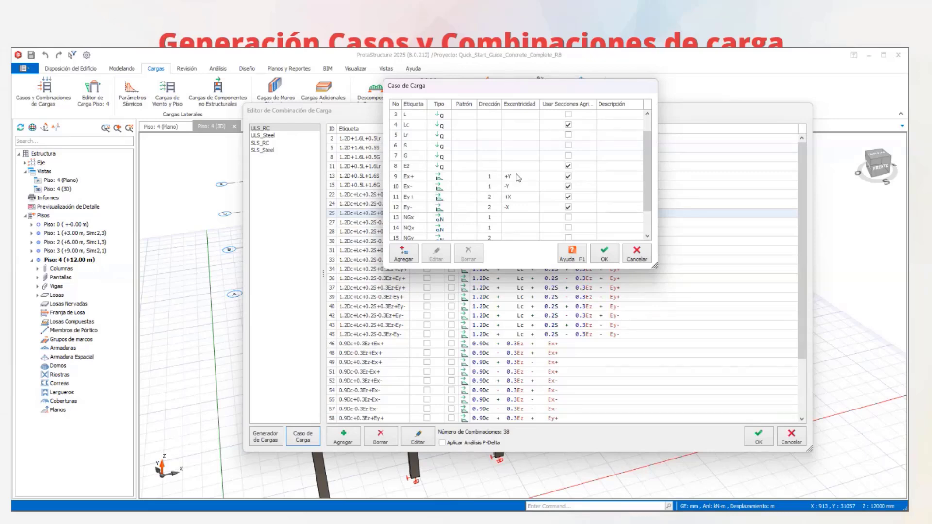
pyautogui.scroll(-1, 505, 232)
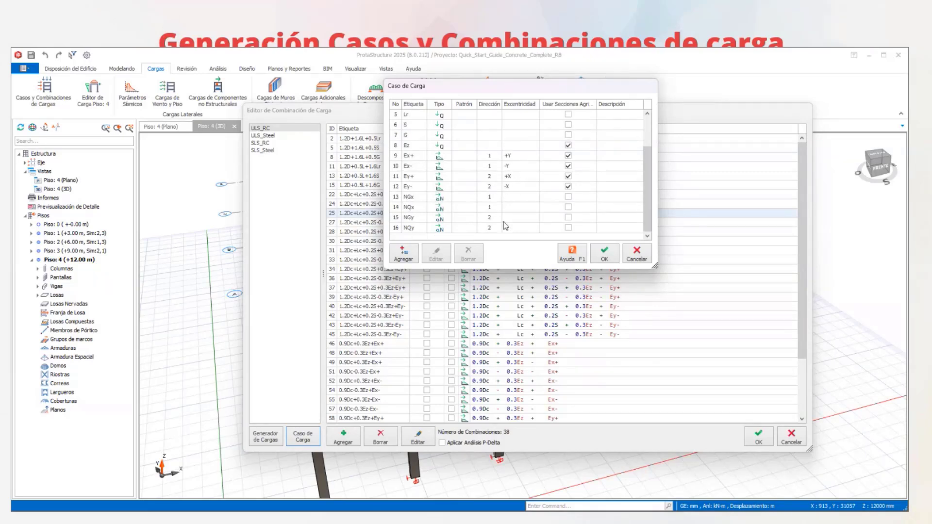
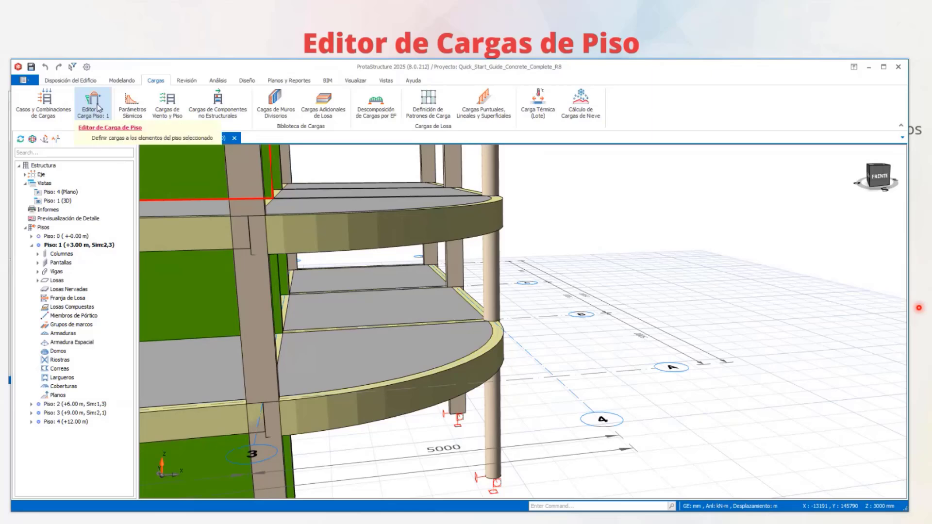
# - Open the floor load editor for Piso 1 and enlarge its window until all load type commands are accessible
pyautogui.click(87, 103)
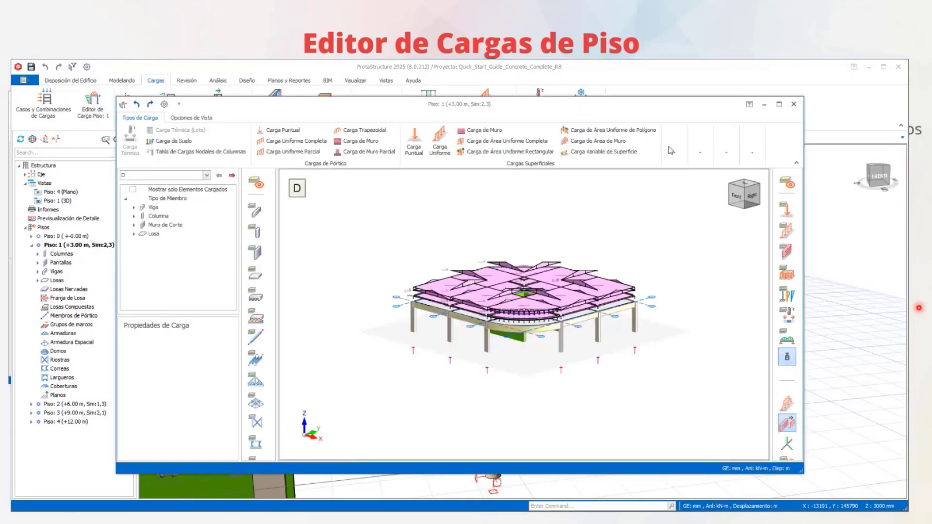
pyautogui.moveTo(802, 130); pyautogui.dragTo(910, 130)
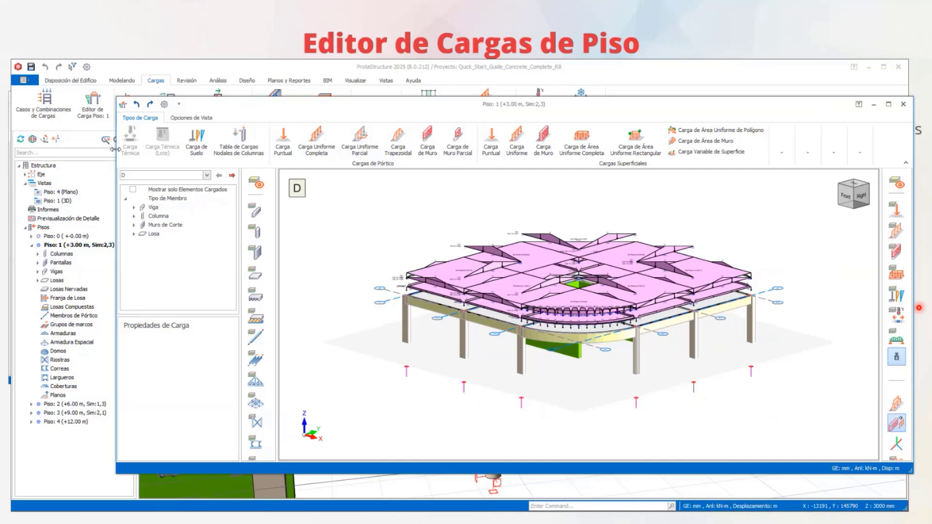
pyautogui.moveTo(117, 150); pyautogui.dragTo(8, 149)
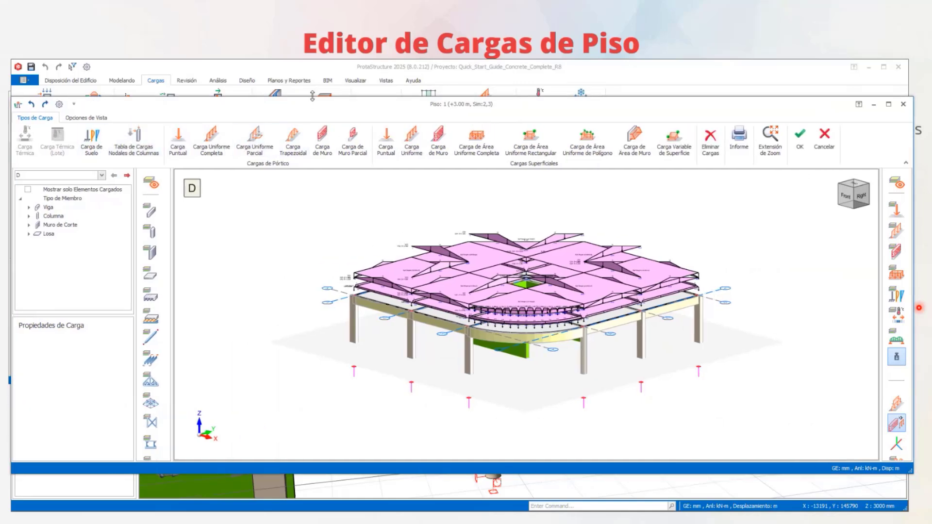
pyautogui.moveTo(312, 97); pyautogui.dragTo(312, 61)
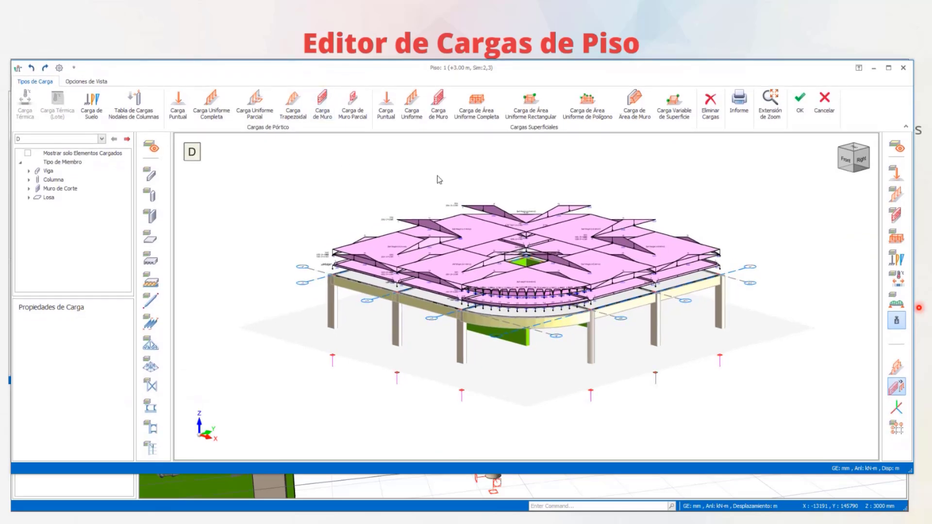
# - Examine the case D loads on the slabs and beams of Piso 1 around the central opening
pyautogui.click(211, 103)
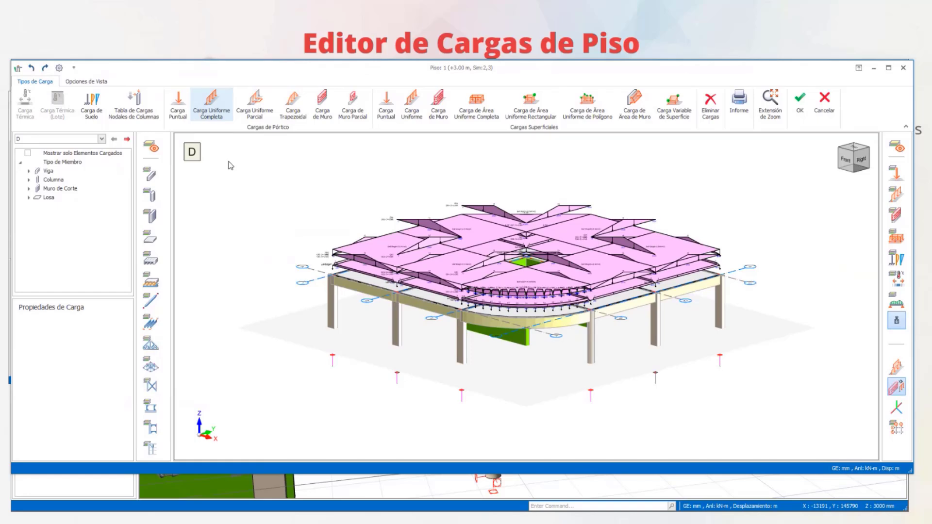
pyautogui.click(96, 139)
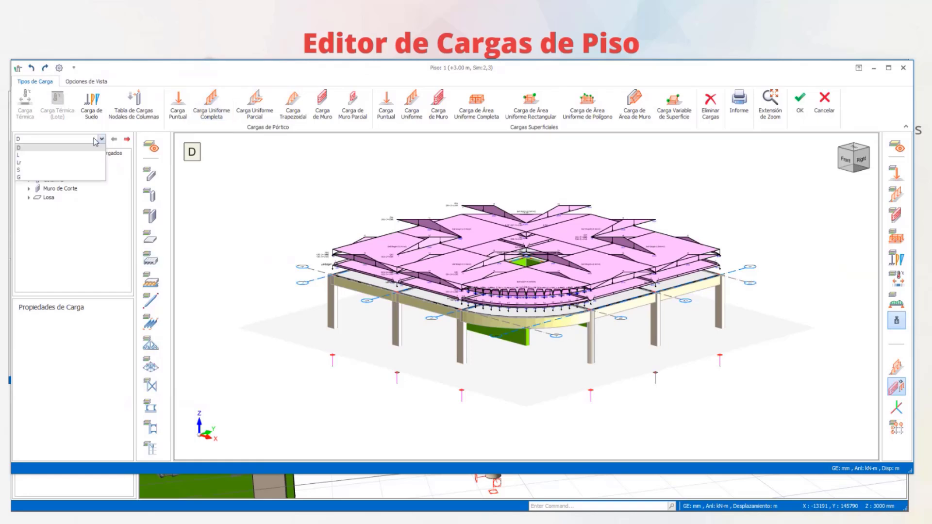
pyautogui.click(51, 148)
pyautogui.scroll(6, 459, 310)
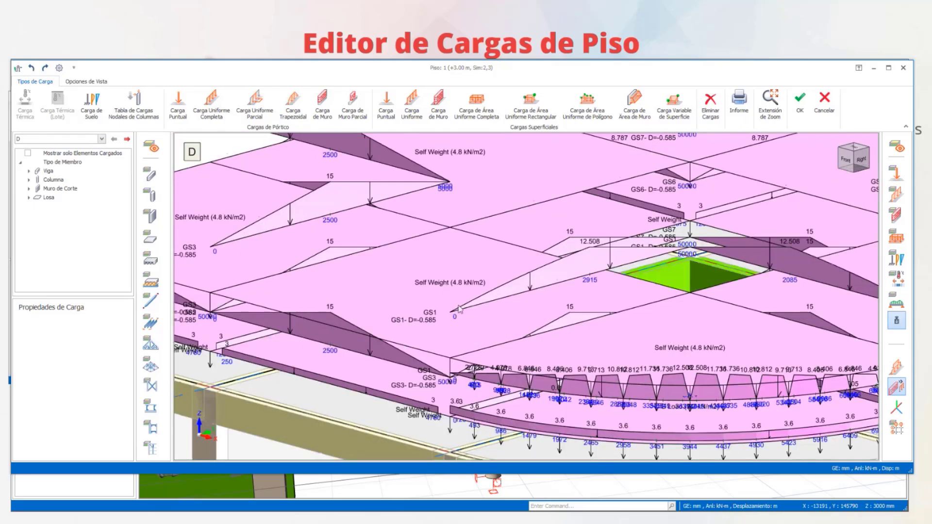
pyautogui.moveTo(684, 225); pyautogui.dragTo(547, 307, button='middle')
pyautogui.scroll(-2, 546, 305)
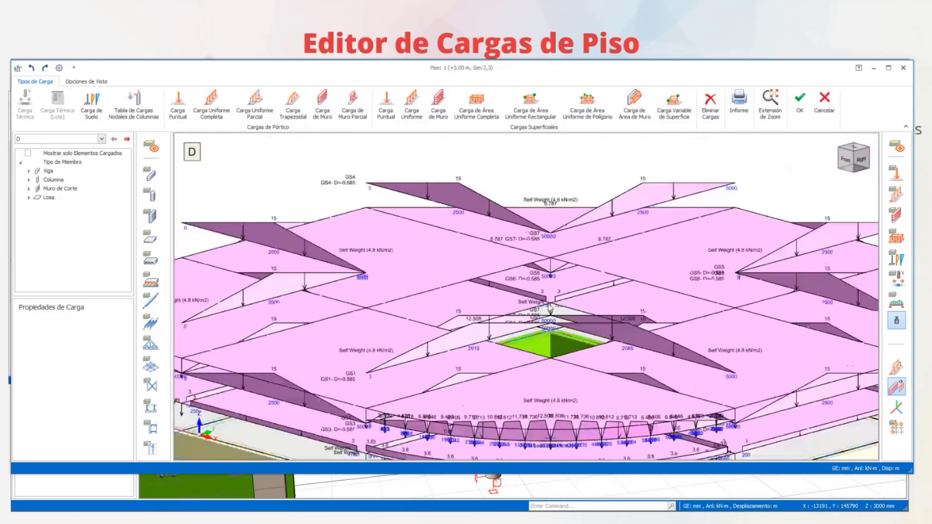
pyautogui.keyDown('shift'); pyautogui.moveTo(563, 277); pyautogui.dragTo(523, 276, button='middle'); pyautogui.keyUp('shift')
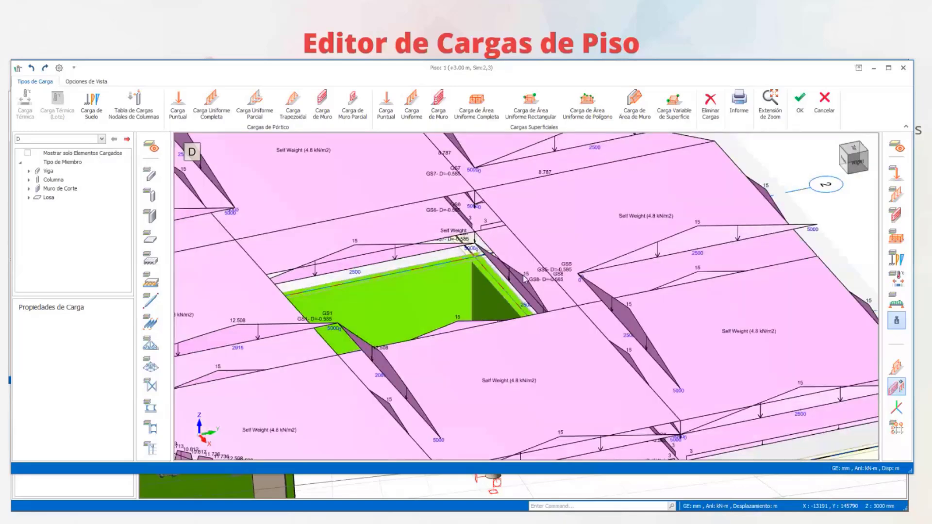
# - Switch to load case L and examine the live loads on the slabs and beams from several viewpoints
pyautogui.click(57, 141)
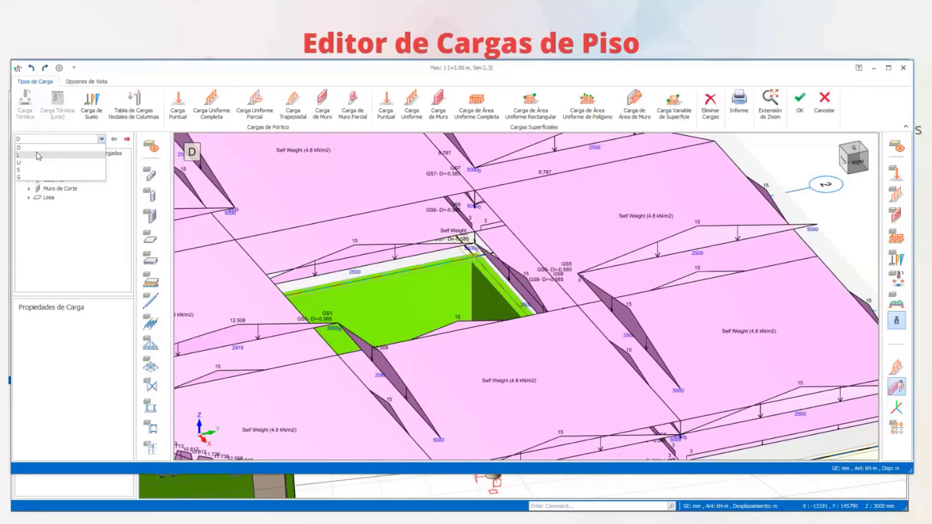
pyautogui.click(36, 153)
pyautogui.scroll(-3, 480, 225)
pyautogui.scroll(5, 481, 227)
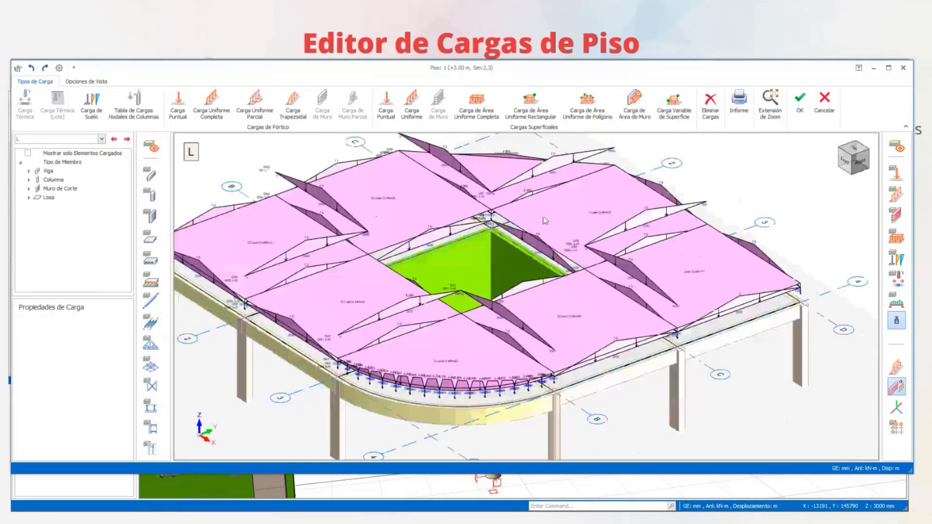
pyautogui.keyDown('shift'); pyautogui.moveTo(549, 235); pyautogui.dragTo(497, 213, button='middle'); pyautogui.keyUp('shift')
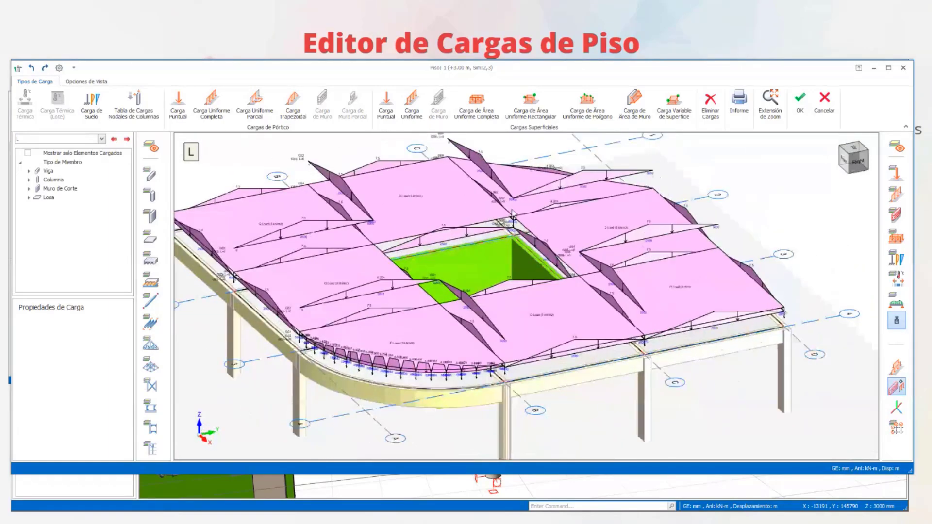
pyautogui.scroll(5, 399, 204)
pyautogui.scroll(-2, 411, 229)
pyautogui.scroll(-4, 412, 228)
pyautogui.keyDown('shift'); pyautogui.moveTo(538, 291); pyautogui.dragTo(504, 290, button='middle'); pyautogui.keyUp('shift')
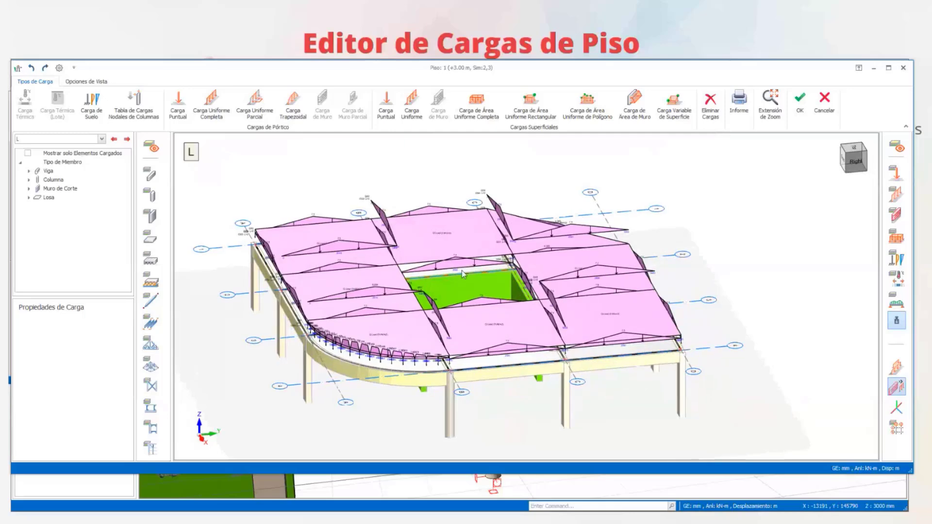
pyautogui.scroll(-2, 391, 268)
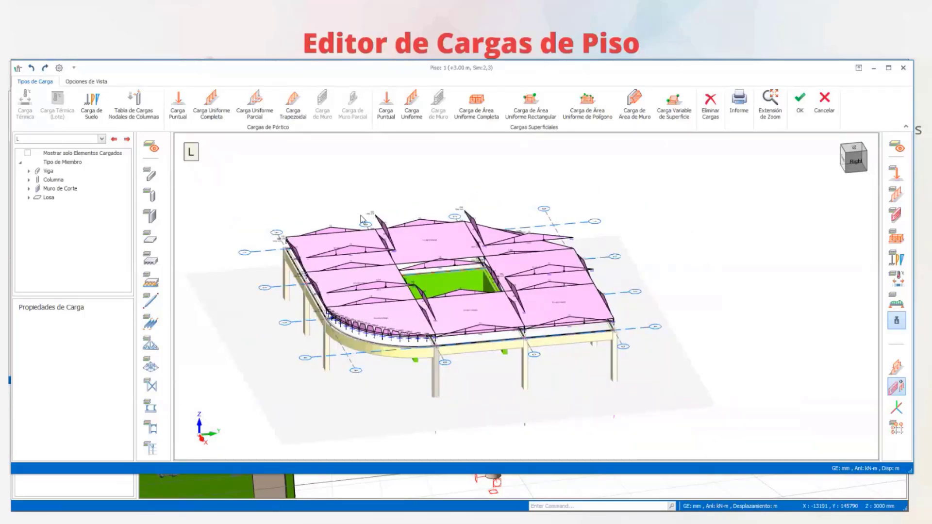
# - Delete the case L loads from the slabs around and beyond the central opening, keeping those beside the curved edge
pyautogui.moveTo(330, 178); pyautogui.dragTo(632, 383)
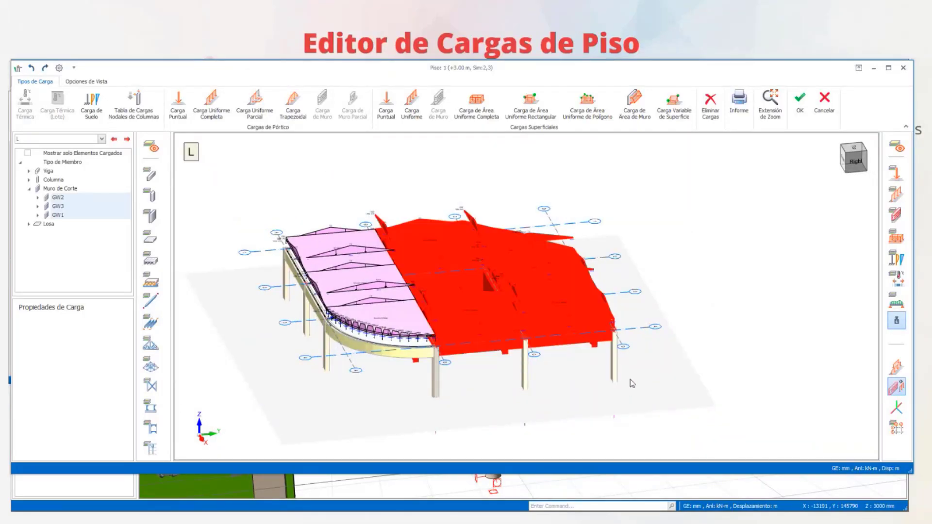
pyautogui.press('Delete')
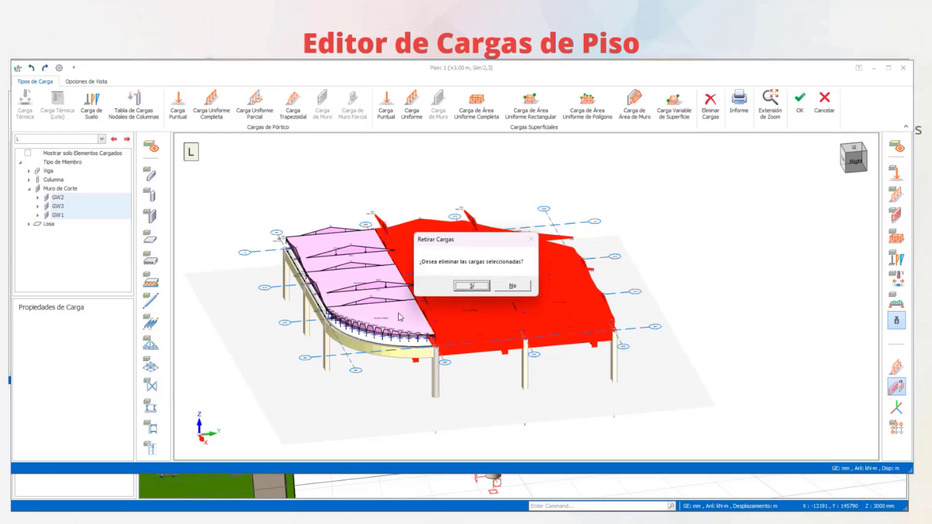
pyautogui.click(471, 286)
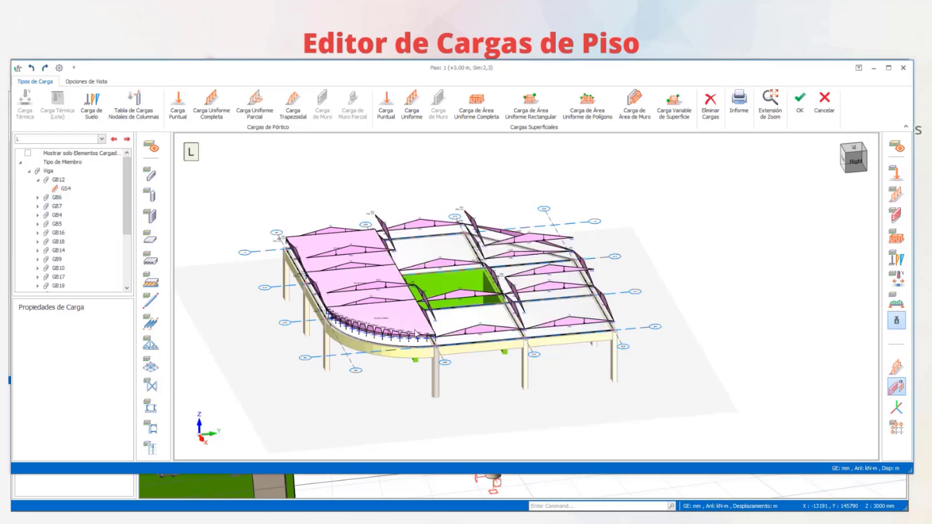
# - Examine the remaining case L loads and view the Q Load properties of slab GS3
pyautogui.moveTo(473, 307); pyautogui.dragTo(416, 291, button='middle')
pyautogui.scroll(6, 410, 277)
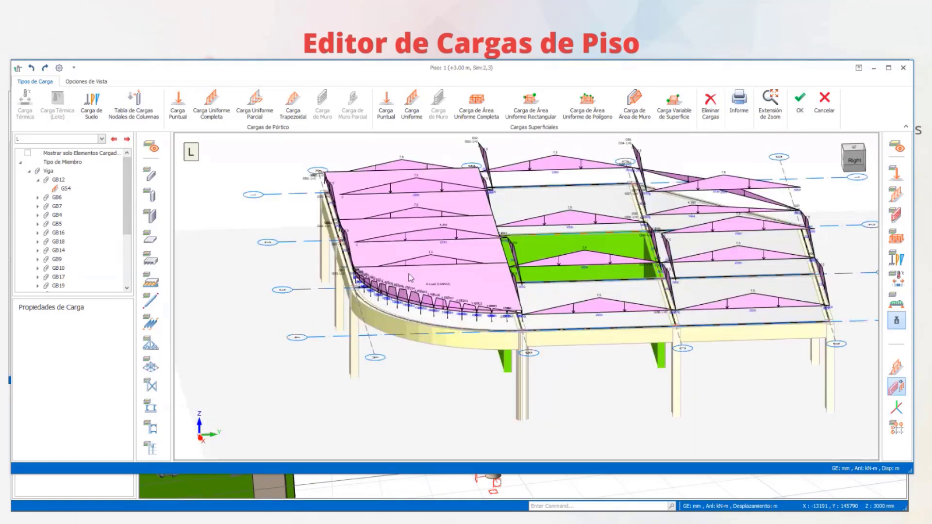
pyautogui.scroll(-5, 446, 221)
pyautogui.moveTo(531, 270); pyautogui.dragTo(461, 260, button='middle')
pyautogui.moveTo(626, 249); pyautogui.dragTo(552, 267, button='middle')
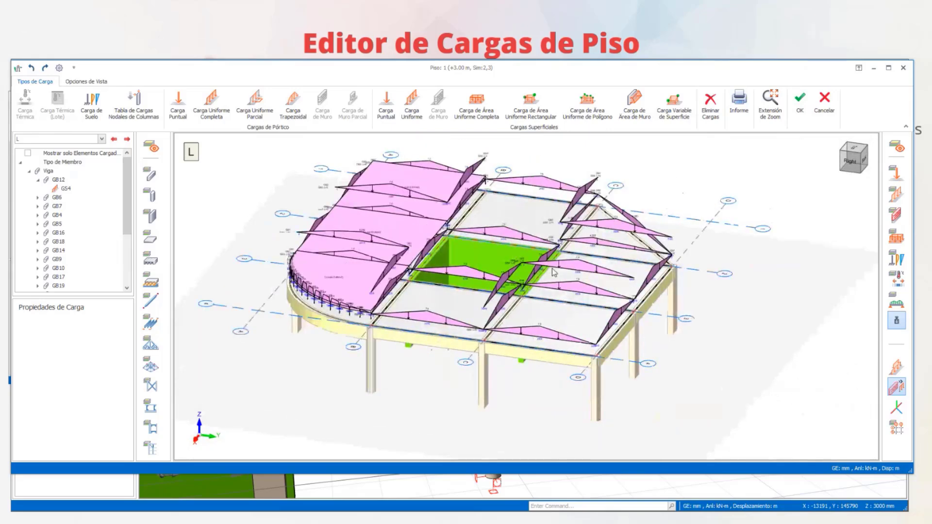
pyautogui.click(418, 222)
pyautogui.scroll(-5, 453, 202)
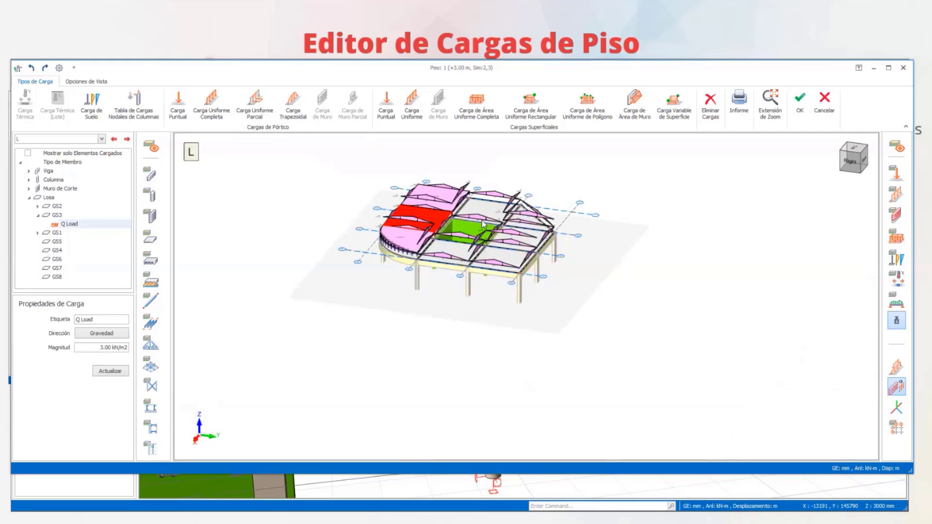
# - Switch to load case D, hide the self-weight loads and examine the G Load on the slabs
pyautogui.click(114, 139)
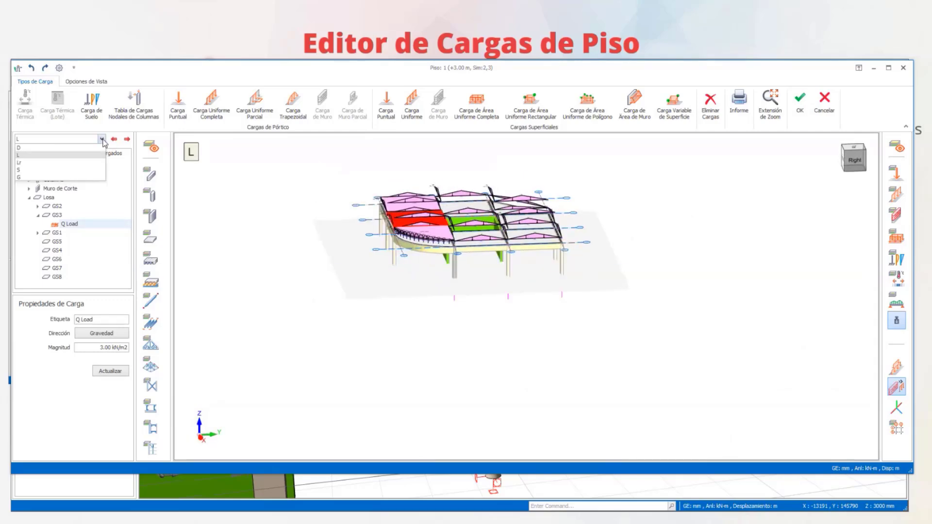
pyautogui.scroll(5, 508, 321)
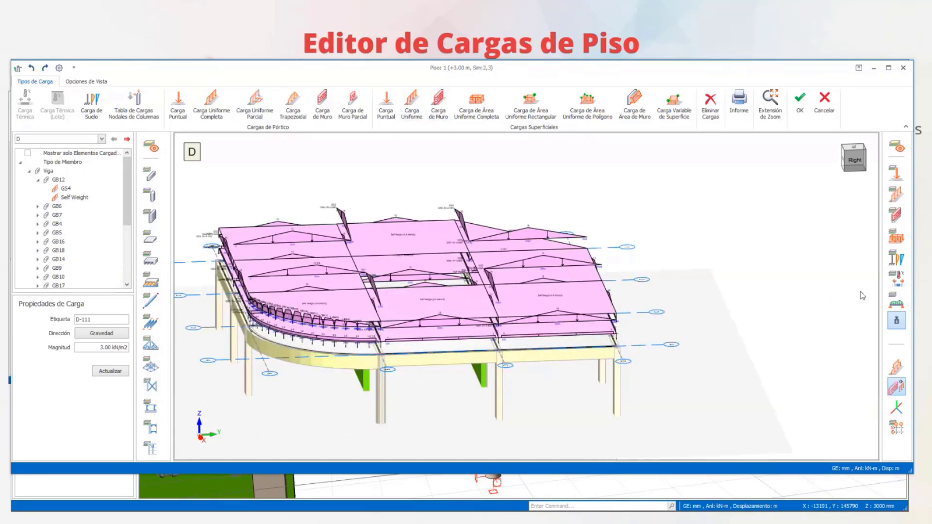
pyautogui.click(896, 322)
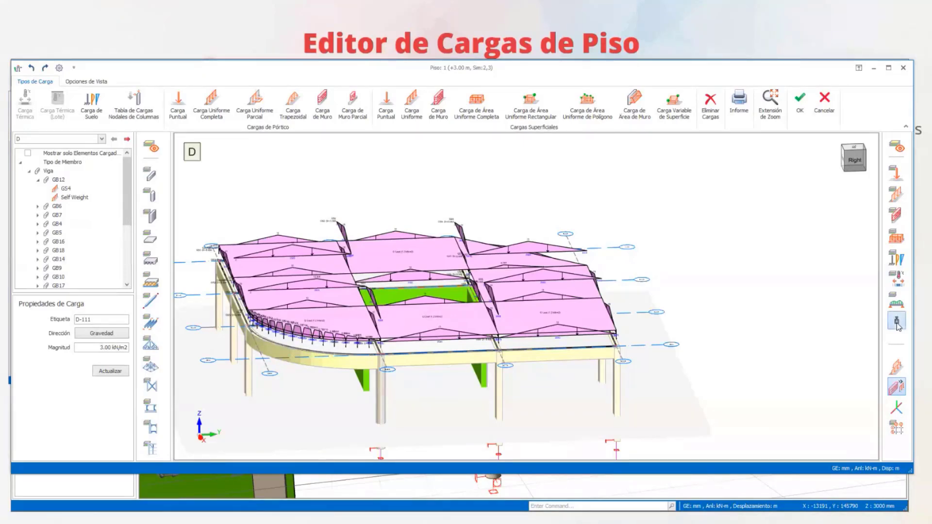
pyautogui.scroll(4, 388, 263)
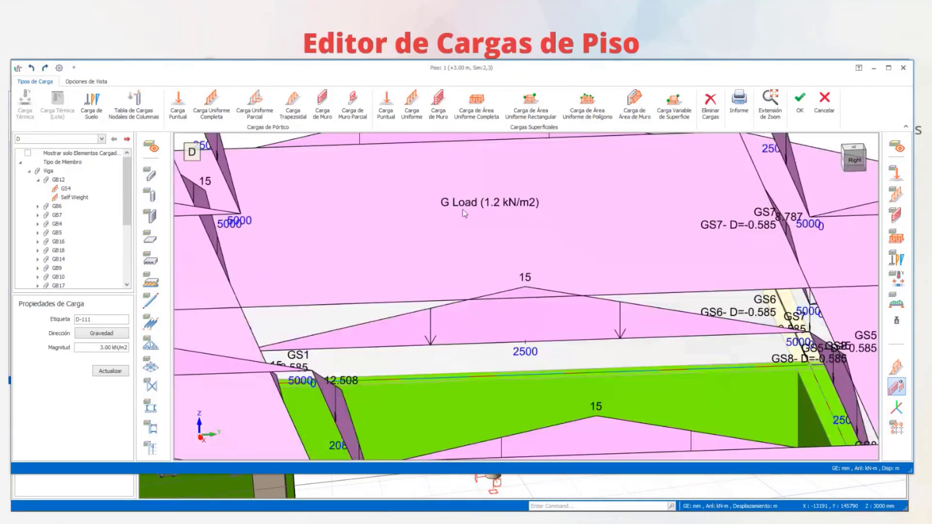
pyautogui.scroll(-2, 500, 226)
pyautogui.moveTo(500, 229); pyautogui.dragTo(402, 244, button='middle')
pyautogui.scroll(-2, 287, 254)
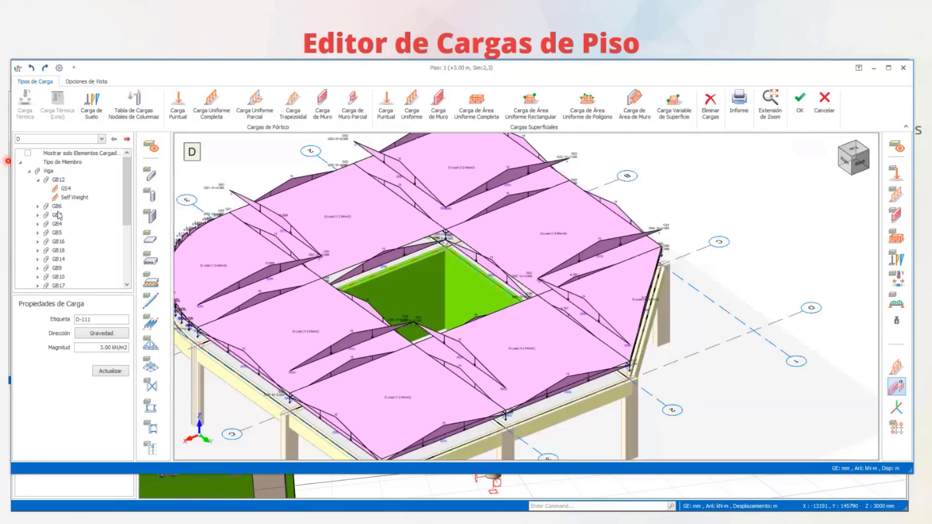
# - Collapse the beam list, expand the slabs and inspect GS2's Self Weight load and the location of slab GS1
pyautogui.click(39, 180)
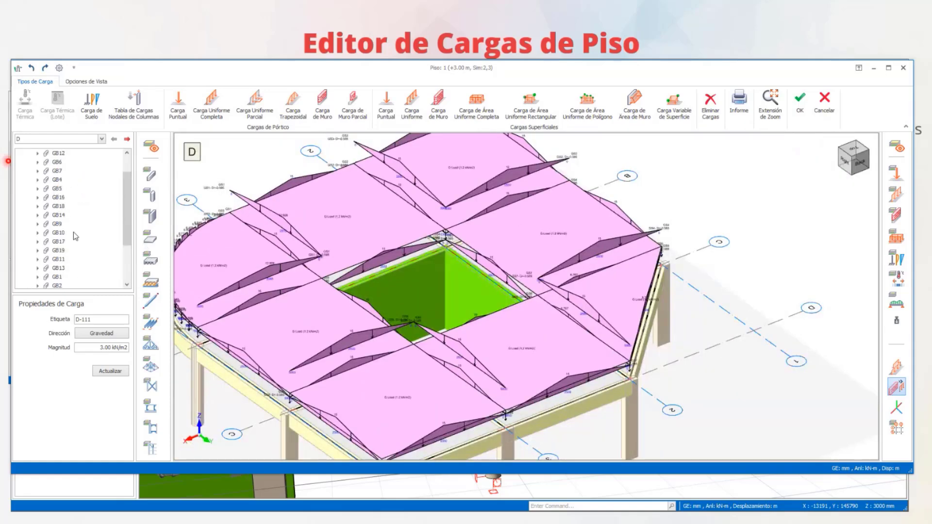
pyautogui.click(29, 171)
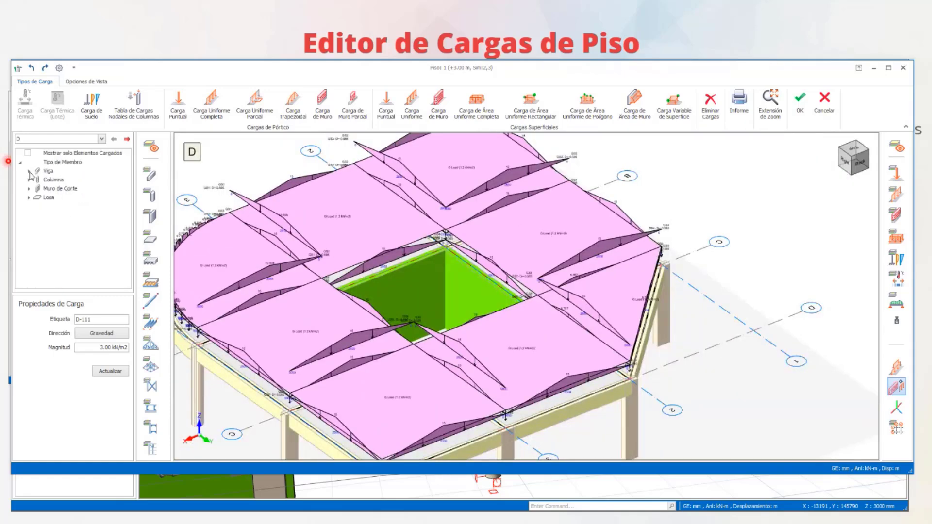
pyautogui.click(29, 198)
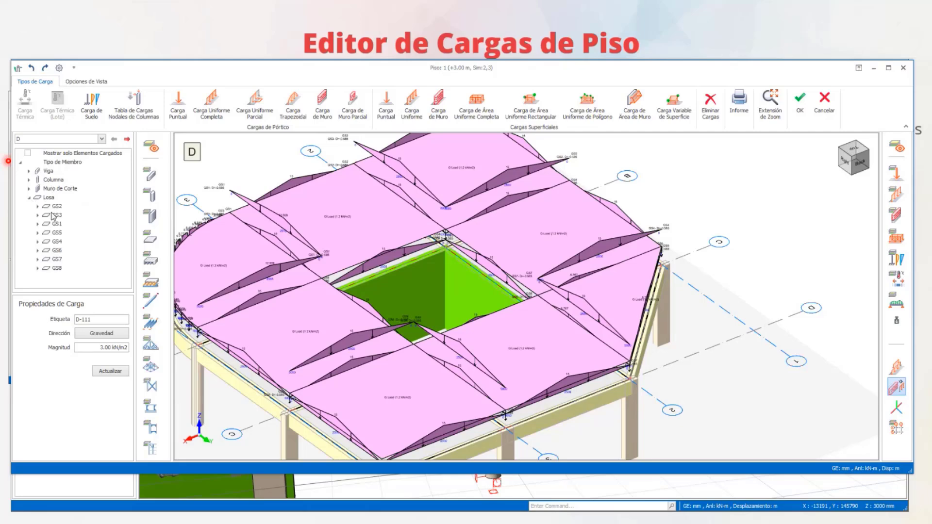
pyautogui.click(56, 209)
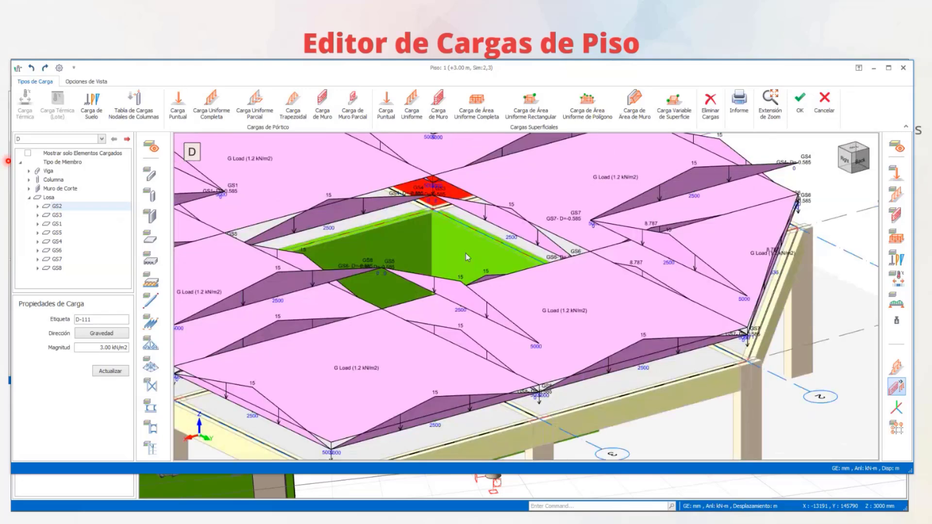
pyautogui.click(37, 206)
pyautogui.click(74, 223)
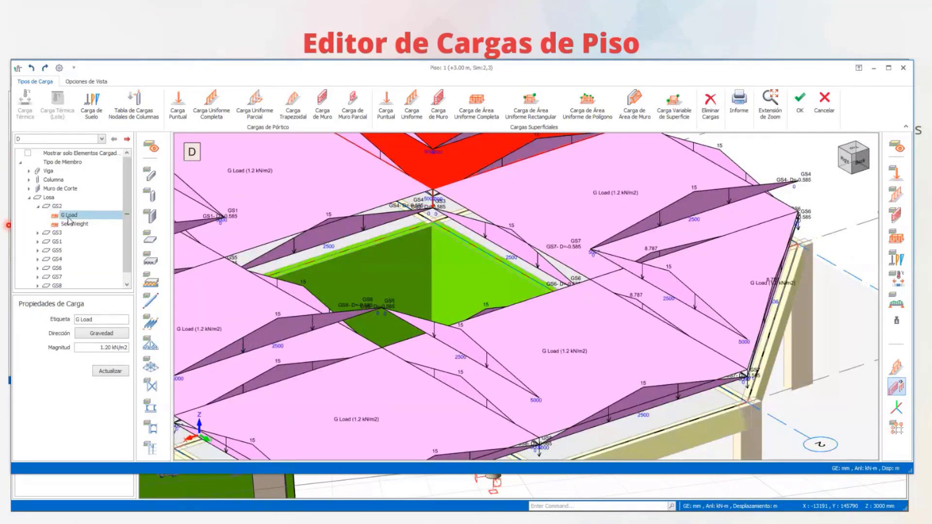
pyautogui.click(58, 241)
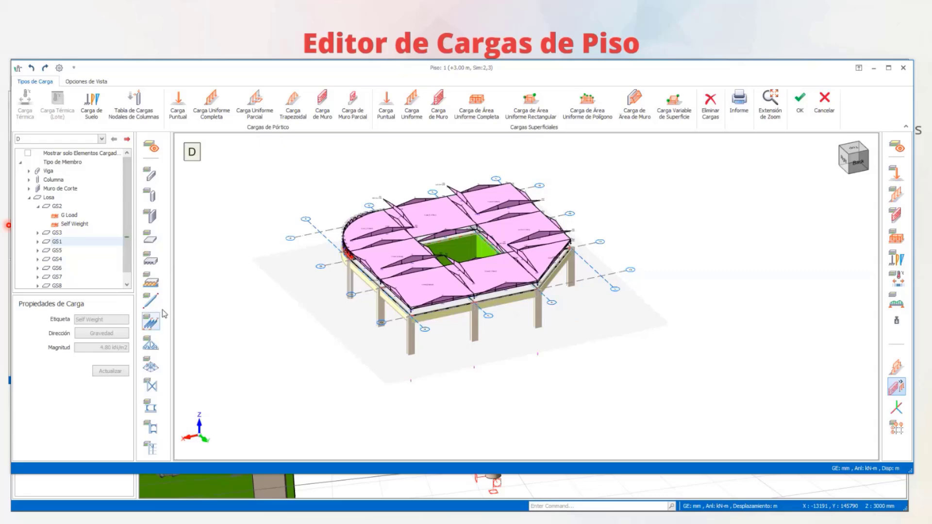
# - Hide the columns in the floor load view and show them again, and hide the slabs
pyautogui.moveTo(327, 252); pyautogui.dragTo(367, 242, button='middle')
pyautogui.scroll(6, 369, 244)
pyautogui.moveTo(350, 278); pyautogui.dragTo(391, 226, button='middle')
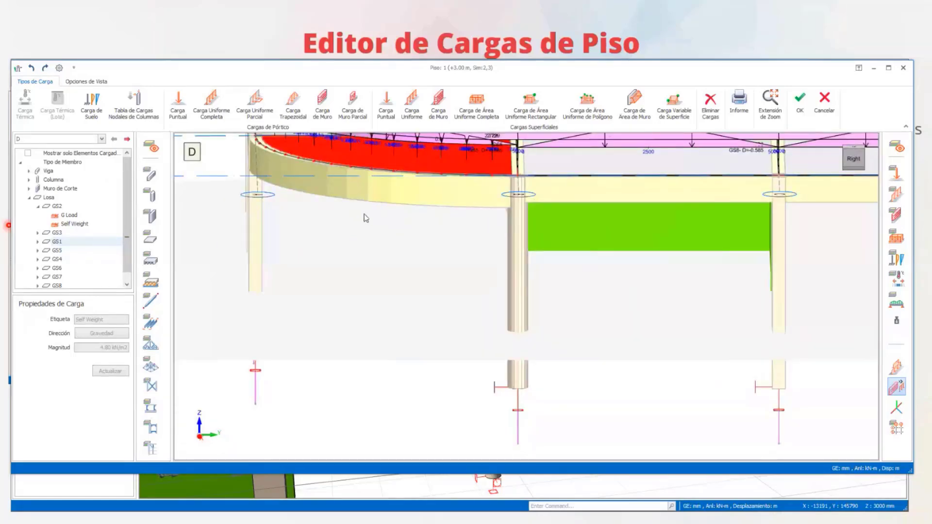
pyautogui.click(151, 196)
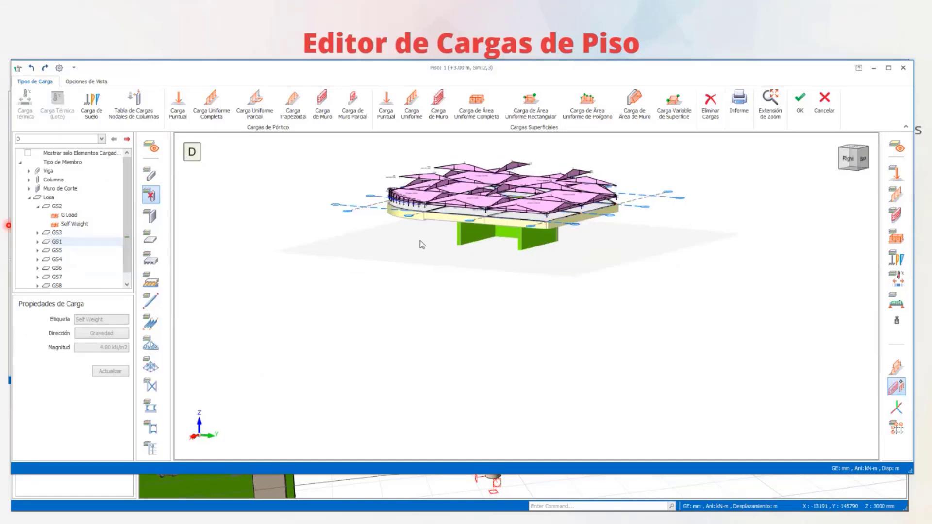
pyautogui.moveTo(422, 244); pyautogui.dragTo(326, 212, button='middle')
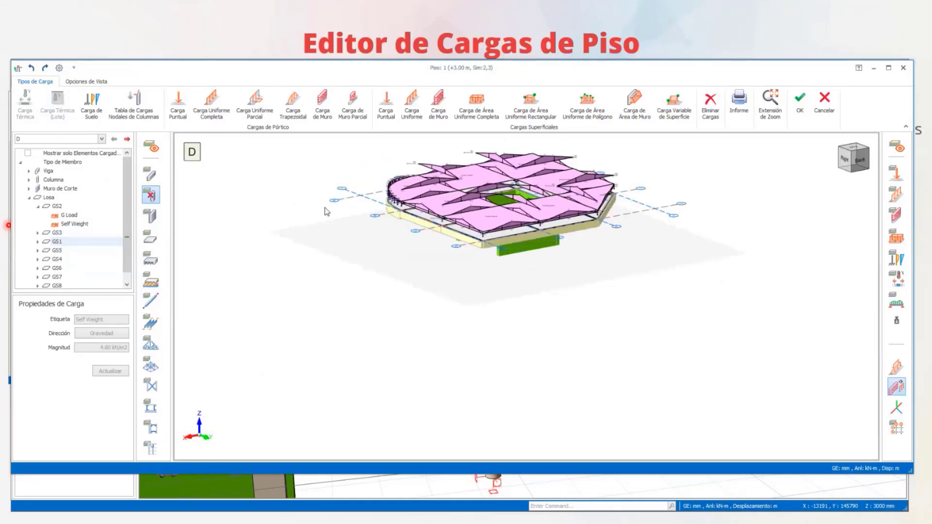
pyautogui.click(151, 196)
pyautogui.click(153, 241)
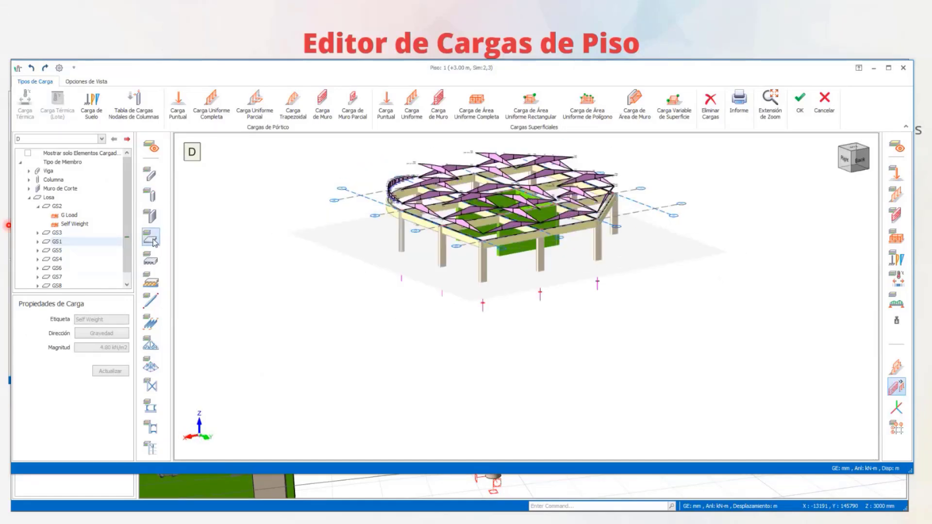
# - Show the slabs again, then hide and restore the line loads while examining the floor loads from above
pyautogui.click(153, 240)
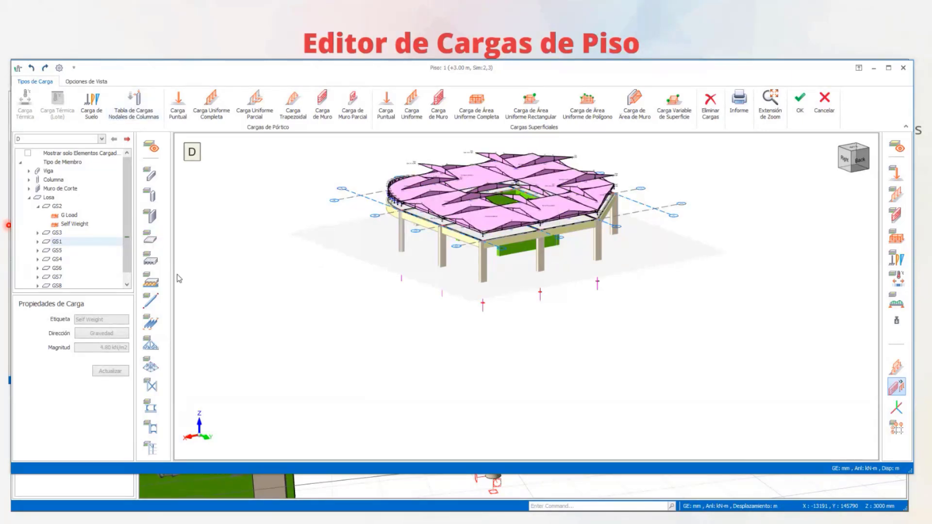
pyautogui.moveTo(179, 278); pyautogui.dragTo(572, 336, button='middle')
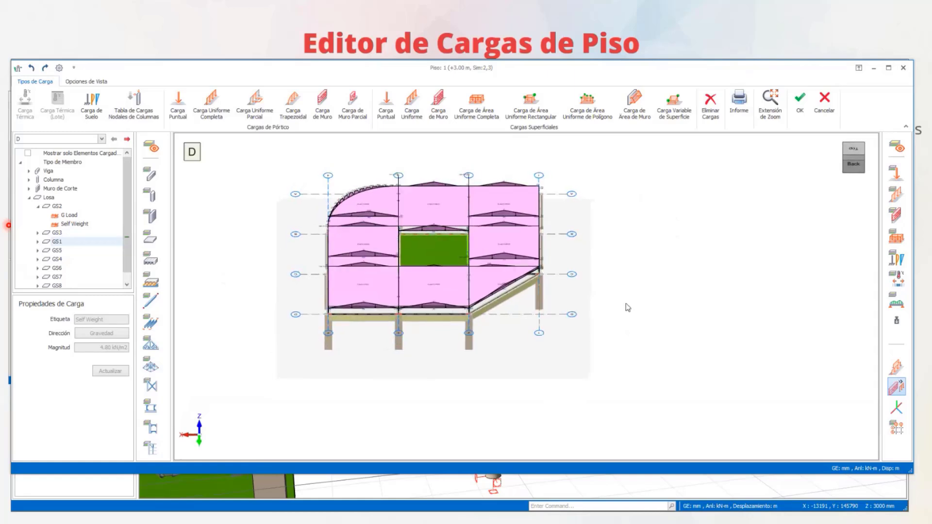
pyautogui.click(897, 195)
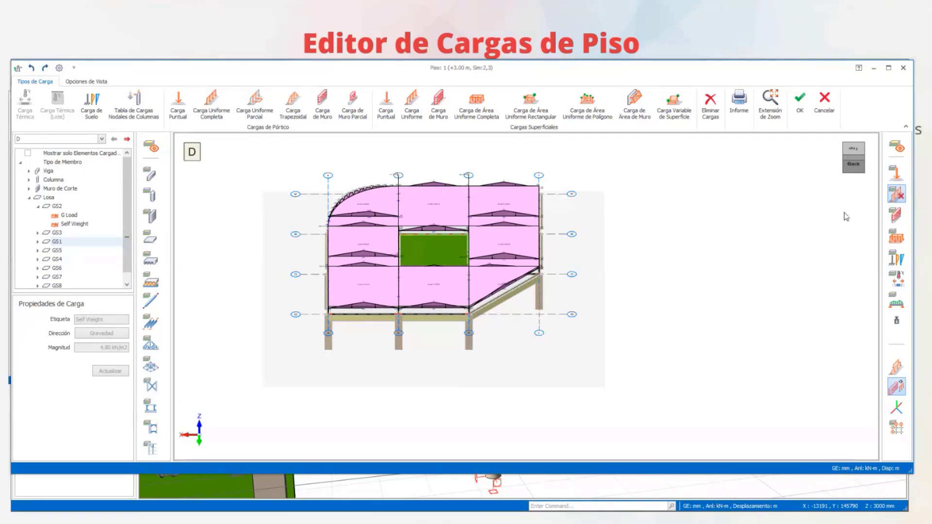
pyautogui.click(895, 196)
pyautogui.moveTo(421, 253); pyautogui.dragTo(650, 234, button='middle')
pyautogui.moveTo(731, 207); pyautogui.dragTo(517, 256, button='middle')
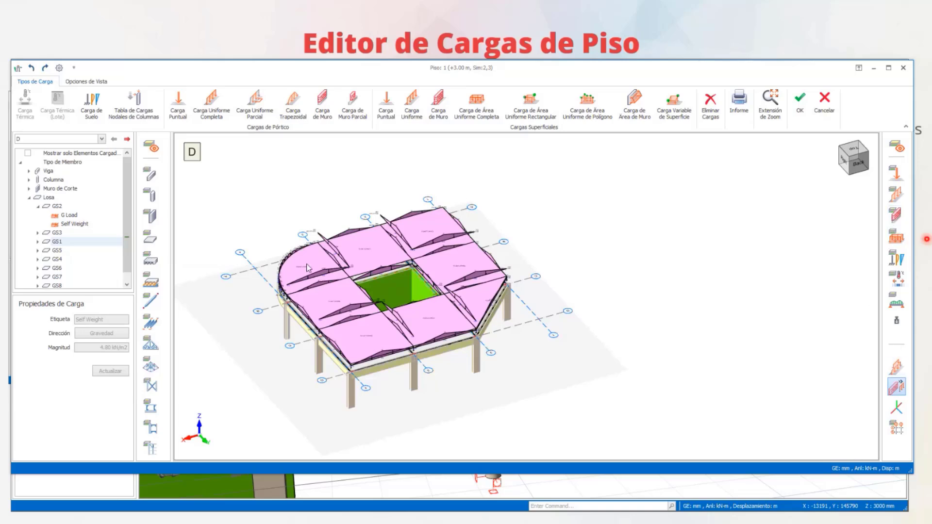
pyautogui.click(83, 82)
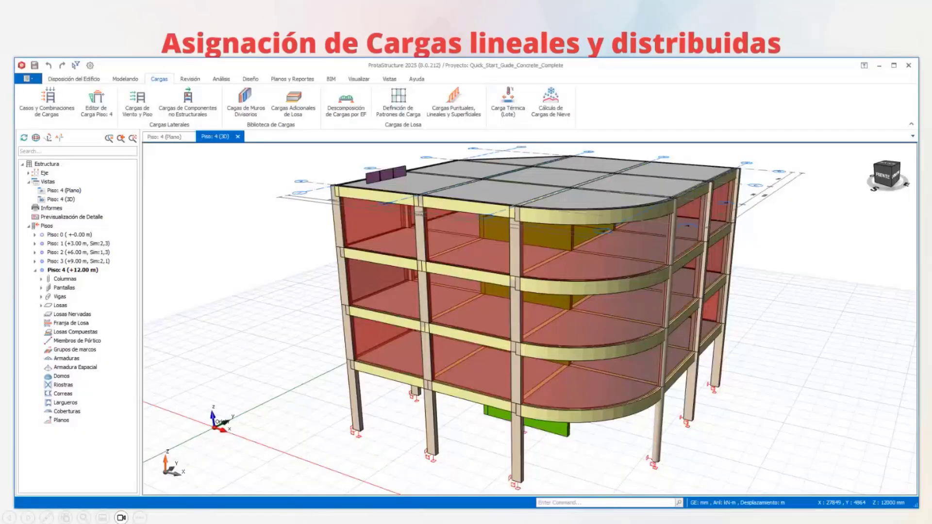
# - Make Piso 1 the active storey and open its floor load editor
pyautogui.scroll(-1, 566, 106)
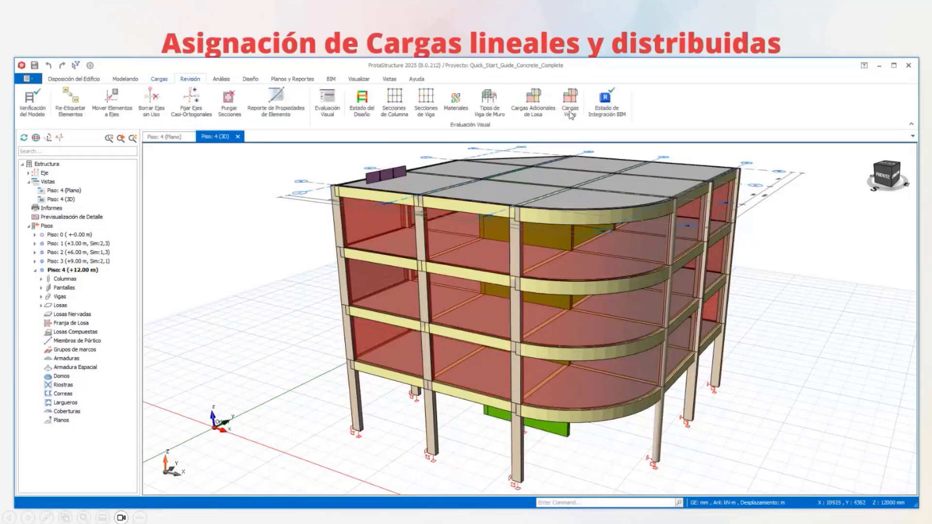
pyautogui.moveTo(853, 297); pyautogui.dragTo(787, 273, button='middle')
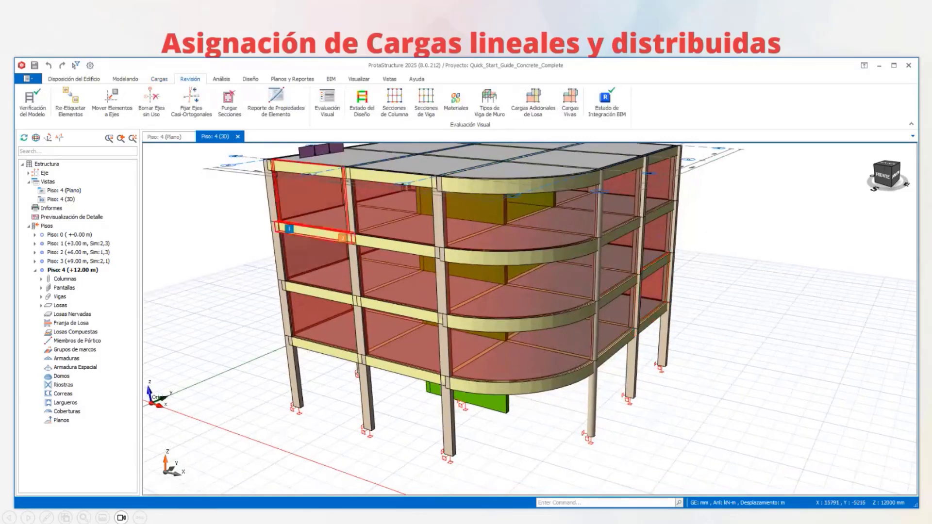
pyautogui.click(159, 80)
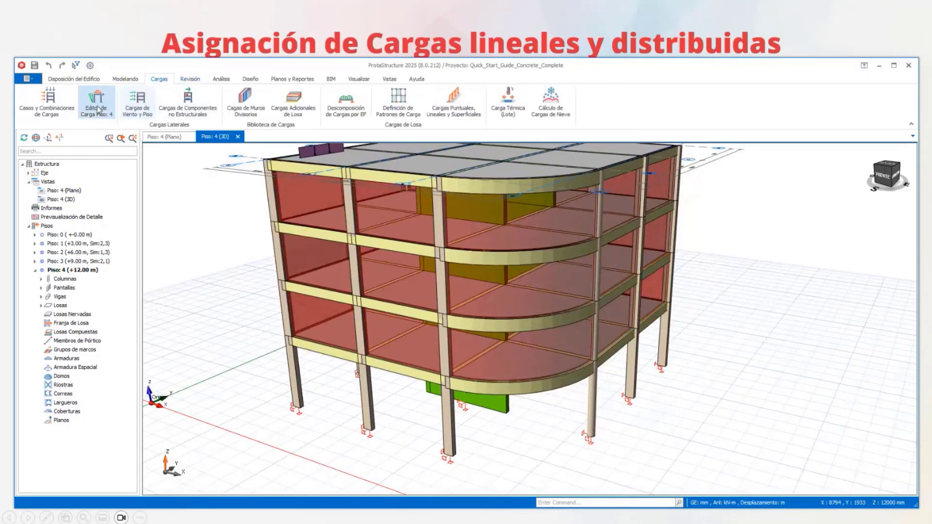
pyautogui.click(71, 252)
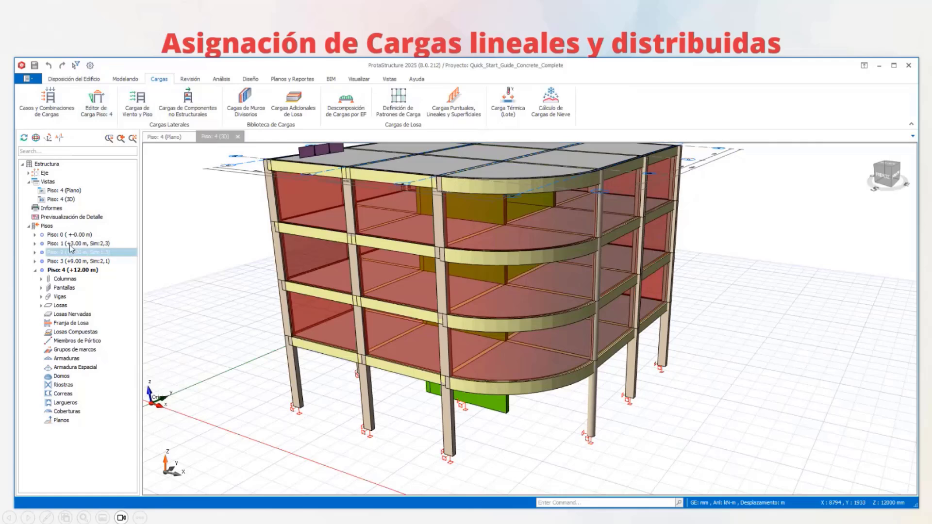
pyautogui.doubleClick(70, 244)
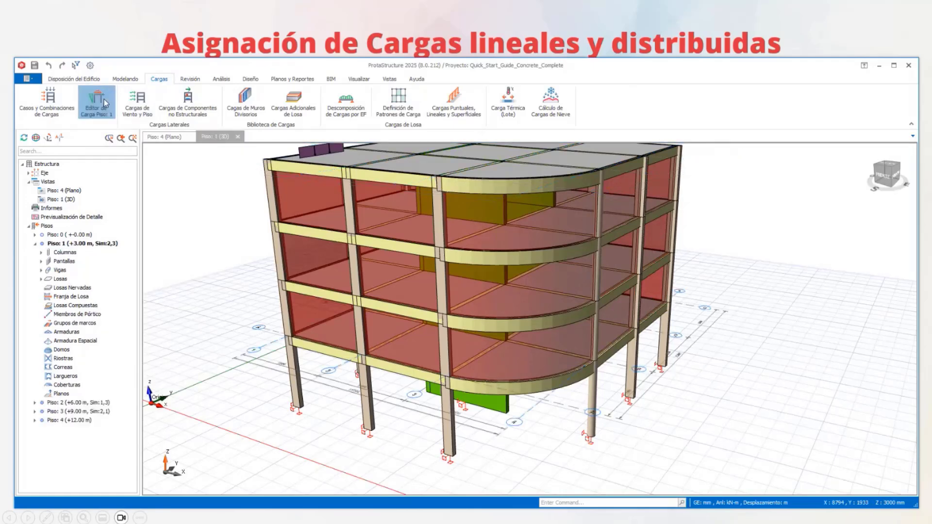
pyautogui.click(97, 103)
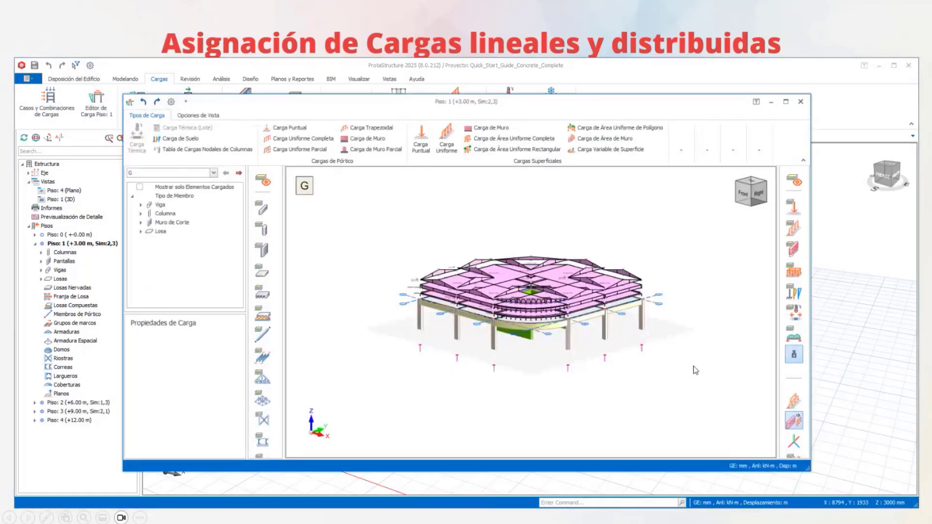
# - Enlarge the floor load editor window on all sides until it covers the main workspace
pyautogui.scroll(3, 648, 269)
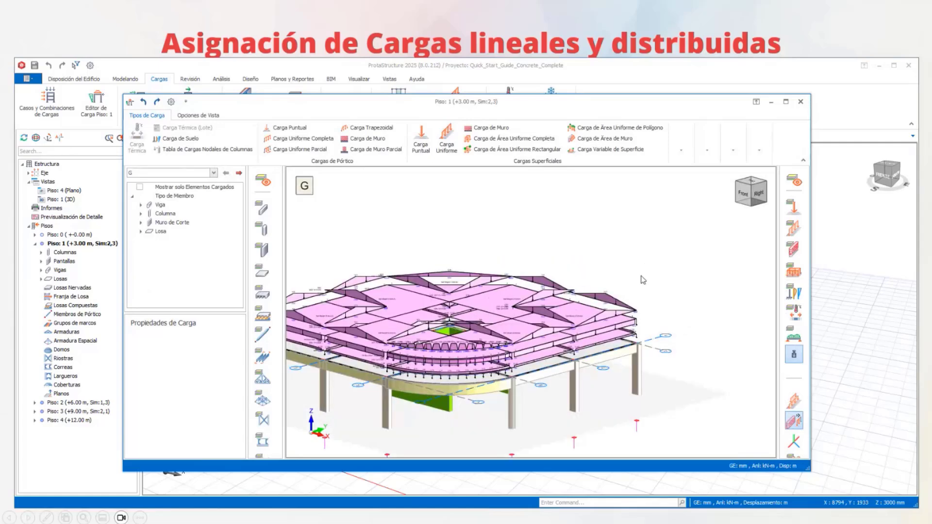
pyautogui.moveTo(808, 124); pyautogui.dragTo(921, 117)
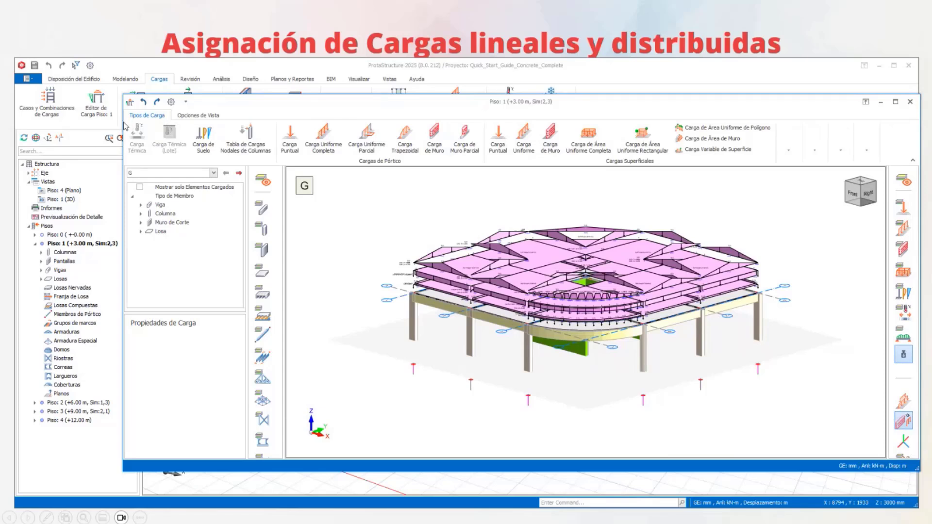
pyautogui.moveTo(125, 127); pyautogui.dragTo(14, 128)
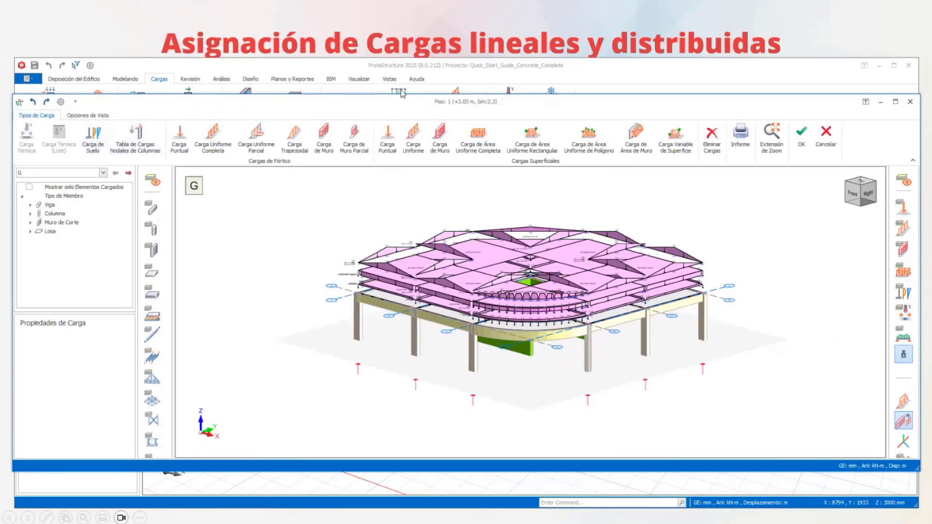
pyautogui.moveTo(401, 97); pyautogui.dragTo(401, 60)
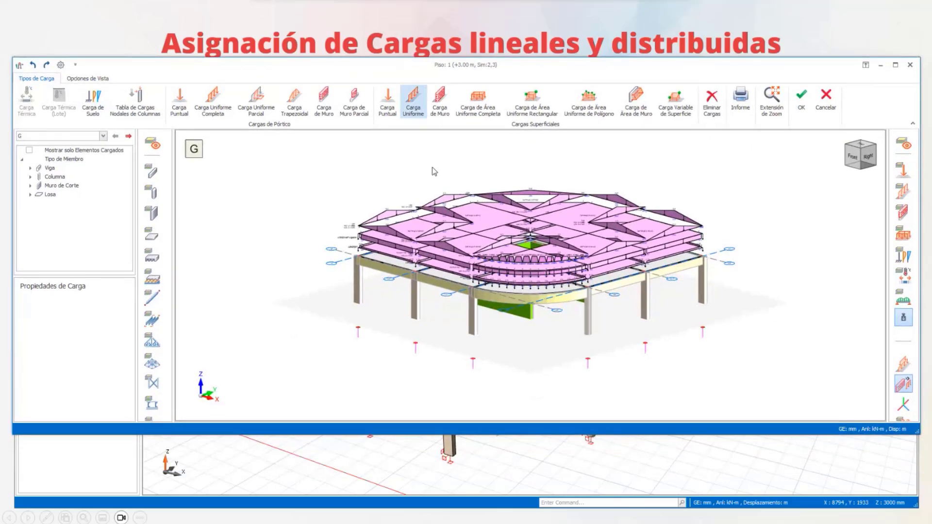
pyautogui.moveTo(492, 434); pyautogui.dragTo(490, 507)
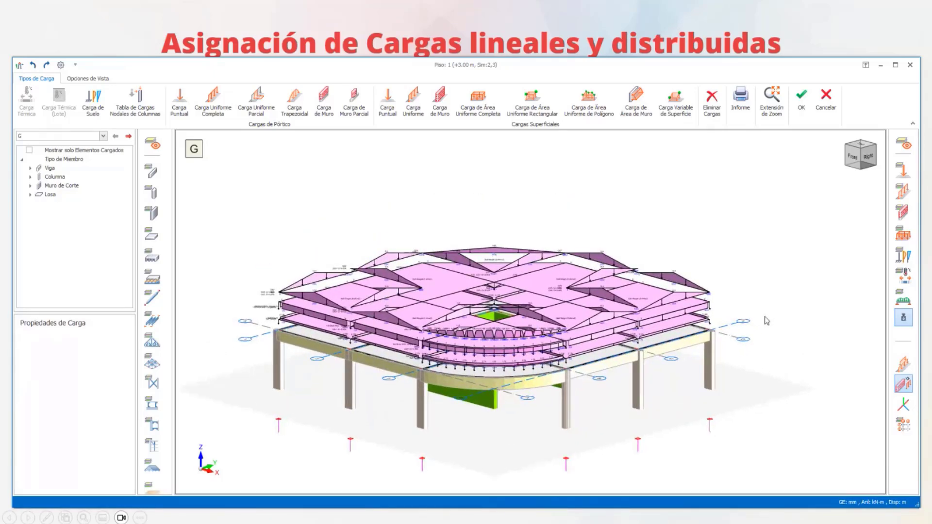
# - Examine the case G loads on the slabs and beams, and view the G Load properties of slab GS4
pyautogui.scroll(5, 431, 289)
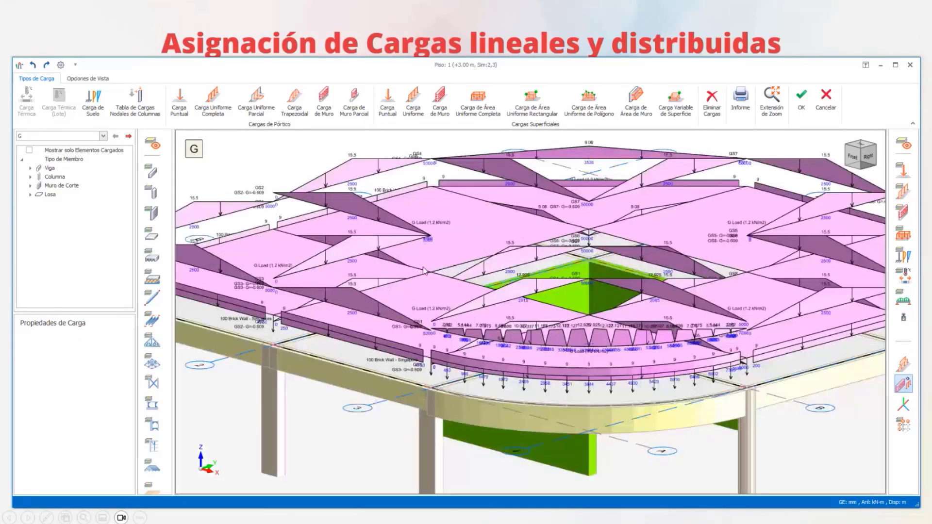
pyautogui.scroll(5, 563, 251)
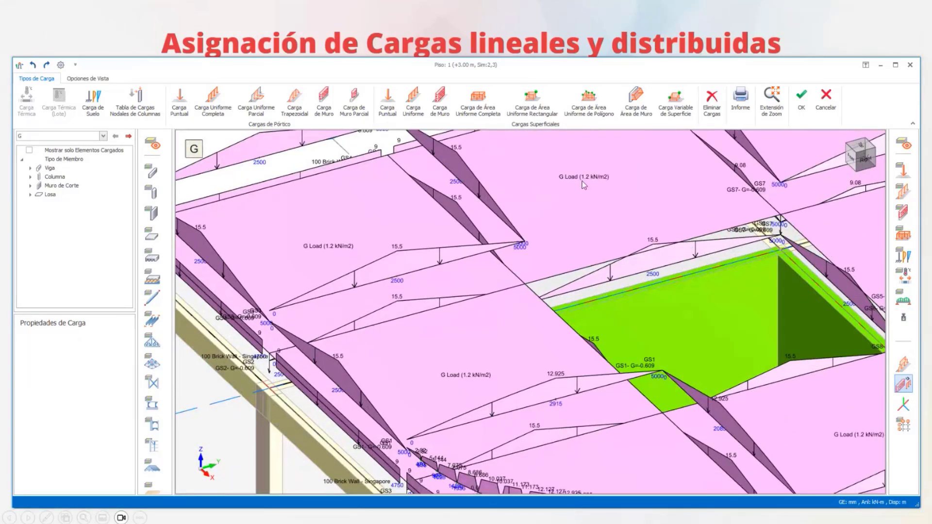
pyautogui.scroll(-2, 496, 271)
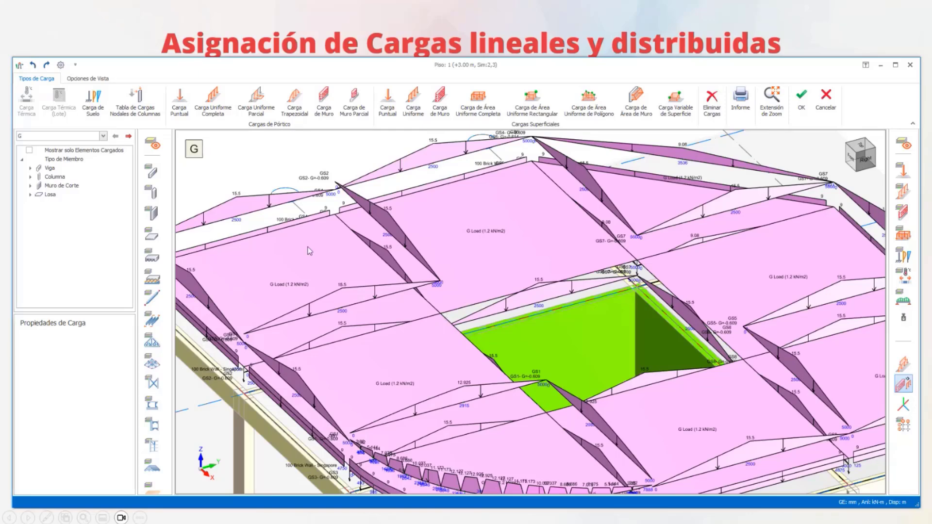
pyautogui.moveTo(352, 254); pyautogui.dragTo(491, 245, button='middle')
pyautogui.scroll(-3, 494, 249)
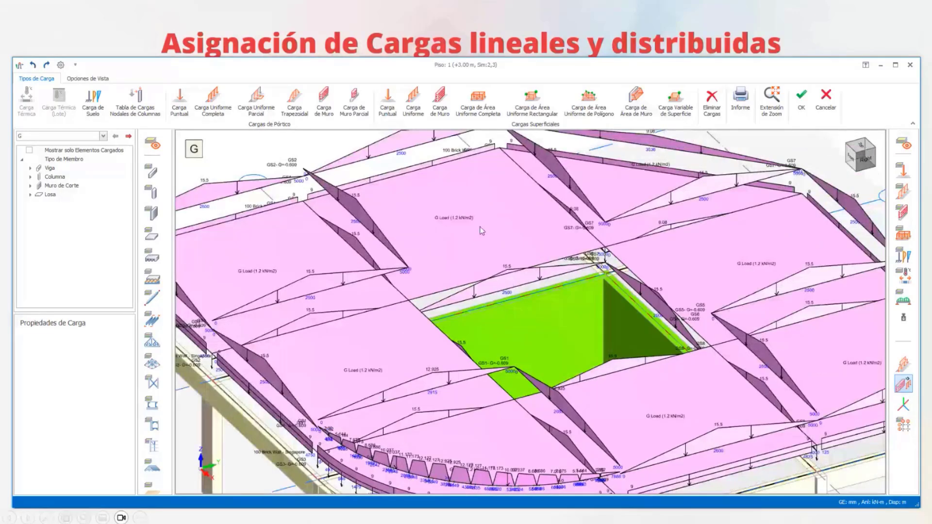
pyautogui.click(480, 226)
pyautogui.scroll(-3, 479, 226)
pyautogui.scroll(-2, 475, 233)
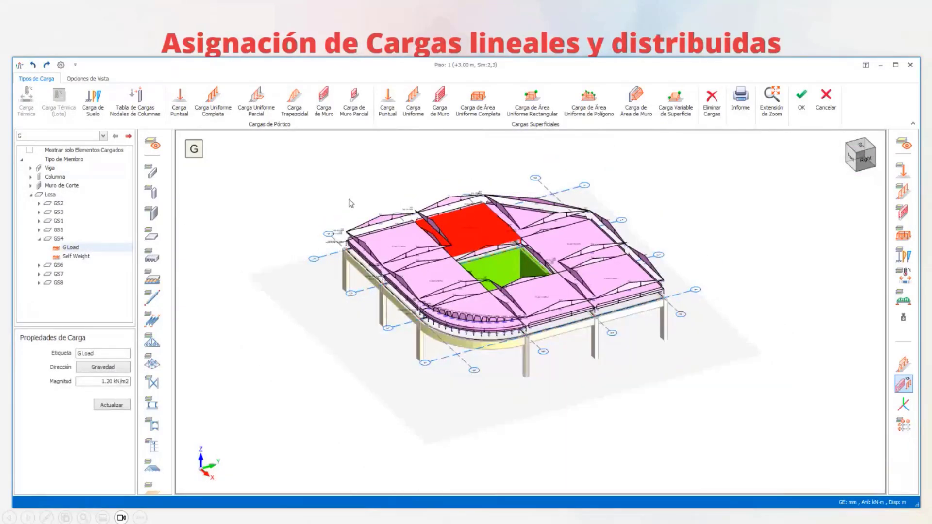
# - Select all members of the floor and delete their assigned case G loads
pyautogui.moveTo(310, 178); pyautogui.dragTo(728, 372)
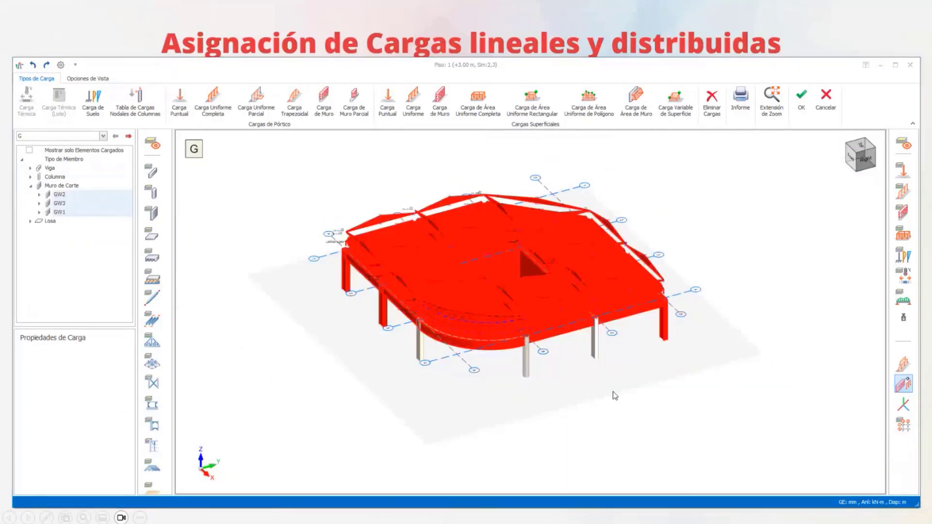
pyautogui.press('Delete')
pyautogui.click(467, 289)
pyautogui.scroll(2, 517, 282)
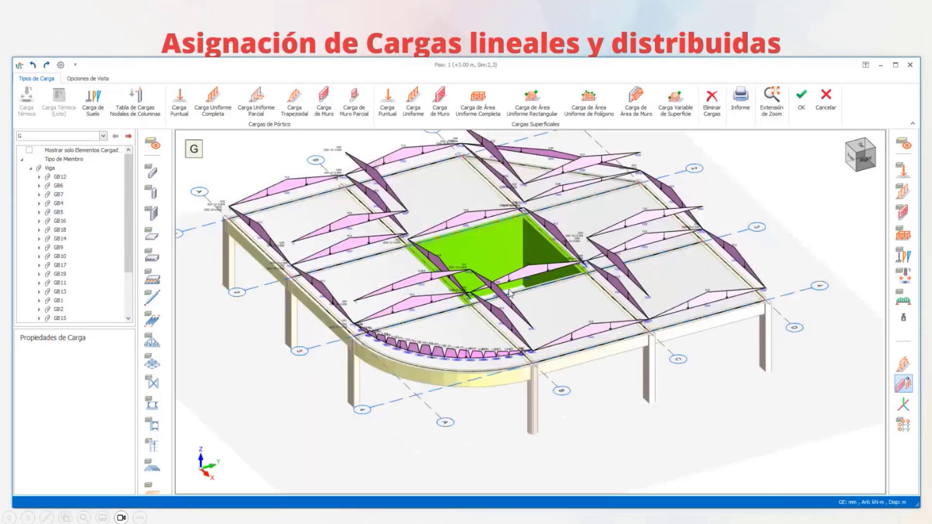
pyautogui.scroll(3, 398, 275)
pyautogui.scroll(-3, 397, 273)
# - Switch to load case Q to view its loads and return to case G
pyautogui.click(68, 137)
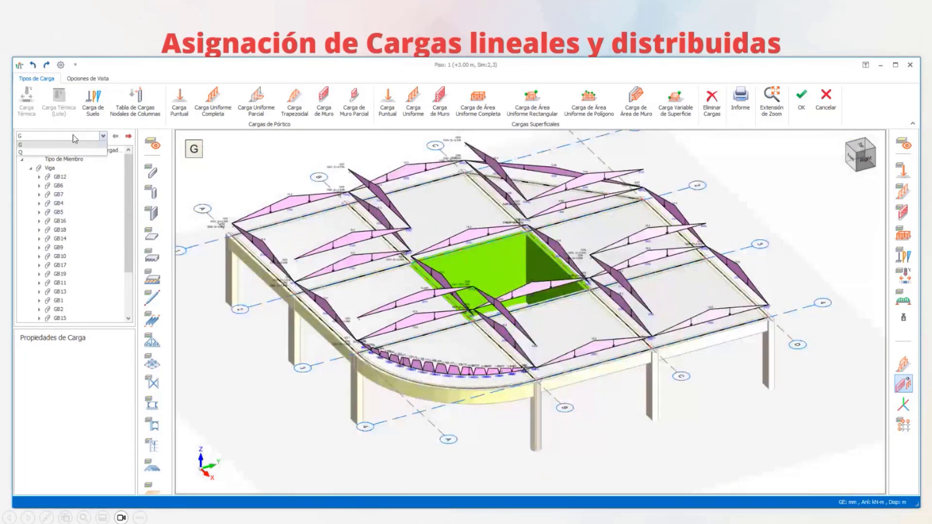
pyautogui.click(49, 153)
pyautogui.click(70, 136)
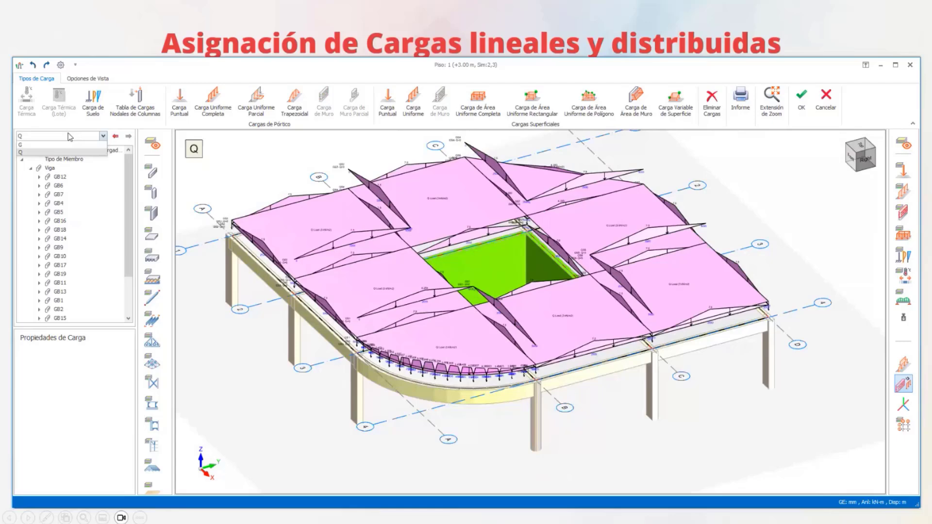
pyautogui.click(95, 145)
# - Examine the slab loads distributed to the beams in case G around the floor opening and outer edges
pyautogui.moveTo(485, 313); pyautogui.dragTo(478, 350, button='middle')
pyautogui.scroll(5, 478, 349)
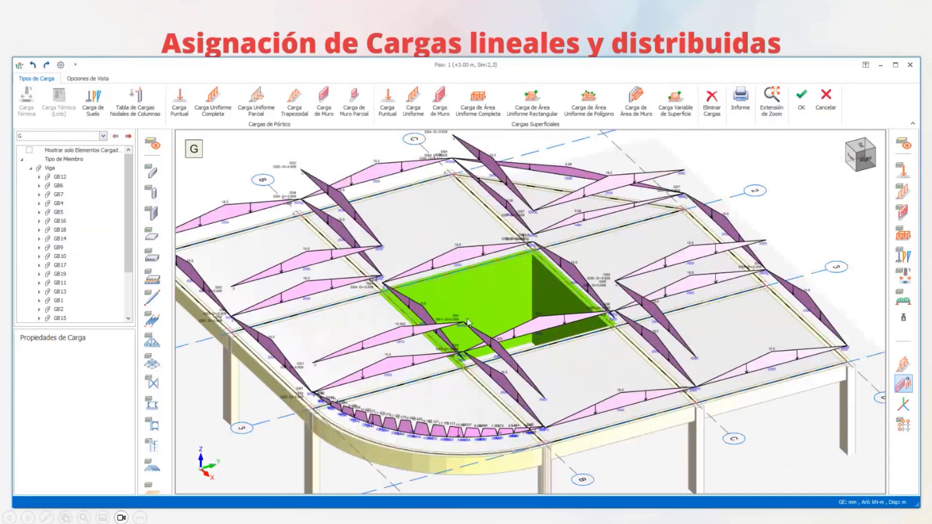
pyautogui.scroll(-5, 582, 293)
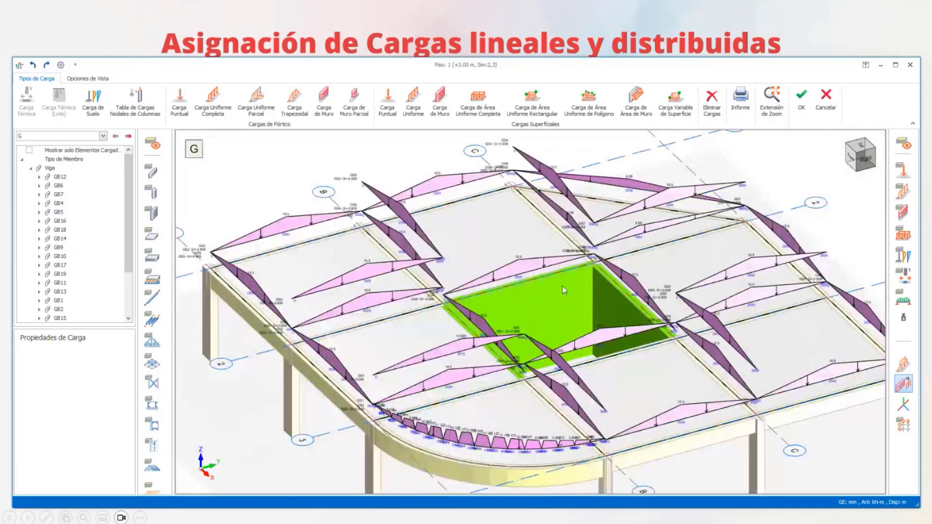
pyautogui.moveTo(587, 301); pyautogui.dragTo(586, 360, button='middle')
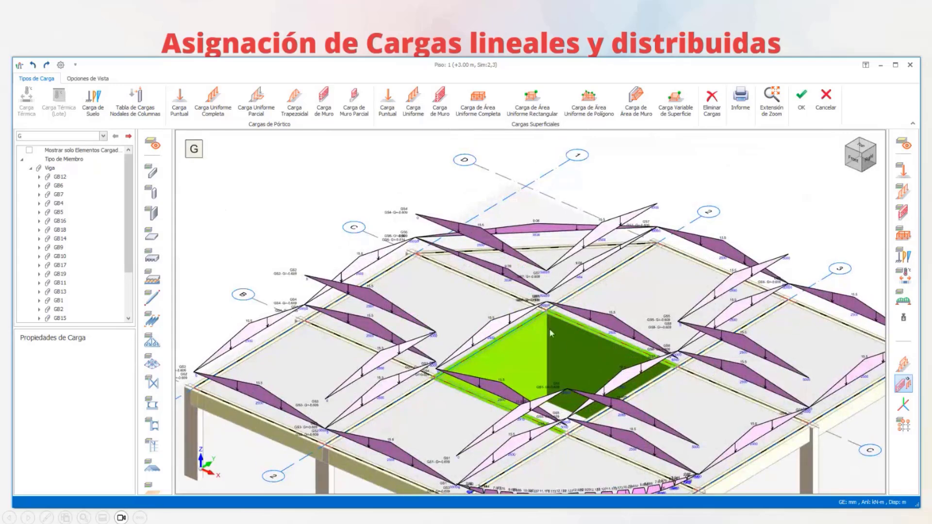
pyautogui.scroll(3, 549, 328)
pyautogui.scroll(-4, 509, 299)
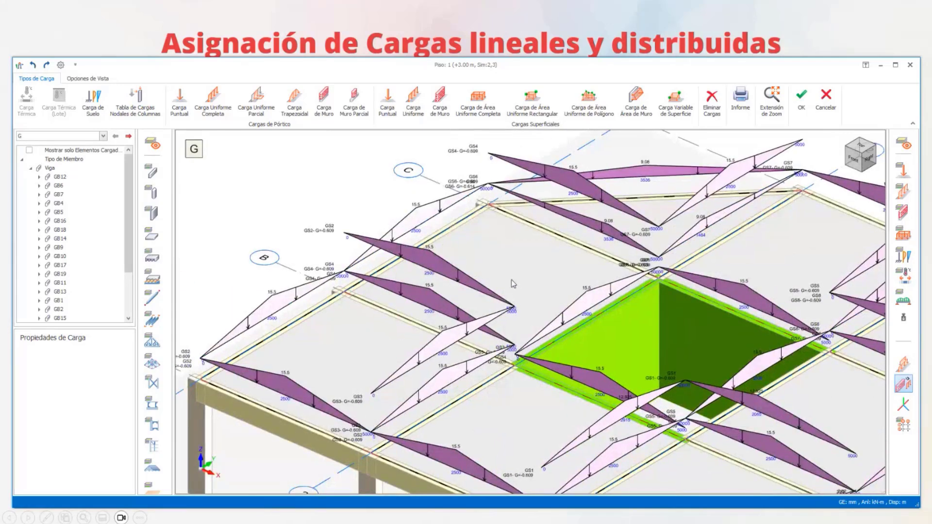
pyautogui.moveTo(632, 259); pyautogui.dragTo(628, 274, button='middle')
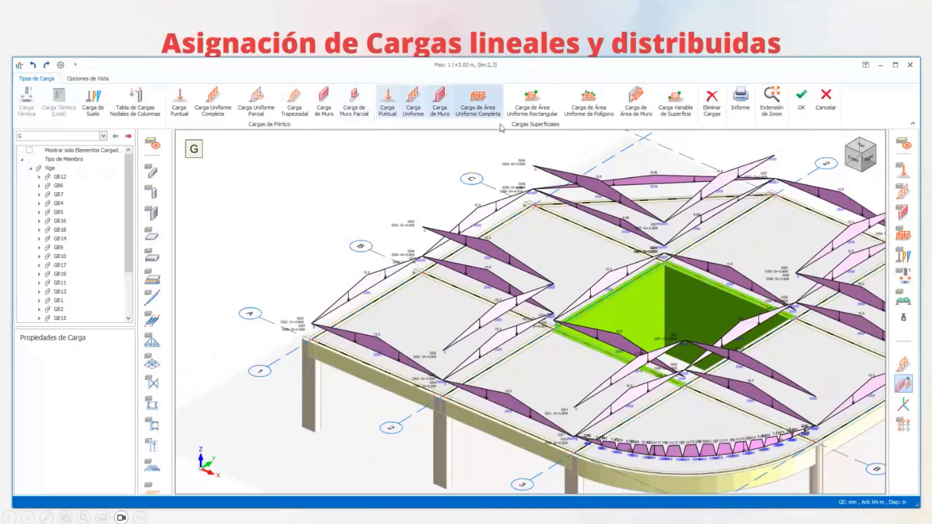
pyautogui.moveTo(555, 268); pyautogui.dragTo(496, 275, button='middle')
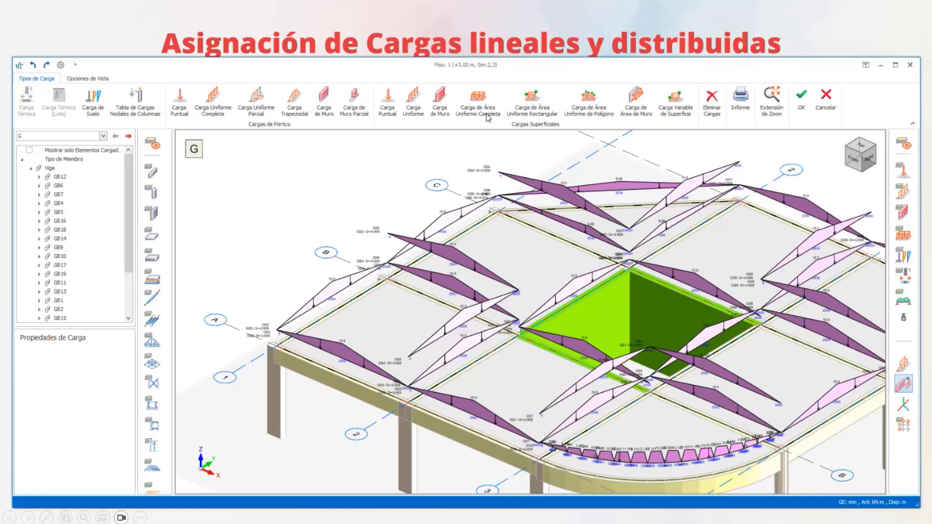
# - Assign a full uniform area load of 1.80 kN/m2 in the Gravedad direction to the corner slab between axes A-B and 1-2
pyautogui.click(487, 116)
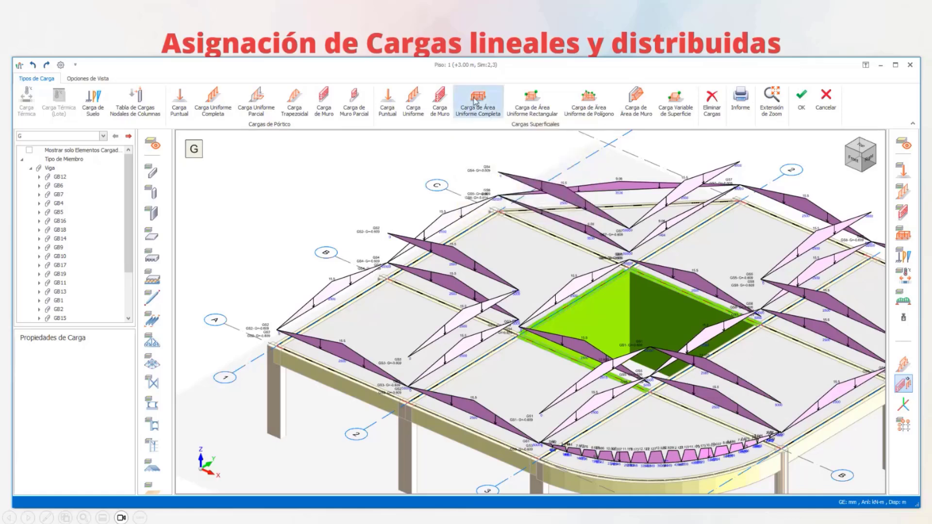
pyautogui.click(477, 111)
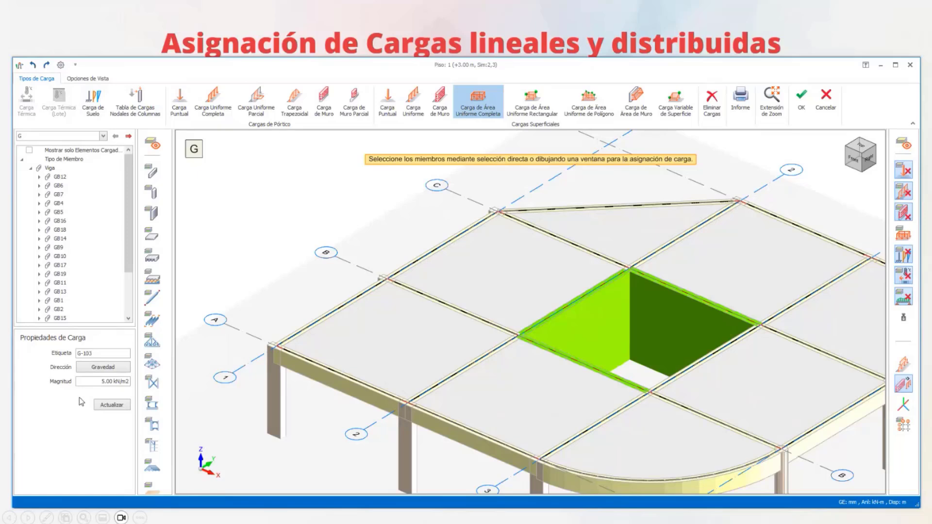
pyautogui.click(90, 370)
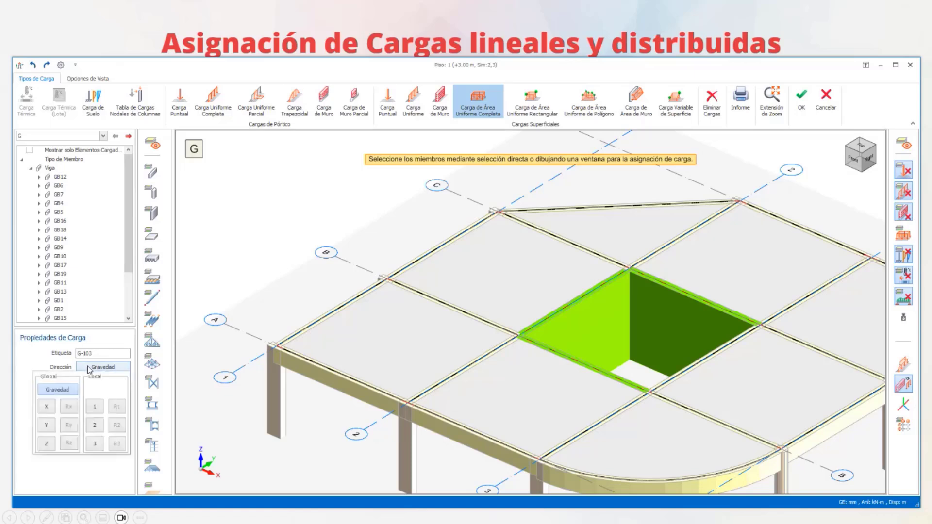
pyautogui.click(58, 389)
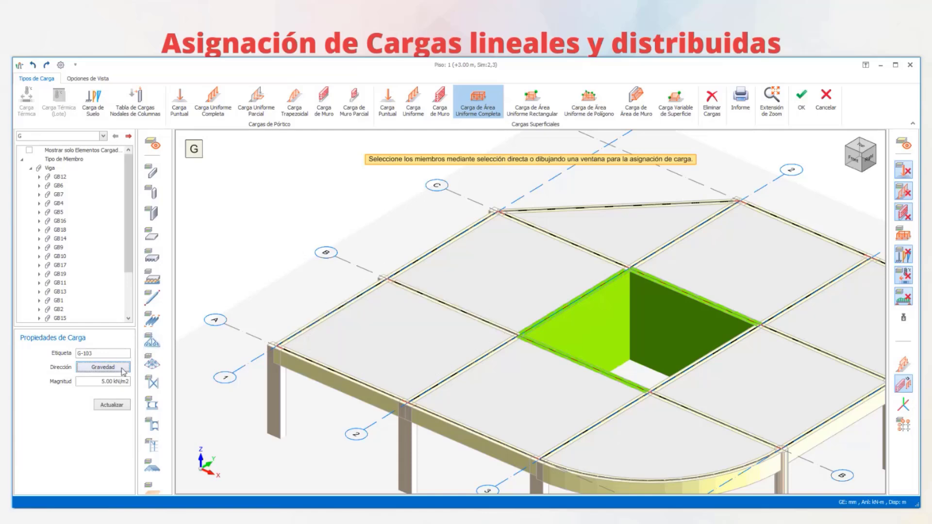
pyautogui.click(122, 372)
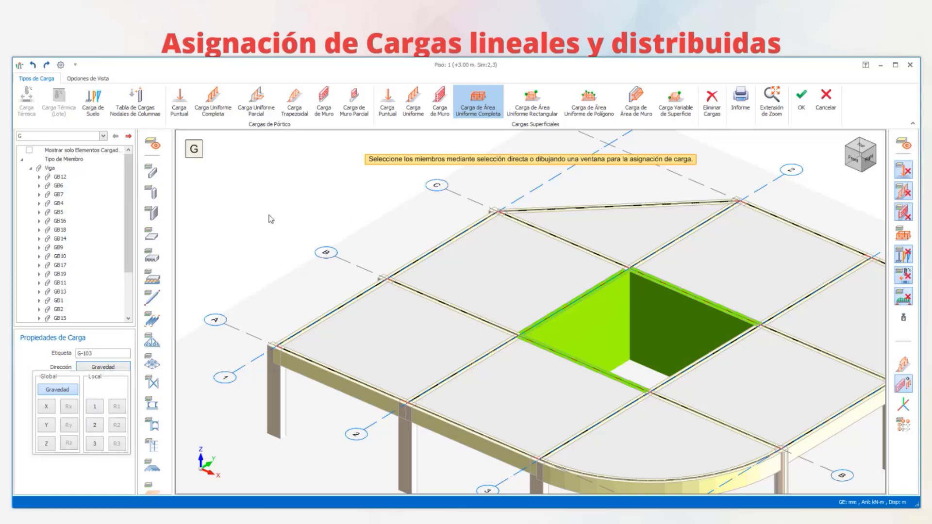
pyautogui.click(57, 391)
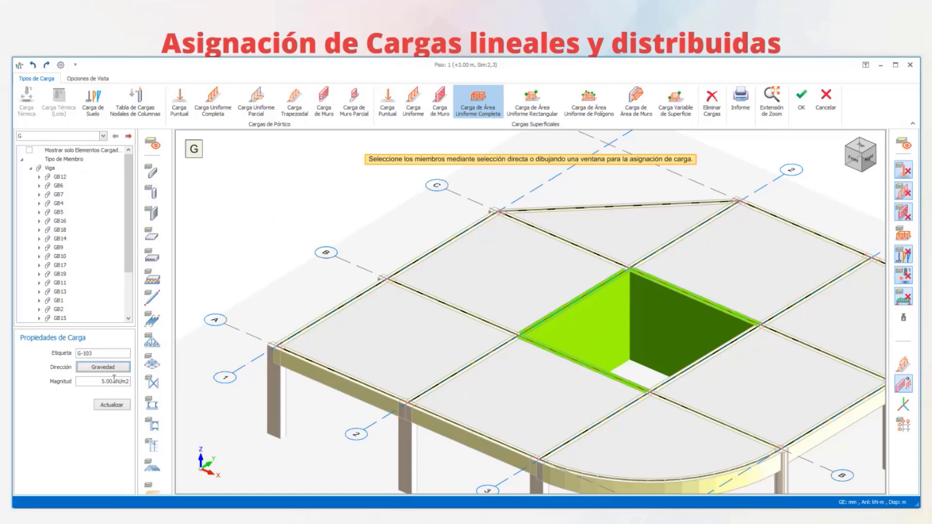
pyautogui.click(100, 381)
pyautogui.write('1.8')
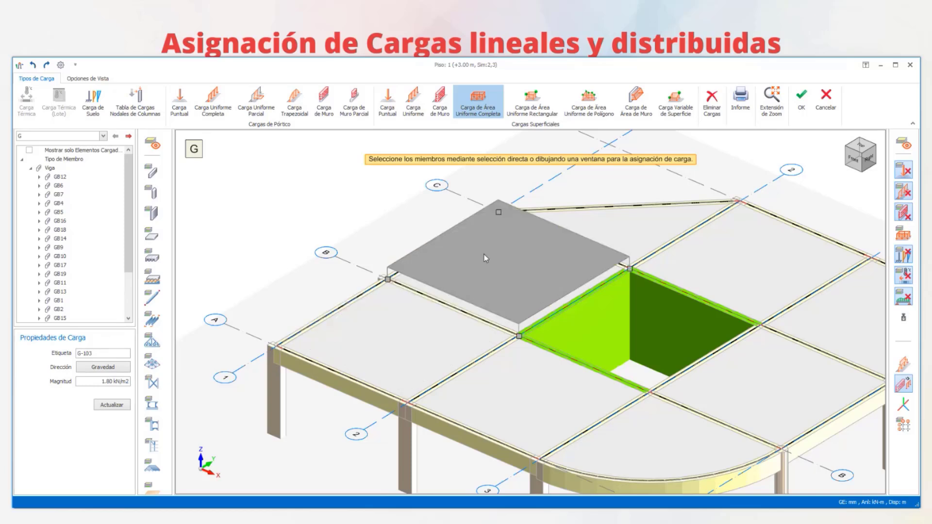
pyautogui.click(405, 348)
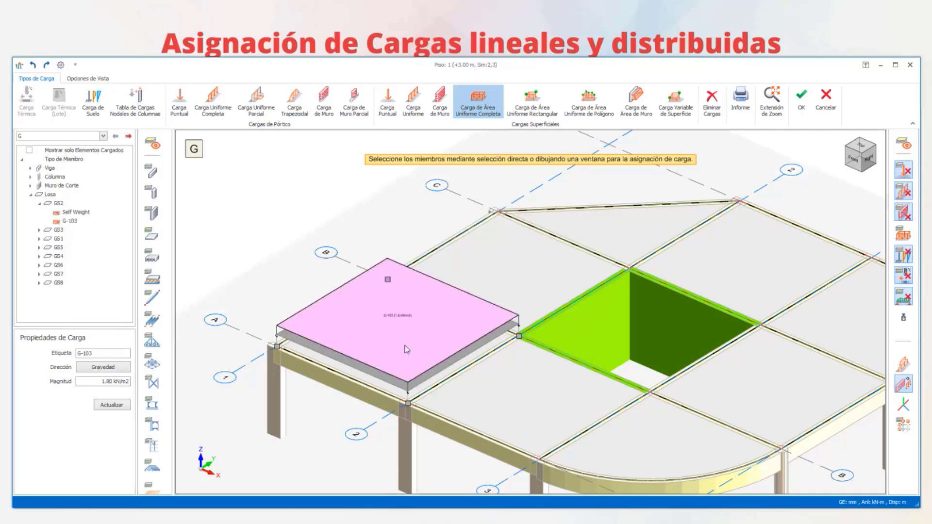
# - Assign the same 1.80 kN/m2 area load with a selection window in top view to the slabs between axes 2 and 4 around the opening
pyautogui.scroll(-5, 499, 264)
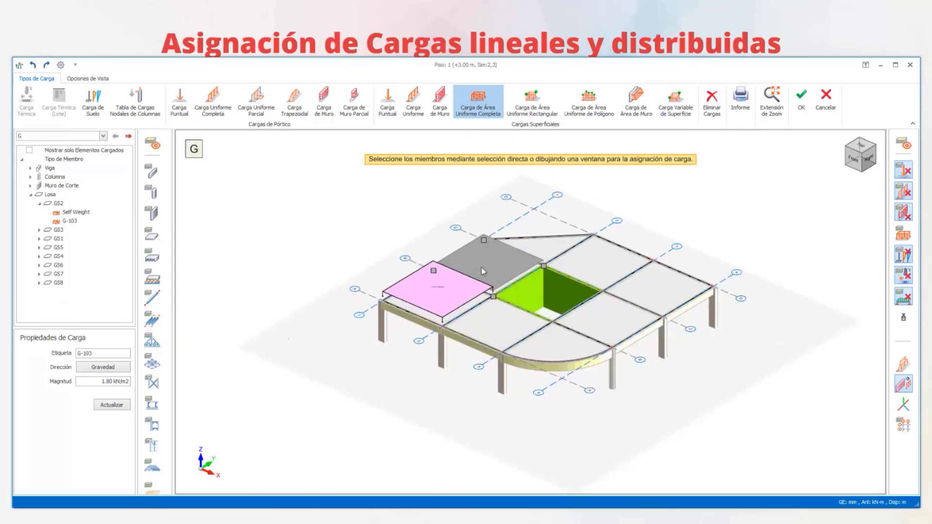
pyautogui.click(860, 147)
pyautogui.moveTo(480, 194); pyautogui.dragTo(640, 444)
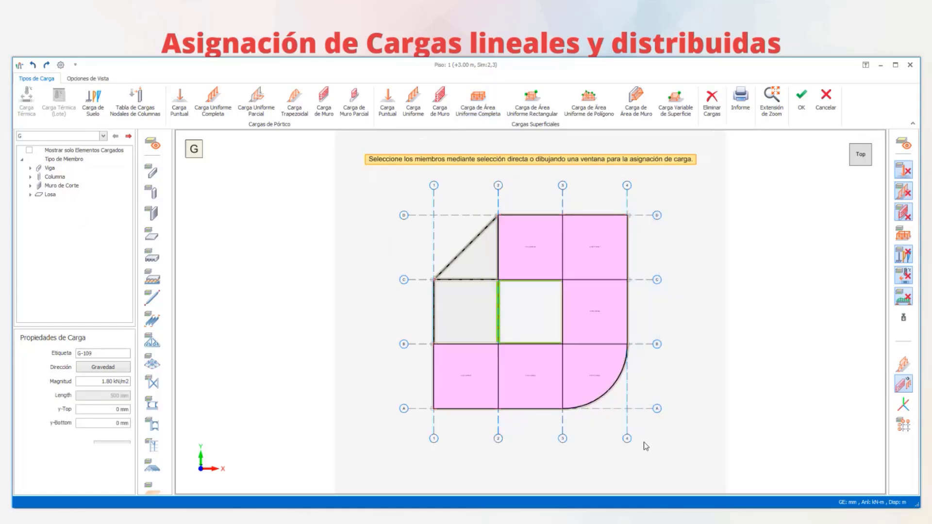
pyautogui.scroll(3, 650, 388)
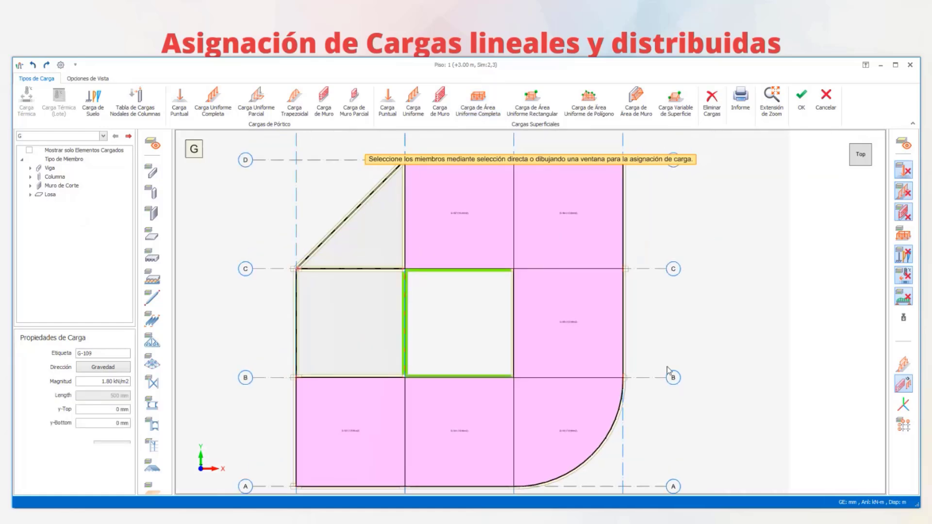
pyautogui.moveTo(634, 371); pyautogui.dragTo(621, 326, button='middle')
# - Assign the 1.80 kN/m2 area load to the triangular slab and to slab GS4 between axes B and C
pyautogui.click(861, 154)
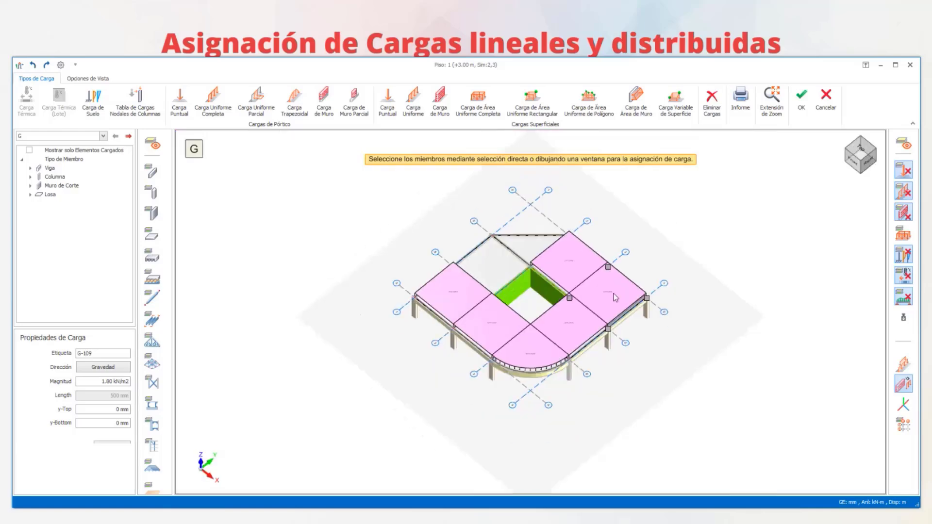
pyautogui.scroll(6, 585, 330)
pyautogui.moveTo(464, 296); pyautogui.dragTo(648, 446, button='middle')
pyautogui.keyDown('shift'); pyautogui.moveTo(648, 447); pyautogui.dragTo(566, 382, button='middle'); pyautogui.keyUp('shift')
pyautogui.scroll(4, 683, 290)
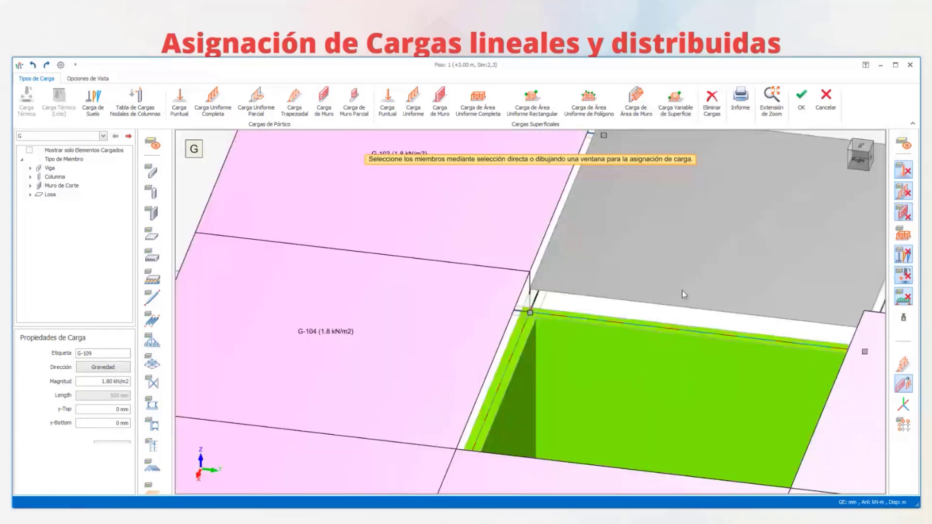
pyautogui.moveTo(621, 305); pyautogui.dragTo(360, 362, button='middle')
pyautogui.scroll(-4, 520, 340)
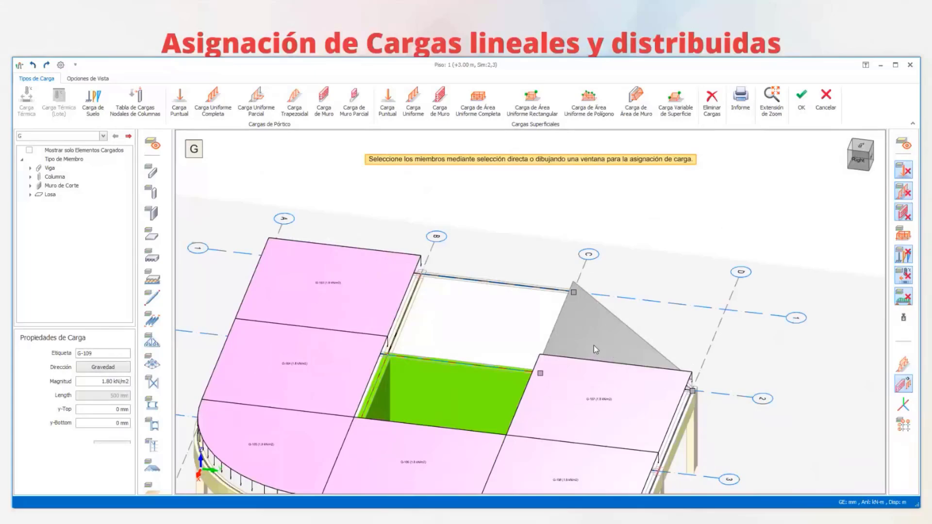
pyautogui.click(593, 345)
pyautogui.scroll(3, 465, 325)
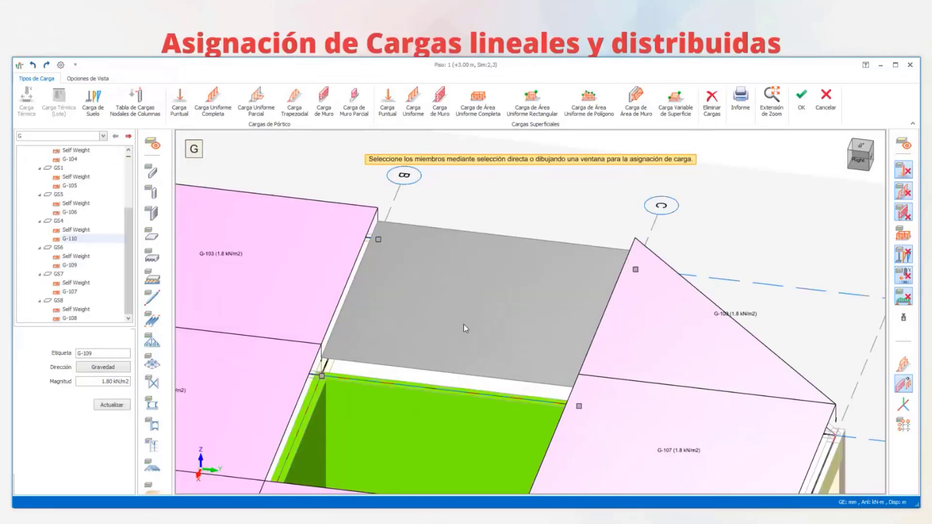
pyautogui.click(464, 325)
pyautogui.scroll(-4, 464, 324)
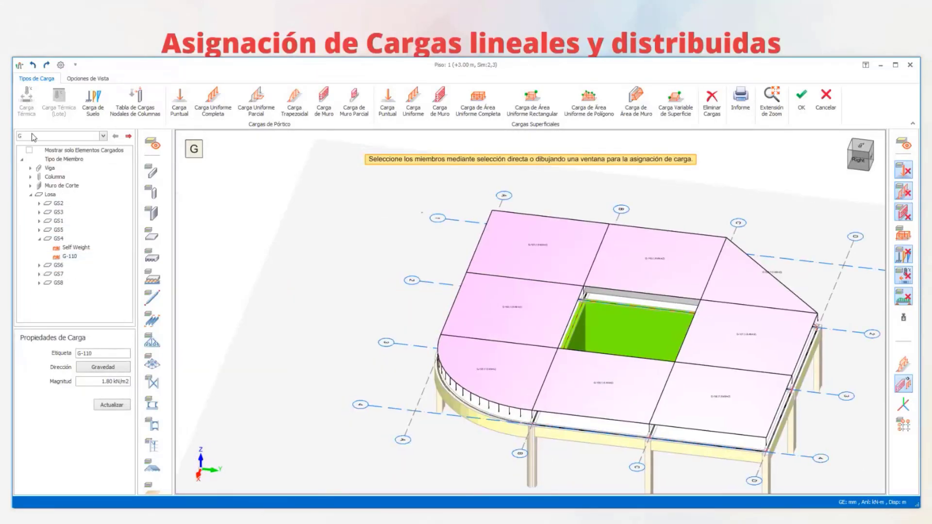
# - Compare the slab area loads of cases G and Q, and examine the Q Load labels in case Q
pyautogui.click(60, 138)
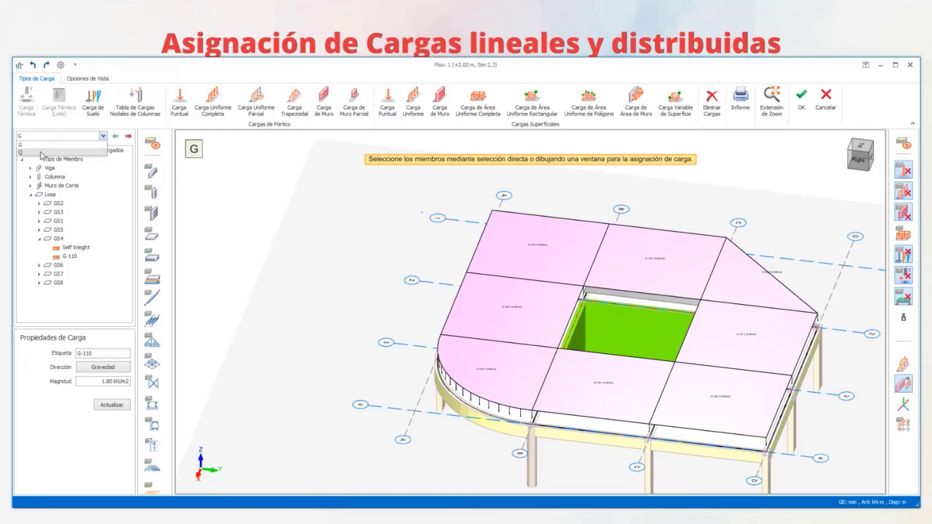
pyautogui.click(41, 152)
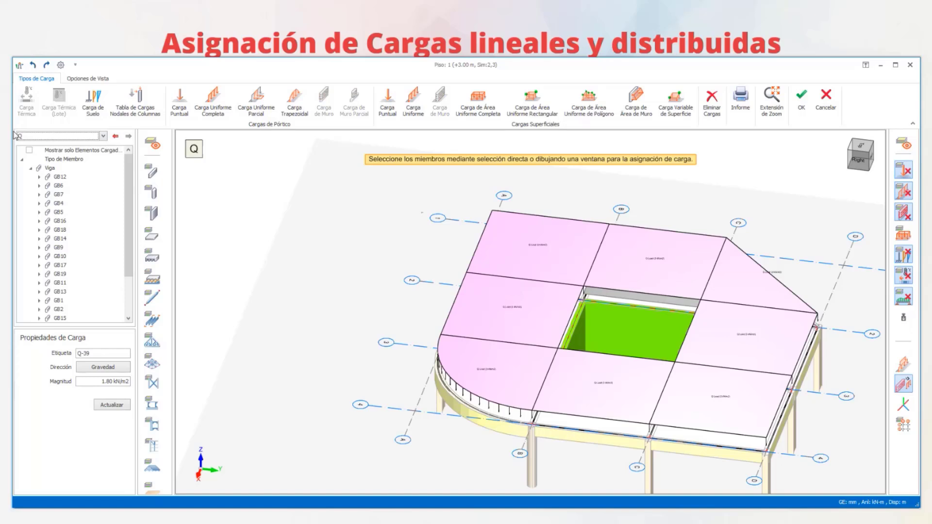
pyautogui.click(50, 140)
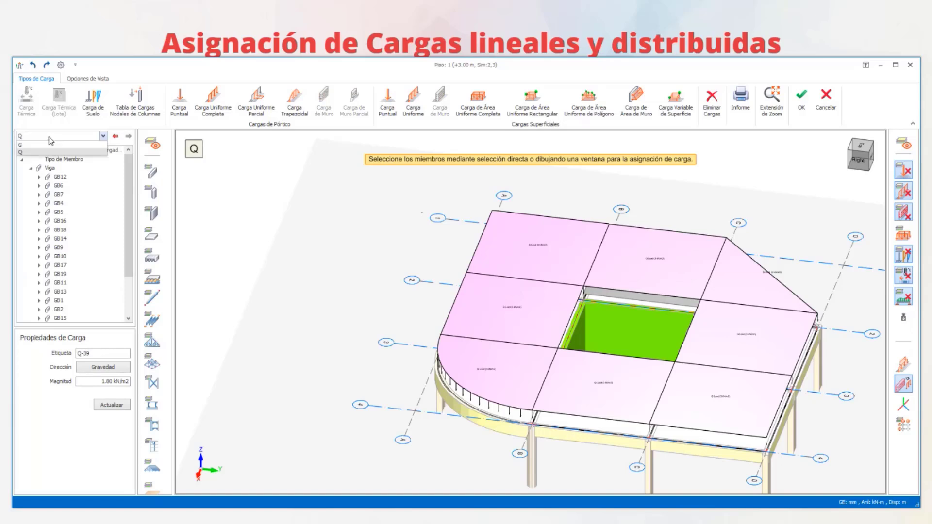
pyautogui.click(44, 145)
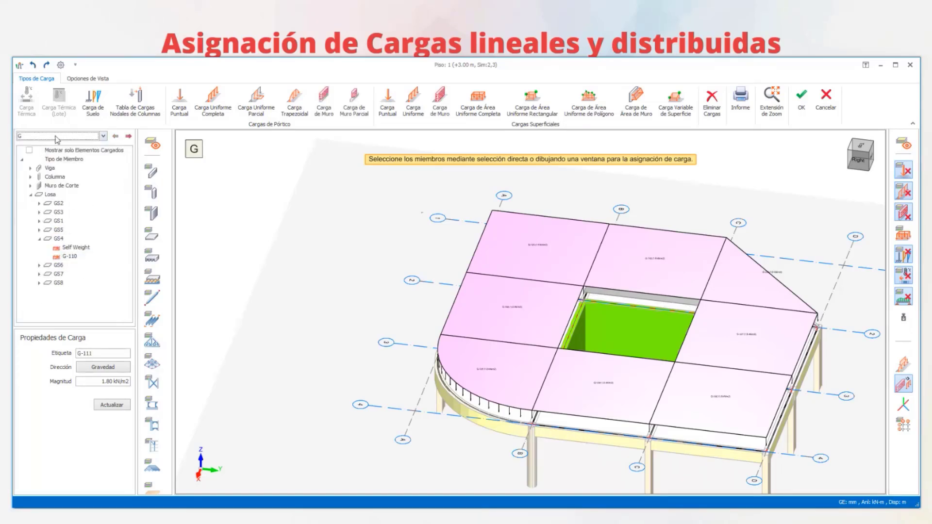
pyautogui.click(57, 140)
pyautogui.click(45, 152)
pyautogui.moveTo(552, 302); pyautogui.dragTo(464, 307, button='middle')
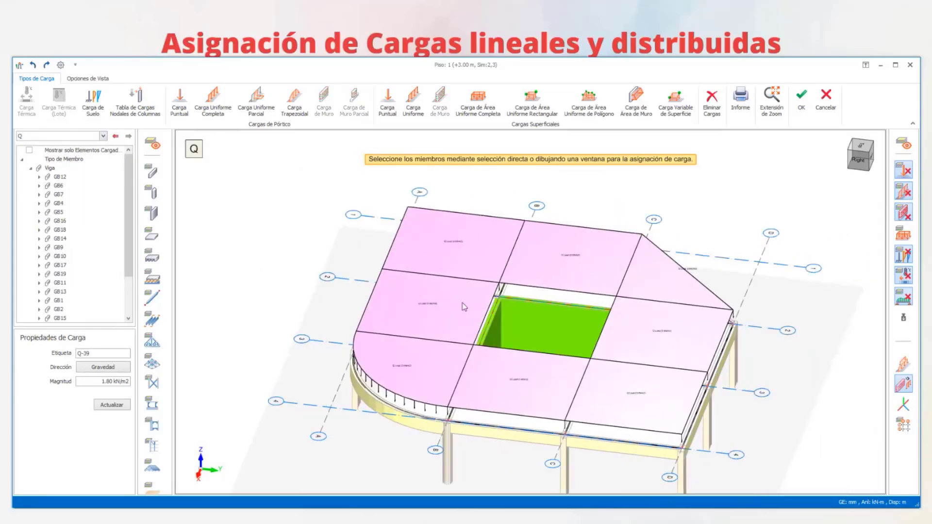
pyautogui.scroll(8, 371, 275)
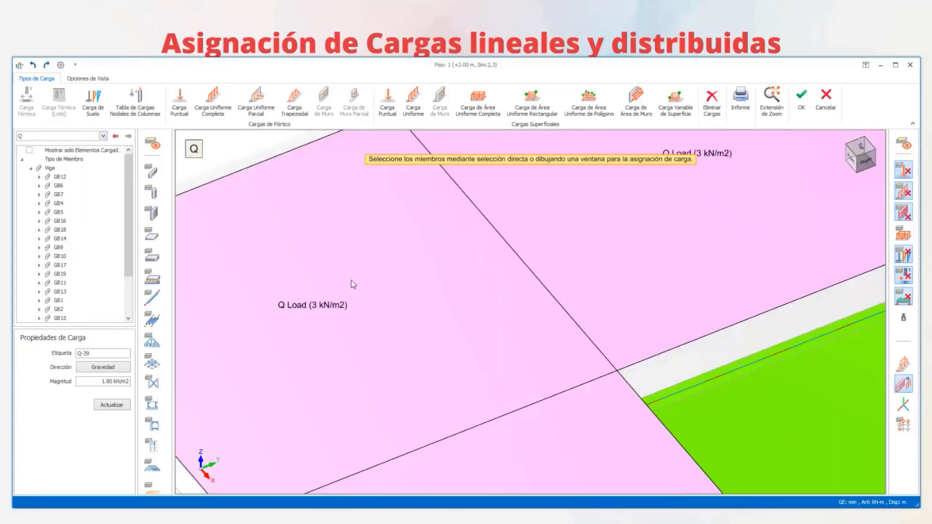
pyautogui.scroll(-5, 353, 284)
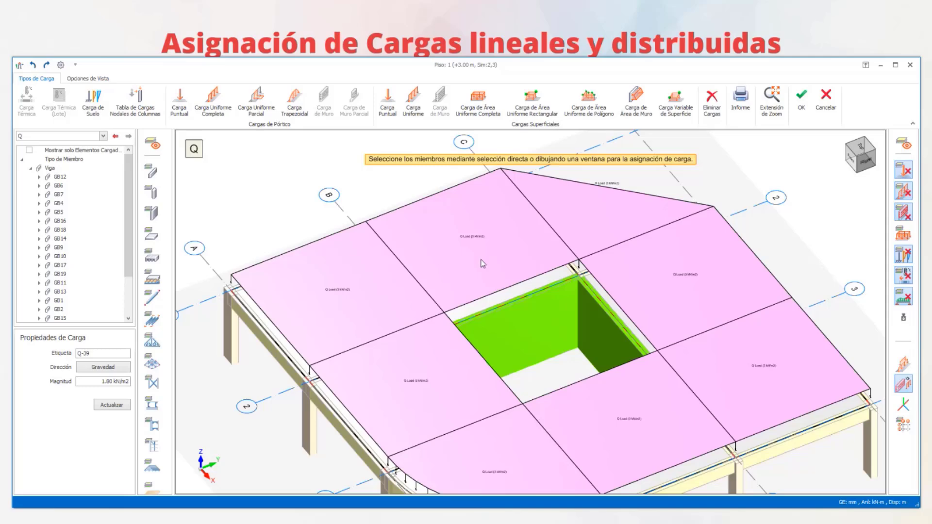
# - Leave the load assignment command and update the Q Load magnitude on slab GS4 to 4.00 kN/m2
pyautogui.press('Escape')
pyautogui.scroll(5, 498, 237)
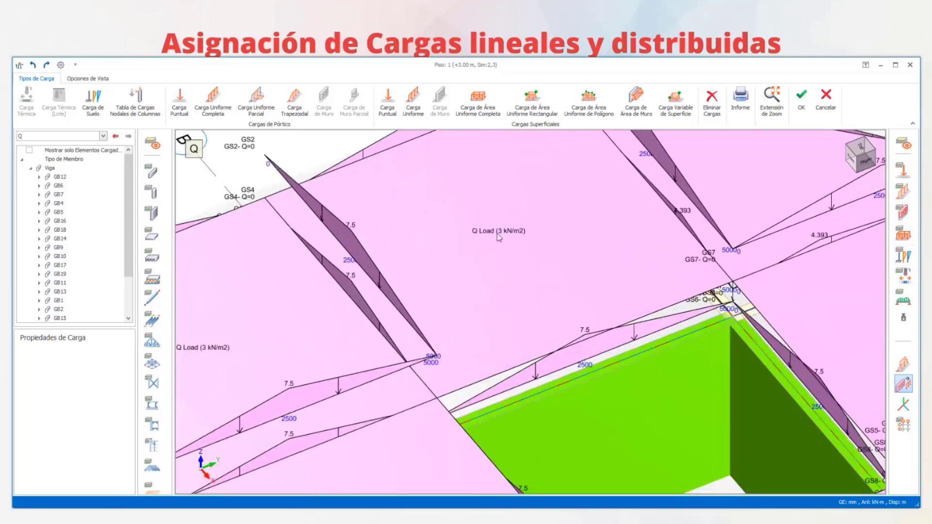
pyautogui.click(499, 231)
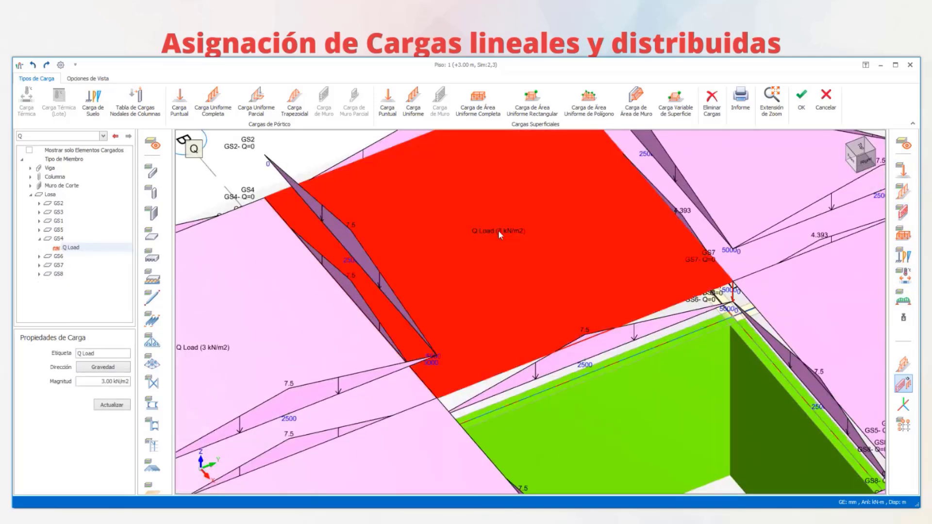
pyautogui.moveTo(101, 382); pyautogui.dragTo(167, 386)
pyautogui.write('4')
pyautogui.click(112, 405)
pyautogui.moveTo(550, 296); pyautogui.dragTo(570, 346, button='middle')
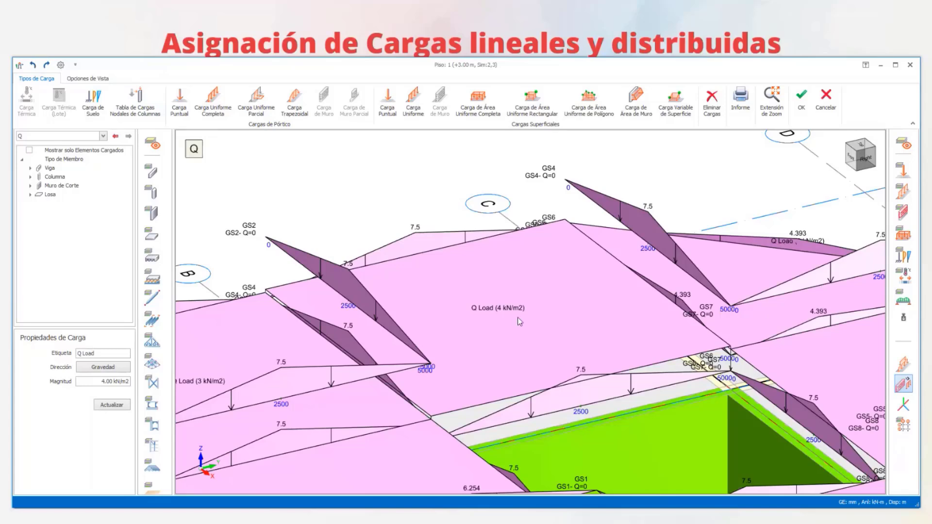
# - Hide and redisplay the slab loads distributed to the beams in case Q, and examine them around the opening and outer edges
pyautogui.click(903, 297)
pyautogui.scroll(-3, 609, 288)
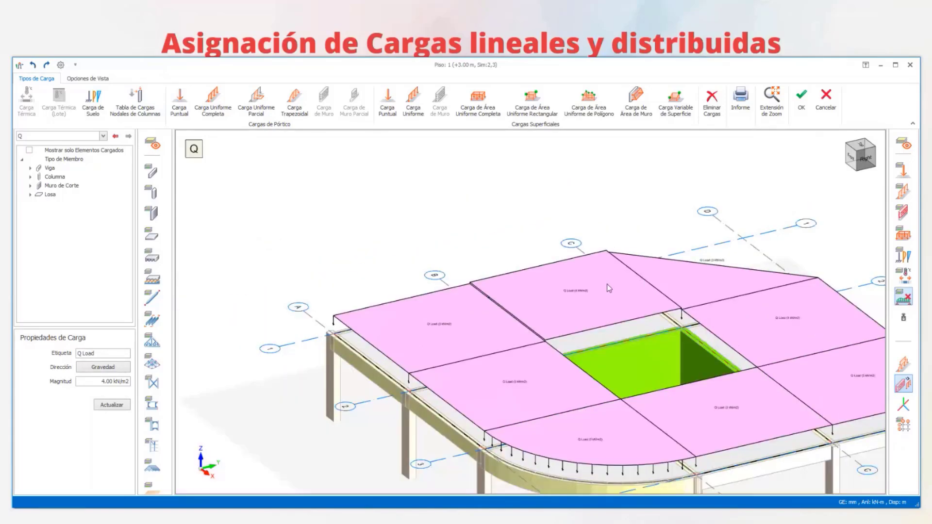
pyautogui.moveTo(609, 288); pyautogui.dragTo(854, 303, button='middle')
pyautogui.click(905, 300)
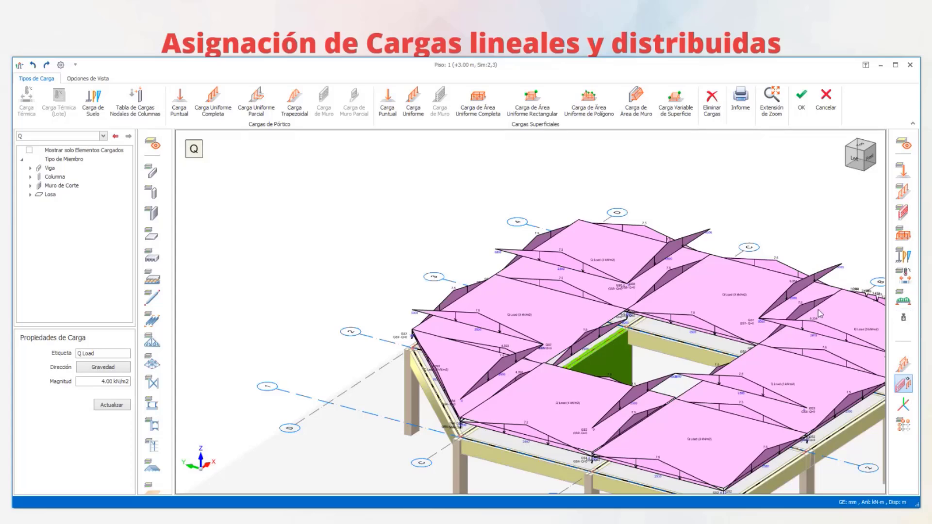
pyautogui.moveTo(821, 314); pyautogui.dragTo(845, 313, button='middle')
pyautogui.scroll(6, 489, 274)
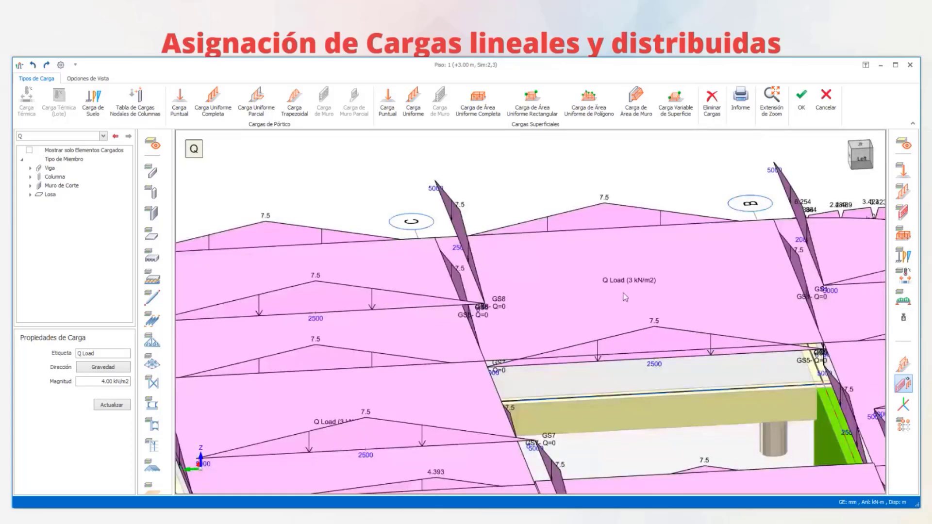
pyautogui.moveTo(456, 274); pyautogui.dragTo(407, 296, button='middle')
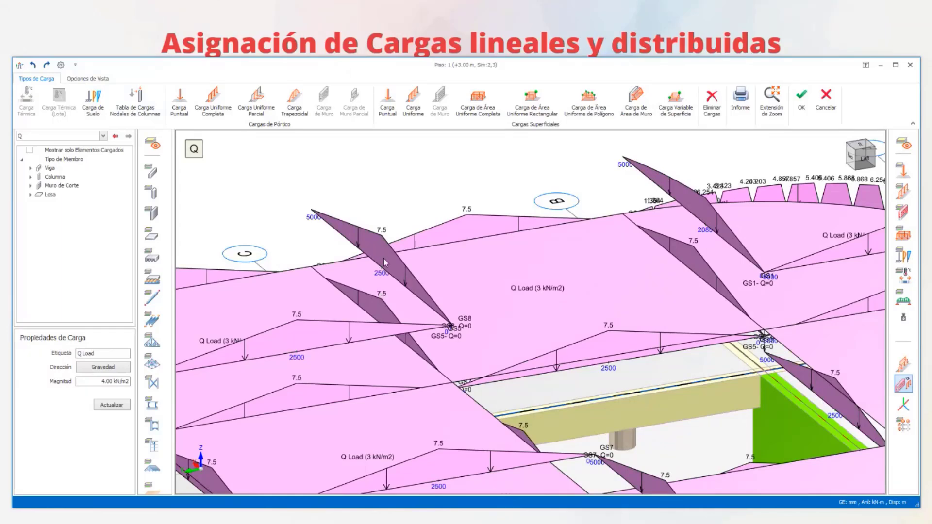
pyautogui.scroll(-3, 406, 292)
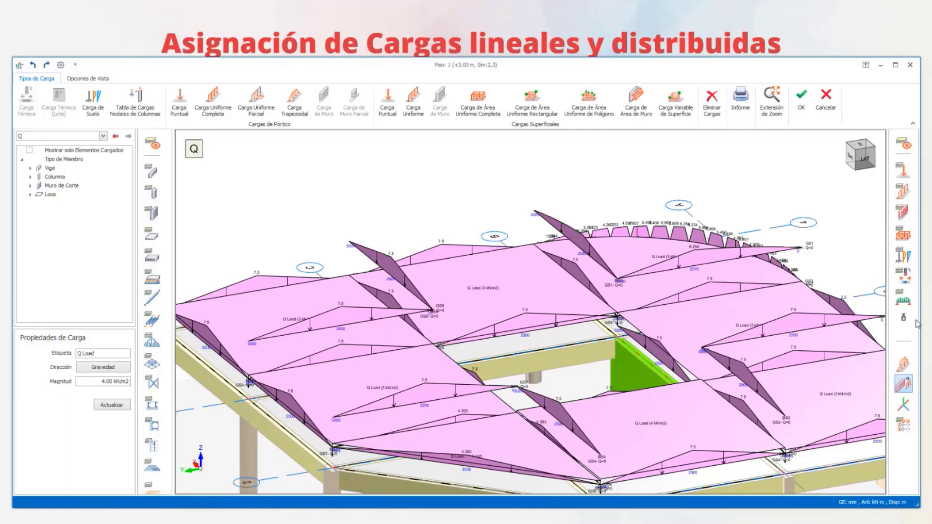
# - Hide the loads distributed to the beams and switch to load case G to view its slab area loads
pyautogui.click(903, 297)
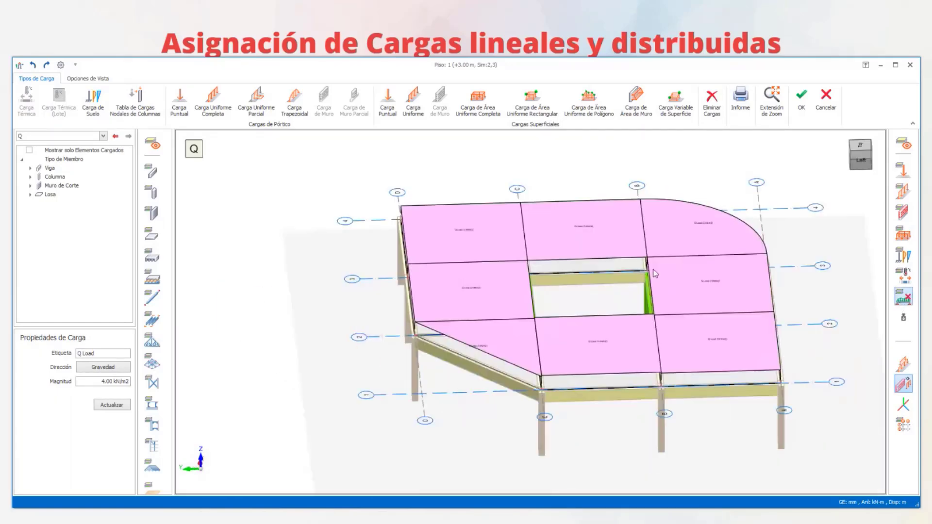
pyautogui.moveTo(653, 273); pyautogui.dragTo(517, 241, button='middle')
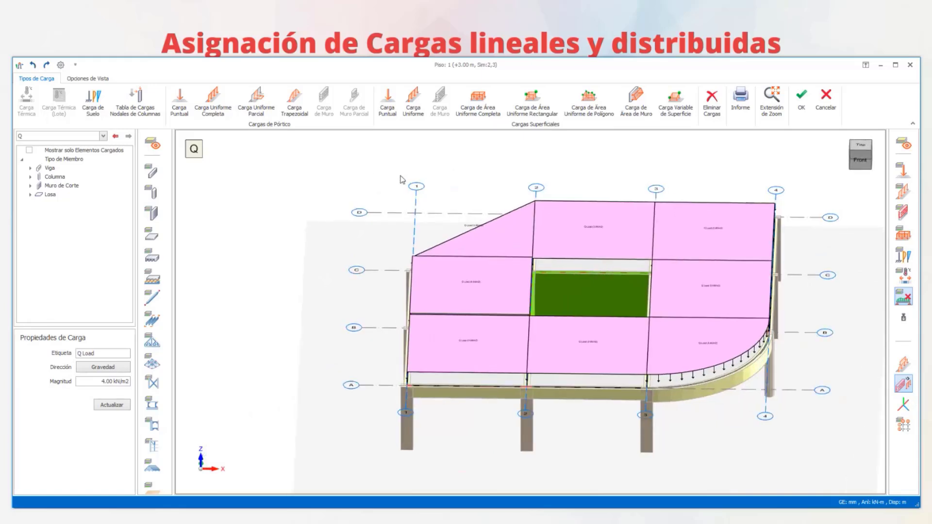
pyautogui.click(103, 137)
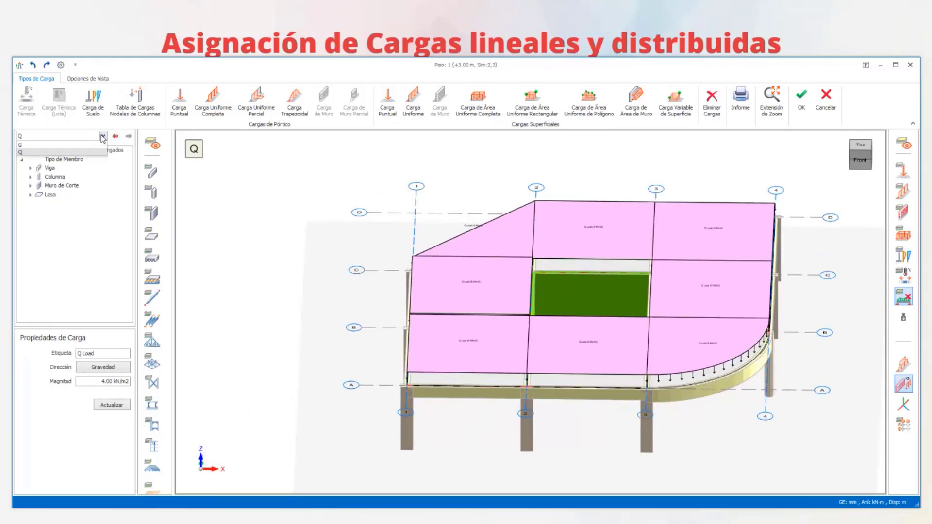
pyautogui.click(77, 145)
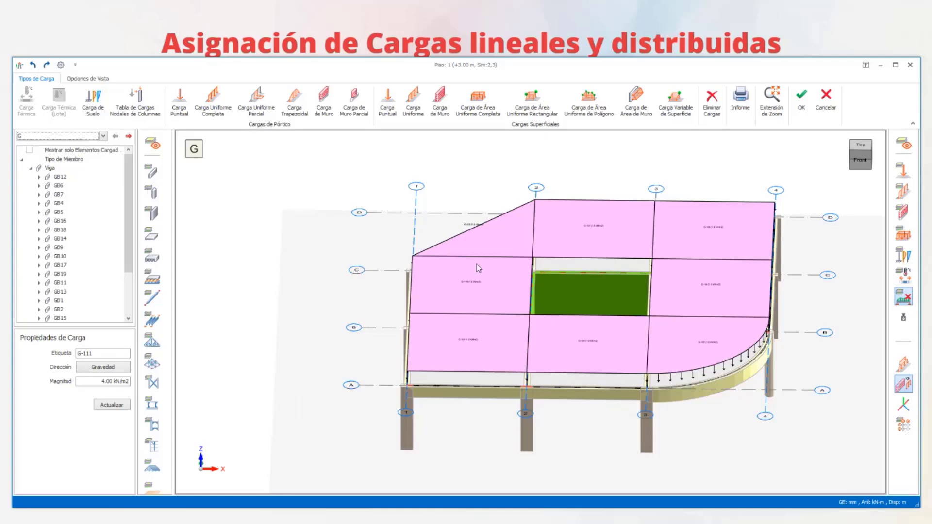
# - Assign a 100 Brick Wall - Malaysia wall load to the axis A beam between axes 1 and 2, and accept the Piso 1 loads
pyautogui.moveTo(520, 346); pyautogui.dragTo(446, 269, button='middle')
pyautogui.moveTo(435, 346); pyautogui.dragTo(523, 371, button='middle')
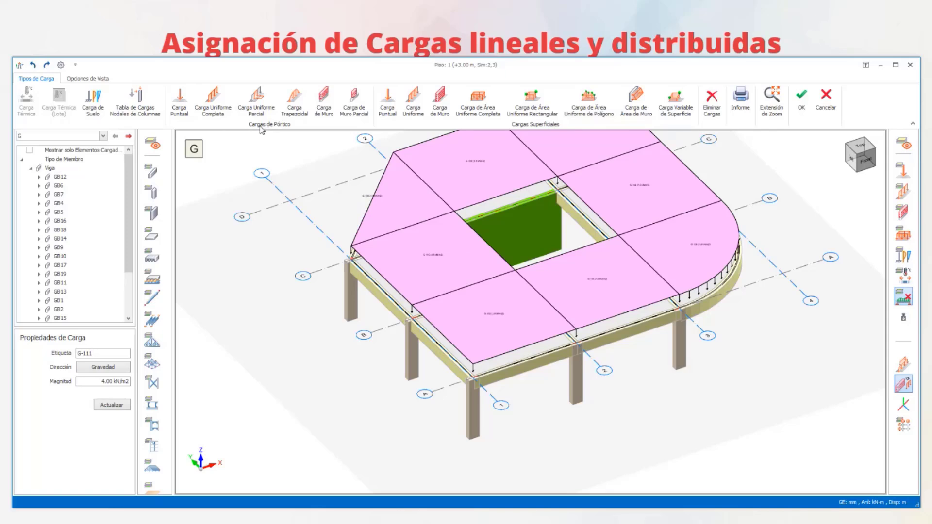
pyautogui.scroll(5, 509, 369)
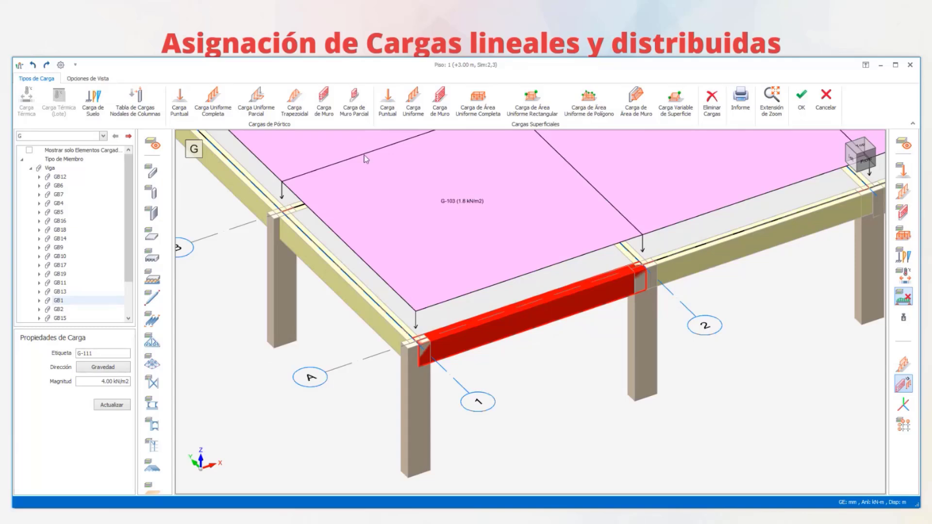
pyautogui.click(321, 103)
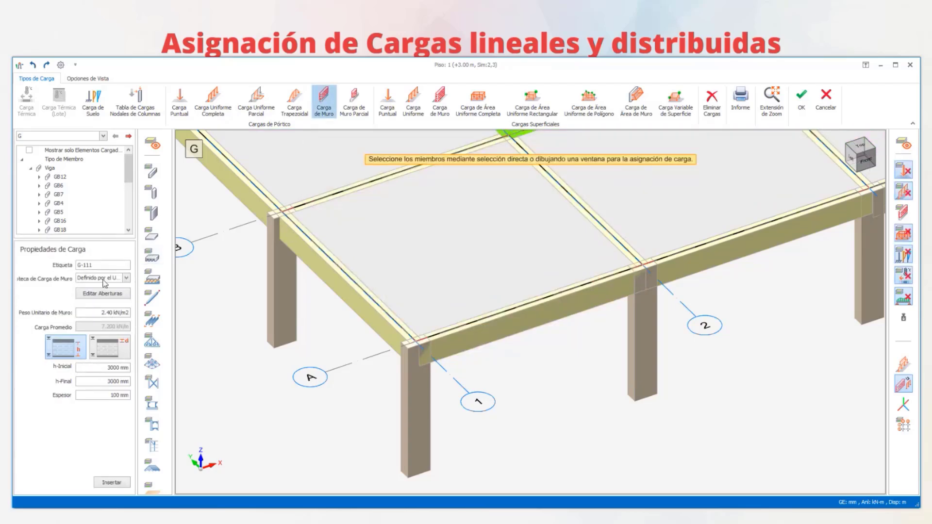
pyautogui.click(126, 278)
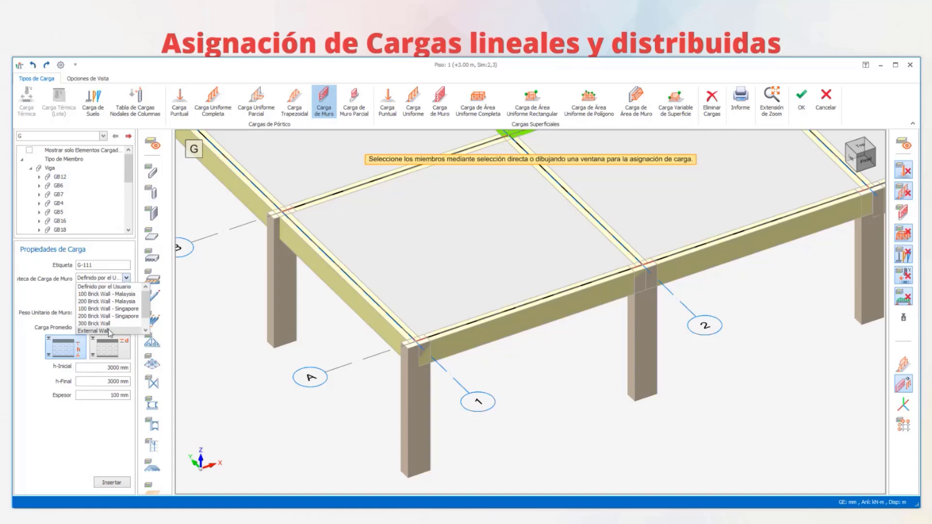
pyautogui.click(102, 294)
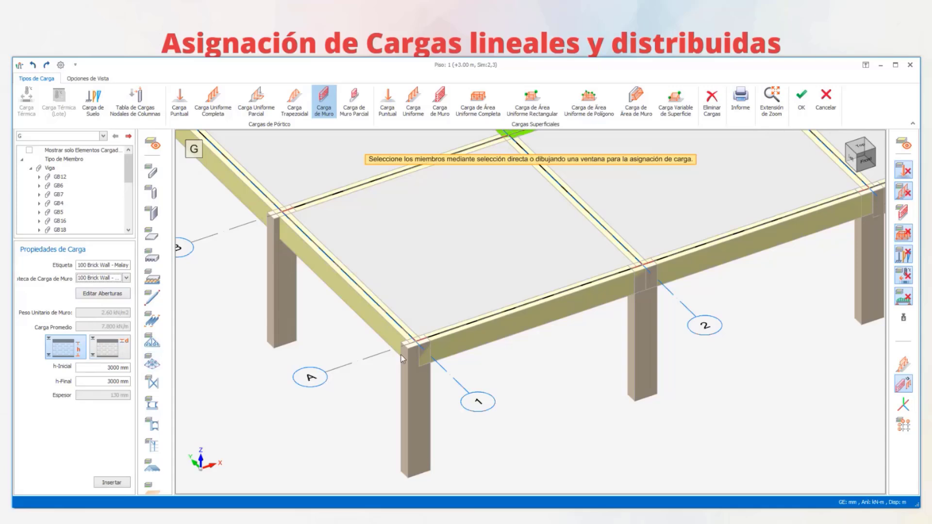
pyautogui.click(505, 332)
pyautogui.click(505, 326)
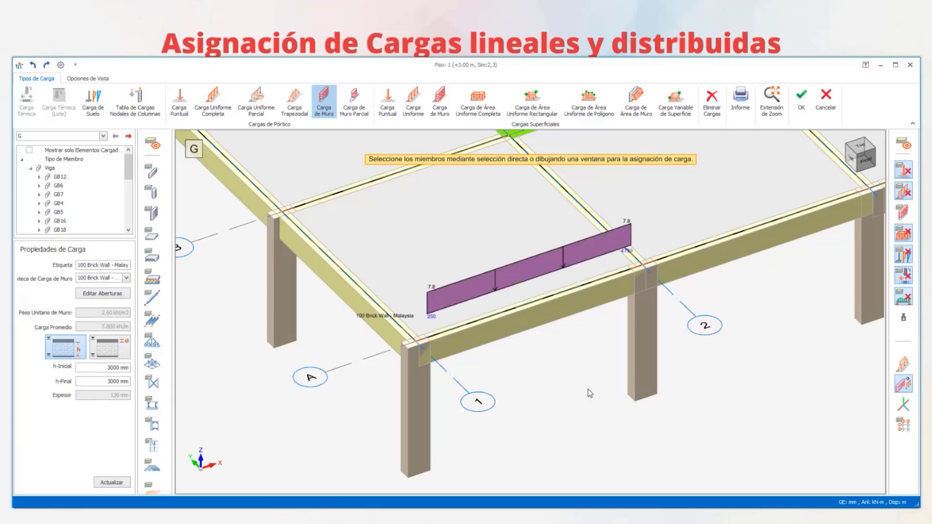
pyautogui.scroll(-3, 546, 370)
pyautogui.moveTo(547, 370); pyautogui.dragTo(470, 329, button='middle')
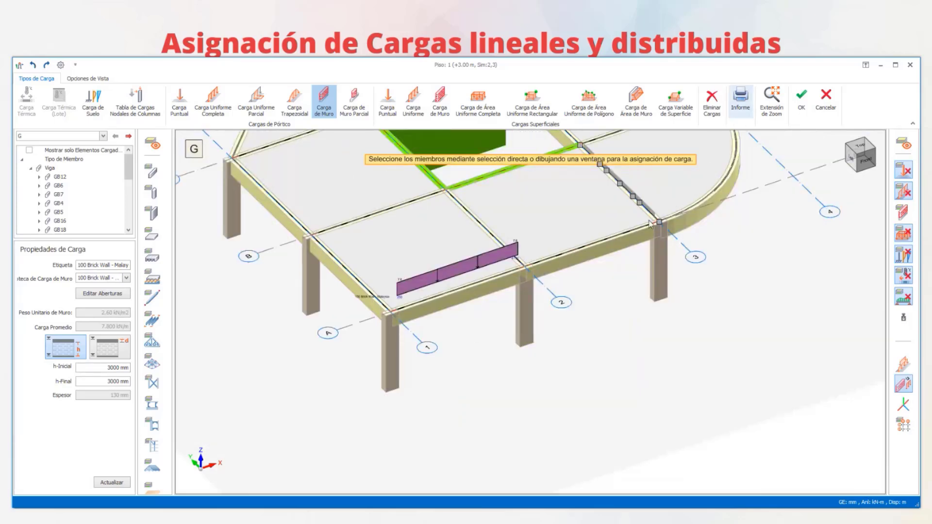
pyautogui.scroll(-5, 496, 321)
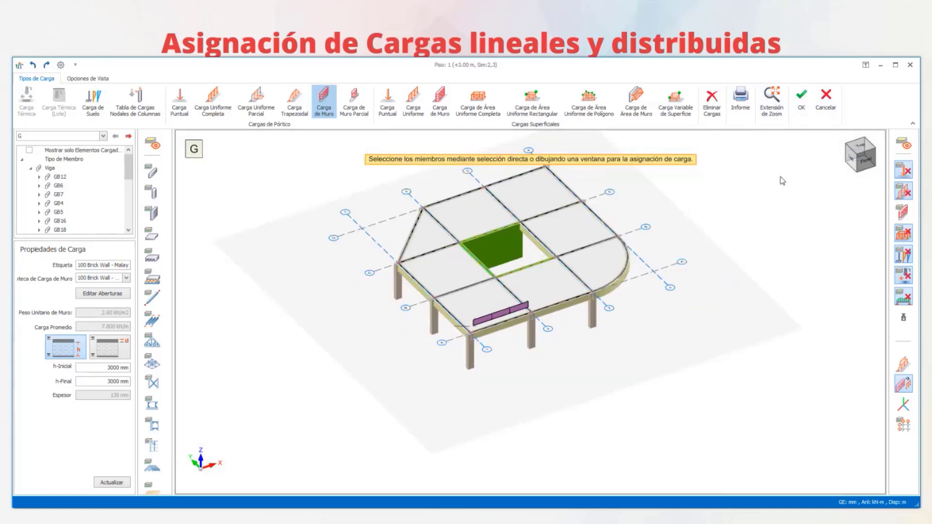
pyautogui.click(802, 102)
# - Examine the wall load and wall panels on the different storeys of the building's 3D model
pyautogui.moveTo(403, 311); pyautogui.dragTo(578, 240, button='middle')
pyautogui.scroll(-4, 488, 299)
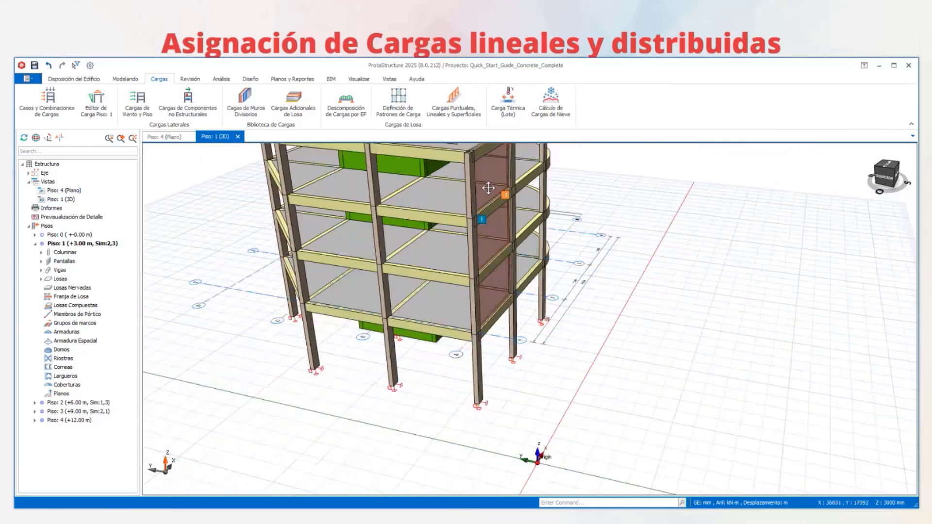
pyautogui.keyDown('shift'); pyautogui.moveTo(488, 298); pyautogui.dragTo(459, 304, button='middle'); pyautogui.keyUp('shift')
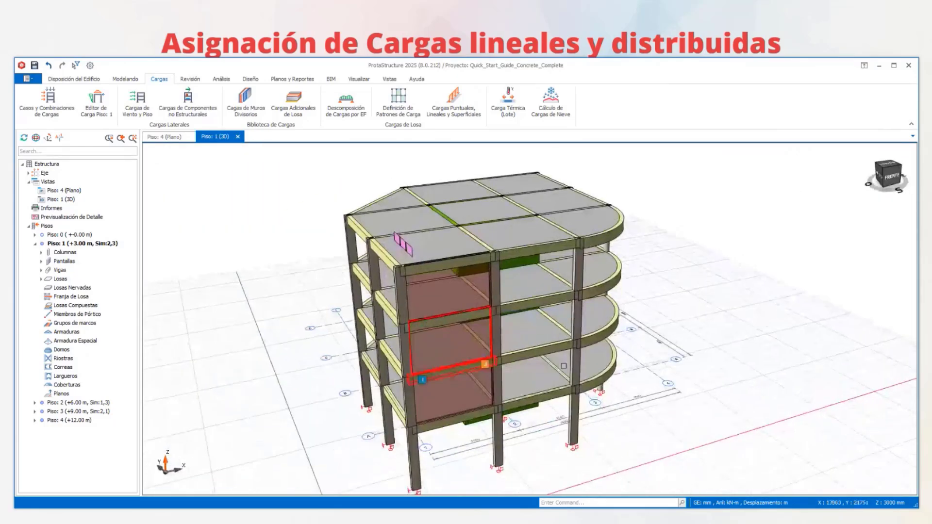
pyautogui.scroll(2, 440, 357)
pyautogui.moveTo(439, 356); pyautogui.dragTo(475, 307, button='middle')
pyautogui.scroll(-1, 475, 308)
pyautogui.scroll(-3, 528, 313)
pyautogui.moveTo(533, 315); pyautogui.dragTo(548, 296, button='middle')
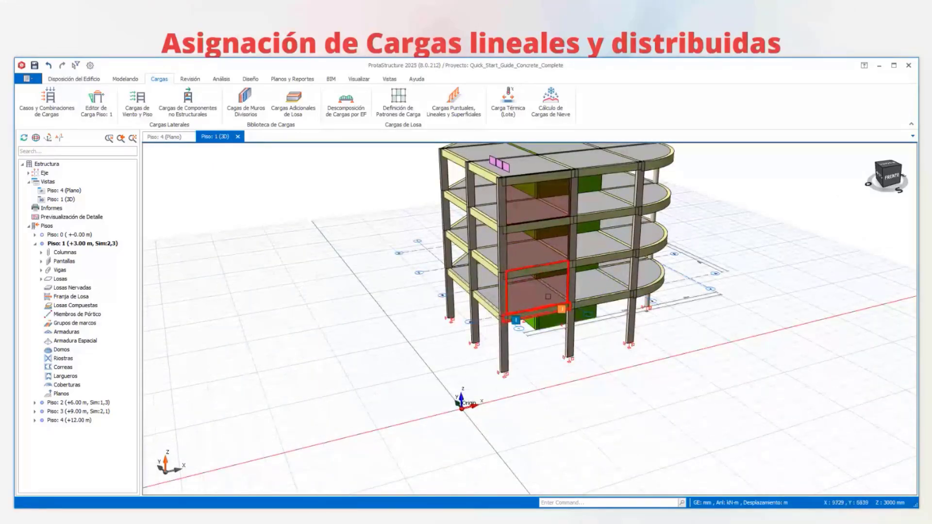
pyautogui.moveTo(546, 221)
pyautogui.keyDown('shift'); pyautogui.mouseDown(button='middle')
pyautogui.moveTo(564, 229)
pyautogui.moveTo(594, 209)
pyautogui.moveTo(535, 249)
pyautogui.moveTo(544, 214)
pyautogui.mouseUp(button='middle'); pyautogui.keyUp('shift')
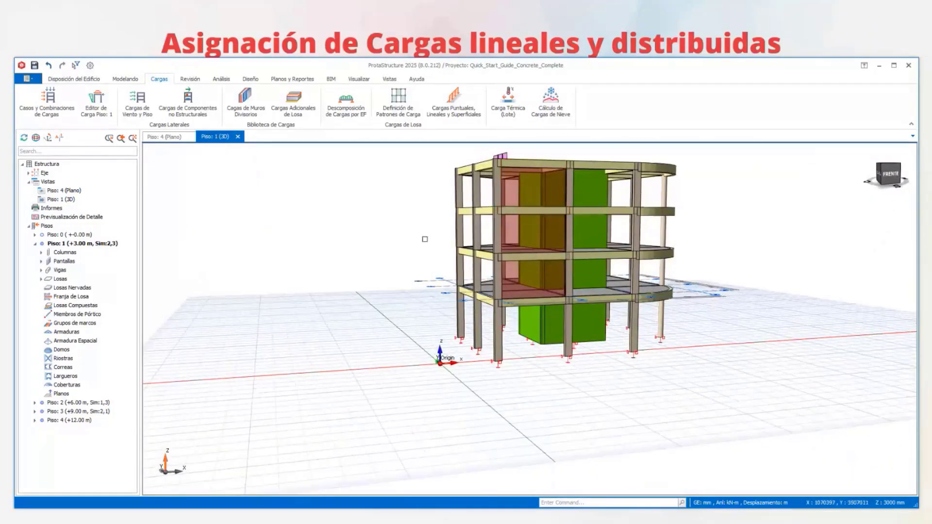
# - Review the similar storeys defined for each floor in the storey editor, and examine the repeated floors in the 3D model
pyautogui.rightClick(47, 226)
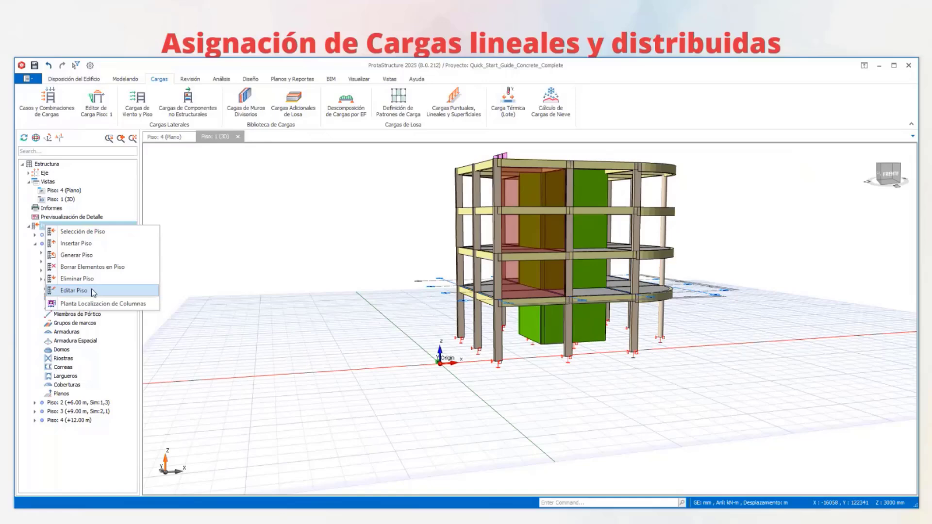
pyautogui.click(74, 290)
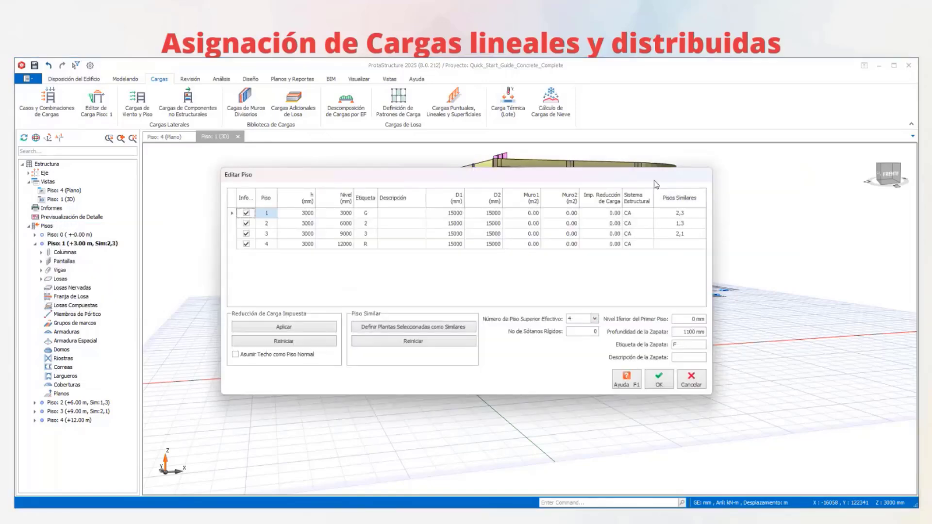
pyautogui.moveTo(657, 184); pyautogui.dragTo(380, 177)
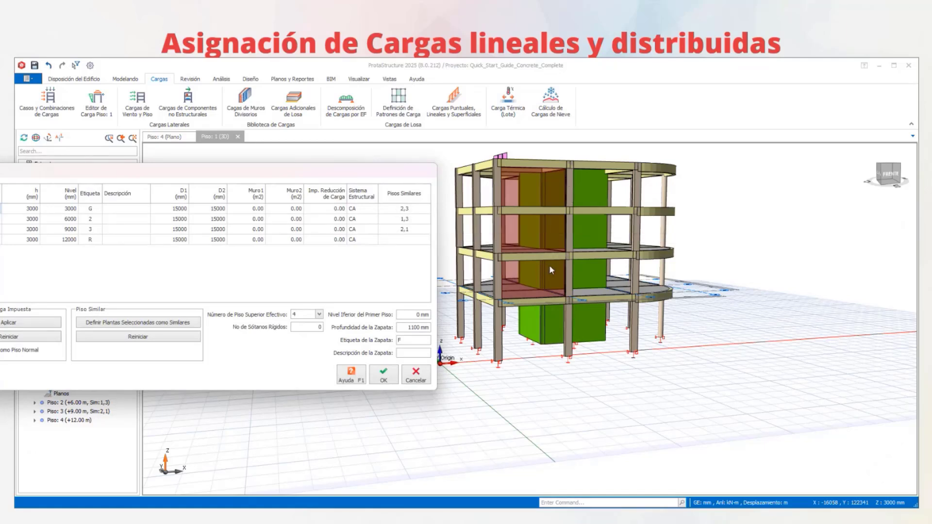
pyautogui.click(416, 376)
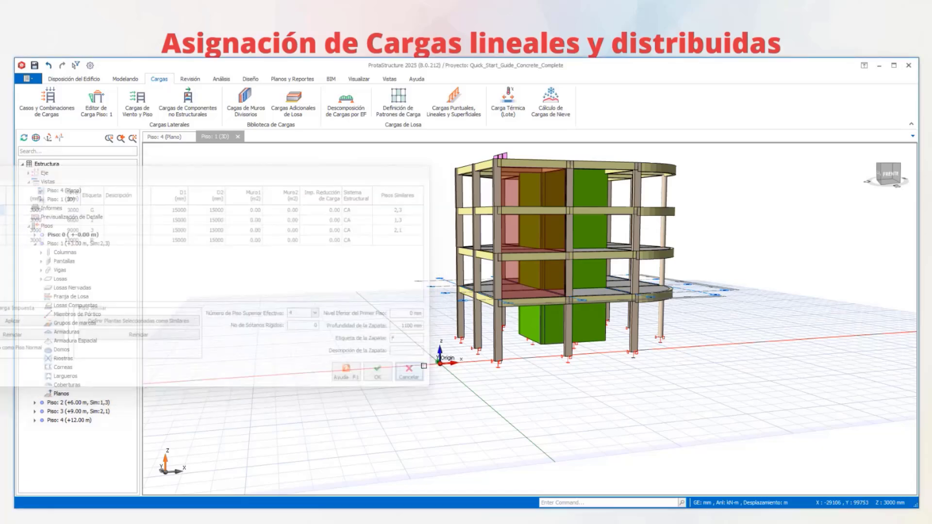
pyautogui.scroll(3, 536, 302)
pyautogui.keyDown('shift'); pyautogui.moveTo(543, 302); pyautogui.dragTo(612, 295, button='middle'); pyautogui.keyUp('shift')
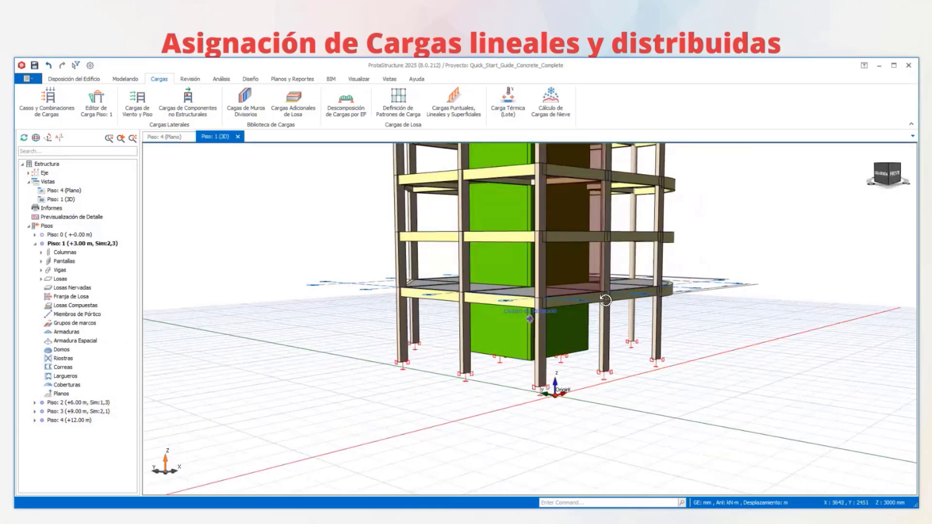
pyautogui.moveTo(630, 216); pyautogui.dragTo(624, 311, button='middle')
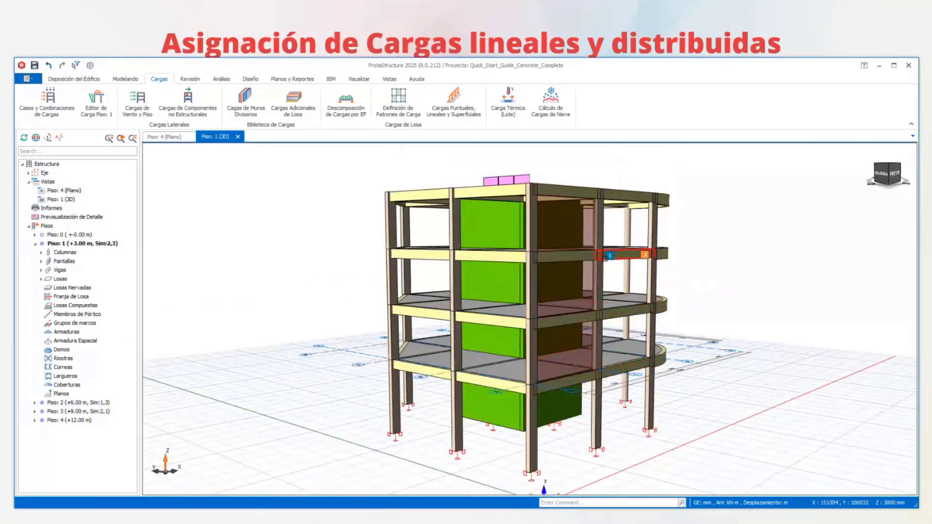
pyautogui.keyDown('shift'); pyautogui.moveTo(611, 374); pyautogui.dragTo(588, 384, button='middle'); pyautogui.keyUp('shift')
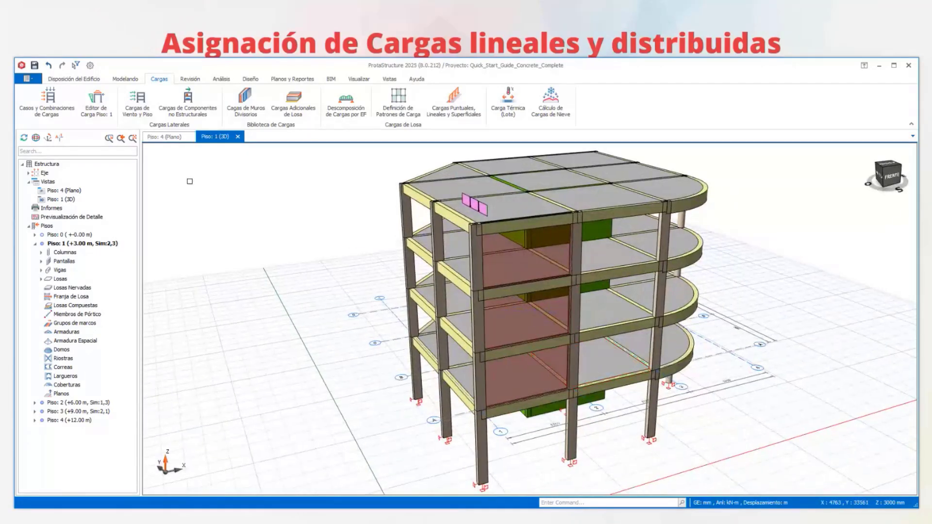
# - Reopen the Piso 1 load editor and hide the surface loads and the slab loads distributed to the beams
pyautogui.click(97, 109)
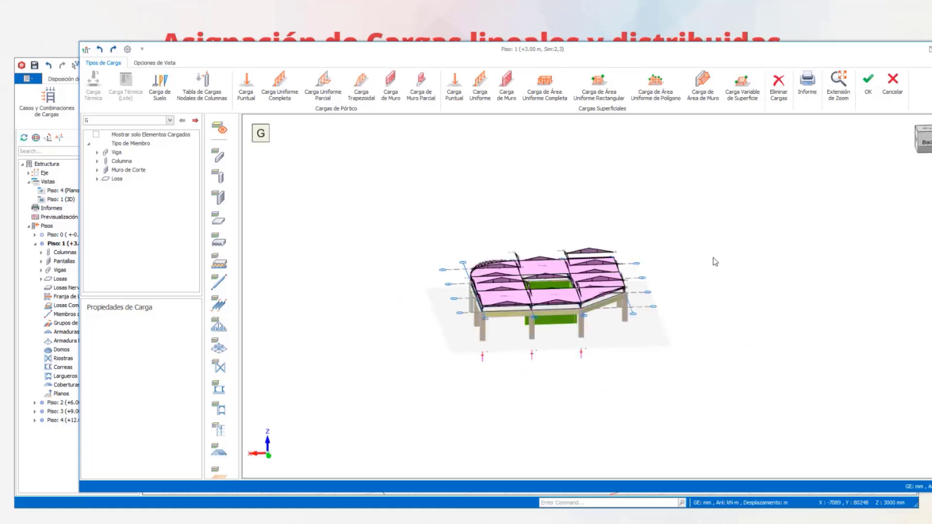
pyautogui.moveTo(766, 52); pyautogui.dragTo(704, 61)
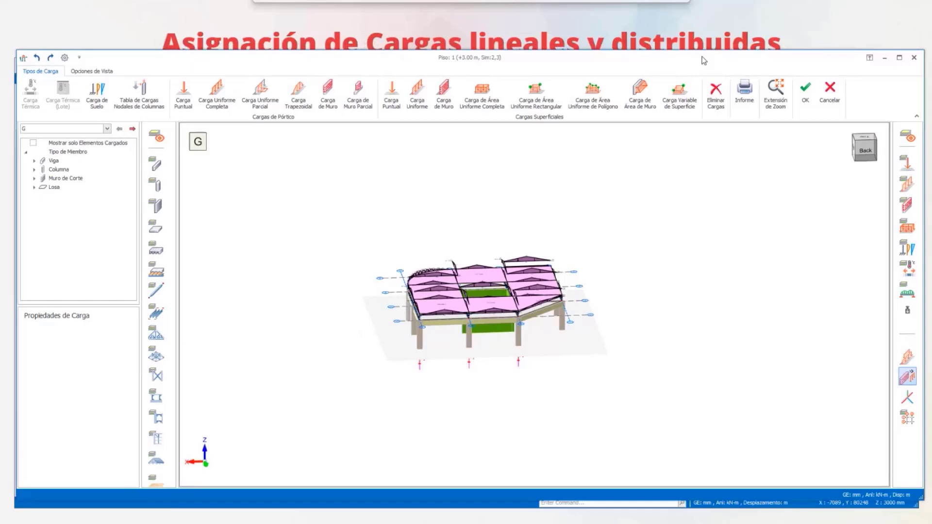
pyautogui.click(909, 233)
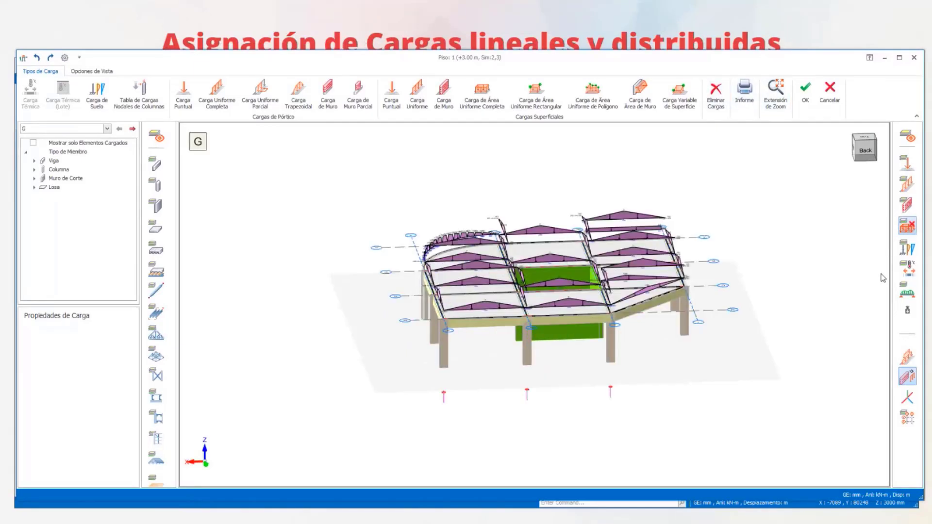
pyautogui.click(907, 291)
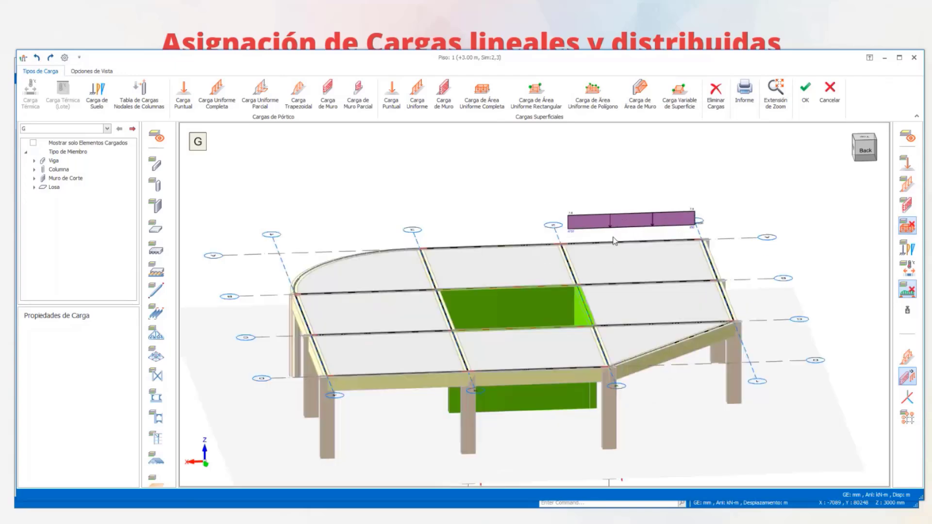
pyautogui.moveTo(683, 250); pyautogui.dragTo(784, 258, button='middle')
pyautogui.scroll(-3, 457, 279)
pyautogui.moveTo(423, 285); pyautogui.dragTo(512, 290, button='middle')
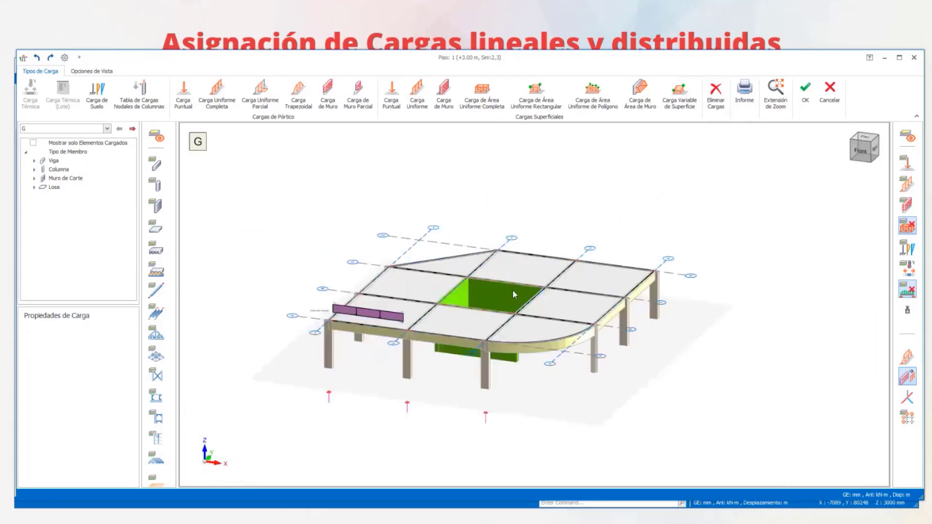
pyautogui.scroll(5, 513, 290)
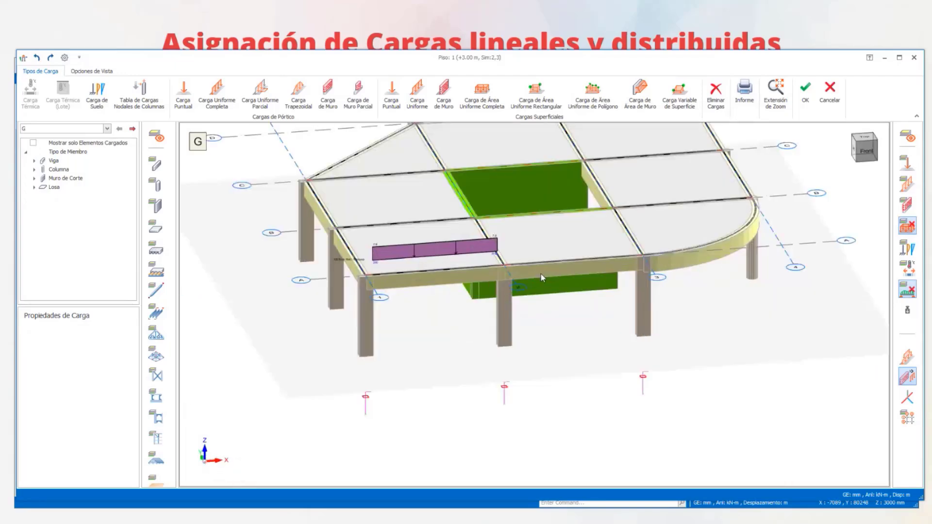
# - Copy the brick wall load from the axis A beam between axes 1 and 2 to the adjacent axis A beam, curved beam and axis 1 beams
pyautogui.click(437, 251)
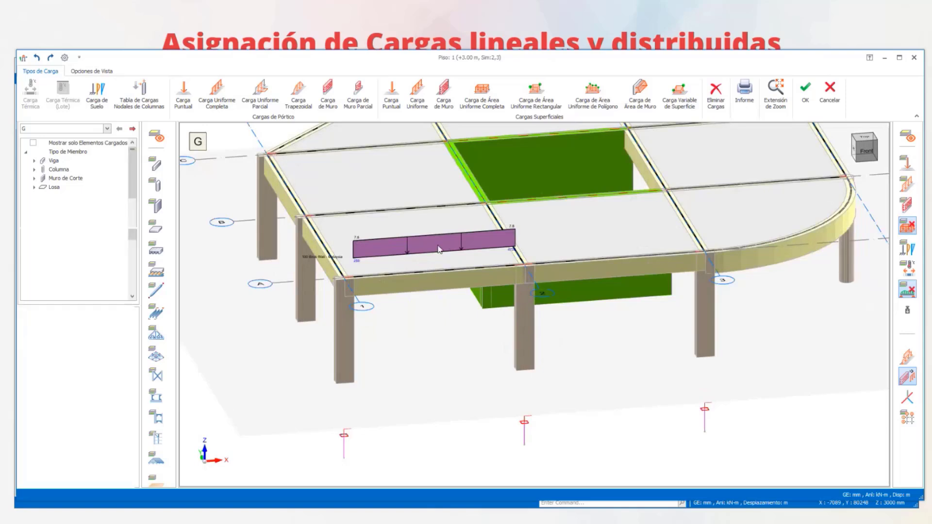
pyautogui.rightClick(429, 279)
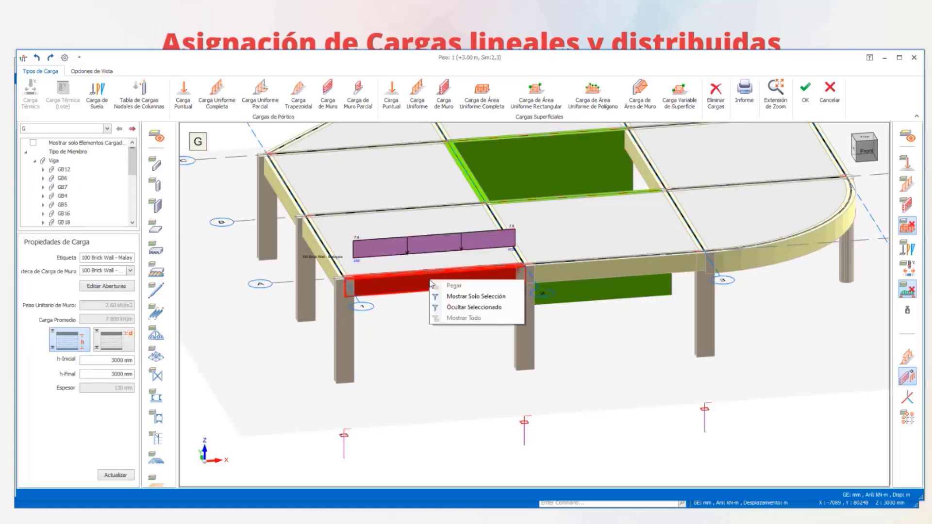
pyautogui.click(428, 232)
pyautogui.click(428, 233)
pyautogui.rightClick(425, 245)
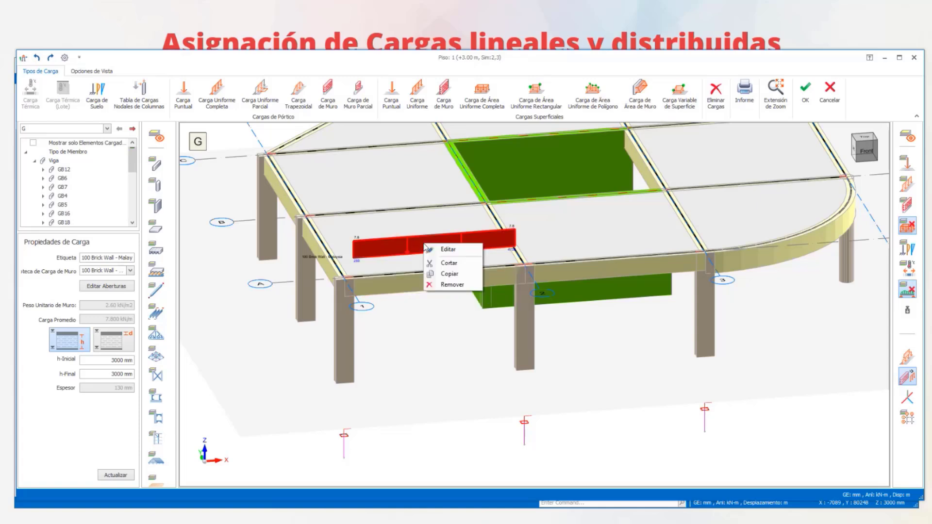
pyautogui.click(449, 274)
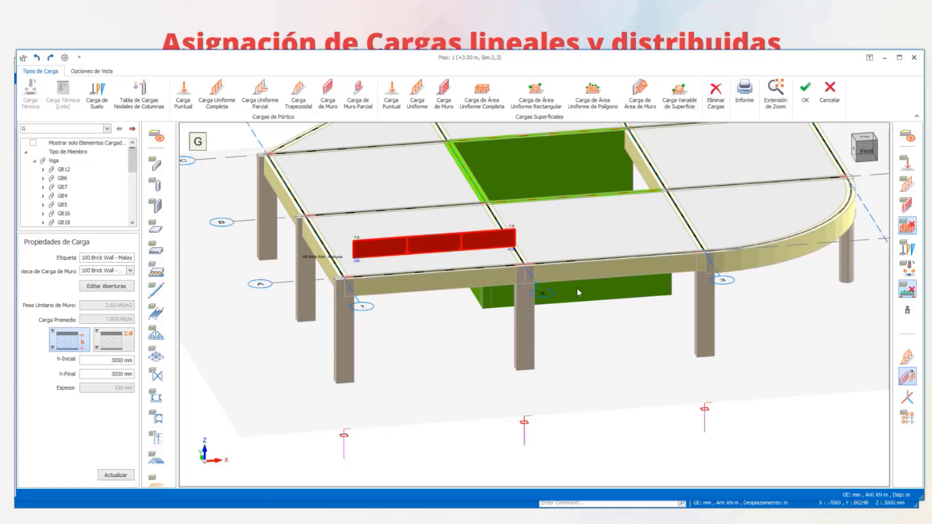
pyautogui.click(740, 258)
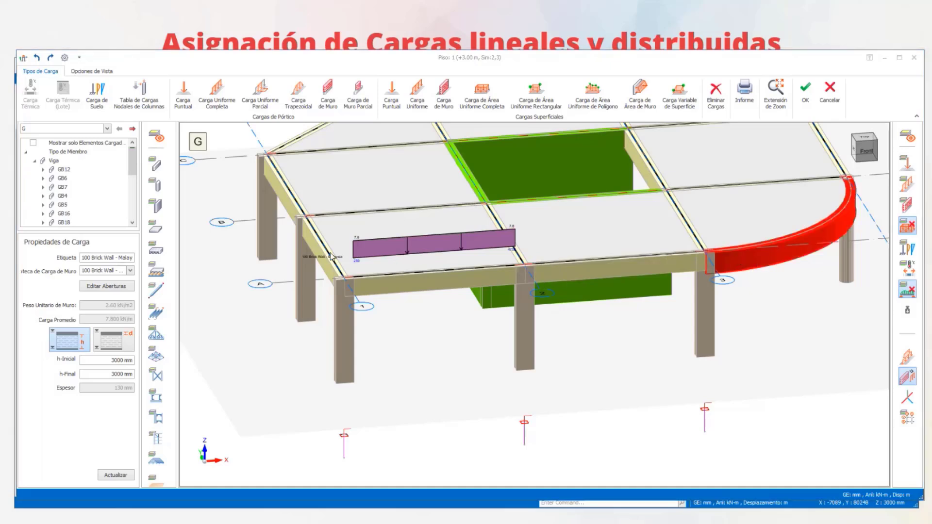
pyautogui.click(629, 266)
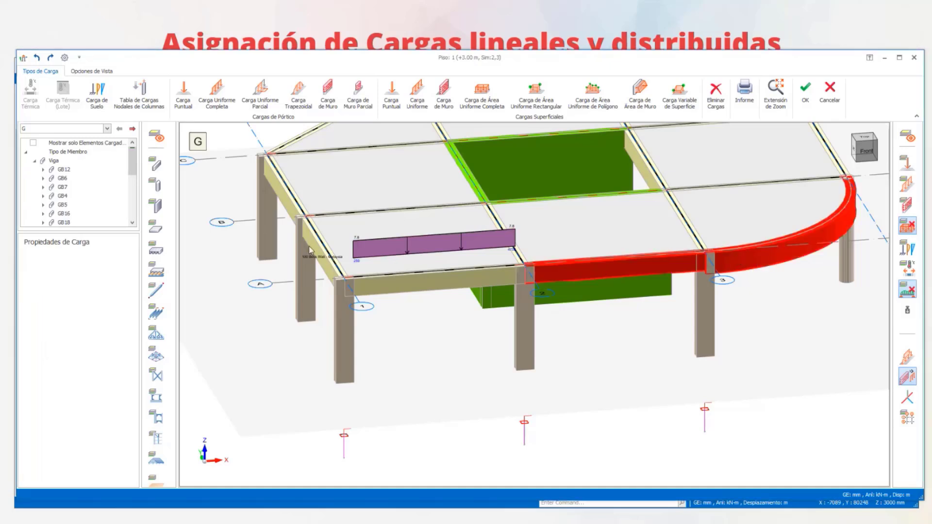
pyautogui.click(281, 202)
pyautogui.rightClick(280, 193)
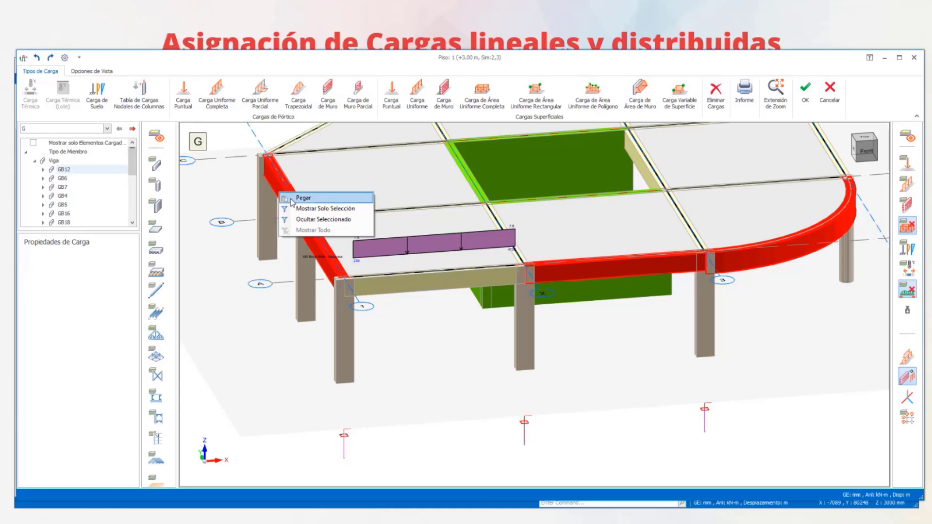
pyautogui.click(292, 201)
# - Try to add an opening 1000 mm wide and 1500 mm high to the axis A brick wall load between axes 1 and 2
pyautogui.scroll(-4, 498, 296)
pyautogui.moveTo(499, 307); pyautogui.dragTo(687, 307, button='middle')
pyautogui.scroll(3, 556, 304)
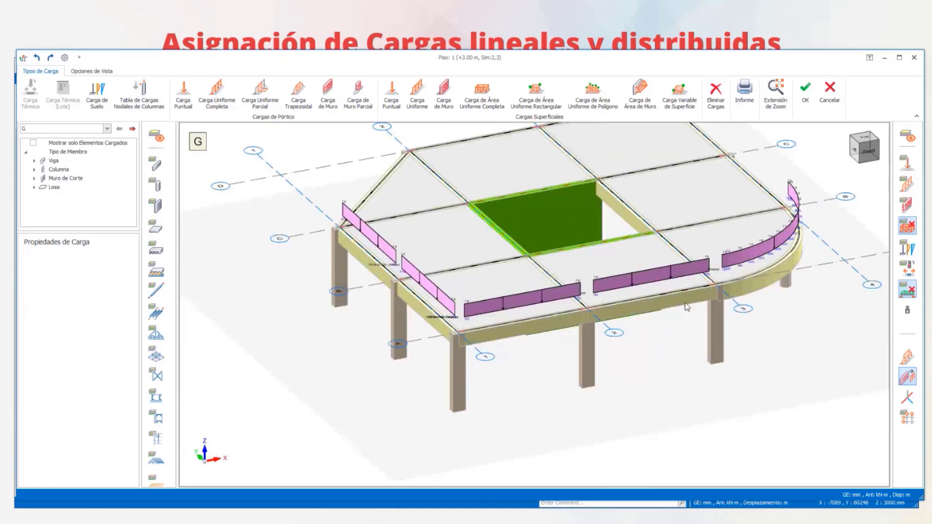
pyautogui.scroll(2, 570, 301)
pyautogui.click(500, 303)
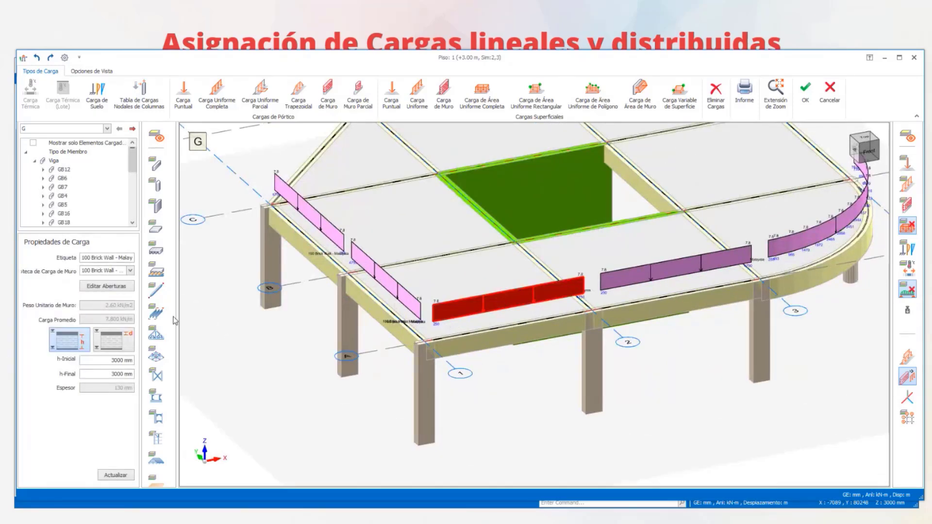
pyautogui.click(106, 286)
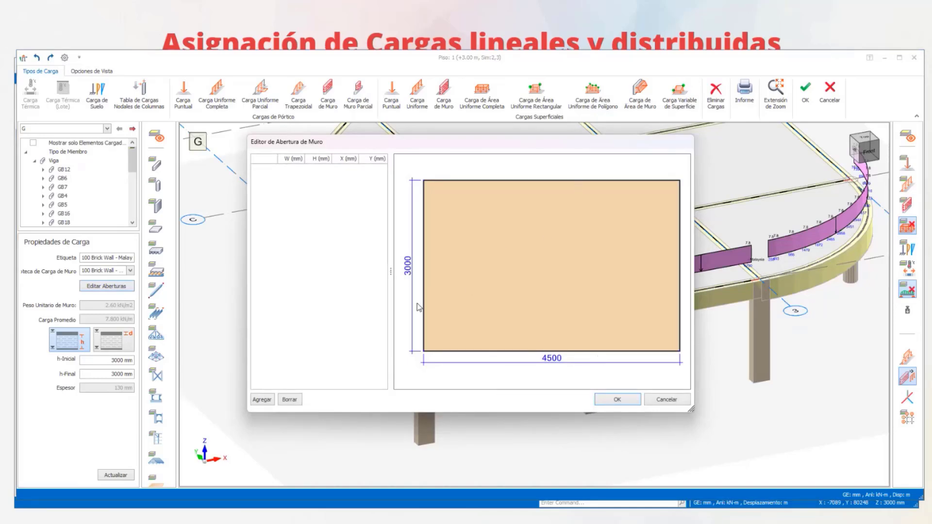
pyautogui.click(262, 399)
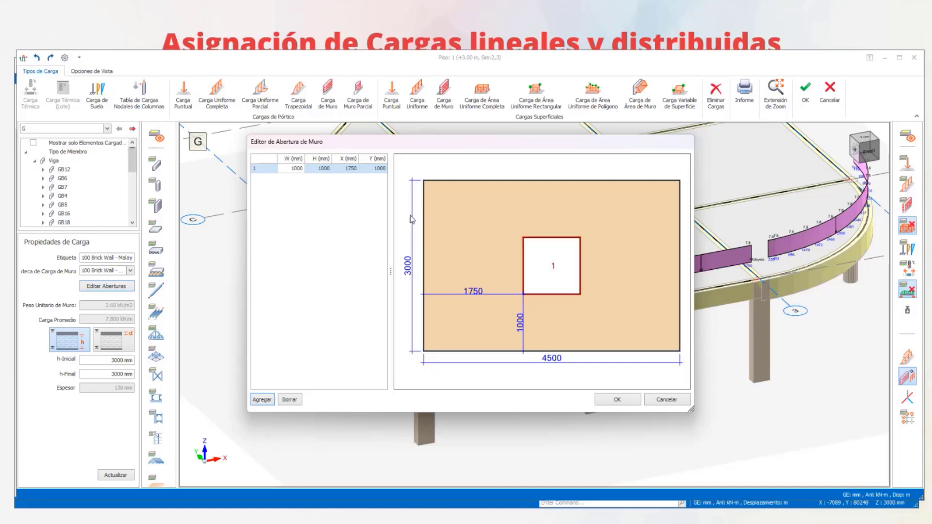
pyautogui.click(545, 264)
pyautogui.click(322, 168)
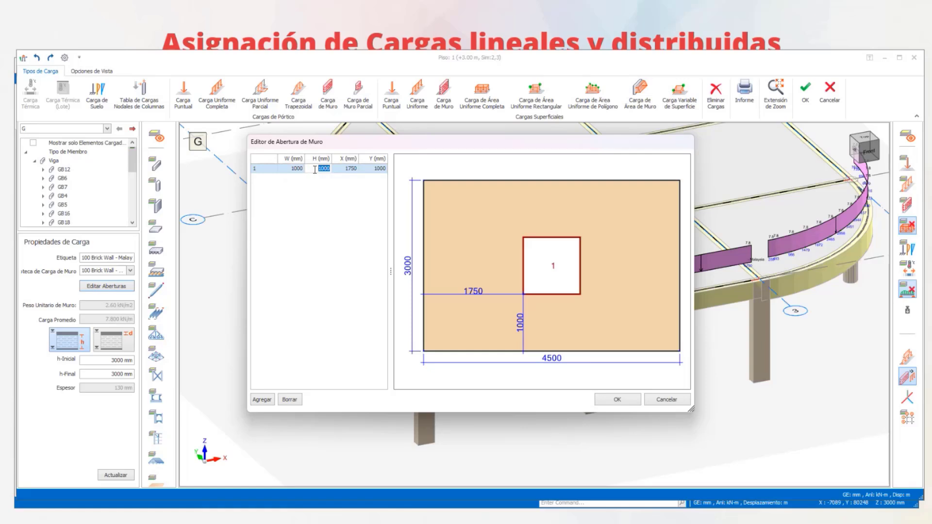
pyautogui.write('1500')
pyautogui.press('Tab')
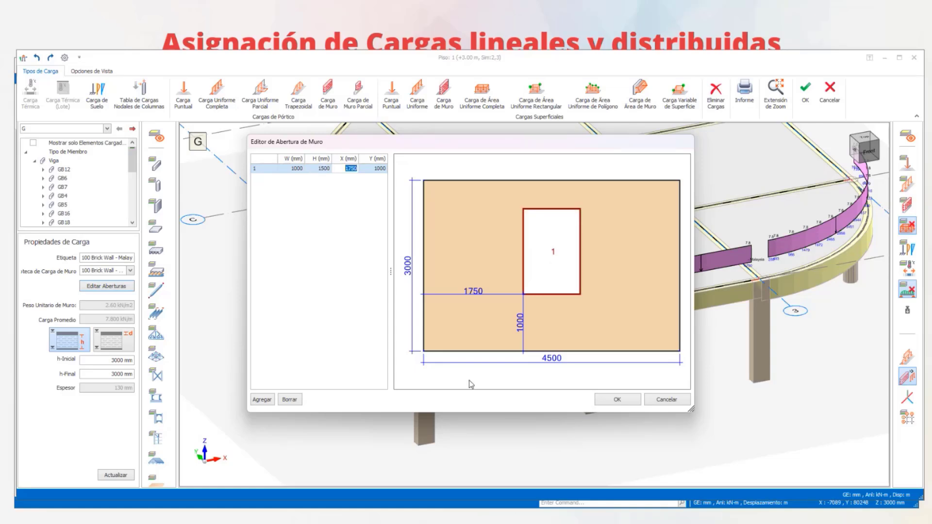
pyautogui.click(628, 400)
# - Accept the Piso 1 load edits and inspect the axis A wall panels in the building's 3D model
pyautogui.click(806, 100)
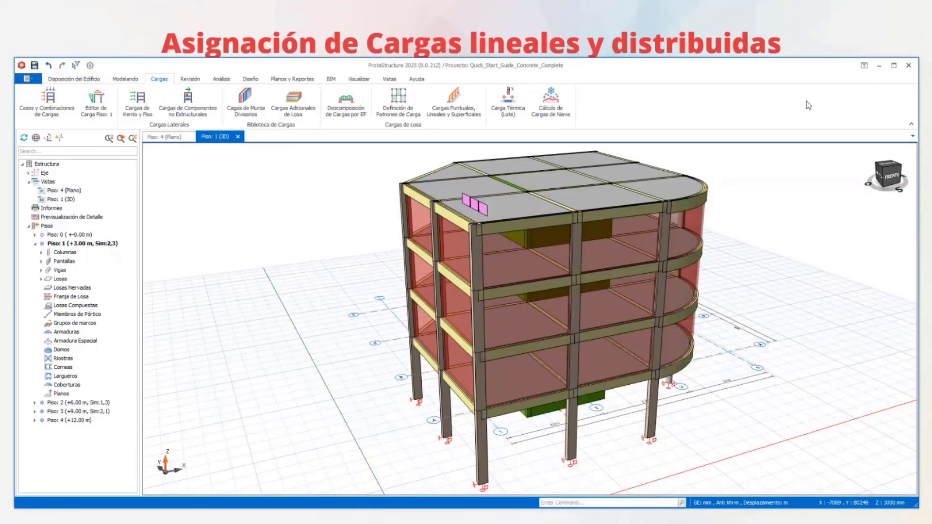
pyautogui.scroll(-2, 531, 345)
pyautogui.moveTo(529, 347); pyautogui.dragTo(530, 319, button='middle')
pyautogui.scroll(4, 514, 361)
pyautogui.scroll(-1, 517, 357)
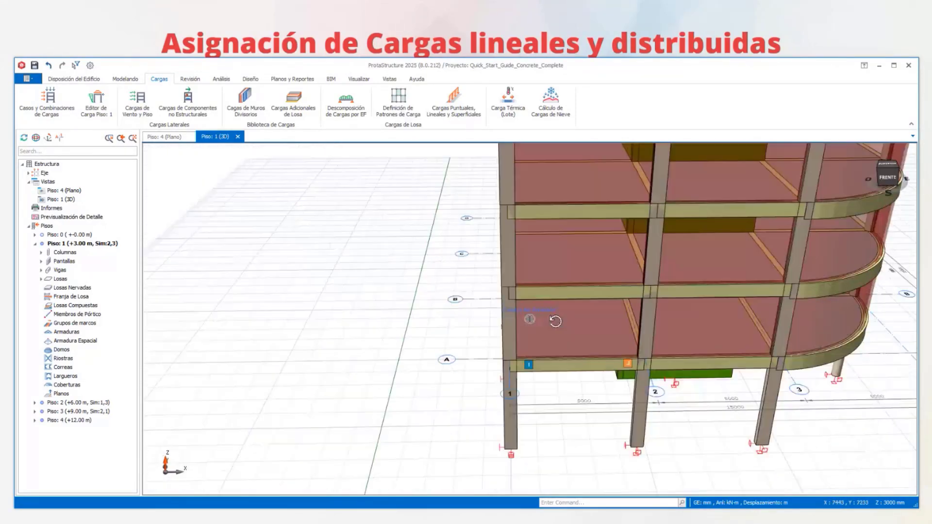
# - Reopen the Piso 1 load editor and hide the slab loads distributed to the beams and the surface loads
pyautogui.click(100, 102)
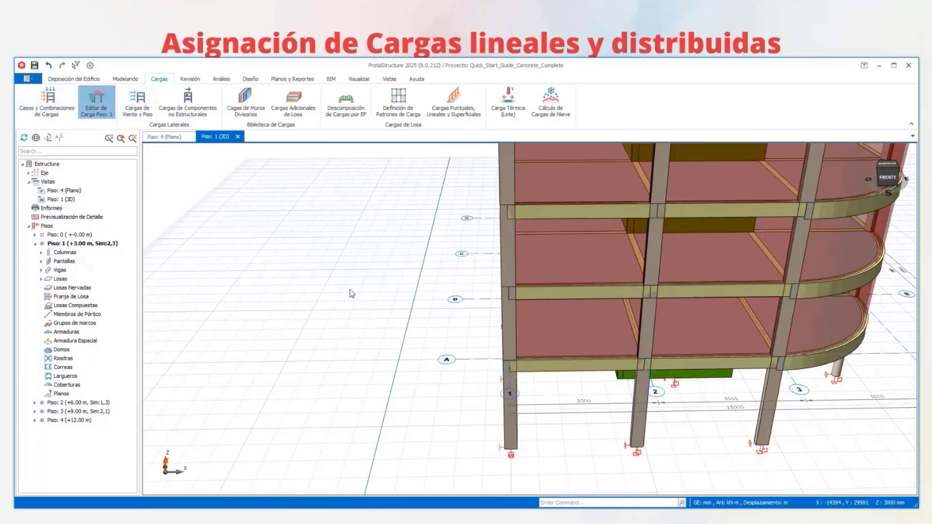
pyautogui.moveTo(413, 341); pyautogui.dragTo(562, 370, button='middle')
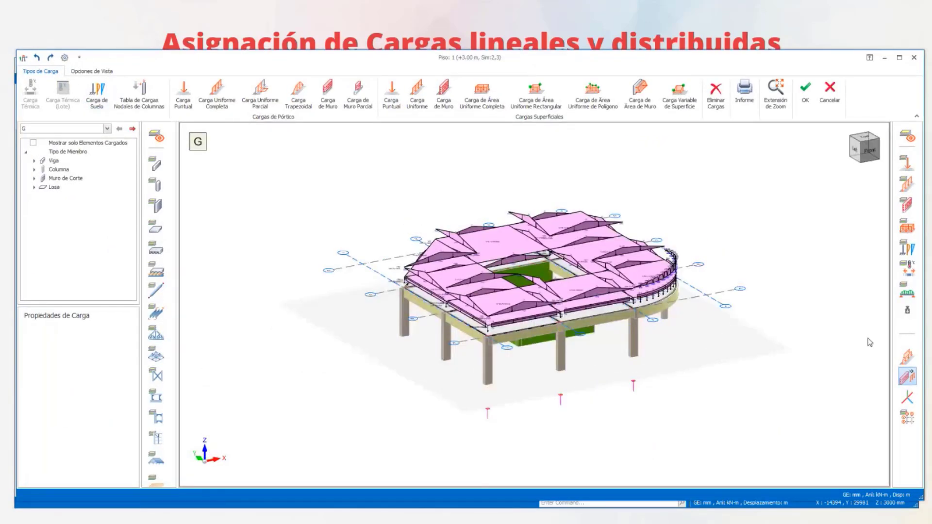
pyautogui.click(907, 291)
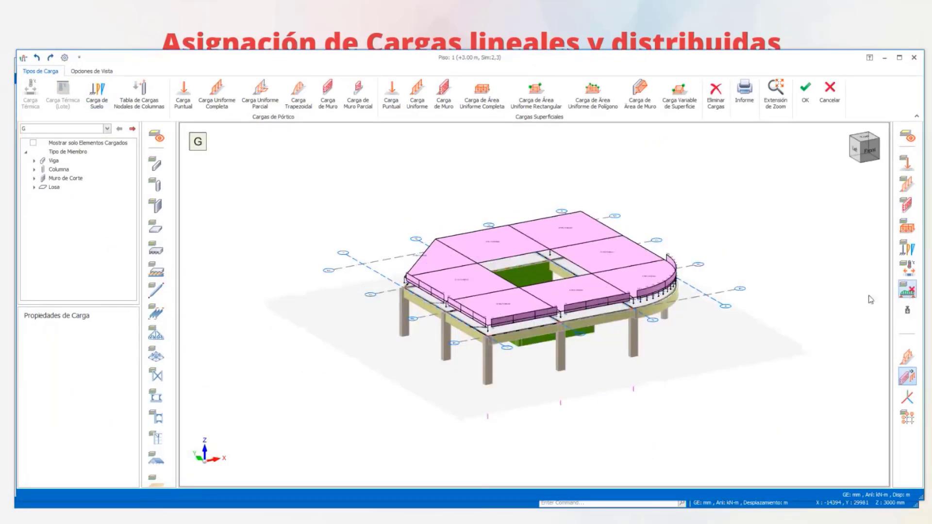
pyautogui.click(907, 227)
# - Add a 1000 mm wide, 1500 mm high opening to the axis A wall load between axes 1 and 2, and update the load
pyautogui.scroll(5, 592, 334)
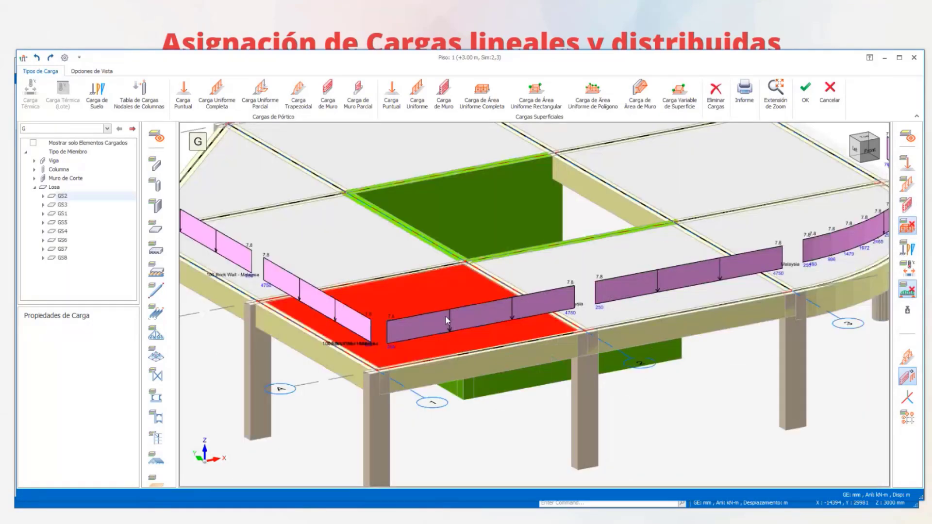
pyautogui.click(445, 316)
pyautogui.rightClick(446, 315)
pyautogui.click(489, 329)
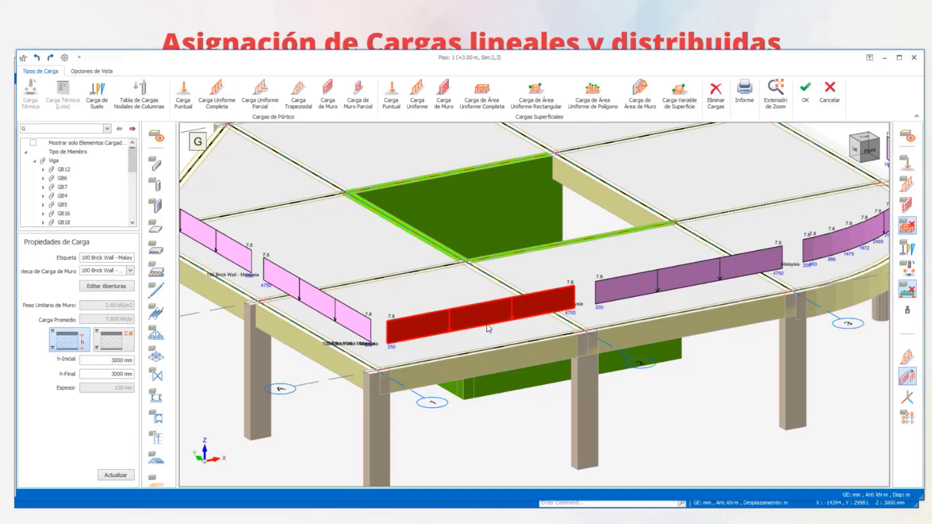
pyautogui.click(107, 287)
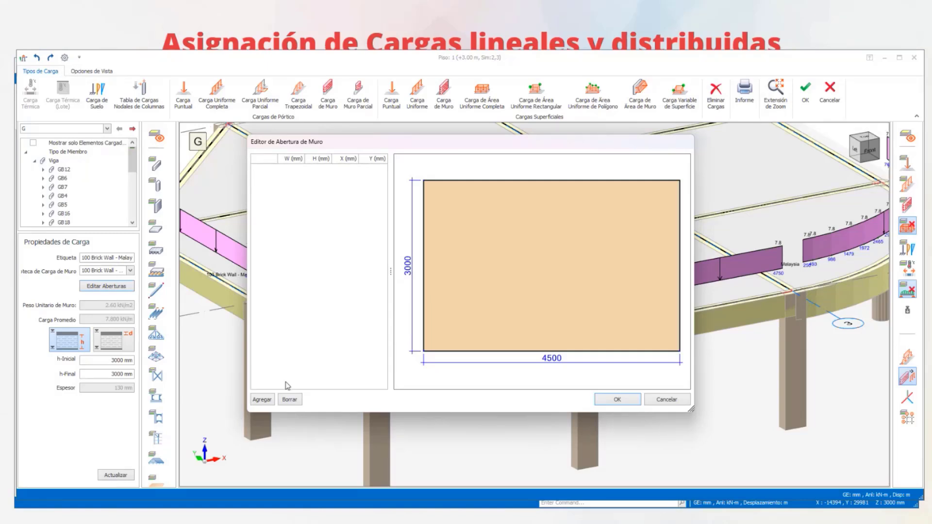
pyautogui.click(261, 400)
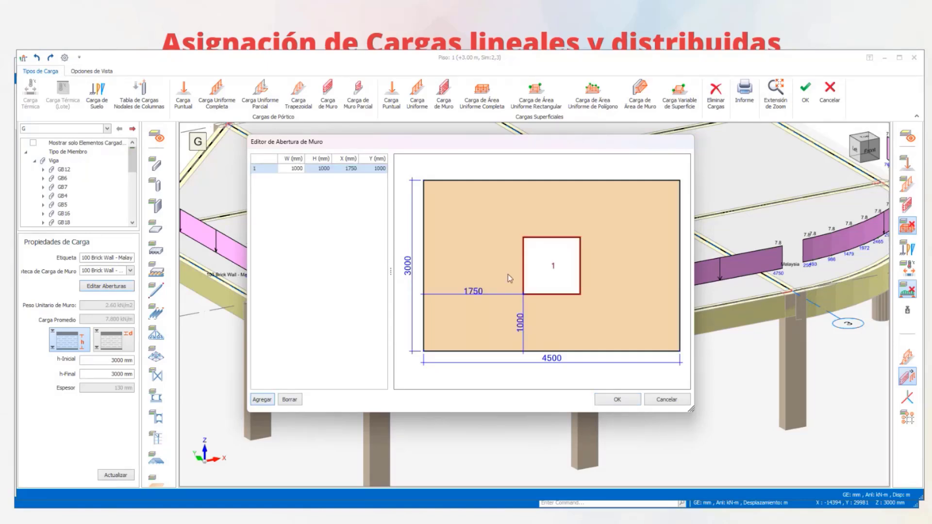
pyautogui.doubleClick(317, 169)
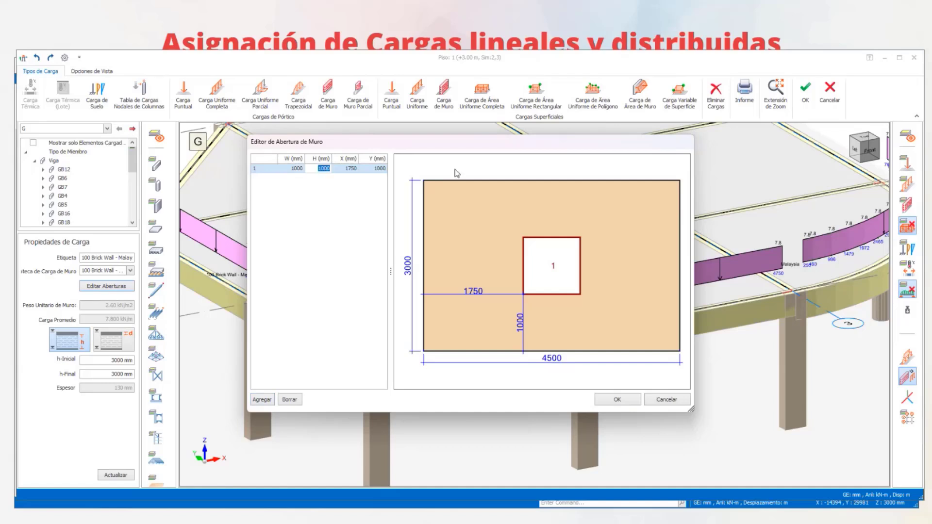
pyautogui.write('150')
pyautogui.click(623, 401)
pyautogui.click(109, 476)
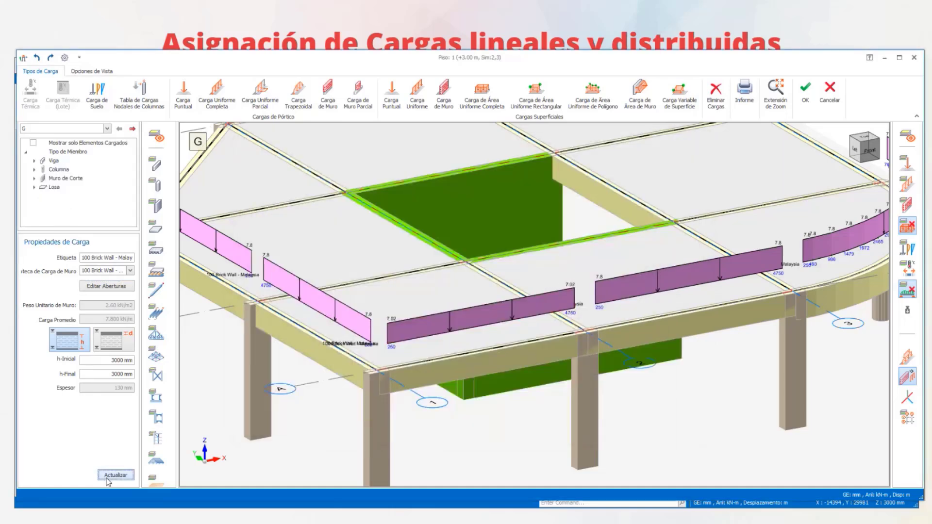
# - Review the openings defined for the axis A wall loads between axes 2 and 3 and between axes 1 and 2
pyautogui.click(642, 282)
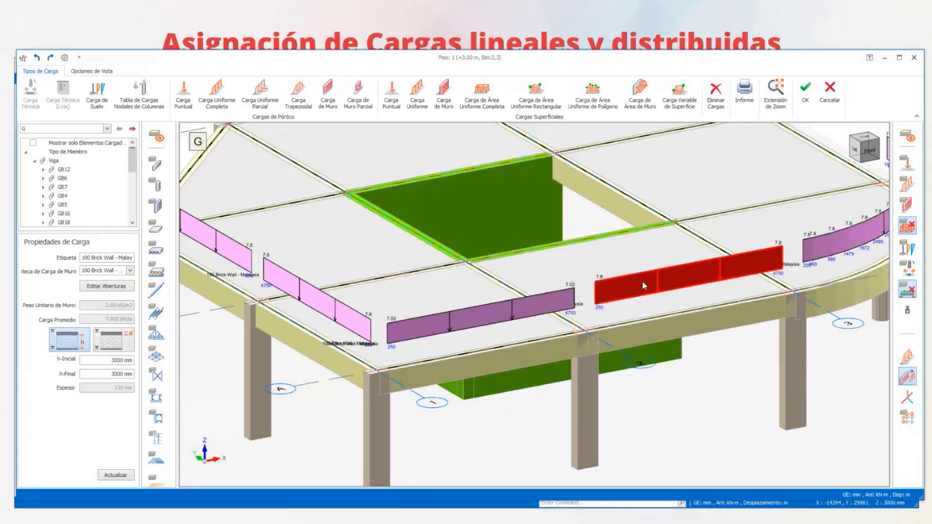
pyautogui.click(99, 287)
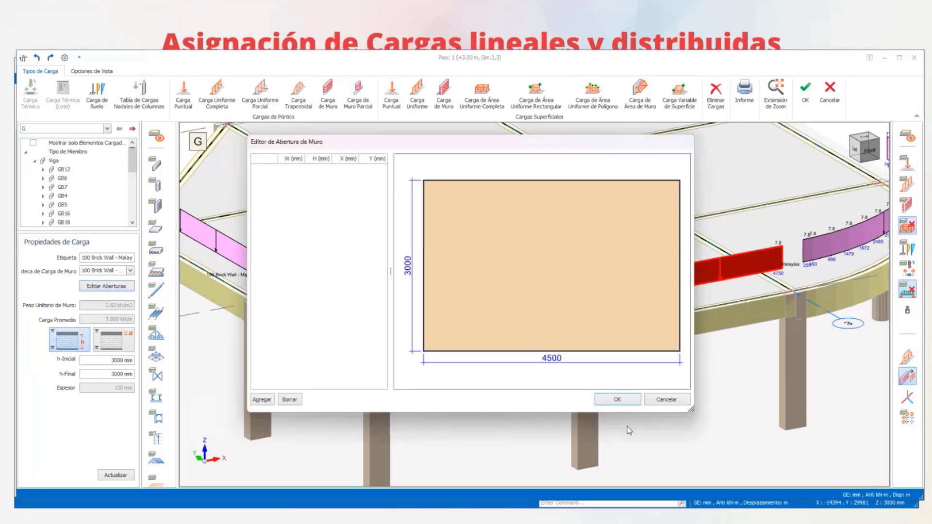
pyautogui.click(667, 400)
pyautogui.click(488, 321)
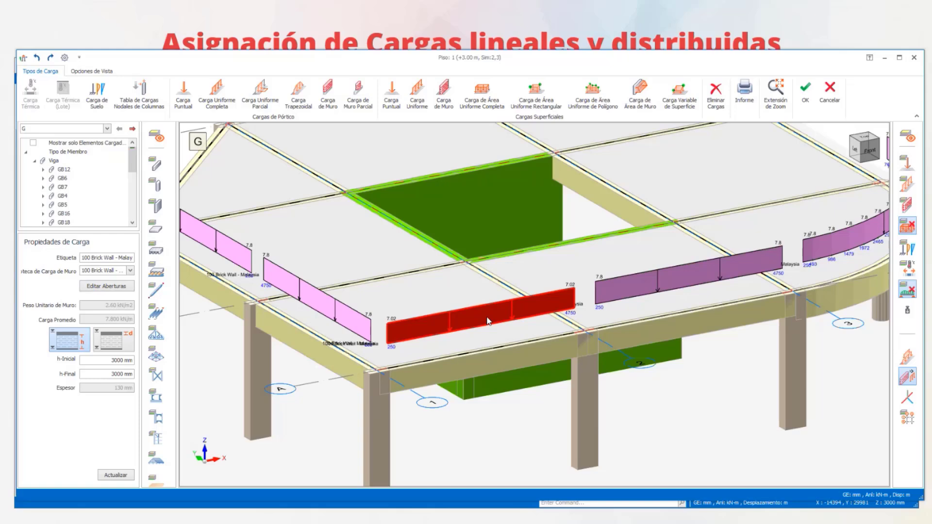
pyautogui.click(117, 286)
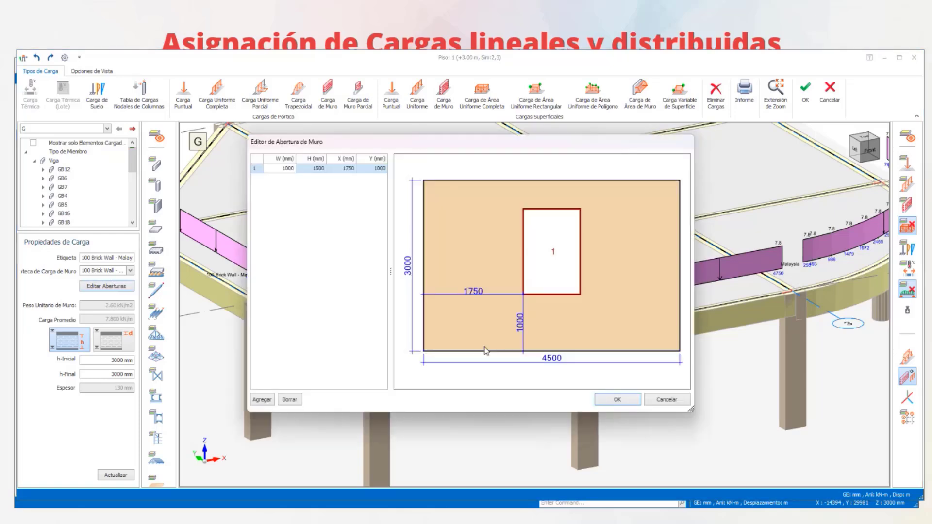
# - Accept the wall opening and the Piso 1 load edits, and inspect the repeated openings from several sides in 3D
pyautogui.click(617, 399)
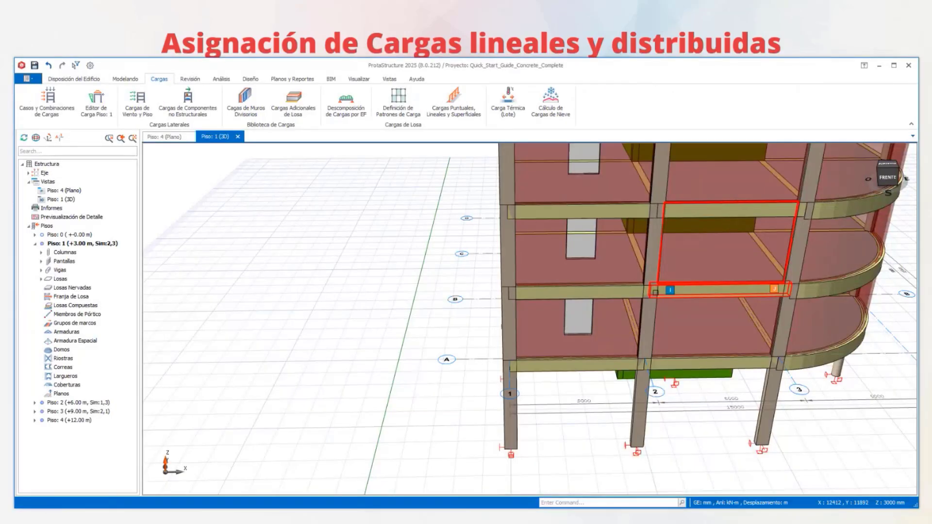
pyautogui.moveTo(606, 299); pyautogui.dragTo(639, 318, button='middle')
pyautogui.moveTo(636, 310); pyautogui.dragTo(699, 304, button='middle')
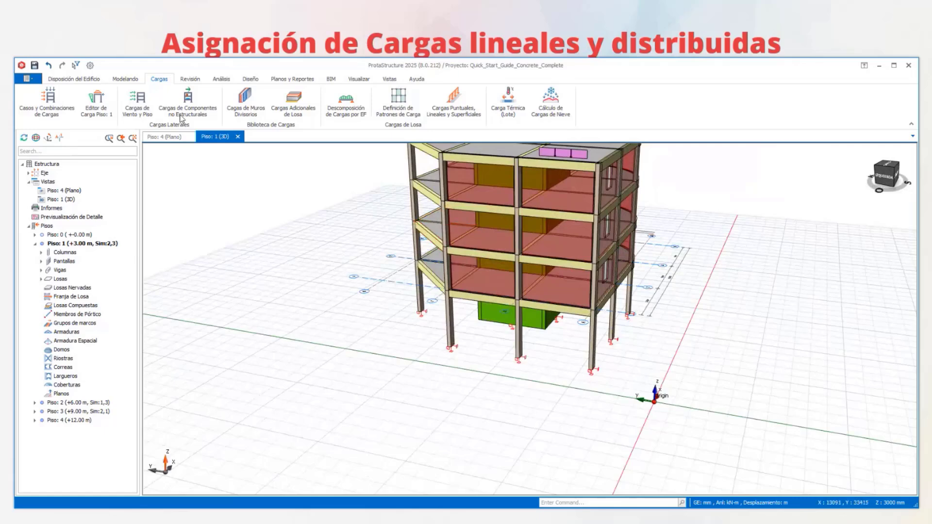
# - Open the Piso 1 load editor again, hiding the loads distributed from slabs to beams and the surface loads
pyautogui.click(97, 98)
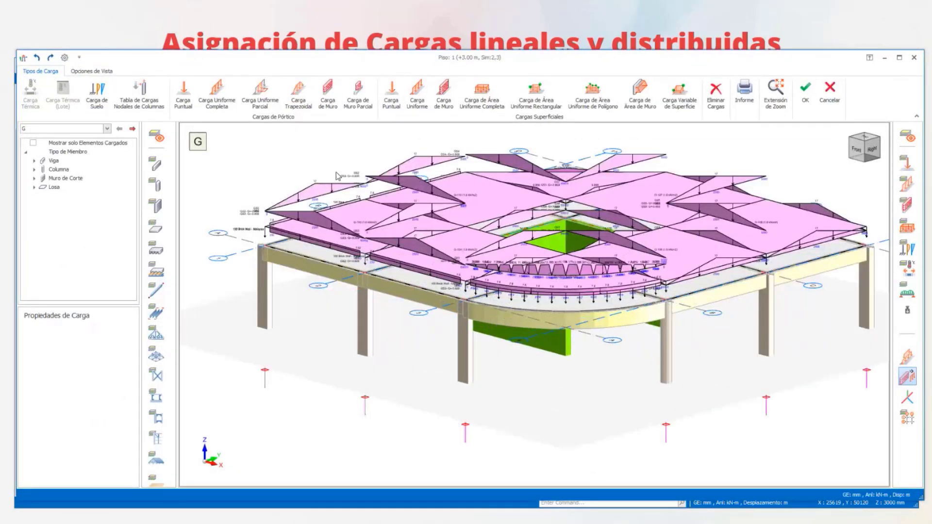
pyautogui.moveTo(338, 176); pyautogui.dragTo(357, 316, button='middle')
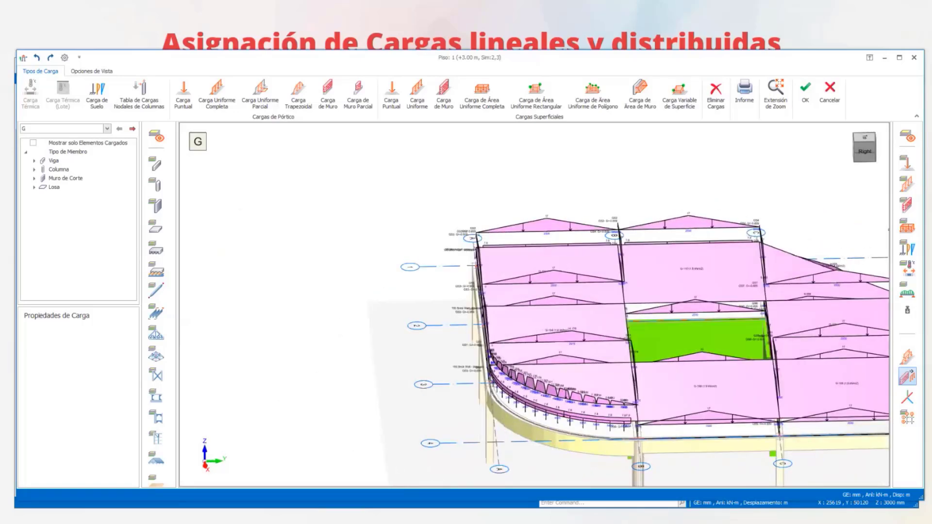
pyautogui.click(907, 290)
pyautogui.click(907, 226)
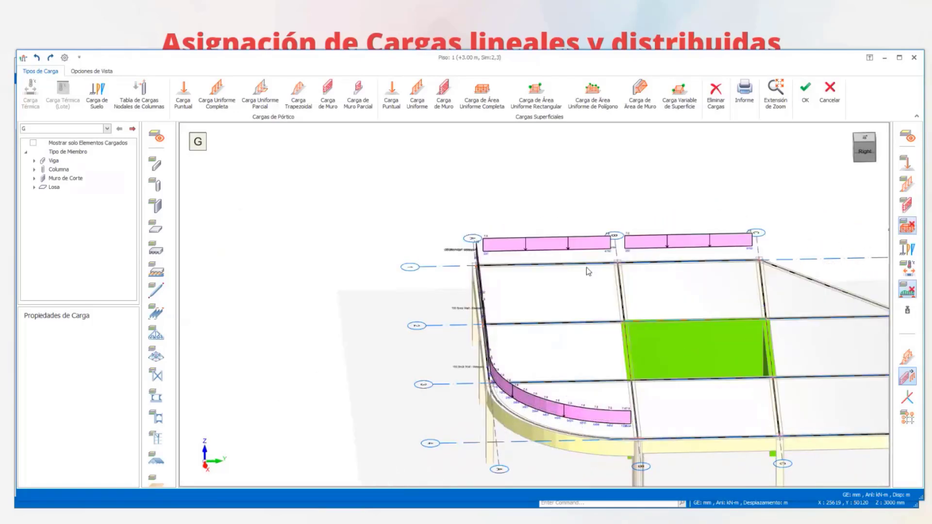
# - Switch the active load case of the Piso 1 load editor to Q
pyautogui.click(260, 94)
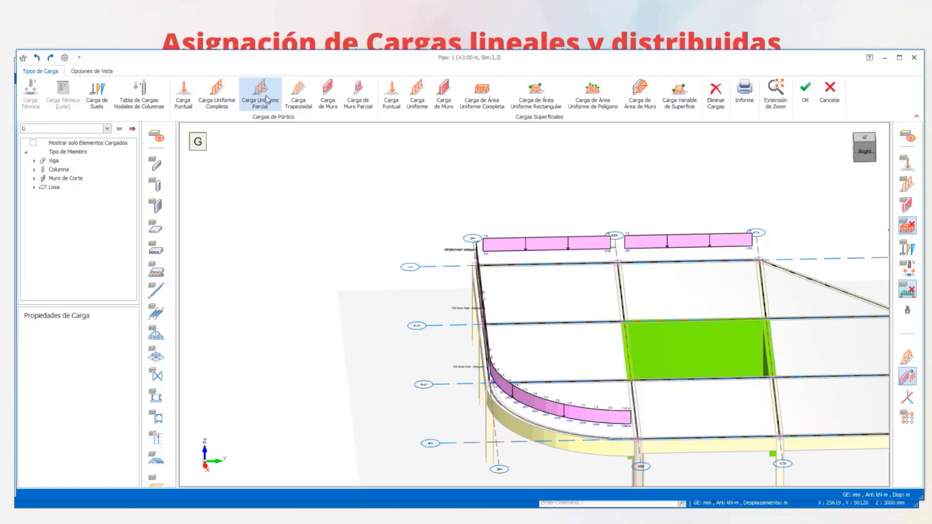
pyautogui.scroll(-3, 529, 321)
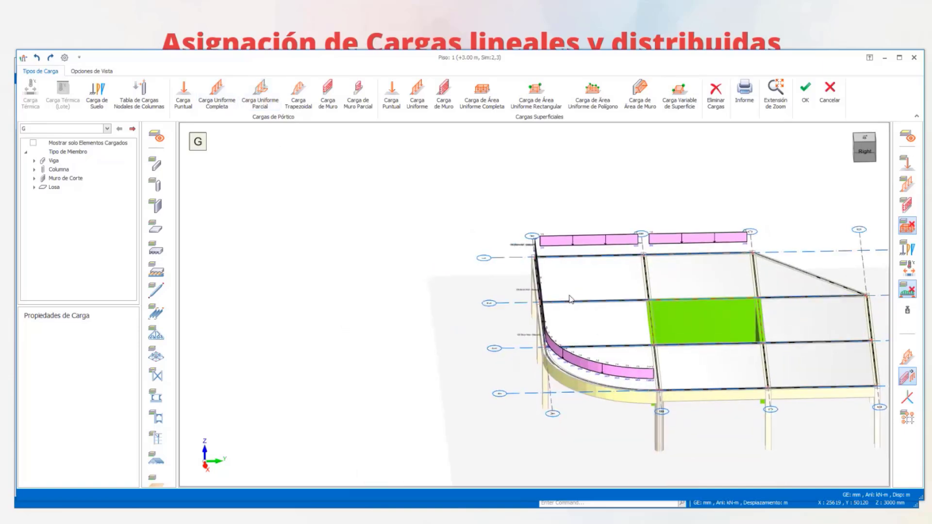
pyautogui.moveTo(570, 296); pyautogui.dragTo(537, 308, button='middle')
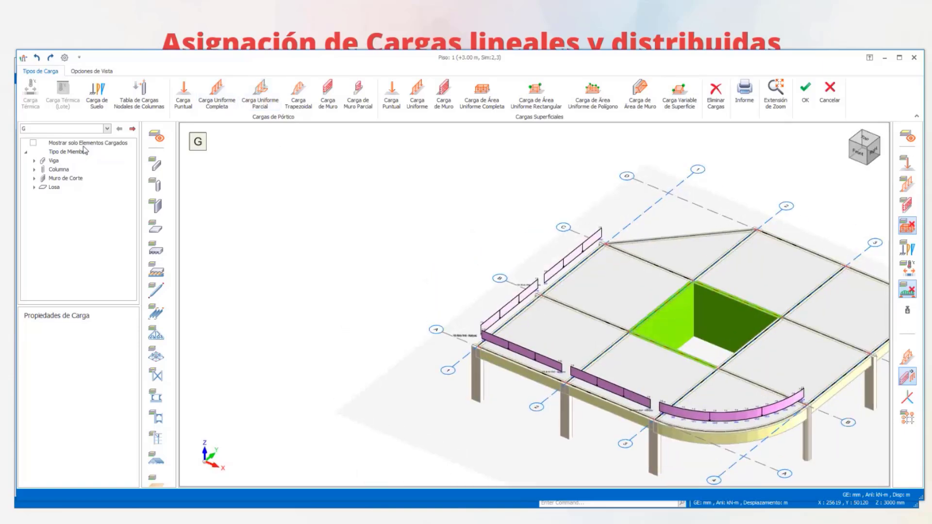
pyautogui.click(83, 129)
pyautogui.click(60, 141)
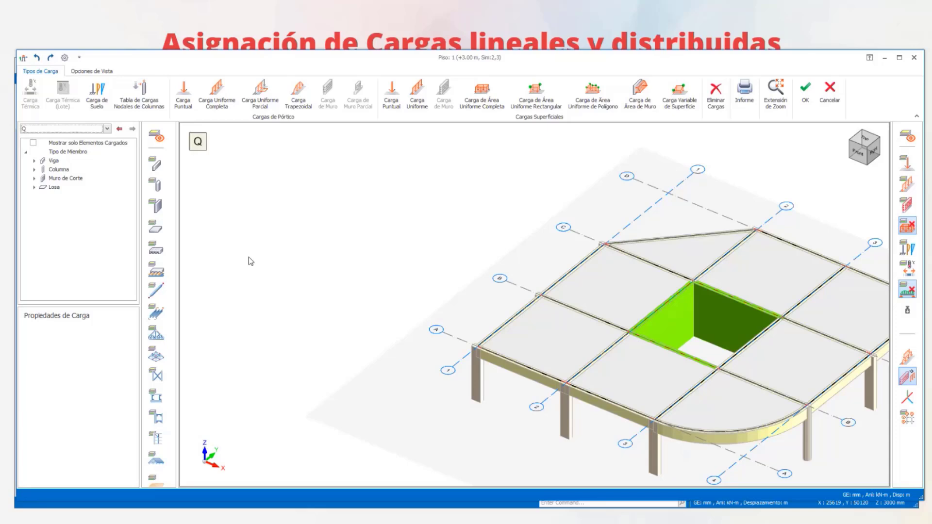
# - Examine the Piso 1 beams and the core walls around the slab opening between axes 2–3 and B–C for case Q
pyautogui.moveTo(360, 241); pyautogui.dragTo(328, 199, button='middle')
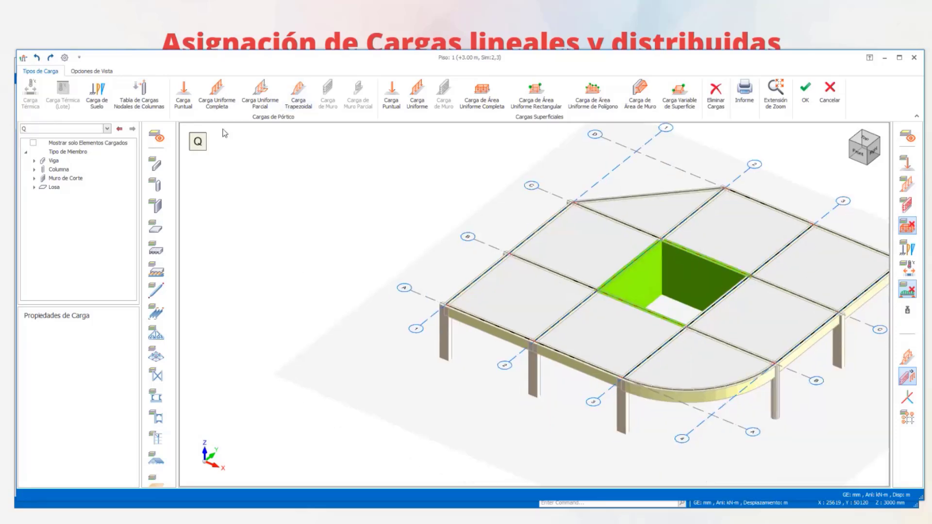
pyautogui.keyDown('shift'); pyautogui.moveTo(395, 292); pyautogui.dragTo(514, 322, button='middle'); pyautogui.keyUp('shift')
pyautogui.scroll(5, 529, 324)
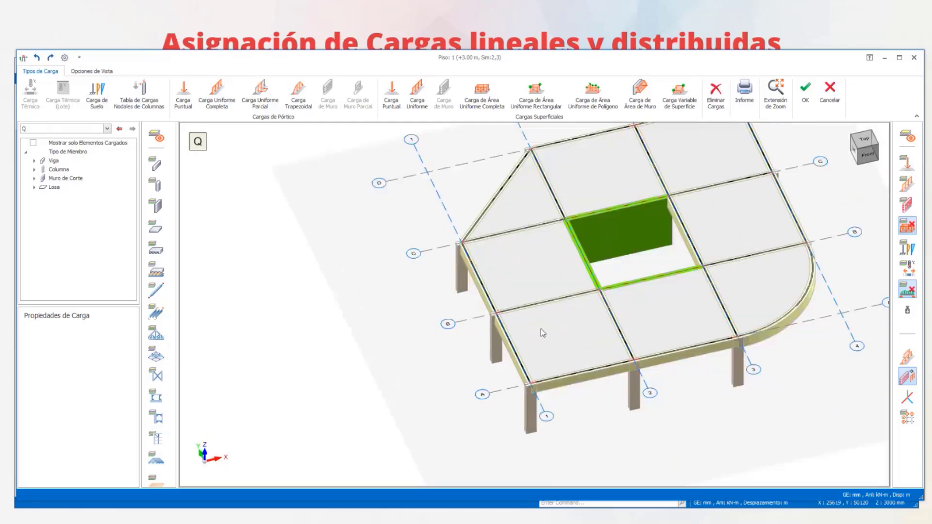
pyautogui.scroll(2, 501, 262)
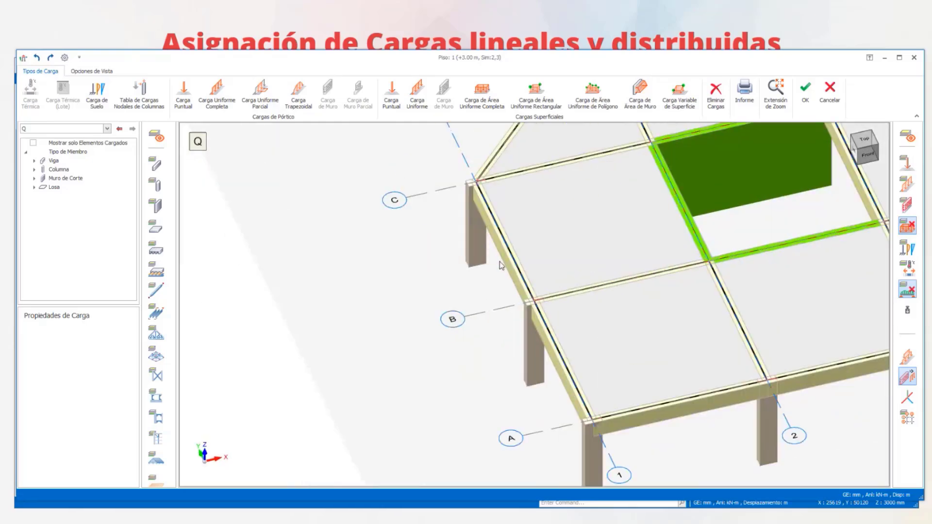
pyautogui.scroll(-3, 636, 254)
pyautogui.moveTo(608, 266); pyautogui.dragTo(484, 295, button='middle')
pyautogui.scroll(2, 680, 238)
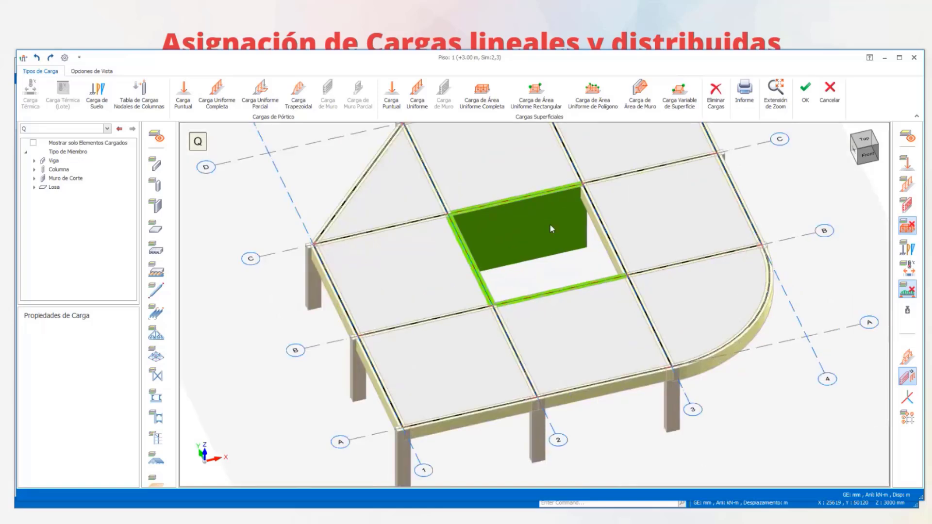
pyautogui.scroll(2, 549, 224)
pyautogui.scroll(1, 634, 198)
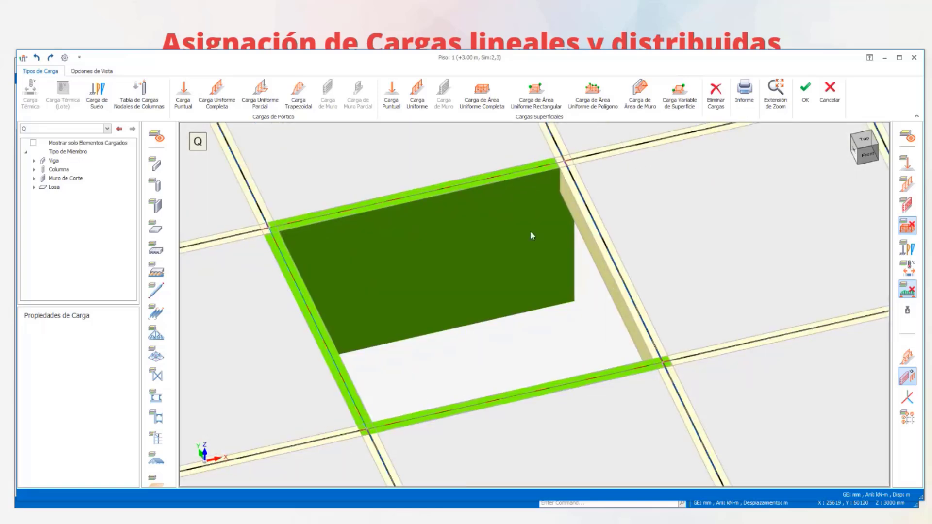
pyautogui.moveTo(530, 231); pyautogui.dragTo(448, 249, button='middle')
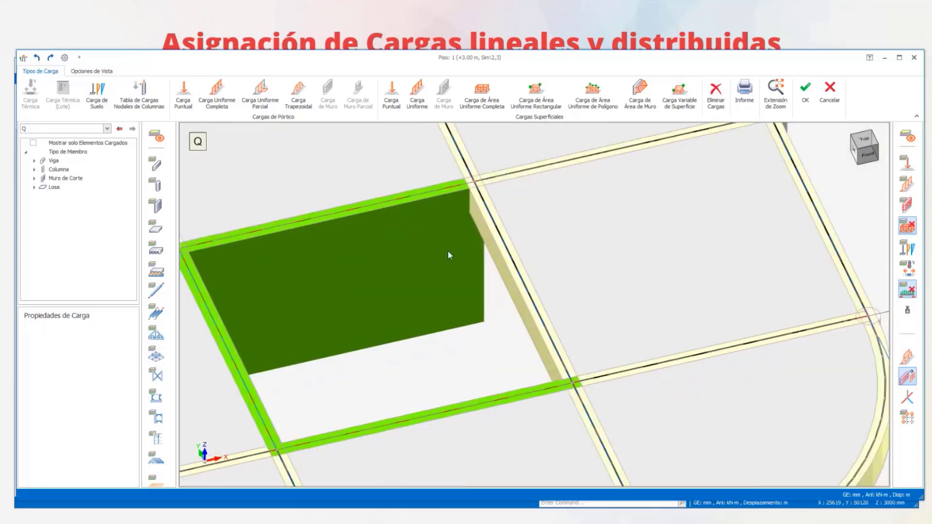
# - Start a partial uniform frame load for case Q, enabling insertion with positions at 0 % and 50 % of the beam
pyautogui.click(260, 94)
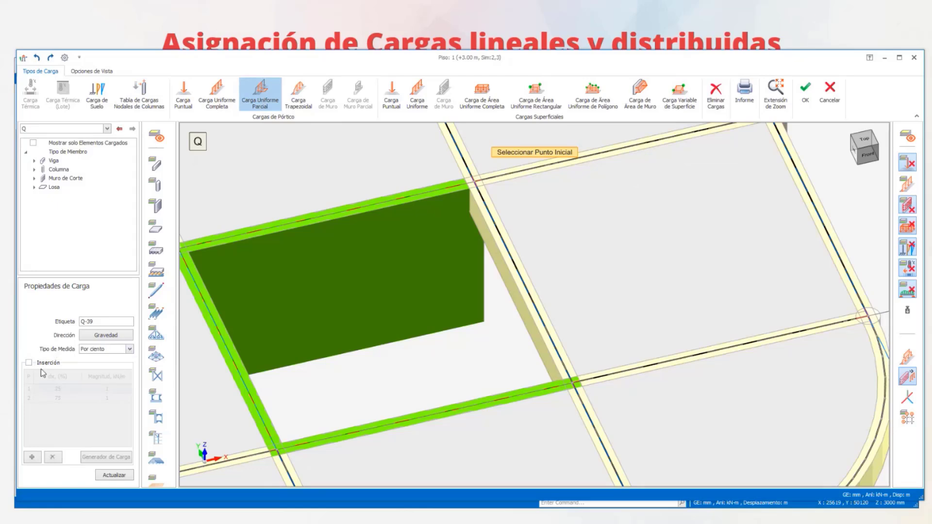
pyautogui.click(29, 363)
pyautogui.click(58, 388)
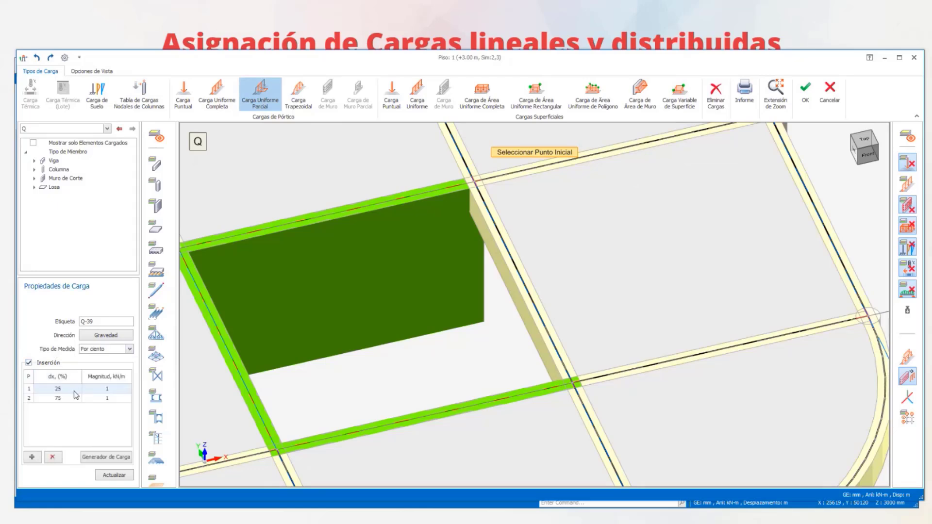
pyautogui.click(73, 391)
pyautogui.moveTo(73, 389); pyautogui.dragTo(34, 389)
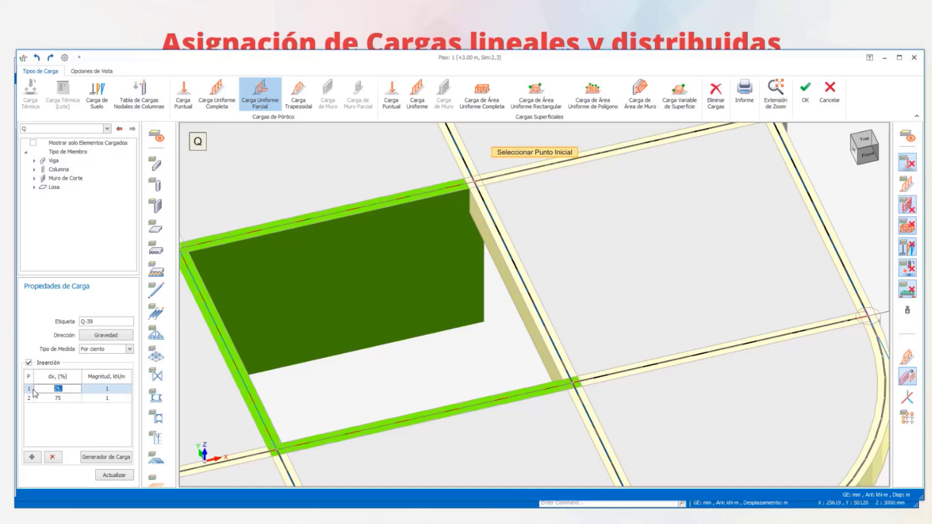
pyautogui.write('0')
pyautogui.press('Down')
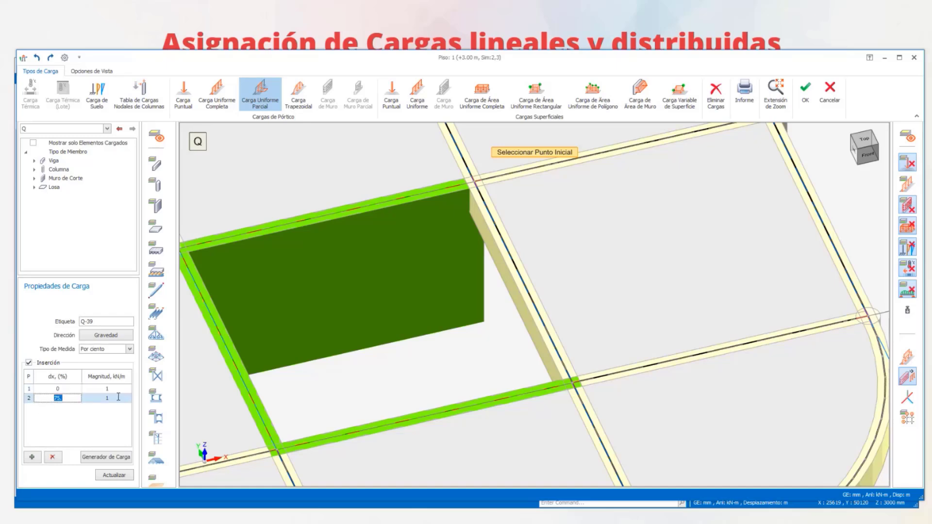
pyautogui.write('50')
# - Set both load magnitudes to 11 kN/m and assign the partial load to the axis 3 beam between B and C
pyautogui.click(94, 390)
pyautogui.write('11.')
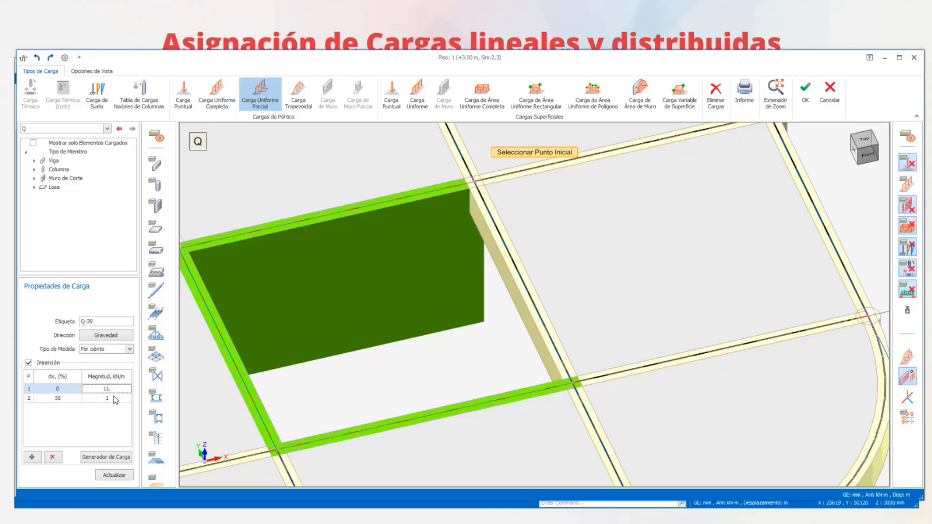
pyautogui.click(102, 398)
pyautogui.write('11')
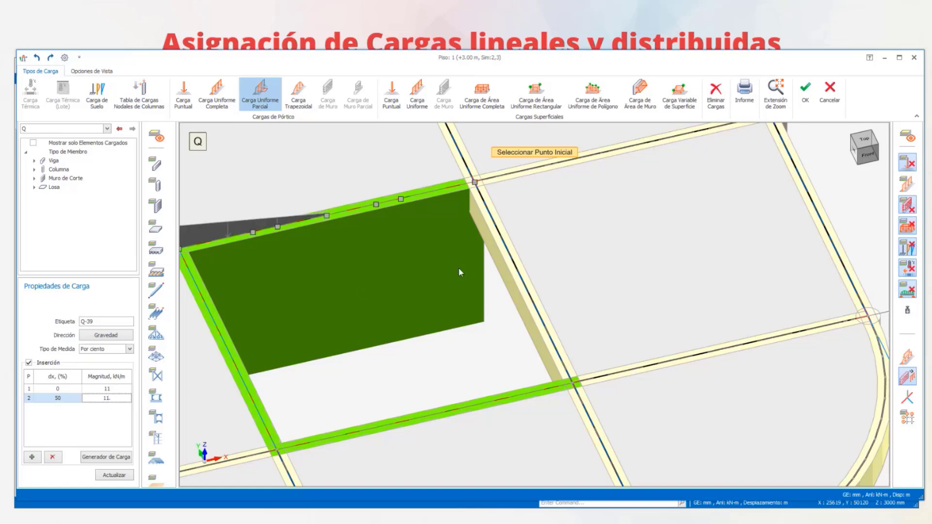
pyautogui.press('Up')
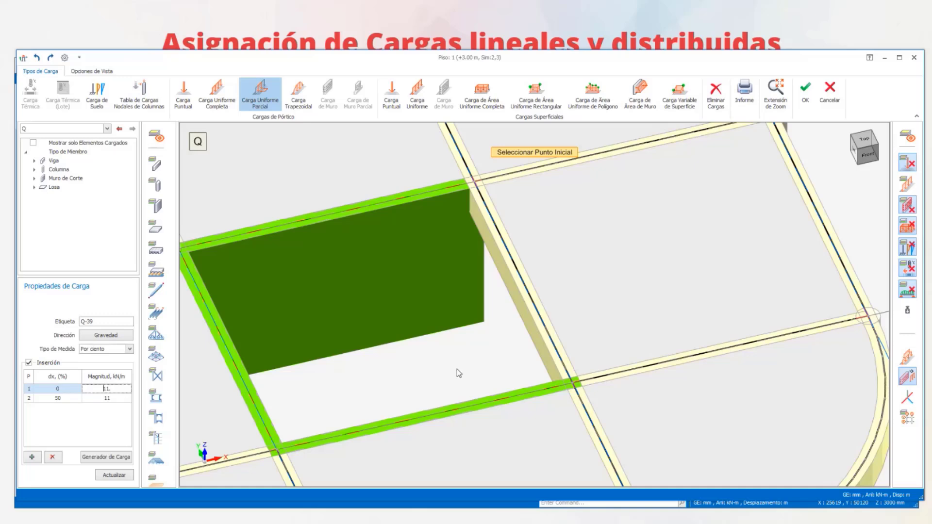
pyautogui.click(531, 313)
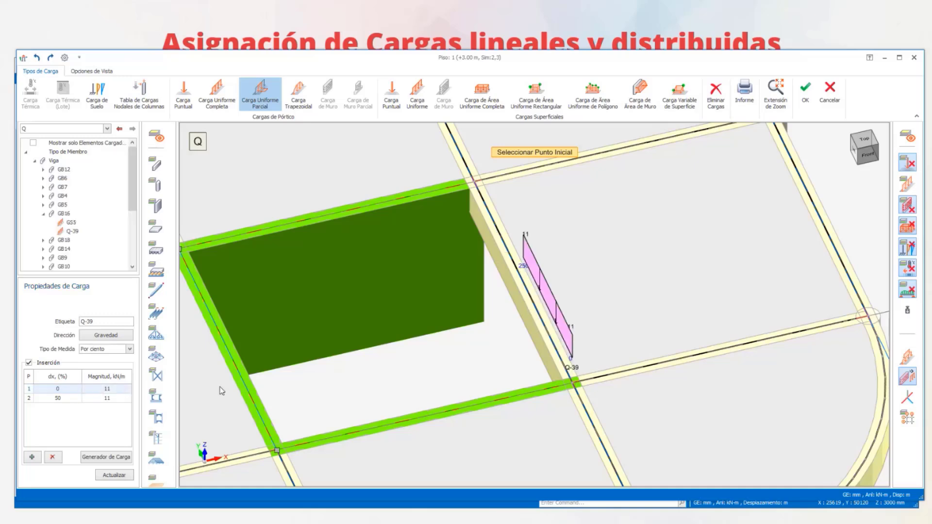
# - Inspect the new partial beam load beside the slab opening from several sides in 3D
pyautogui.moveTo(572, 329); pyautogui.dragTo(544, 302, button='middle')
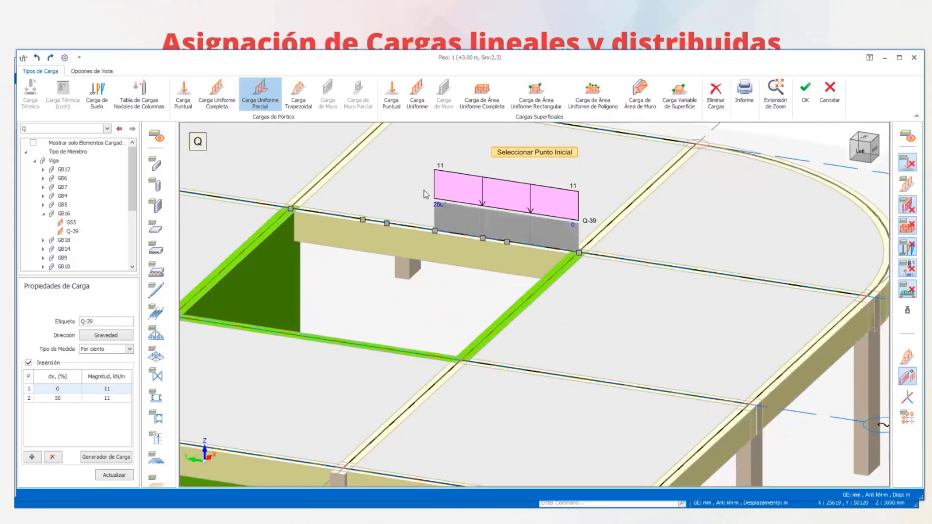
pyautogui.scroll(-2, 494, 199)
pyautogui.moveTo(486, 250); pyautogui.dragTo(493, 318, button='middle')
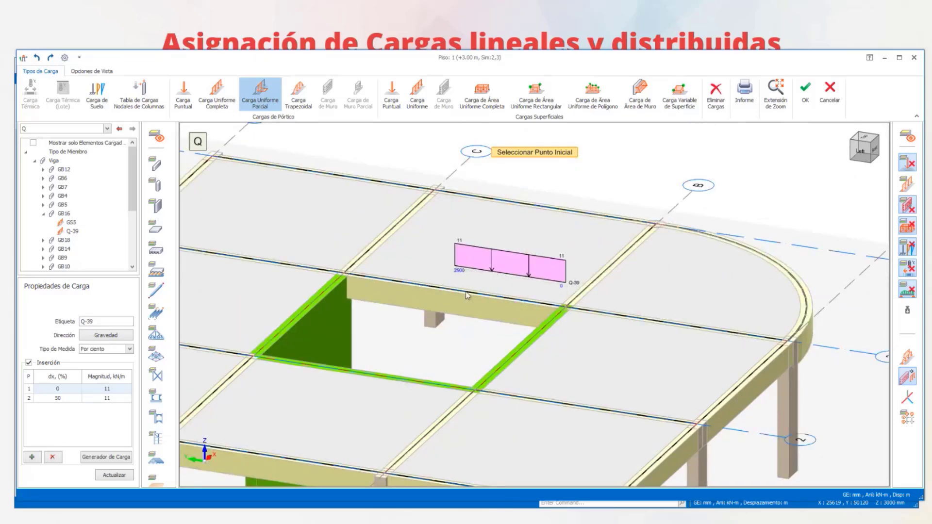
pyautogui.scroll(-5, 462, 302)
pyautogui.moveTo(501, 342); pyautogui.dragTo(477, 345, button='middle')
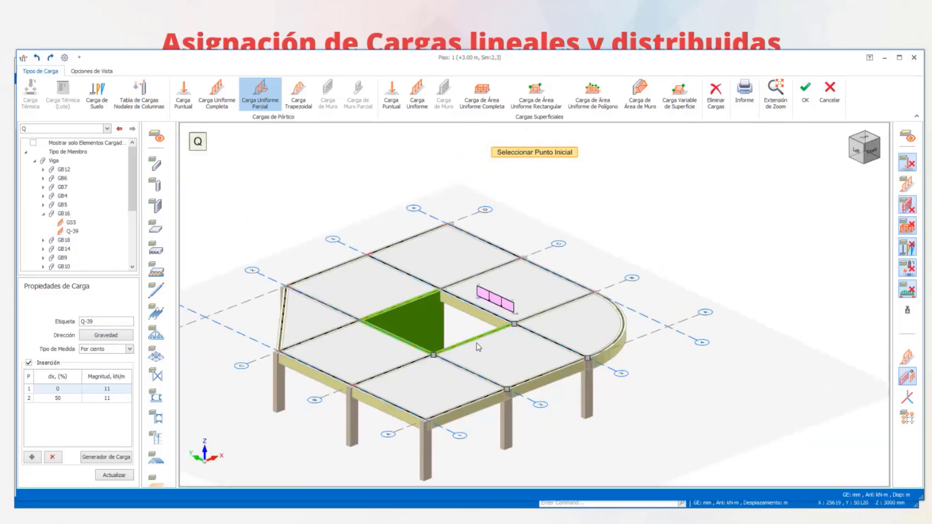
pyautogui.moveTo(439, 308); pyautogui.dragTo(369, 338, button='middle')
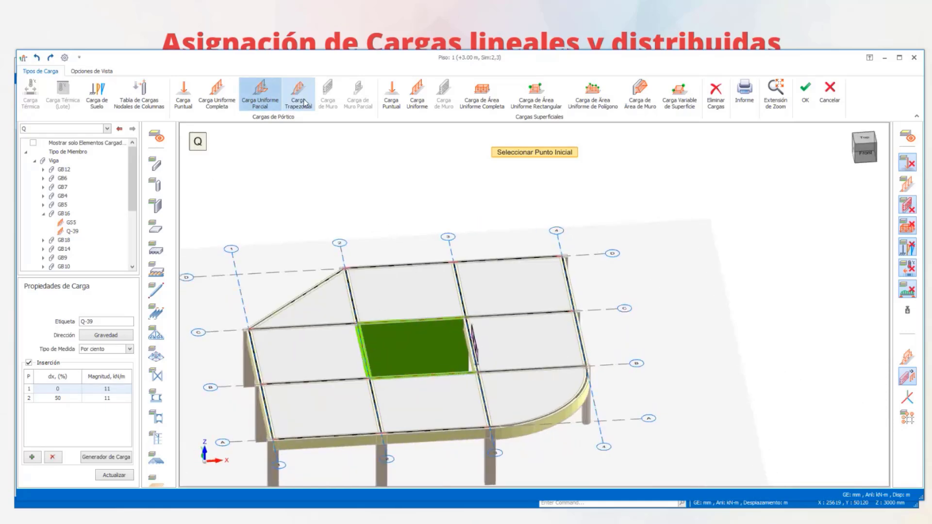
pyautogui.scroll(-2, 438, 196)
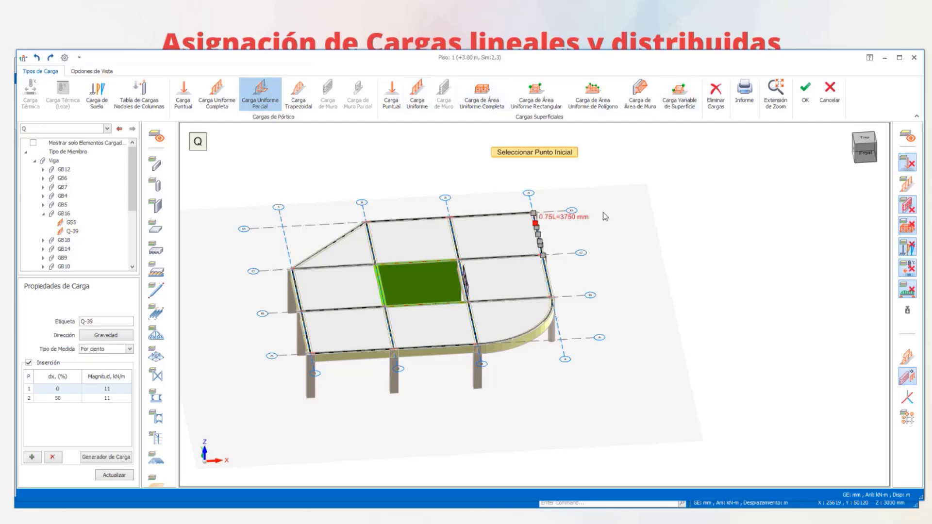
# - Show Piso 1 in plan with the full uniform area load command and examine the slab loads for case Q
pyautogui.click(863, 142)
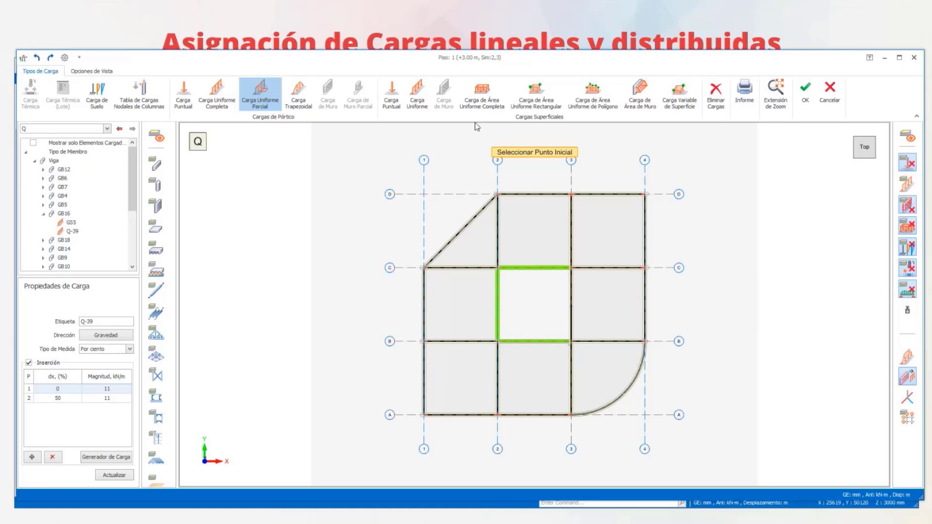
pyautogui.click(482, 95)
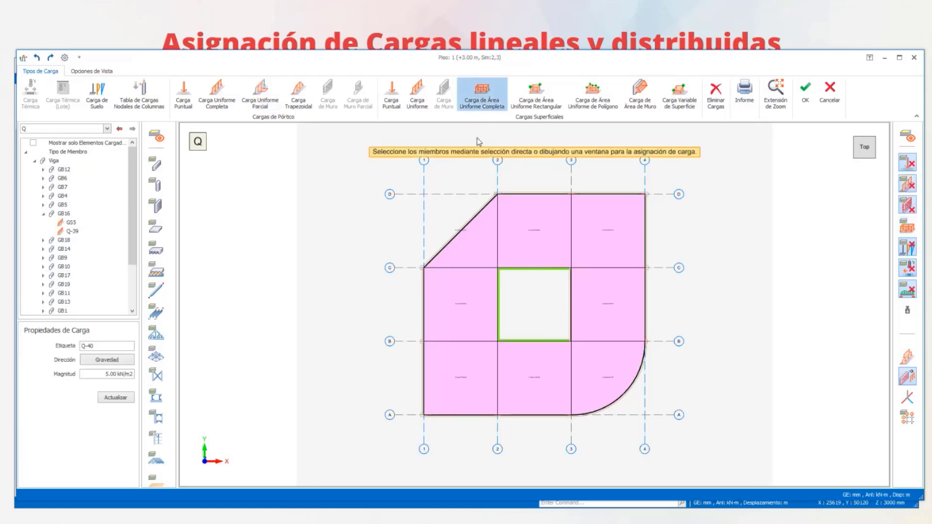
pyautogui.scroll(2, 664, 198)
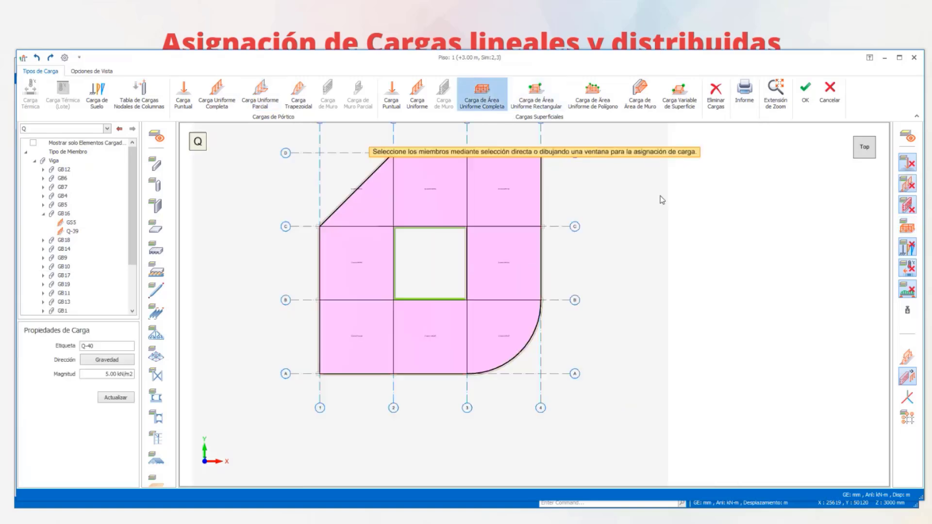
pyautogui.scroll(-2, 617, 211)
pyautogui.moveTo(723, 232); pyautogui.dragTo(566, 261, button='middle')
pyautogui.scroll(2, 252, 209)
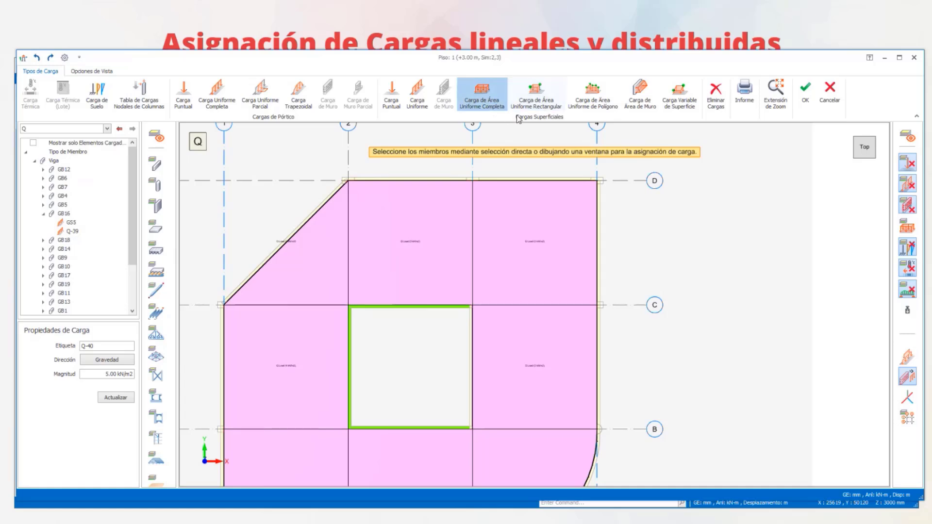
# - Try to draw a 5.00 kN/m2 rectangular uniform area load inside the slab panel between axes 2–3 and C–D
pyautogui.click(536, 91)
pyautogui.scroll(2, 383, 208)
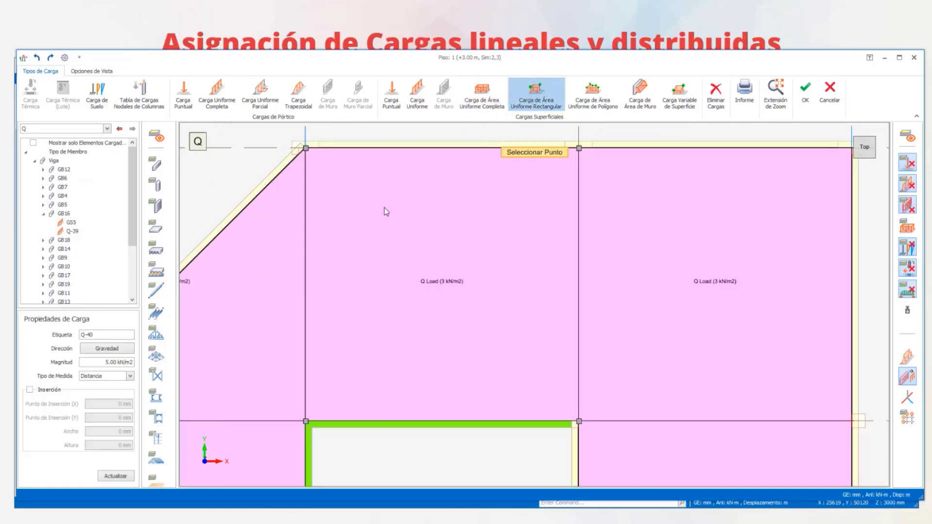
pyautogui.click(340, 165)
pyautogui.click(447, 237)
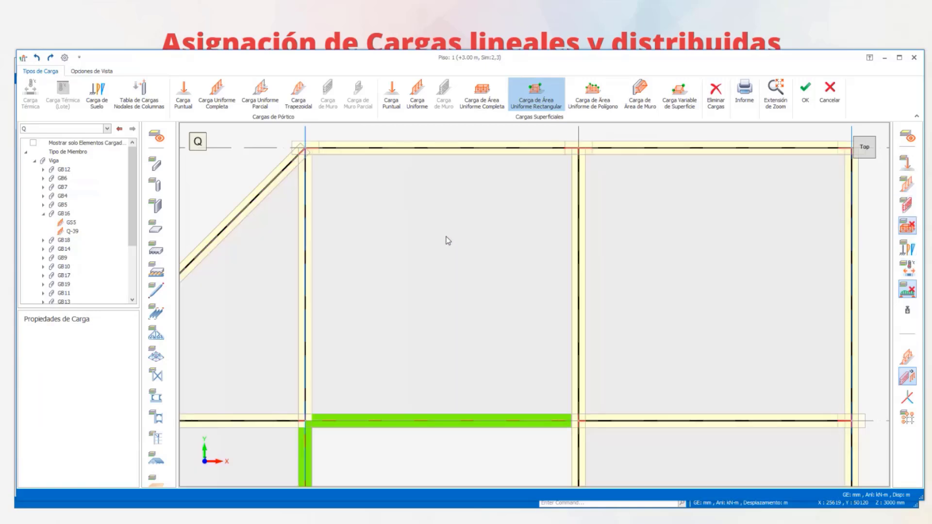
# - Restart the rectangular uniform area load with Distancia as measurement type, and examine the slab panels between axes C and D
pyautogui.click(537, 93)
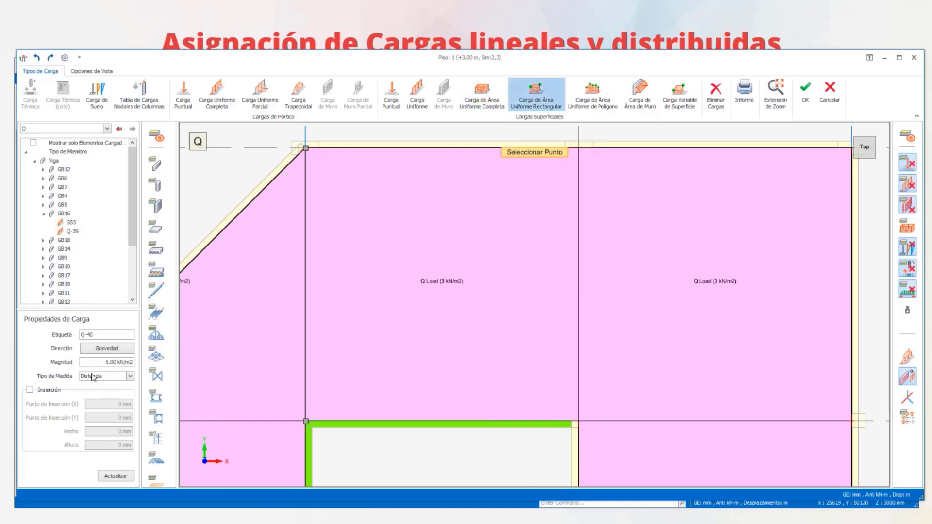
pyautogui.click(130, 376)
pyautogui.click(102, 392)
pyautogui.scroll(-5, 597, 206)
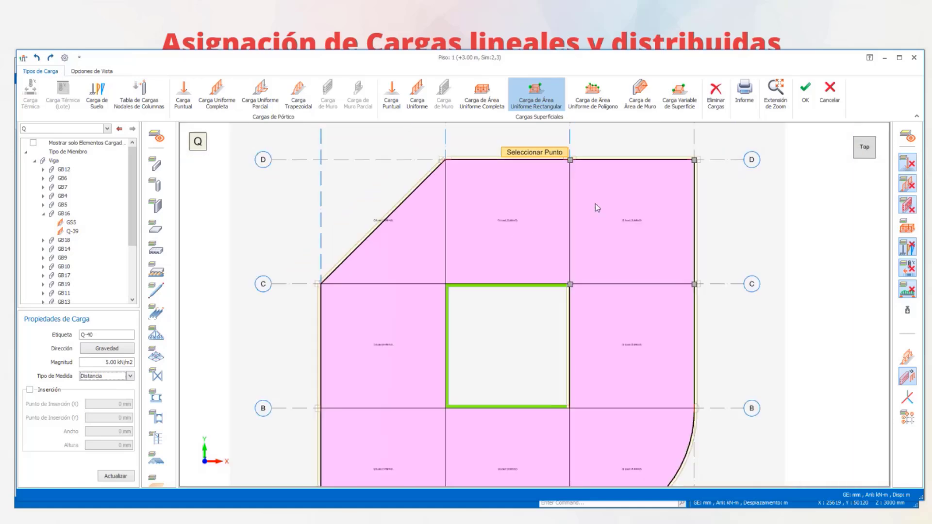
pyautogui.scroll(3, 478, 201)
pyautogui.moveTo(420, 173); pyautogui.dragTo(458, 308, button='middle')
pyautogui.scroll(1, 475, 291)
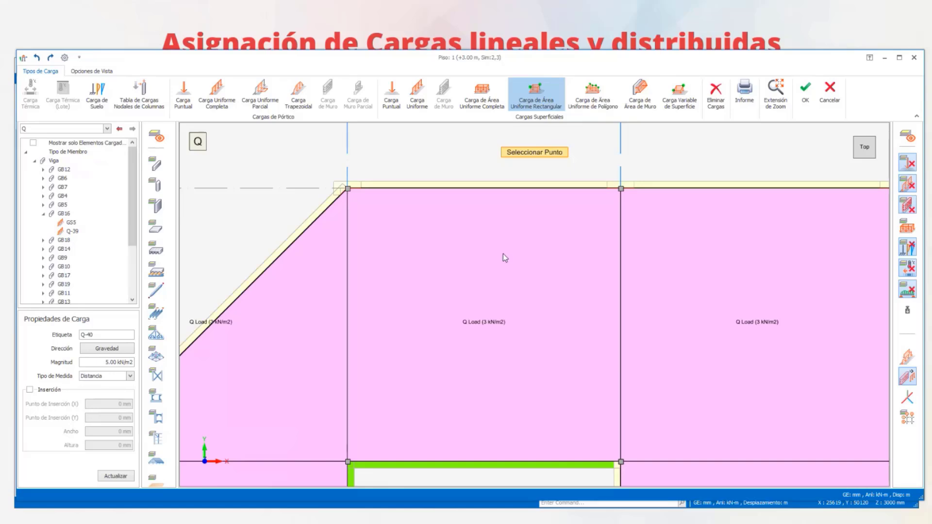
pyautogui.scroll(-1, 501, 258)
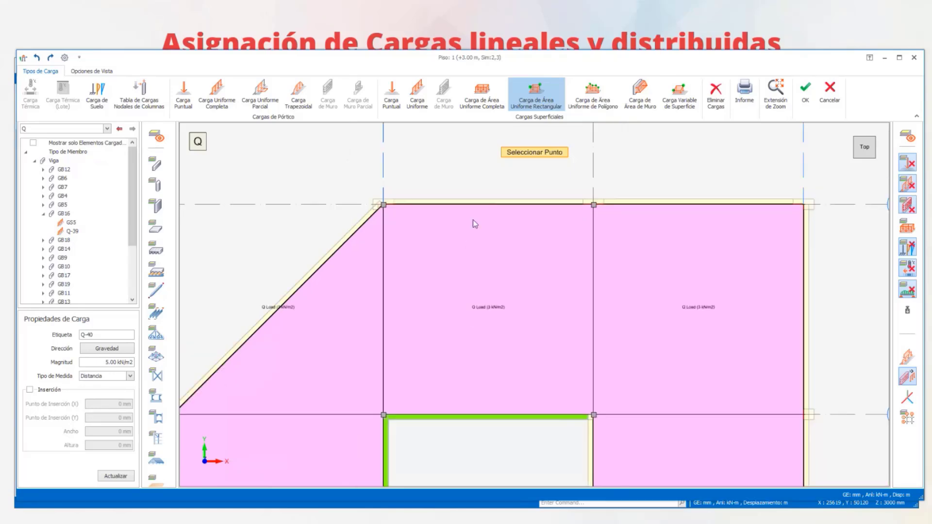
pyautogui.click(552, 103)
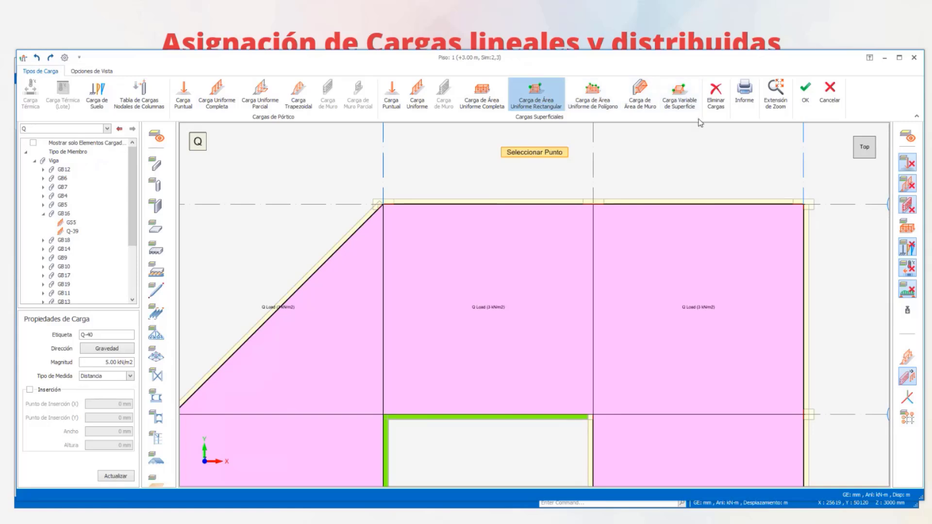
pyautogui.scroll(-5, 724, 176)
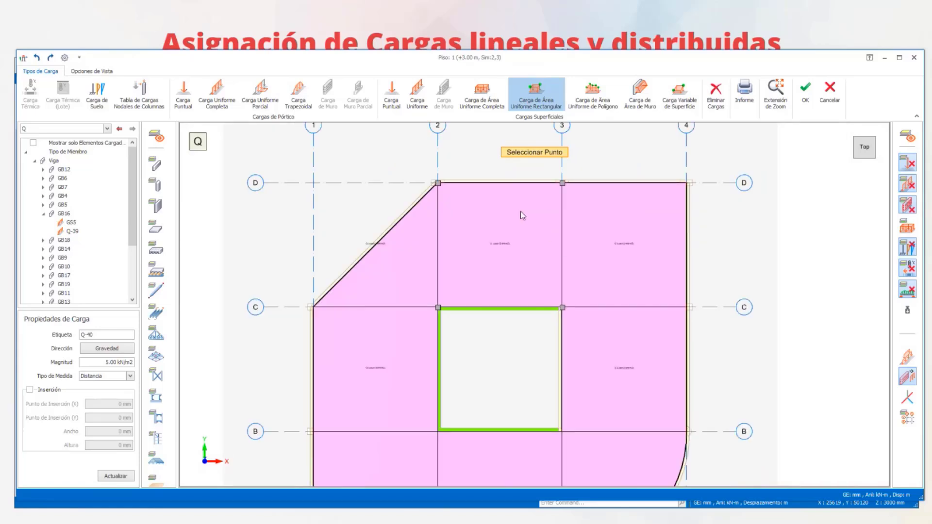
pyautogui.scroll(2, 470, 232)
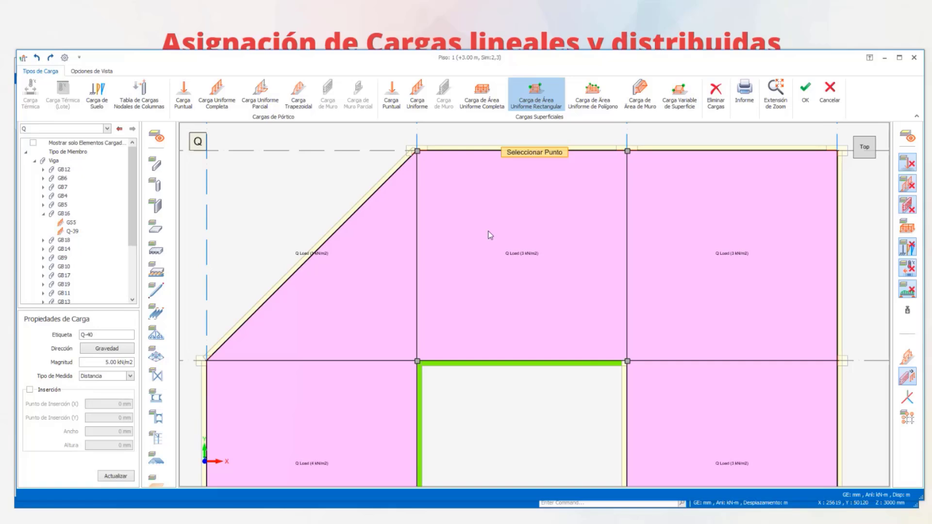
pyautogui.moveTo(480, 181); pyautogui.dragTo(473, 197, button='middle')
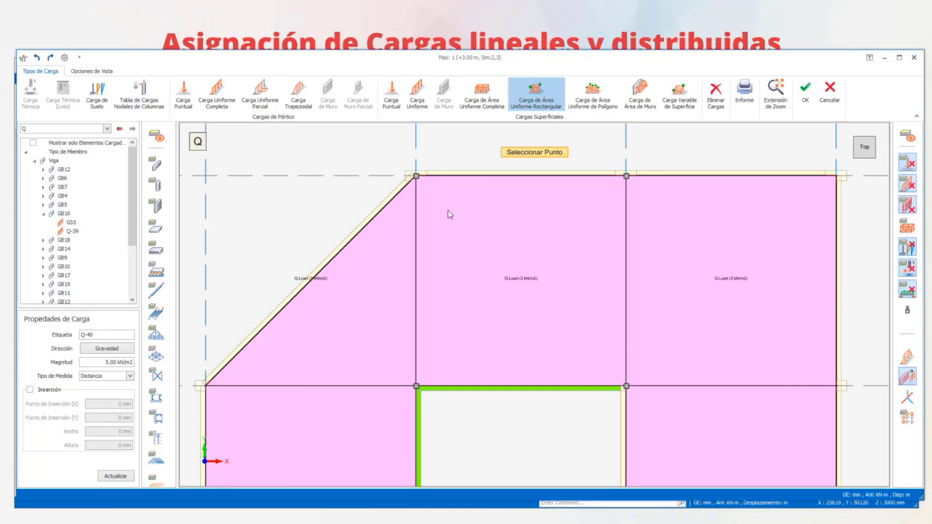
# - Hide the area loads and look over the bare Piso 1 slab panels in plan
pyautogui.click(911, 233)
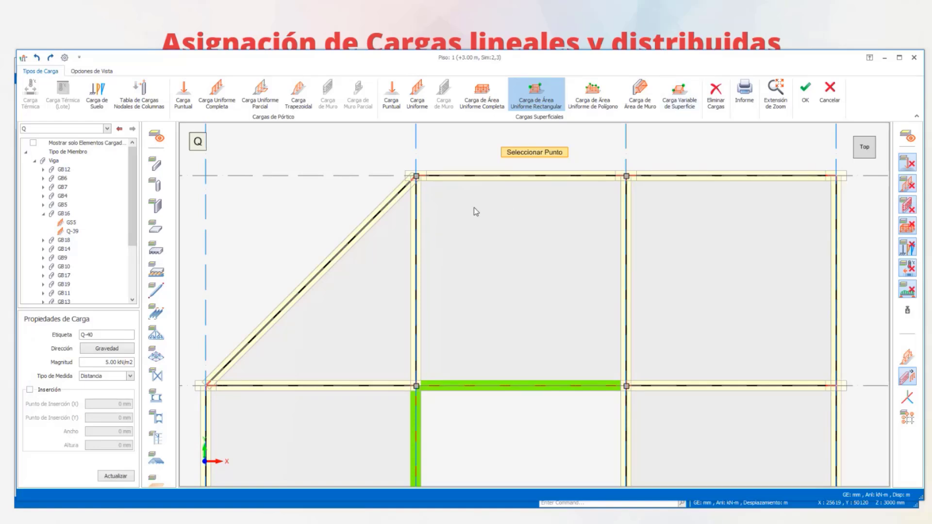
pyautogui.scroll(-2, 421, 232)
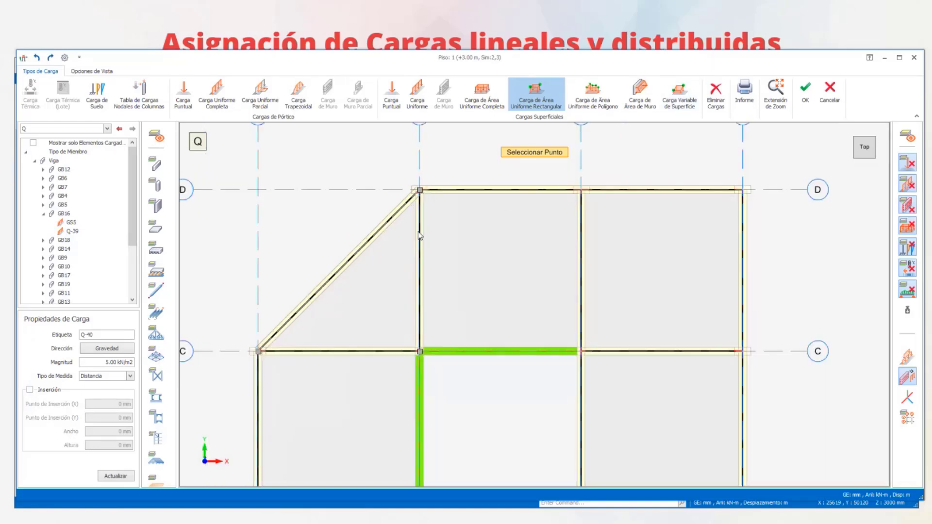
pyautogui.moveTo(638, 240); pyautogui.dragTo(505, 244, button='middle')
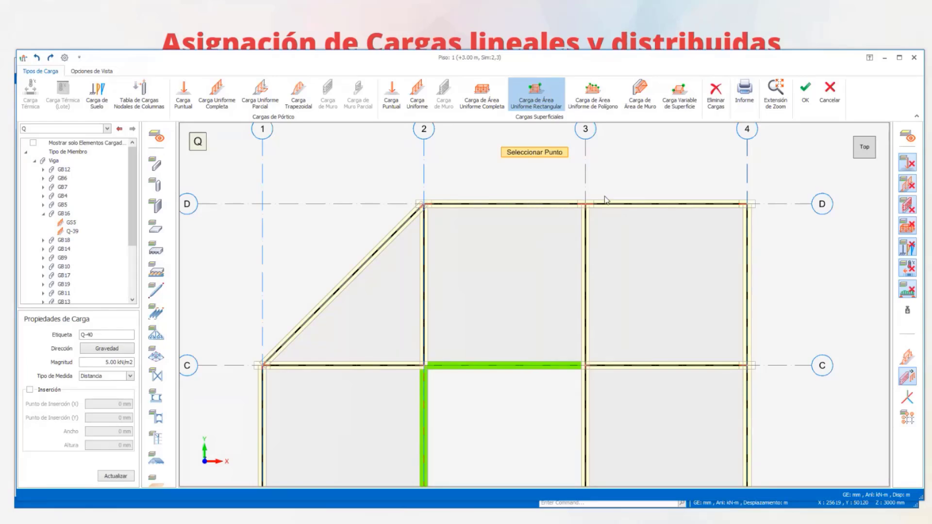
pyautogui.scroll(-1, 469, 225)
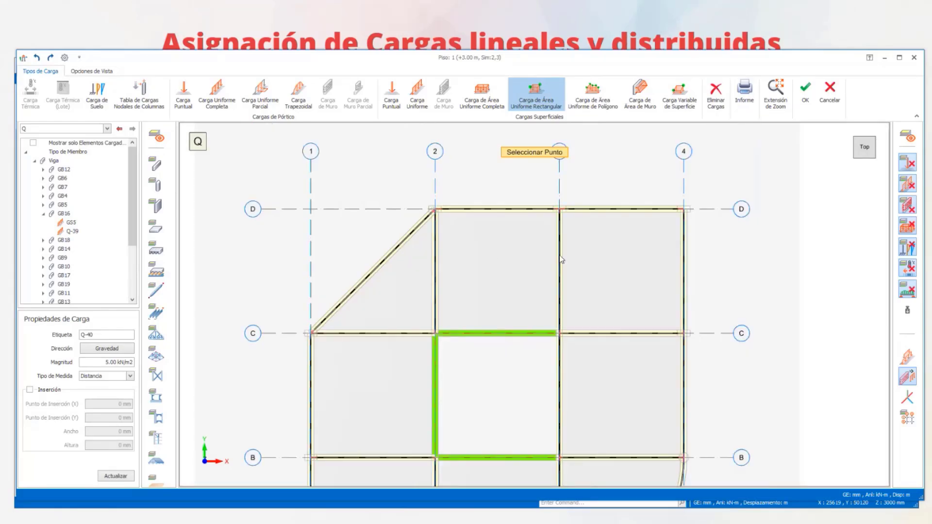
pyautogui.moveTo(584, 267); pyautogui.dragTo(560, 231, button='middle')
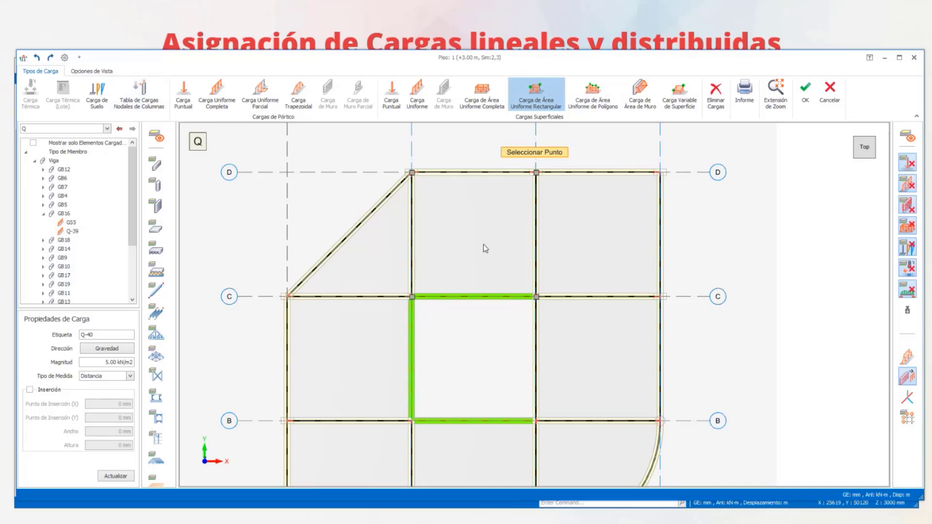
pyautogui.scroll(-1, 529, 253)
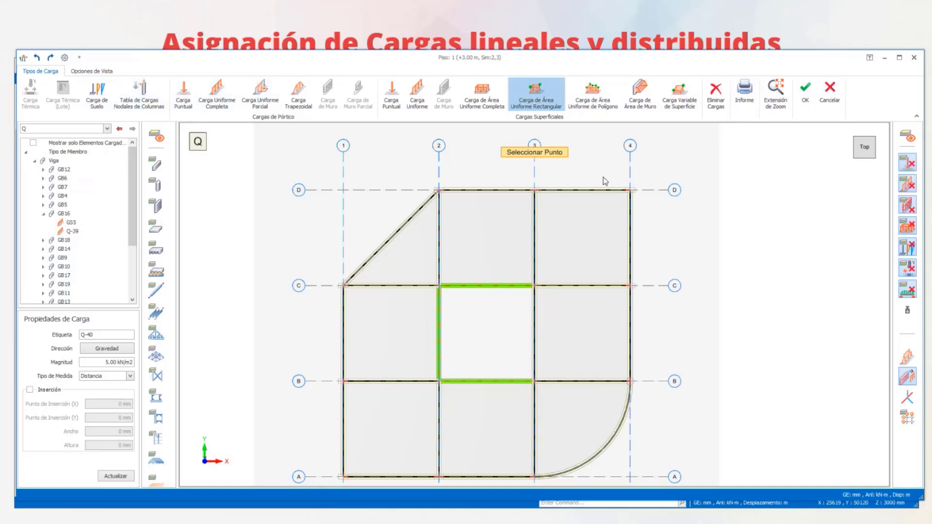
# - Switch the active load case of the Piso 1 load editor to G
pyautogui.click(107, 129)
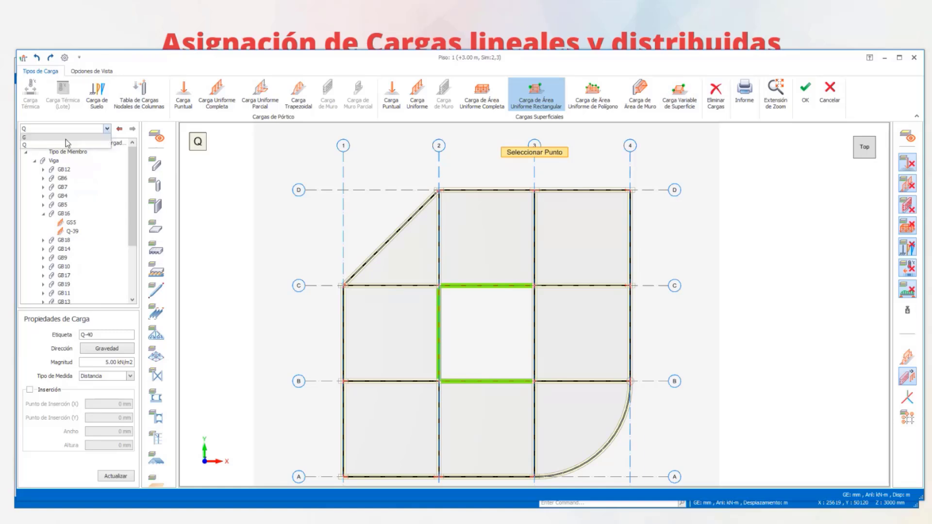
pyautogui.click(53, 144)
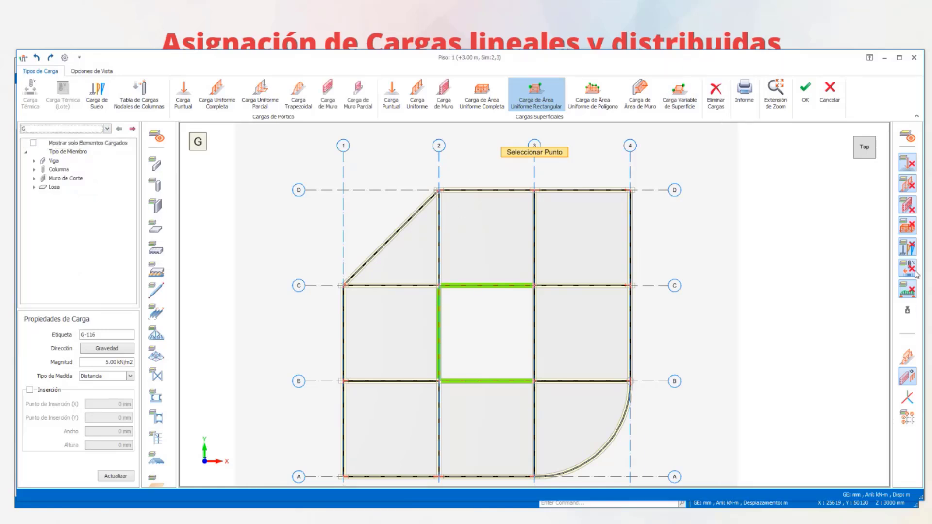
# - Turn the display of all hidden load types back on in the Piso 1 load editor
pyautogui.click(912, 231)
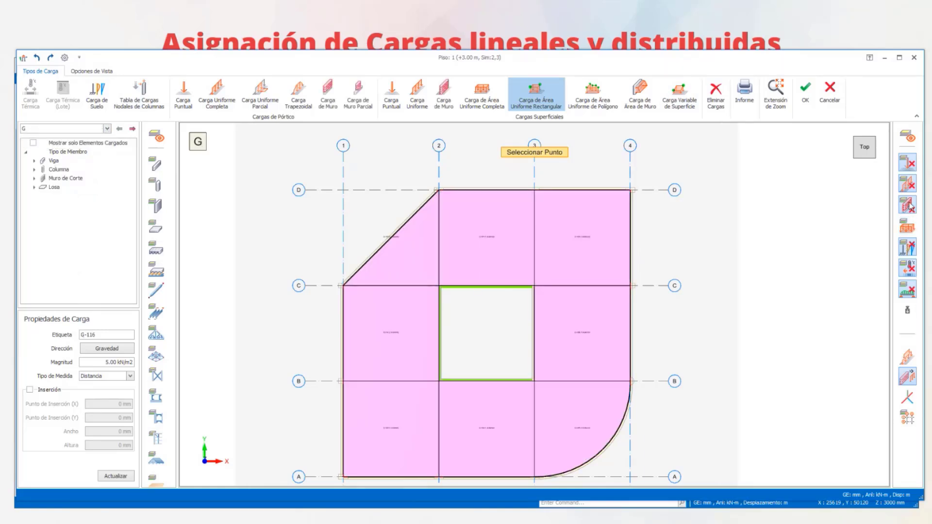
pyautogui.click(907, 272)
pyautogui.click(907, 290)
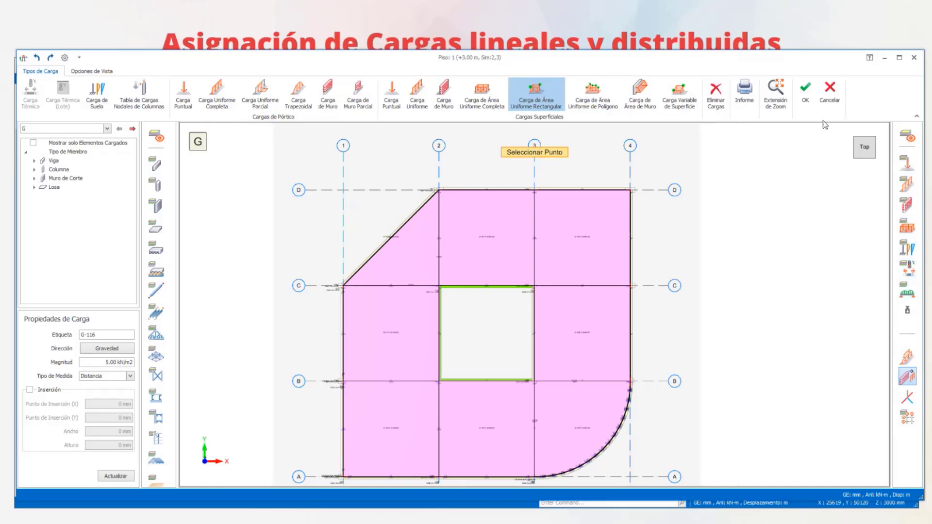
# - Examine the case G area, line and slab-transferred loads over the Piso 1 panels in 3D
pyautogui.click(855, 157)
pyautogui.scroll(6, 441, 198)
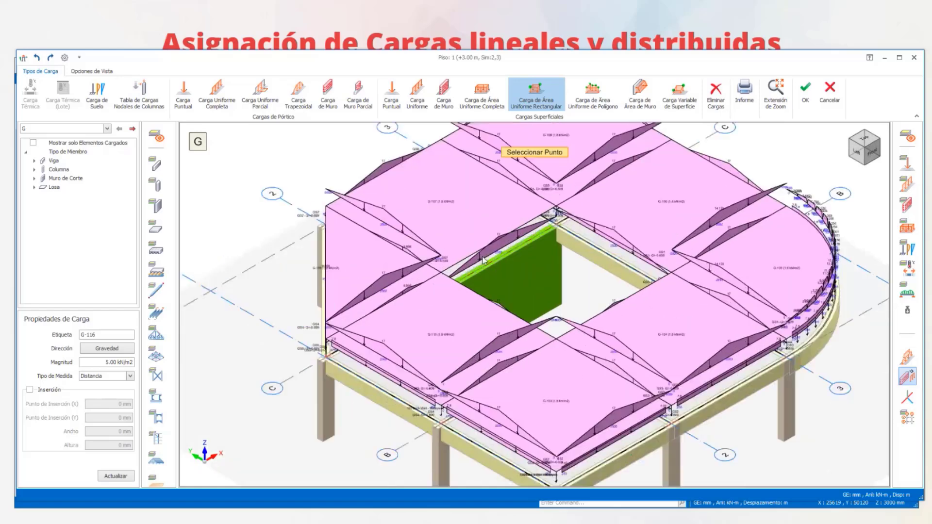
pyautogui.scroll(-6, 453, 225)
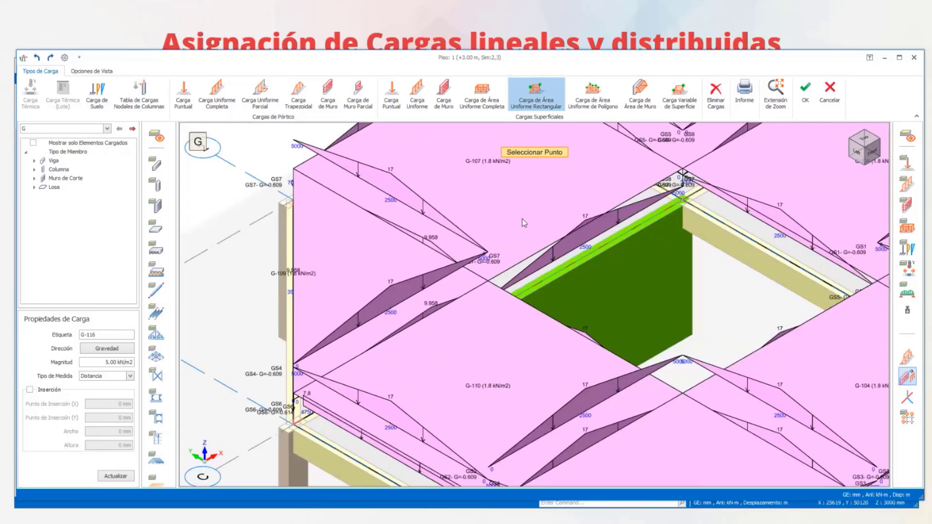
pyautogui.scroll(-1, 588, 352)
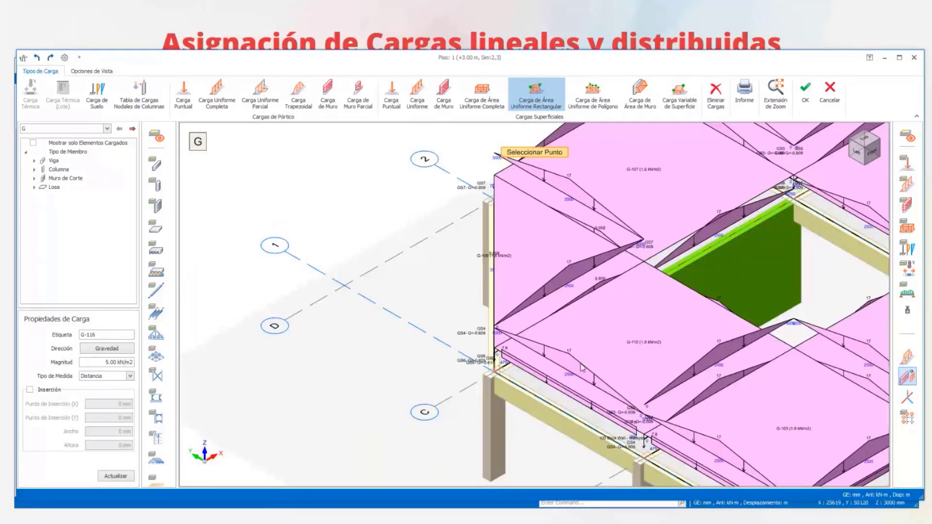
pyautogui.moveTo(597, 362); pyautogui.dragTo(808, 333, button='middle')
pyautogui.scroll(3, 538, 309)
pyautogui.scroll(-2, 539, 310)
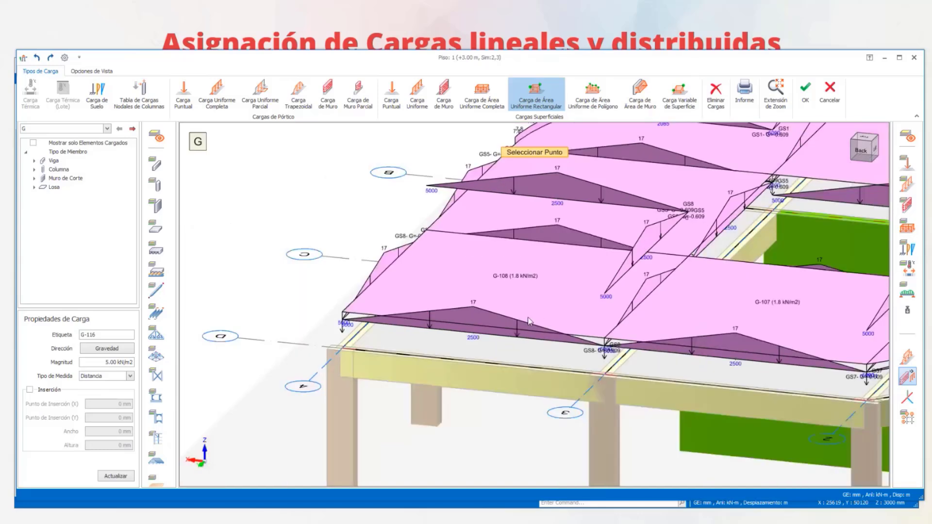
# - Assign a 5.00 kN/m2 complete uniform area load to the slab panel between axes 3–4 and C–D for case G
pyautogui.click(482, 94)
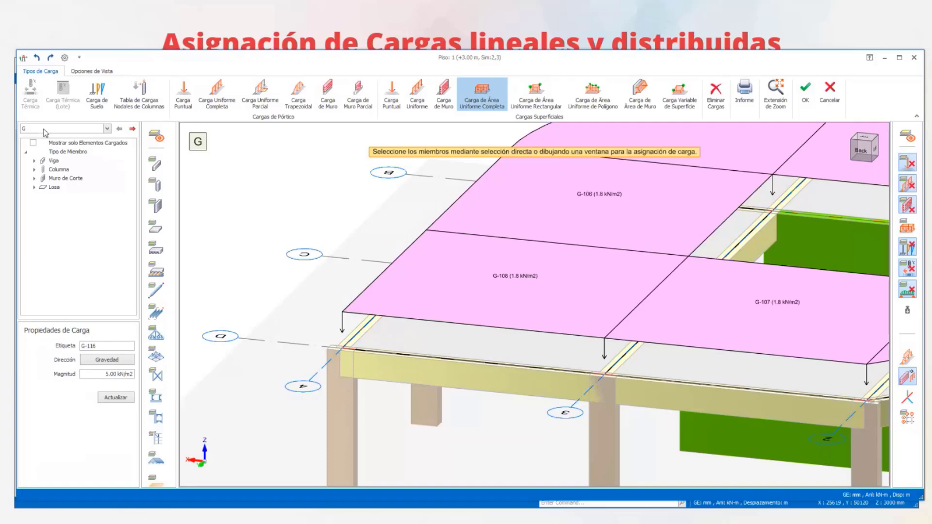
pyautogui.click(483, 350)
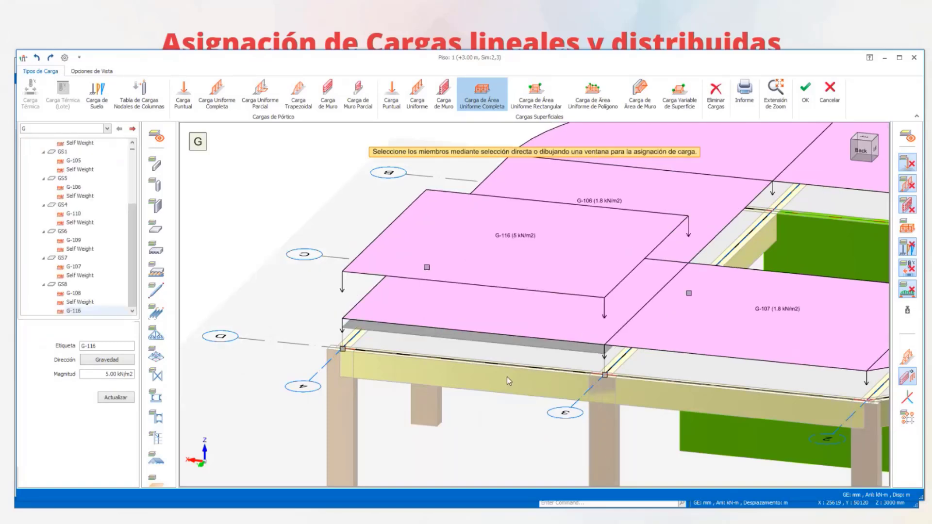
pyautogui.scroll(-2, 451, 400)
pyautogui.moveTo(451, 400)
pyautogui.mouseDown(button='middle')
pyautogui.moveTo(476, 347)
pyautogui.moveTo(466, 398)
pyautogui.mouseUp(button='middle')
pyautogui.press('Escape')
pyautogui.scroll(-3, 351, 237)
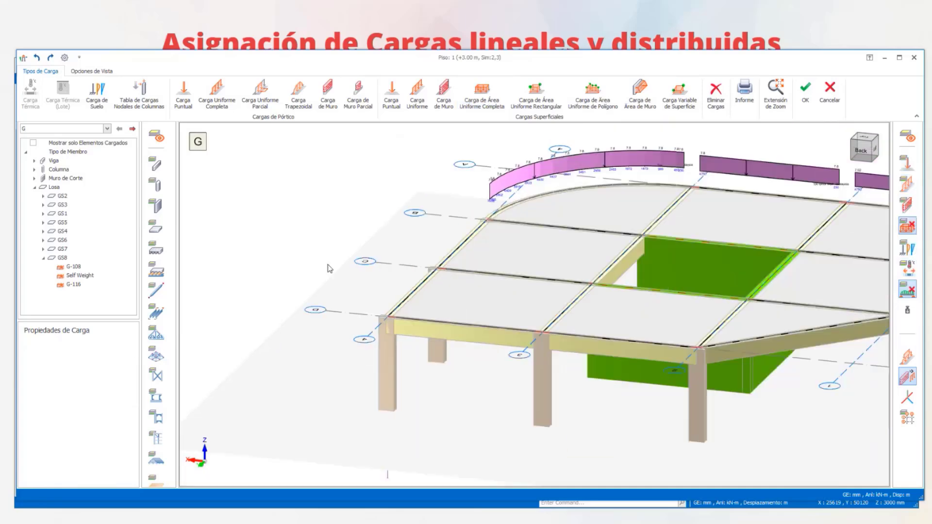
pyautogui.moveTo(322, 286); pyautogui.dragTo(426, 311, button='middle')
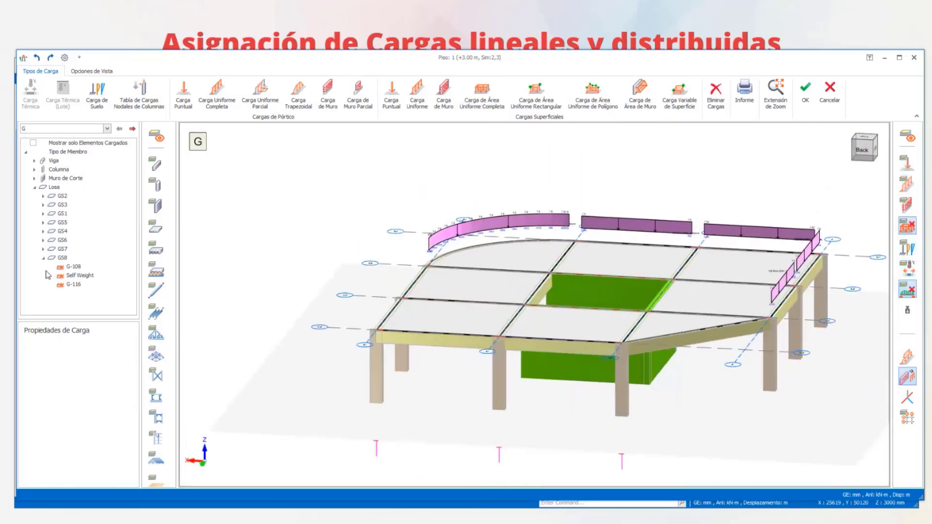
# - Switch the load case to Q and back to G, show the area loads, and inspect those stacked on the 3–4, C–D panel
pyautogui.click(76, 129)
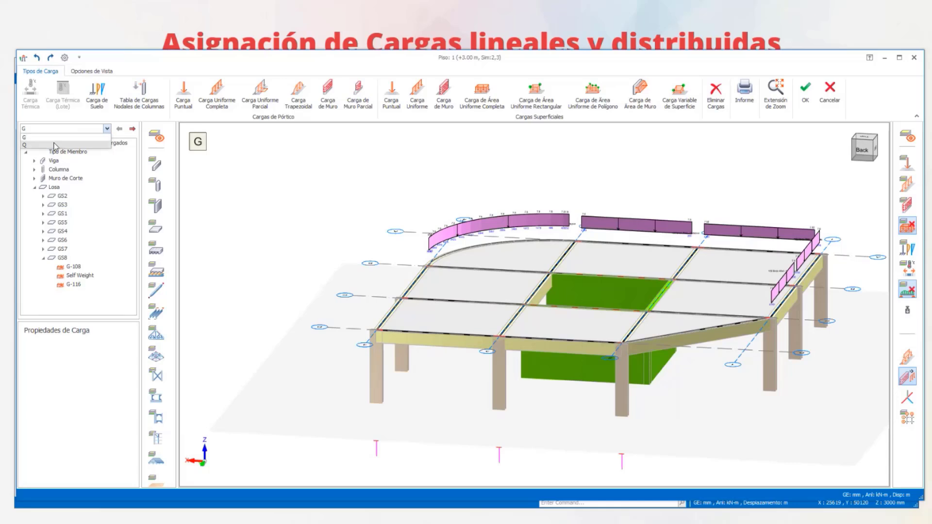
pyautogui.click(59, 141)
pyautogui.click(62, 129)
pyautogui.click(51, 138)
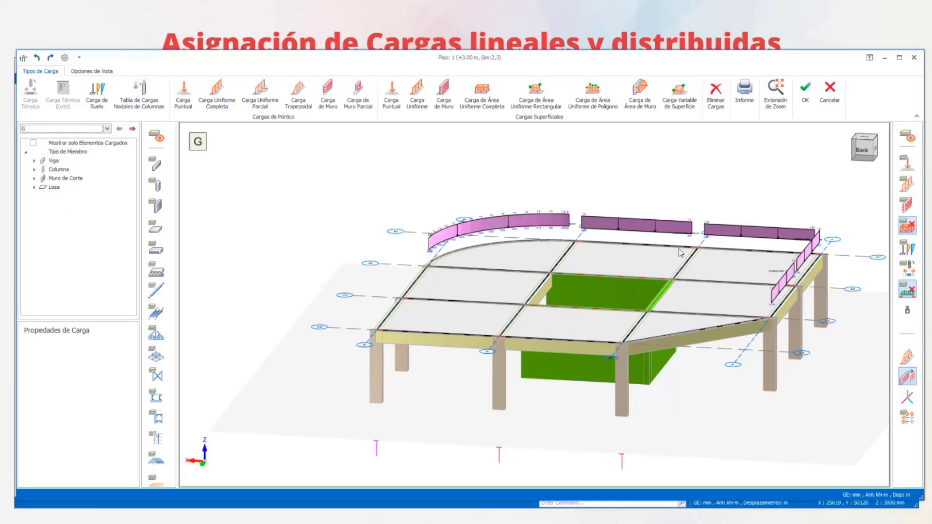
pyautogui.click(907, 227)
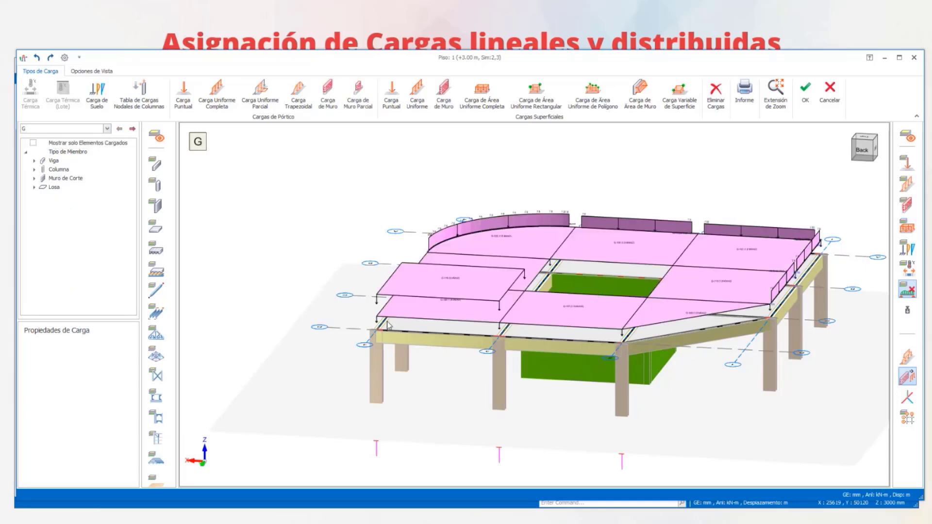
pyautogui.scroll(5, 466, 275)
pyautogui.moveTo(485, 365); pyautogui.dragTo(490, 309, button='middle')
pyautogui.scroll(-4, 489, 309)
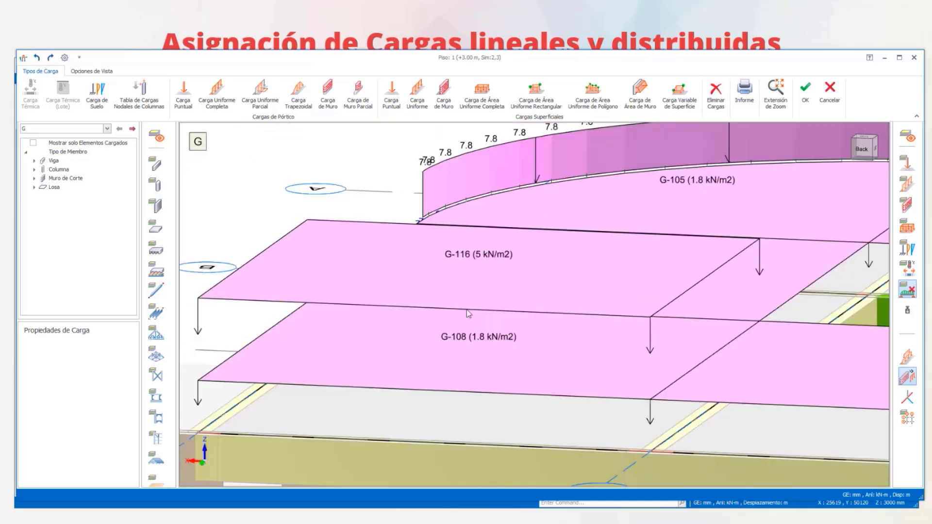
# - Delete the extra 5 kN/m2 area load from the slab panel between axes 3–4 and C–D
pyautogui.click(412, 272)
pyautogui.scroll(-2, 431, 320)
pyautogui.moveTo(430, 320); pyautogui.dragTo(366, 321, button='middle')
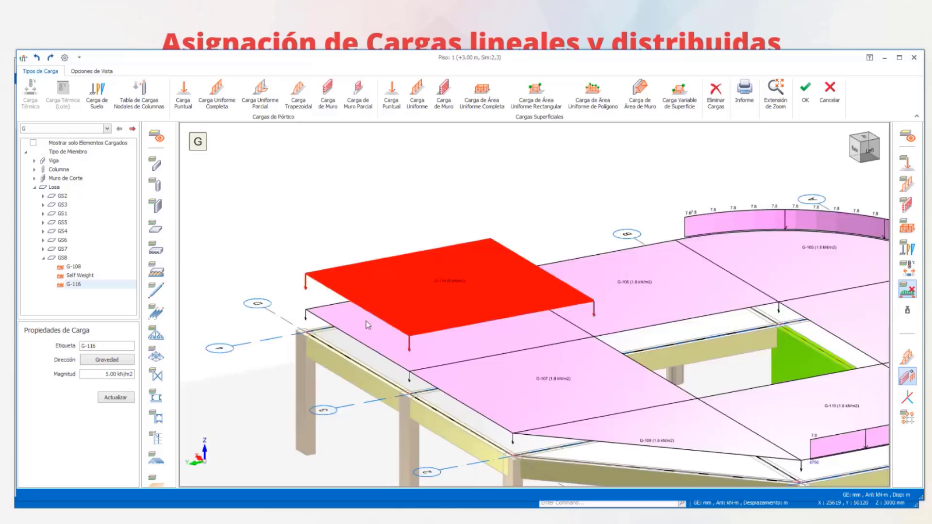
pyautogui.click(396, 245)
pyautogui.click(395, 258)
pyautogui.press('Delete')
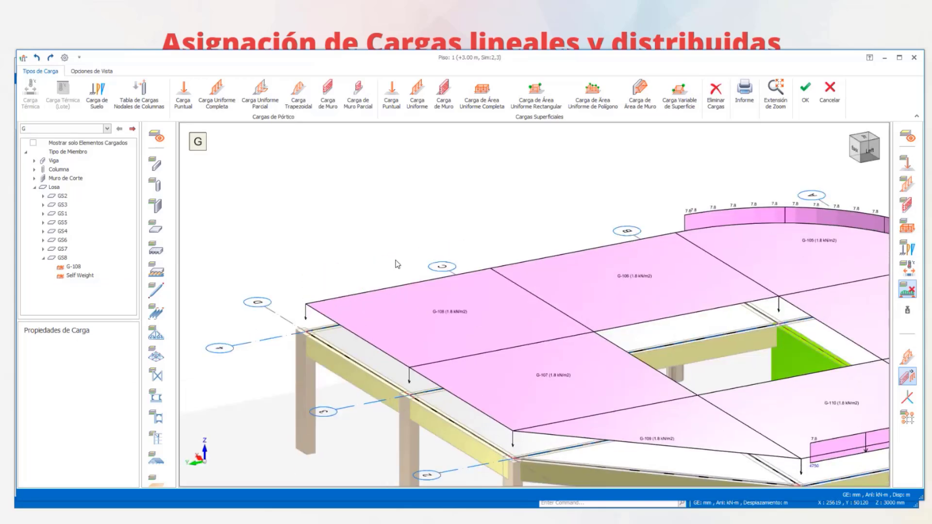
# - Accept the Piso 1 load edits, closing the load editor, and look over the building model in 3D
pyautogui.scroll(-5, 487, 295)
pyautogui.moveTo(488, 295); pyautogui.dragTo(549, 274, button='middle')
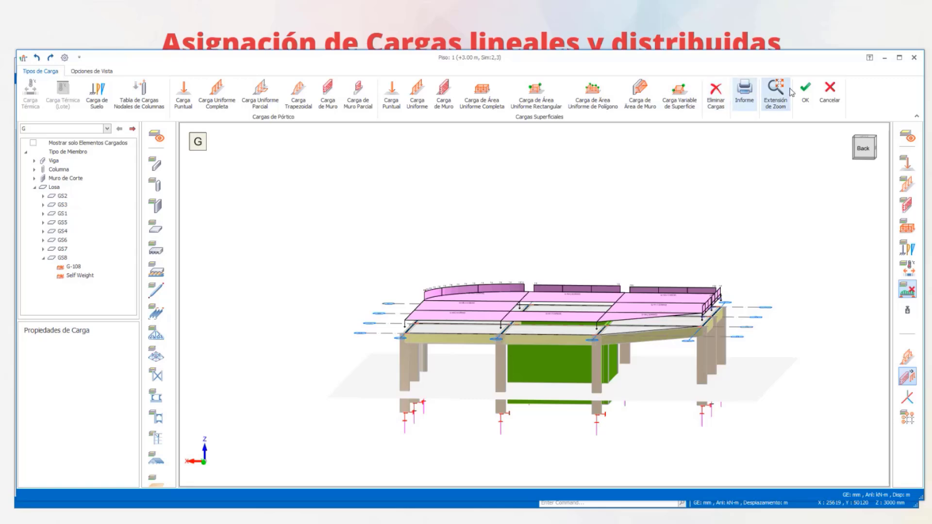
pyautogui.click(805, 95)
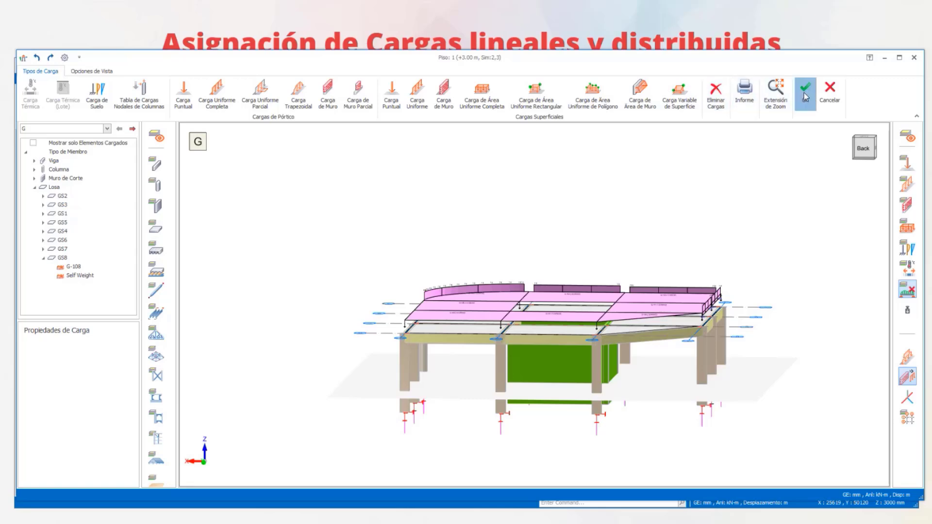
pyautogui.scroll(-3, 613, 178)
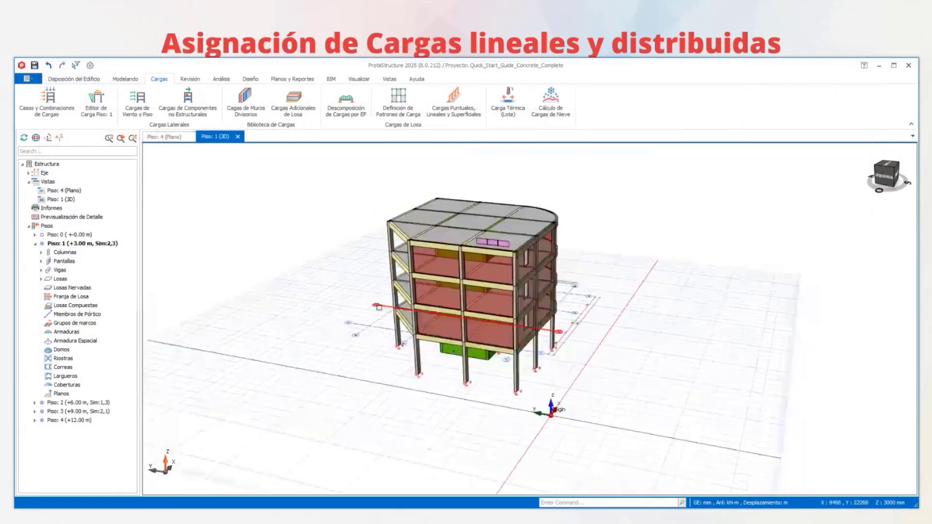
pyautogui.moveTo(418, 310); pyautogui.dragTo(617, 310, button='middle')
pyautogui.click(800, 36)
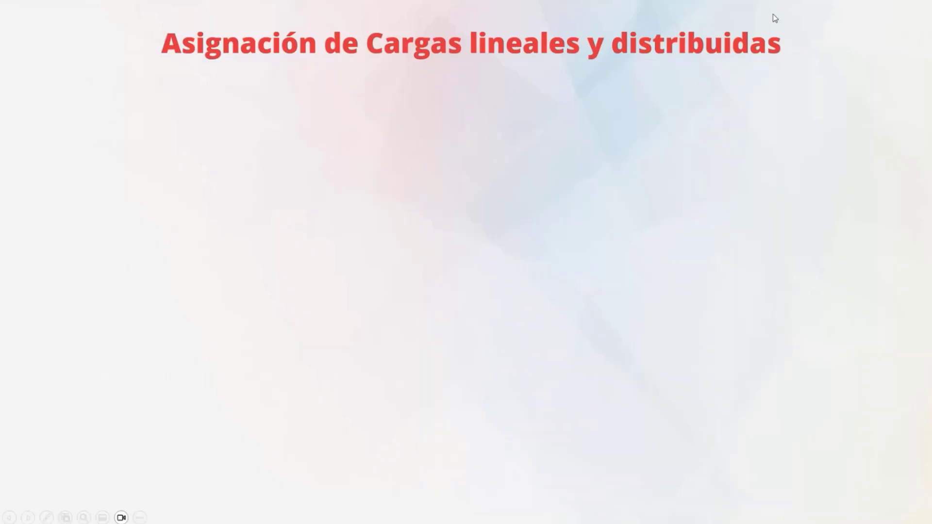
pyautogui.click(770, 10)
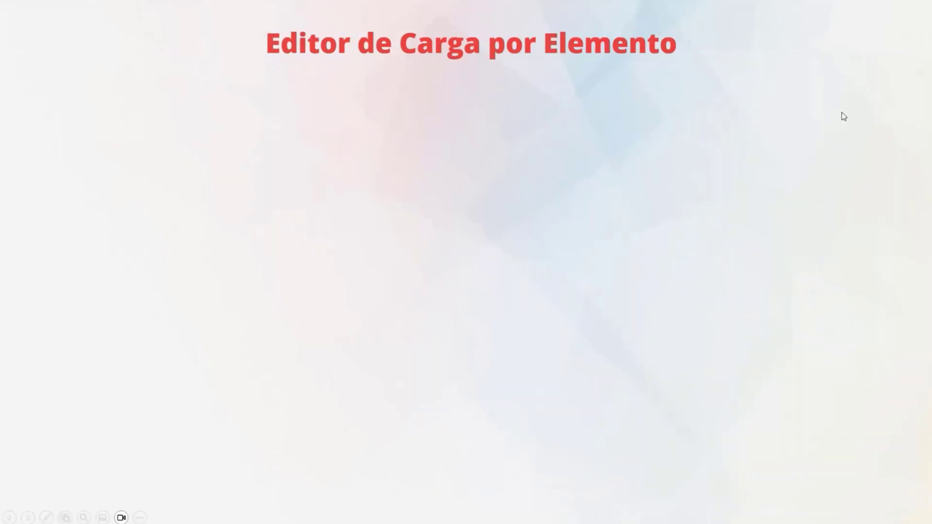
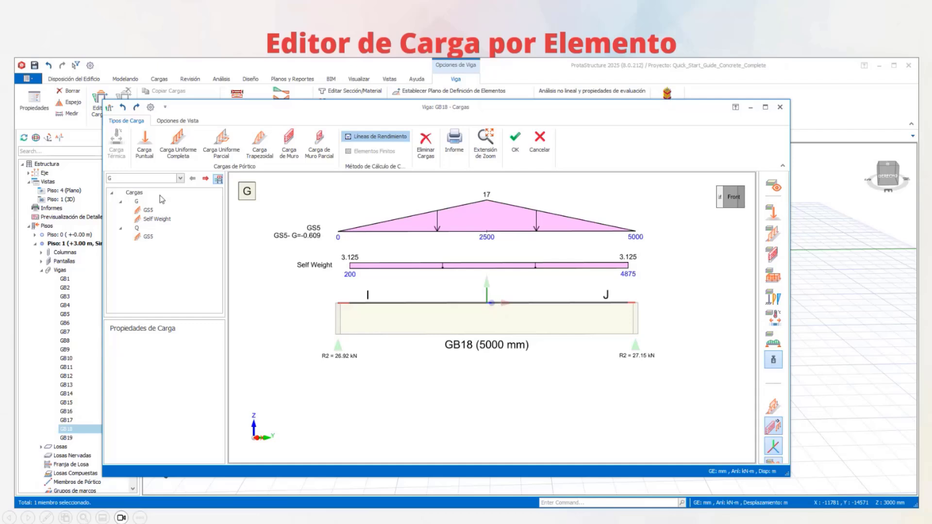
# - Inspect the Self Weight and GS5 loads acting on beam GB18 for case G
pyautogui.click(398, 267)
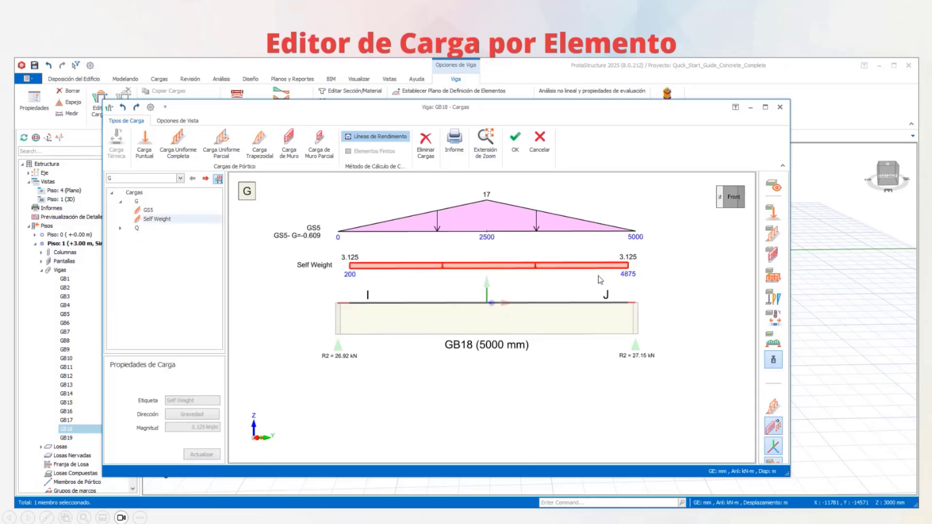
pyautogui.click(506, 231)
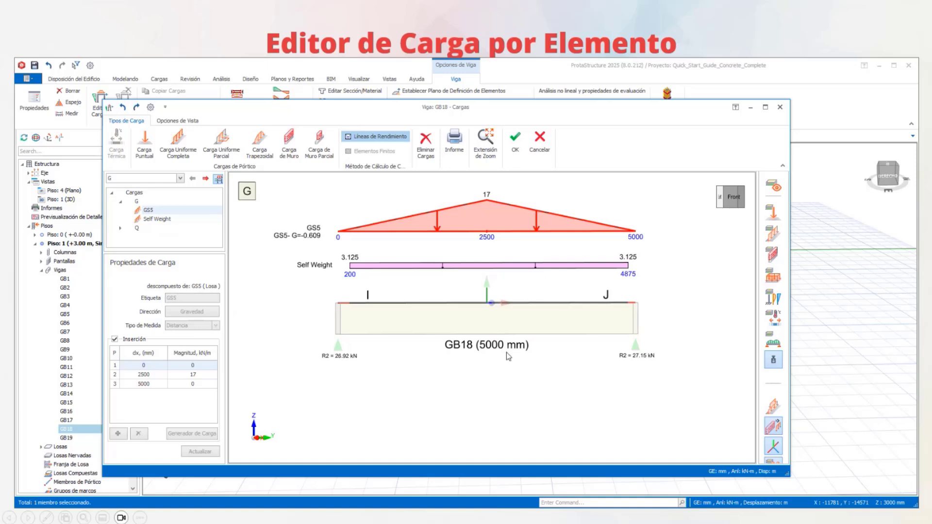
pyautogui.moveTo(505, 351); pyautogui.dragTo(519, 339, button='middle')
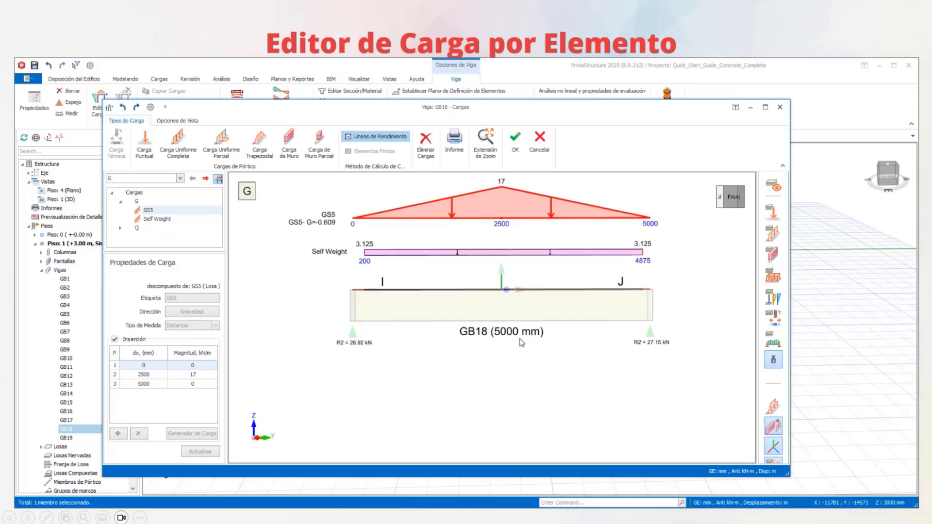
# - Add a 100 Brick Wall - Malaysia wall load to beam GB18 with start and end heights of 2000 mm
pyautogui.click(288, 146)
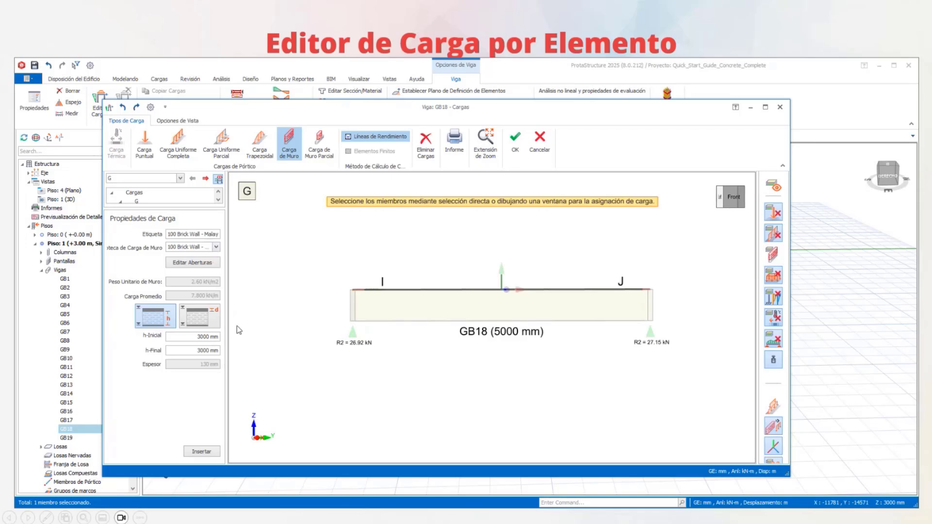
pyautogui.click(206, 337)
pyautogui.write('200')
pyautogui.click(470, 296)
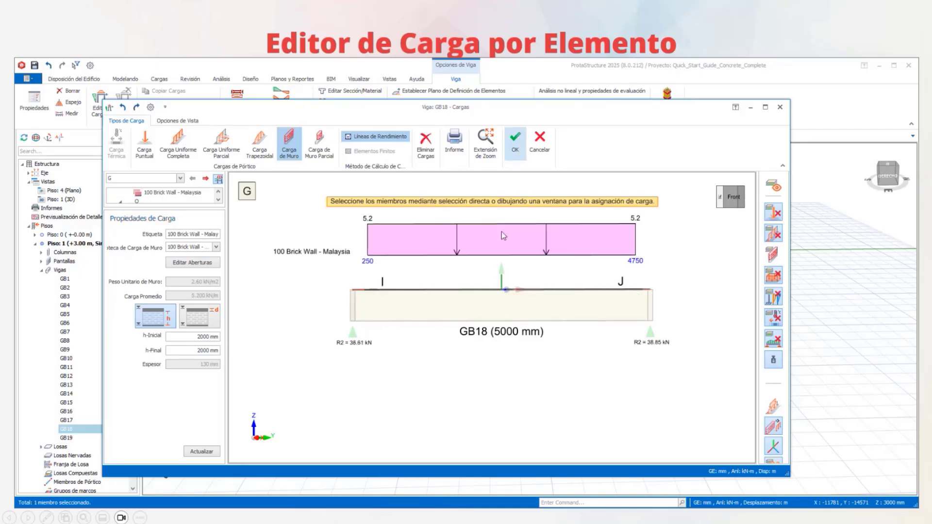
pyautogui.moveTo(506, 272); pyautogui.dragTo(461, 294, button='middle')
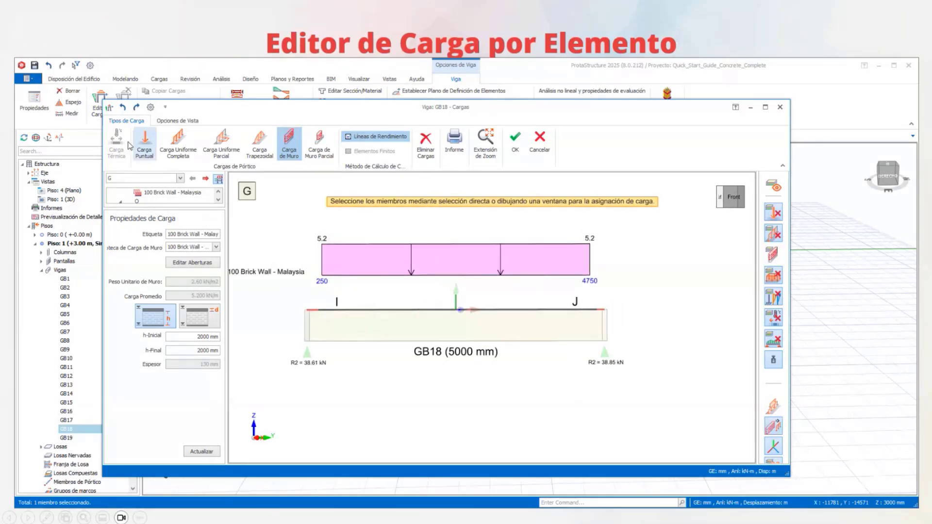
# - Start a point load on beam GB18, try positioned insertion with measurement type Distancia, and turn the insertion option off
pyautogui.click(144, 146)
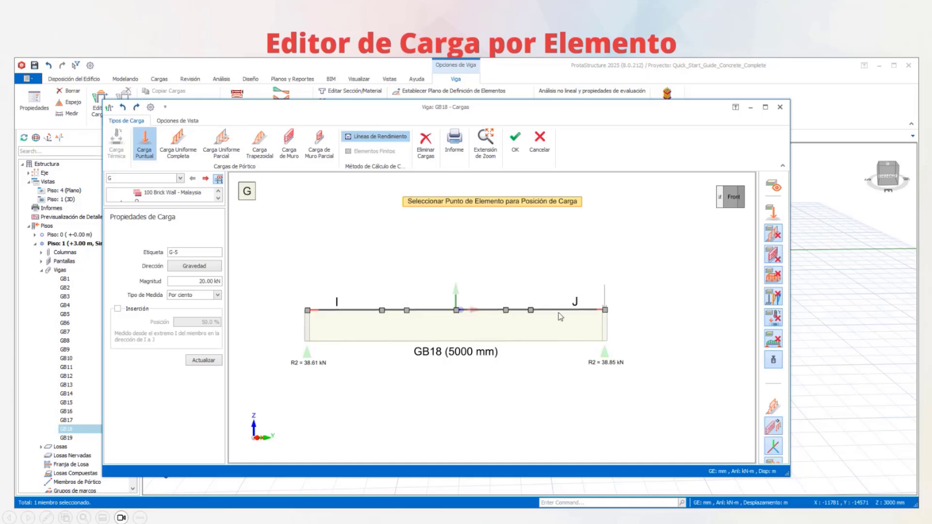
pyautogui.click(118, 309)
pyautogui.doubleClick(209, 322)
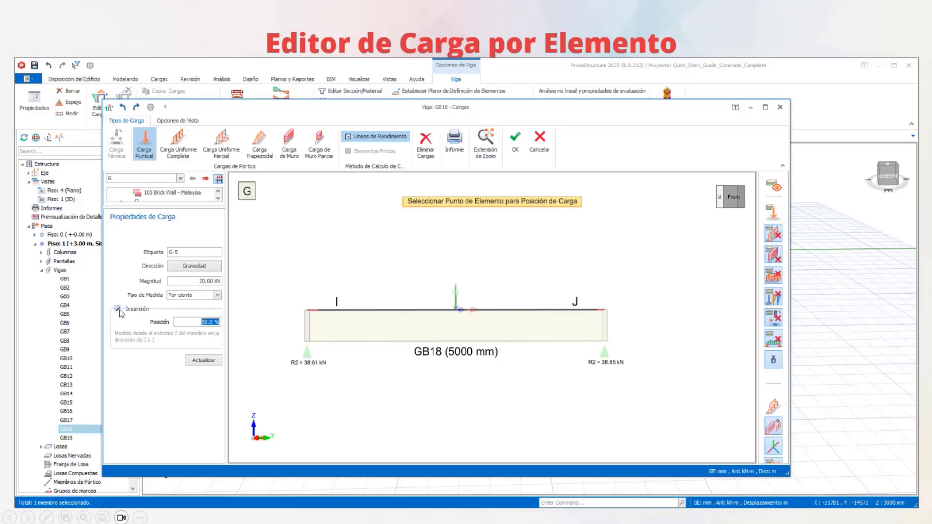
pyautogui.click(218, 295)
pyautogui.click(200, 310)
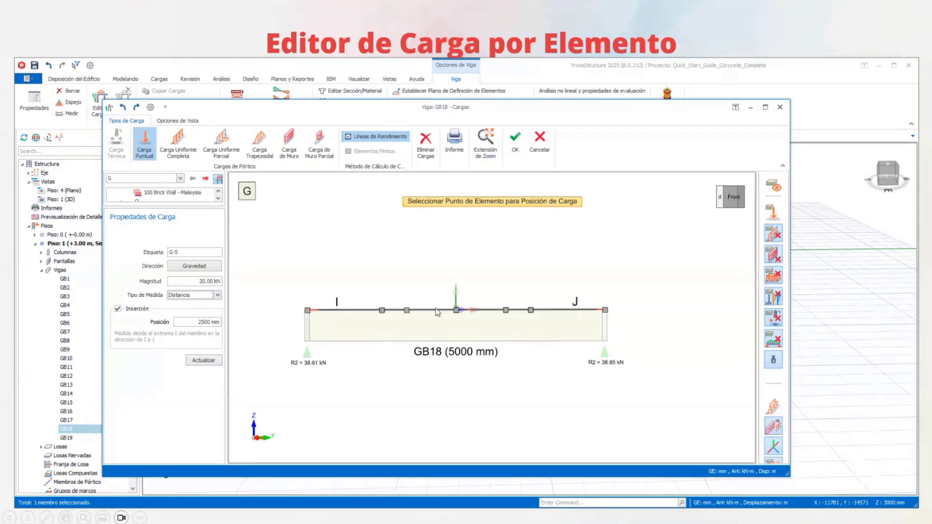
pyautogui.click(118, 309)
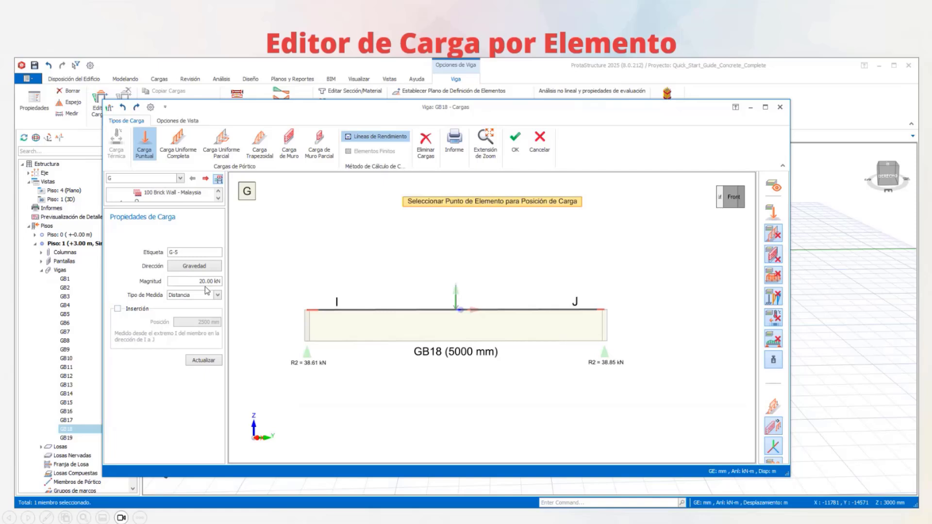
# - Set the point load's direction to Local 2 and show beam GB18 in a 3D view
pyautogui.click(215, 267)
pyautogui.click(217, 267)
pyautogui.click(217, 266)
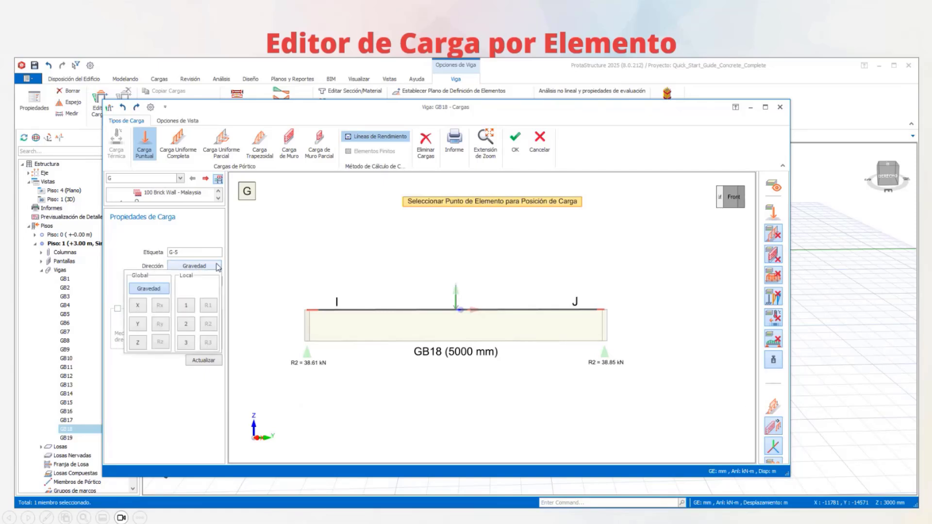
pyautogui.click(187, 324)
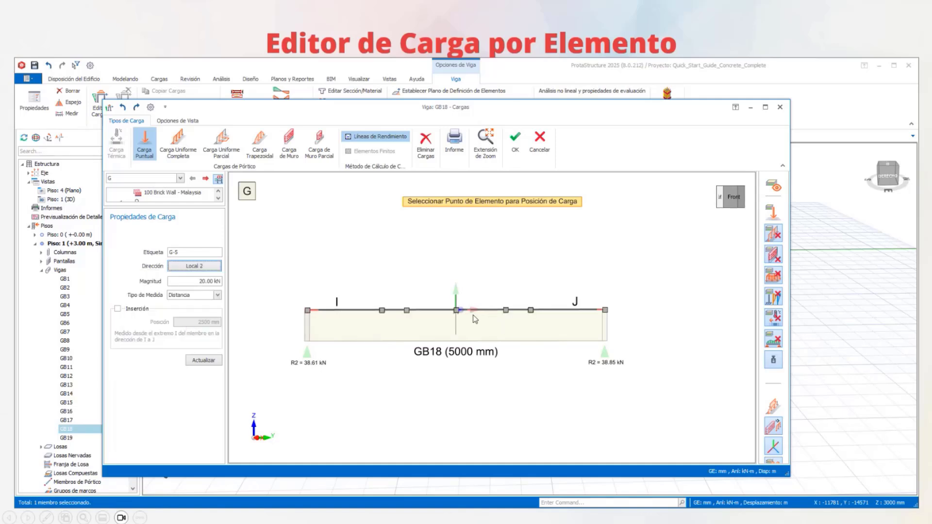
pyautogui.click(723, 206)
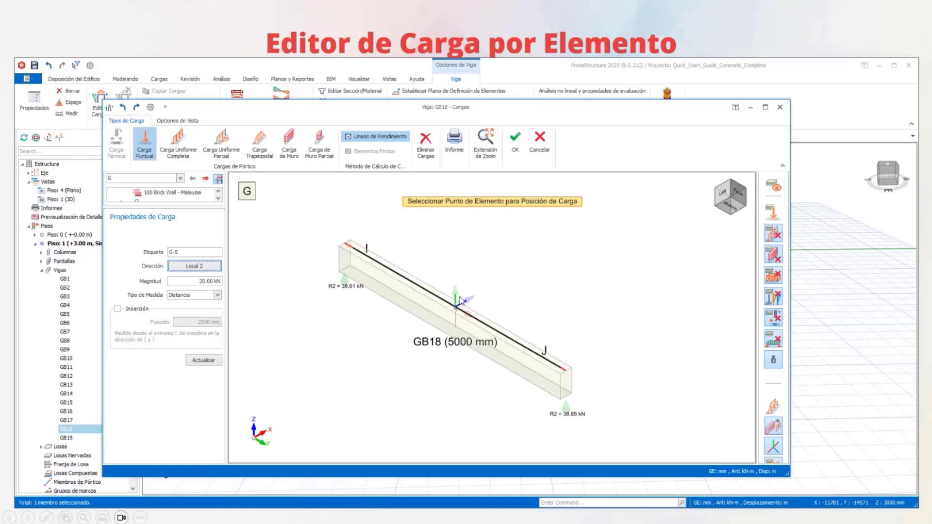
# - Try the Local 1 and Local 3 directions for the point load, comparing them with the beam's local axes
pyautogui.click(215, 268)
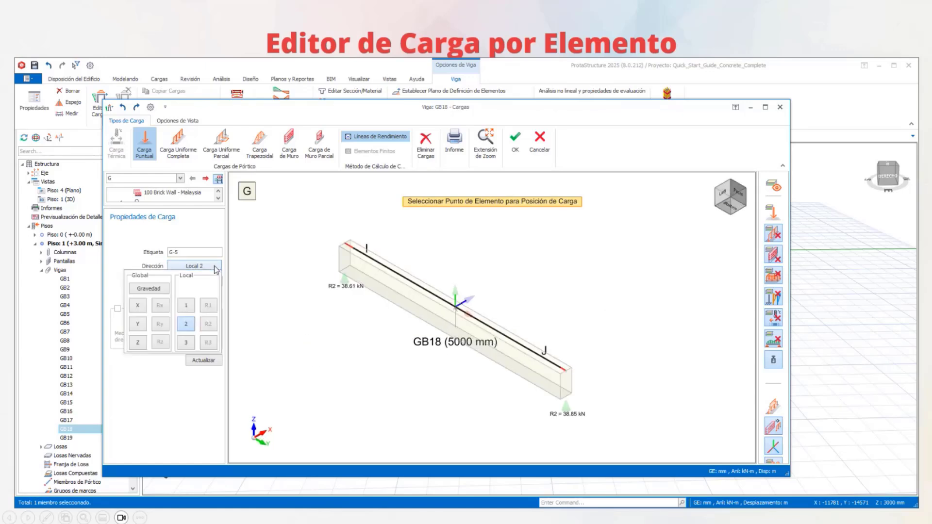
pyautogui.click(184, 308)
pyautogui.scroll(4, 465, 306)
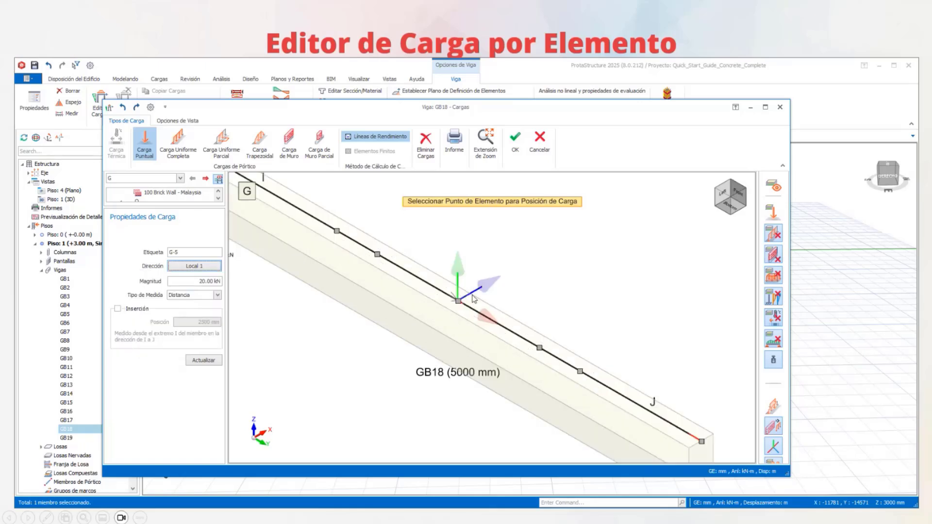
pyautogui.scroll(-4, 440, 307)
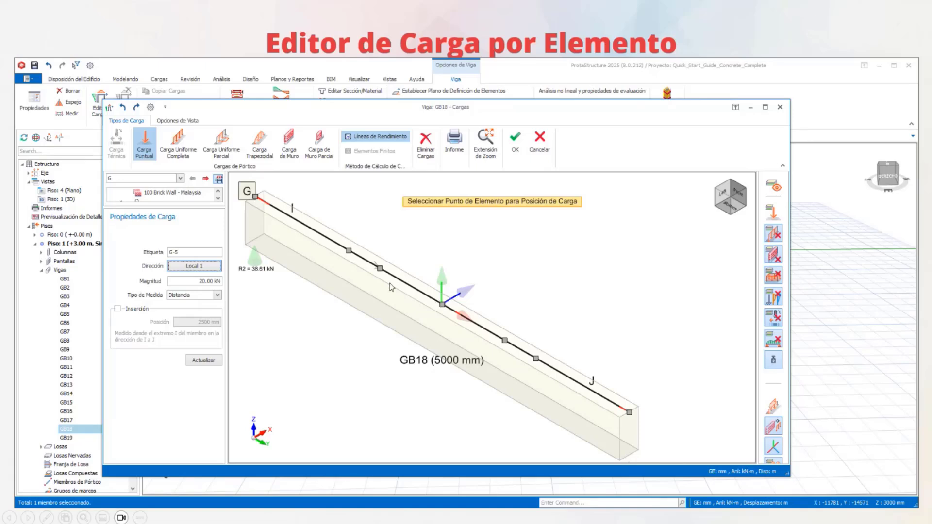
pyautogui.click(217, 268)
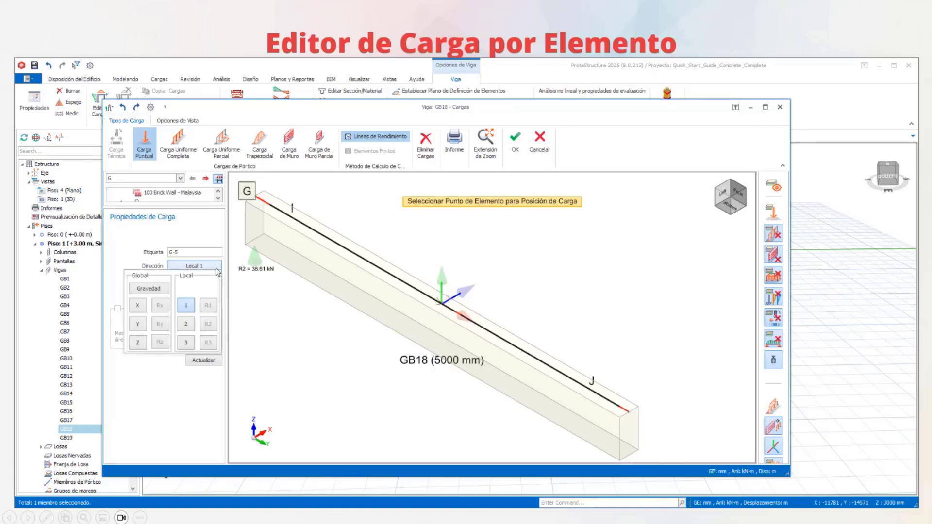
pyautogui.click(192, 343)
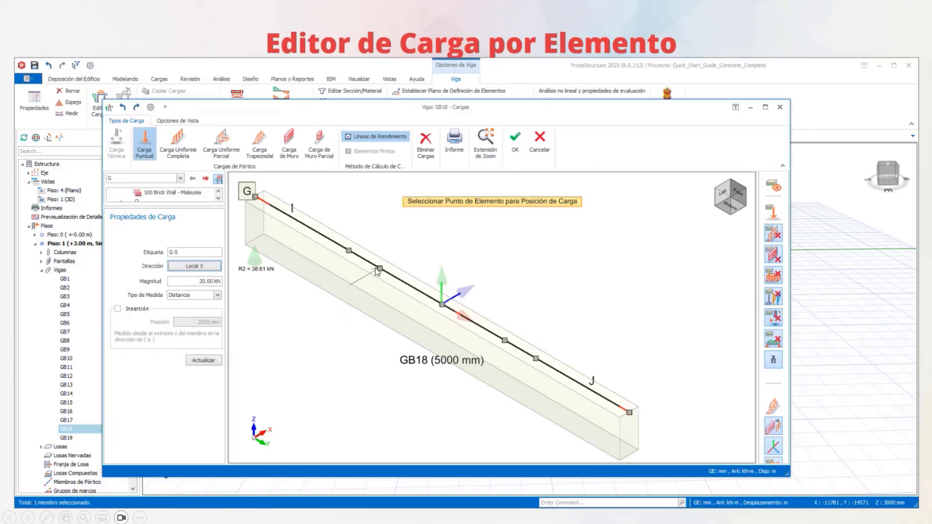
pyautogui.scroll(-3, 377, 272)
pyautogui.moveTo(377, 273); pyautogui.dragTo(395, 304, button='middle')
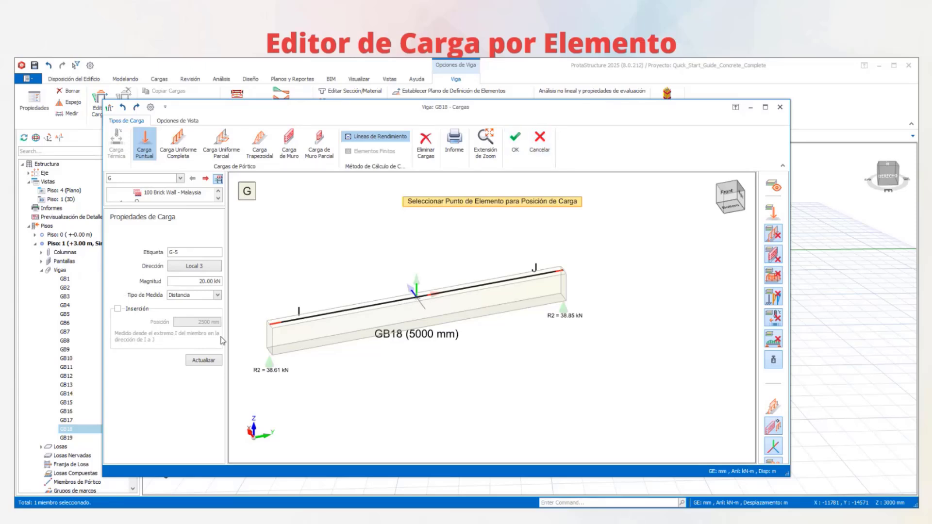
# - Set the point load's direction back to Gravedad and close beam GB18's load editor without saving the changes
pyautogui.click(214, 252)
pyautogui.click(196, 271)
pyautogui.click(157, 291)
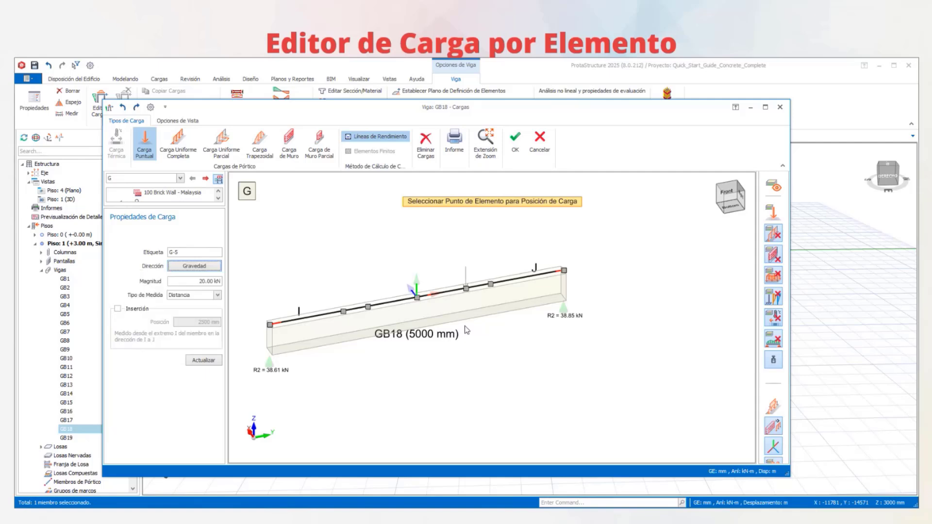
pyautogui.click(539, 143)
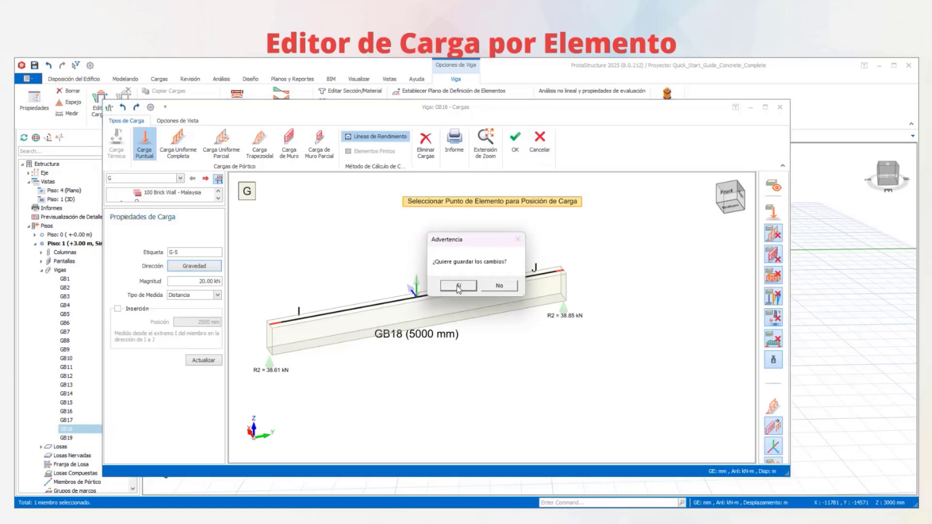
pyautogui.click(498, 285)
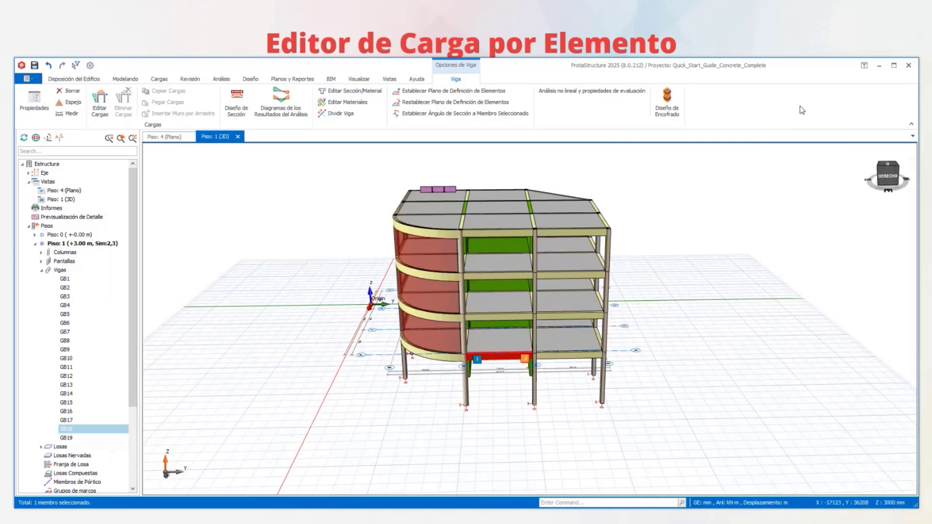
pyautogui.click(722, 41)
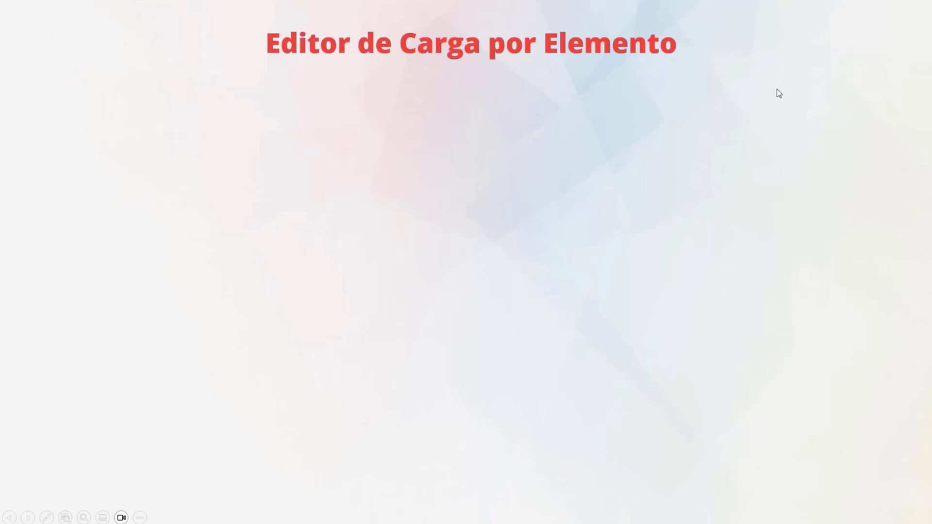
pyautogui.click(621, 192)
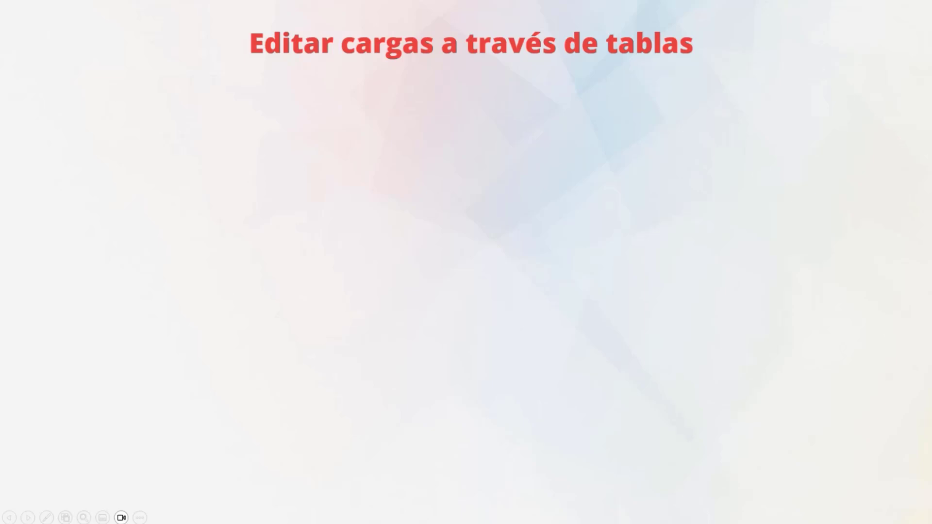
pyautogui.hotkey('alt', 'Tab')
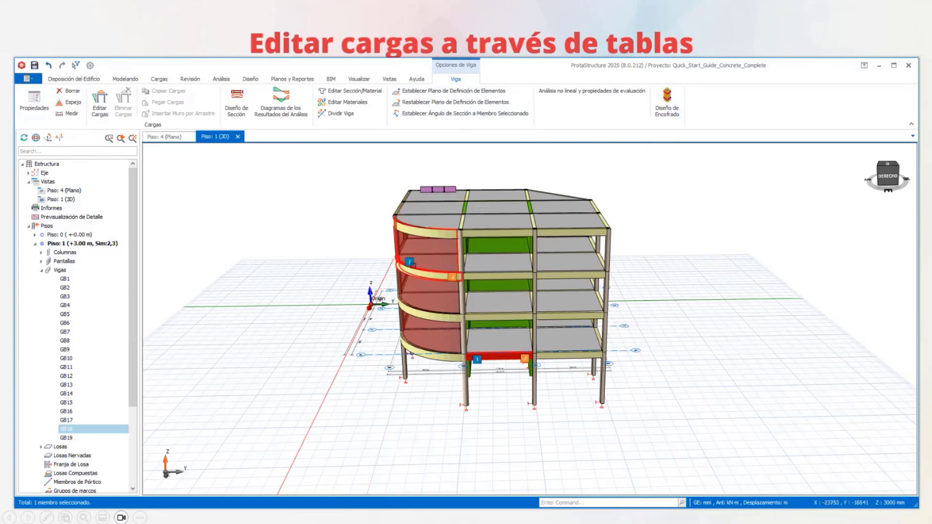
# - Collapse the Piso 1 branch, show the plan view, and make Piso 2 the active storey
pyautogui.moveTo(423, 258); pyautogui.dragTo(409, 228, button='middle')
pyautogui.keyDown('shift'); pyautogui.moveTo(618, 294); pyautogui.dragTo(558, 302, button='middle'); pyautogui.keyUp('shift')
pyautogui.click(35, 243)
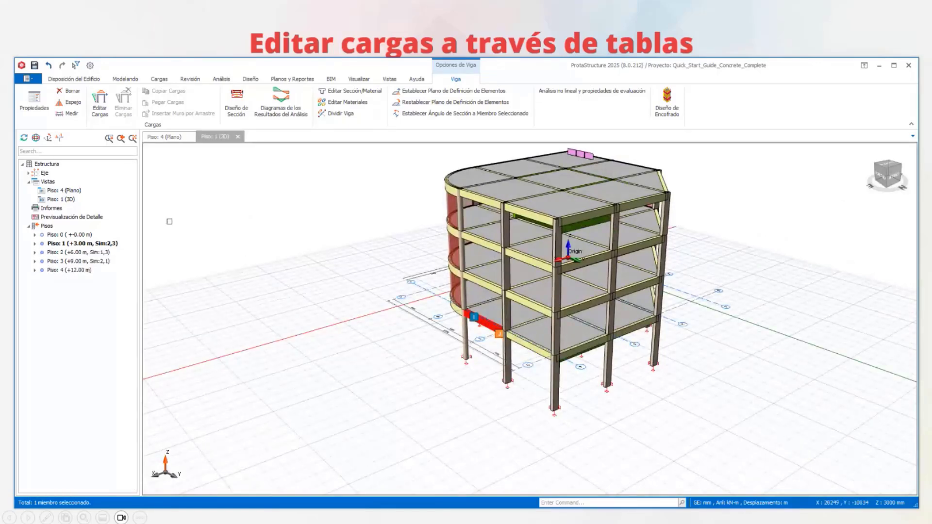
pyautogui.click(165, 137)
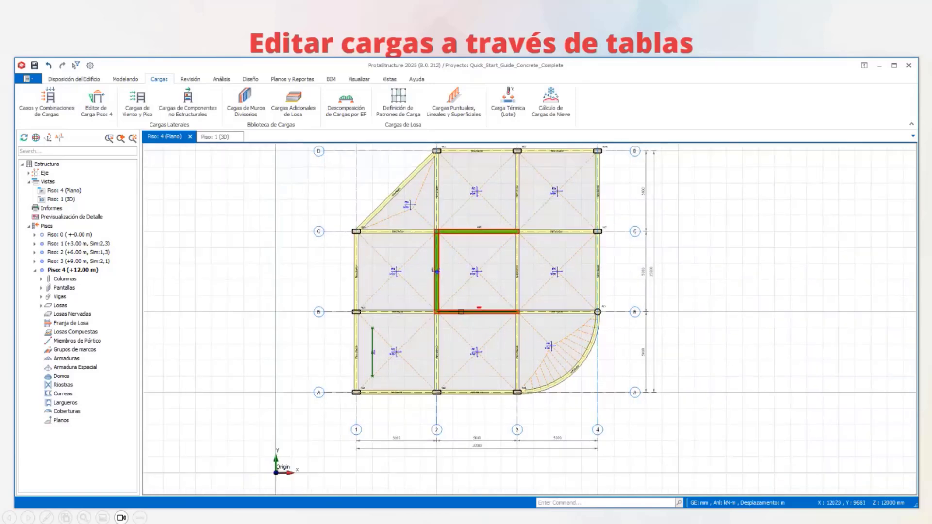
pyautogui.doubleClick(67, 253)
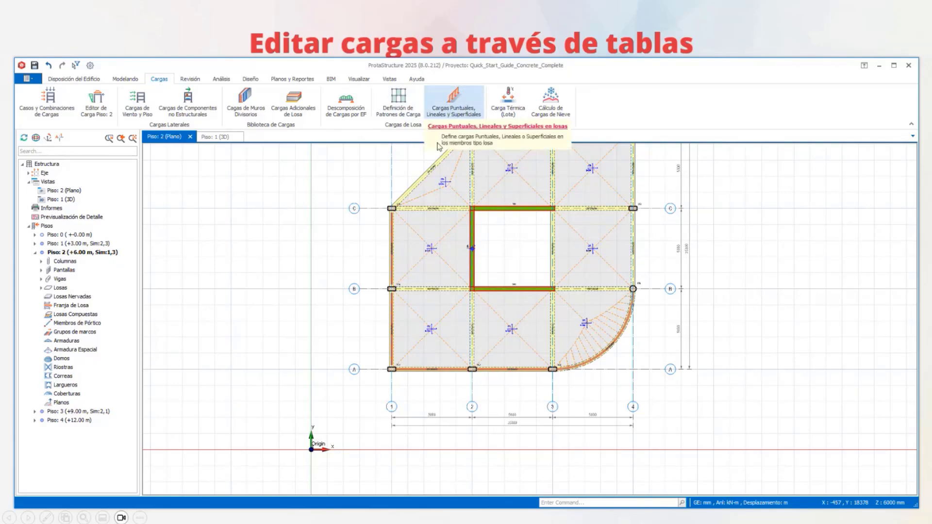
# - Set up a linear slab load on Piso 2 using the 100 Brick Wall - Malaysia type with a 3 m wall height
pyautogui.scroll(1, 451, 113)
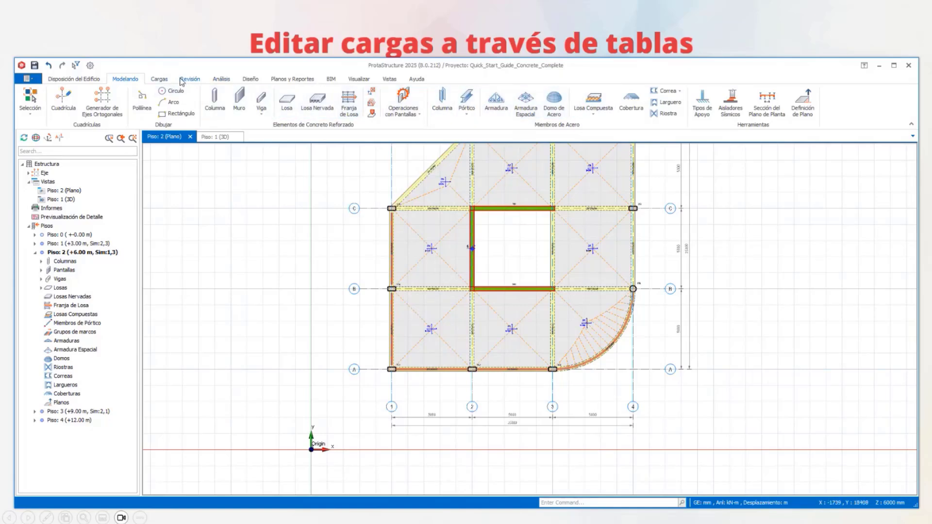
pyautogui.click(165, 79)
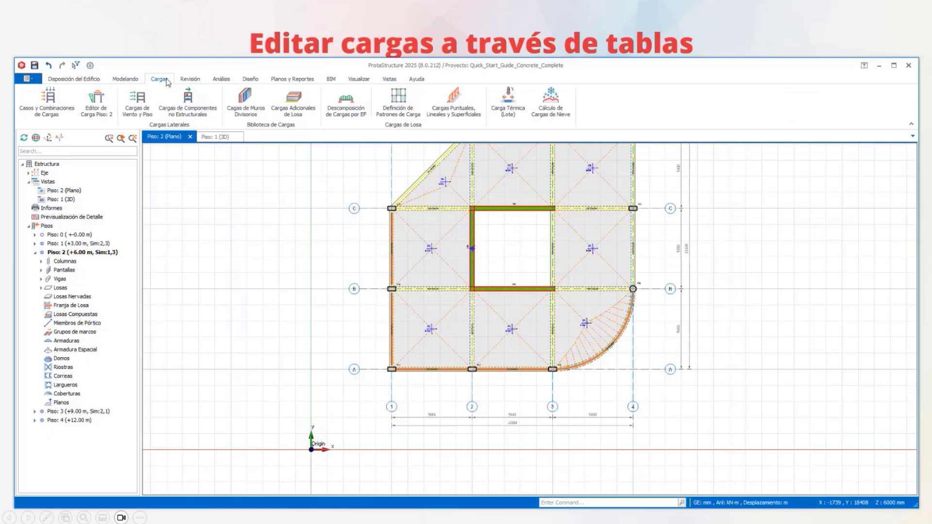
pyautogui.click(464, 117)
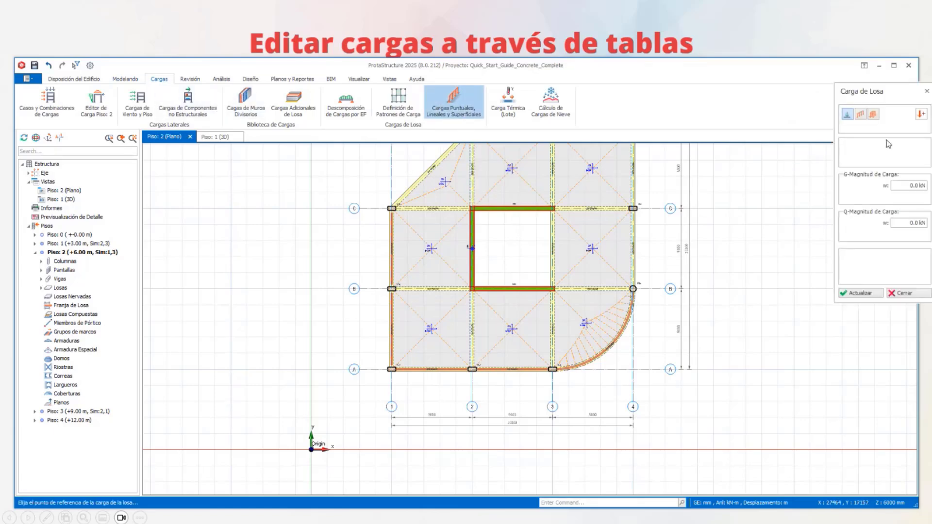
pyautogui.click(861, 115)
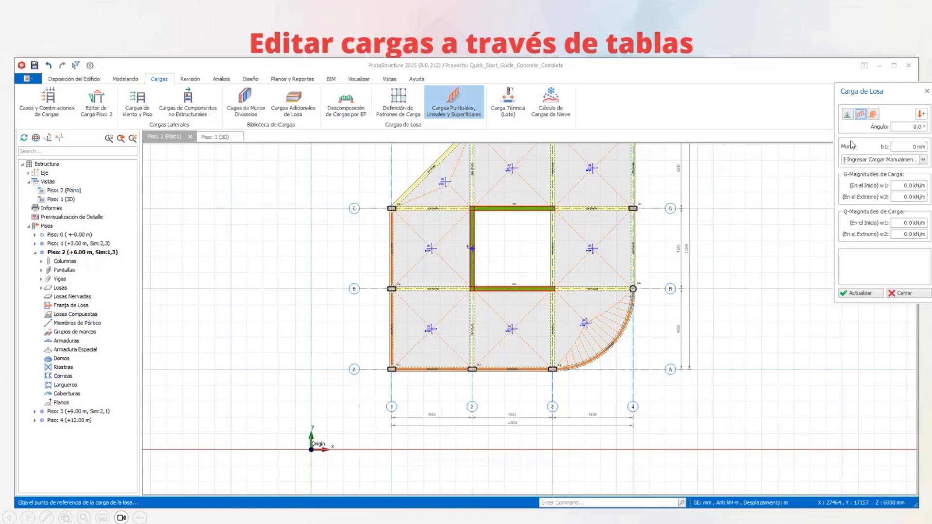
pyautogui.click(923, 159)
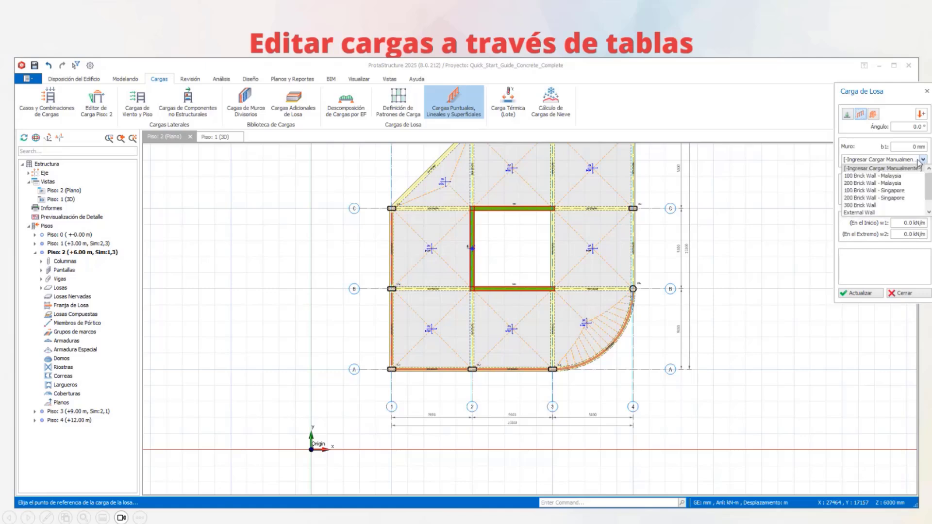
pyautogui.click(883, 178)
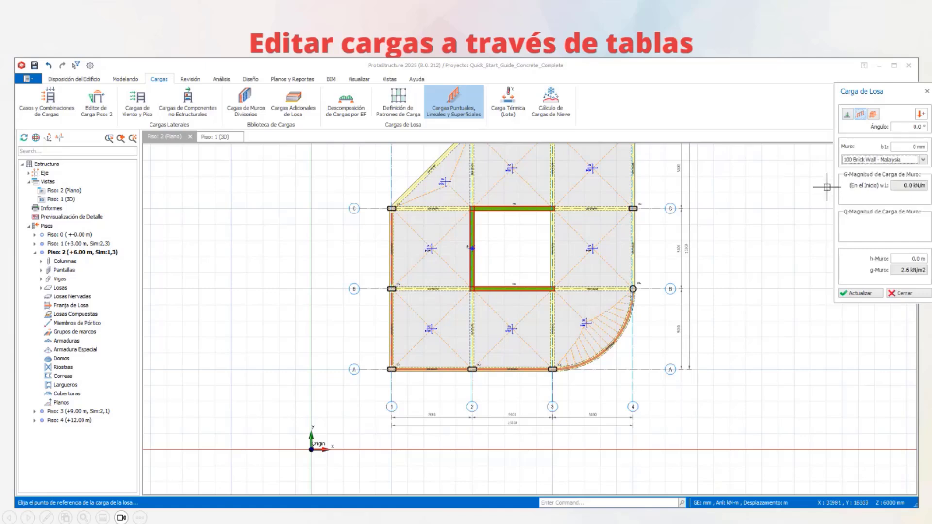
pyautogui.click(903, 259)
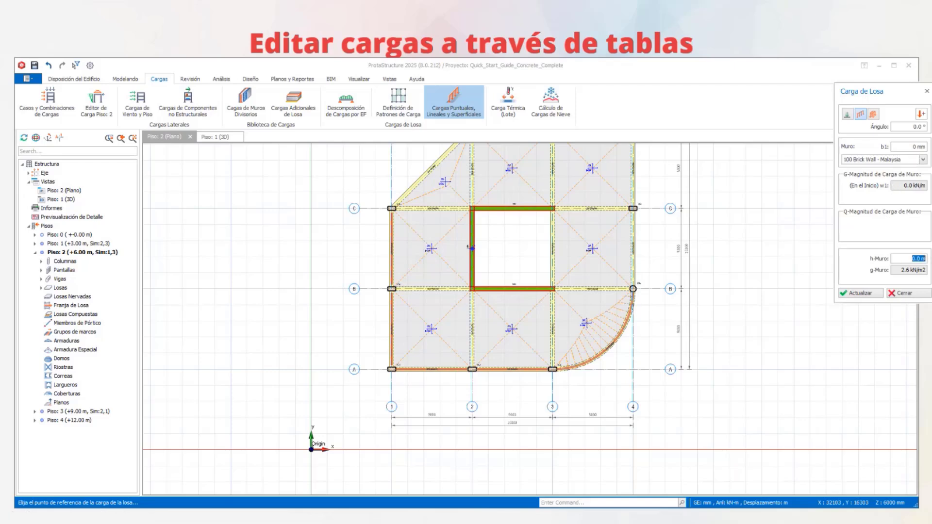
pyautogui.write('3')
# - Draw four connected wall loads on slab 2S2: 3000 mm in Y, about 1000 mm in X, about 1000 mm in Y, and a 45° diagonal
pyautogui.scroll(3, 436, 347)
pyautogui.scroll(2, 436, 347)
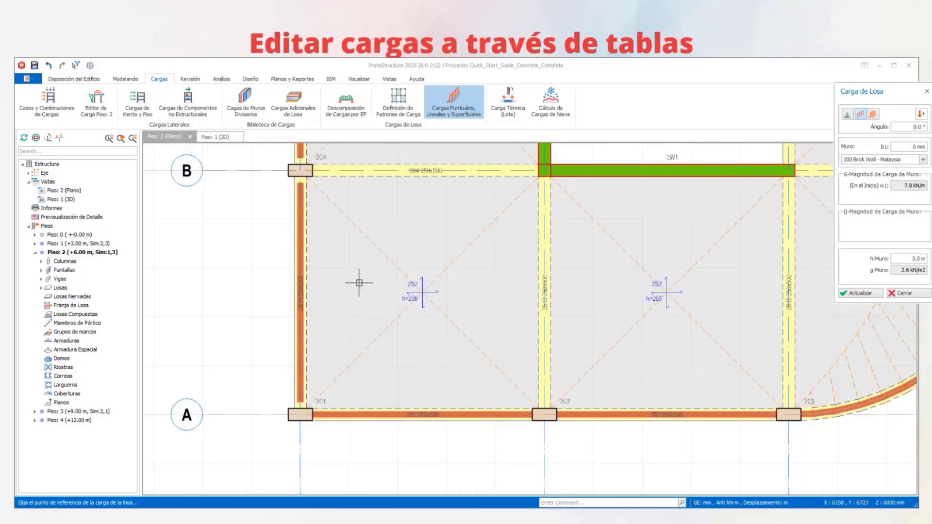
pyautogui.click(349, 365)
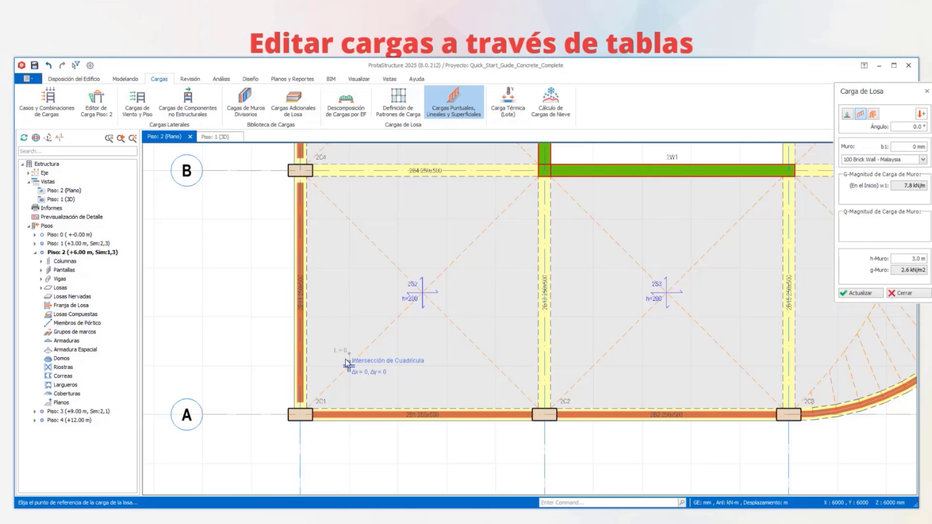
pyautogui.click(349, 218)
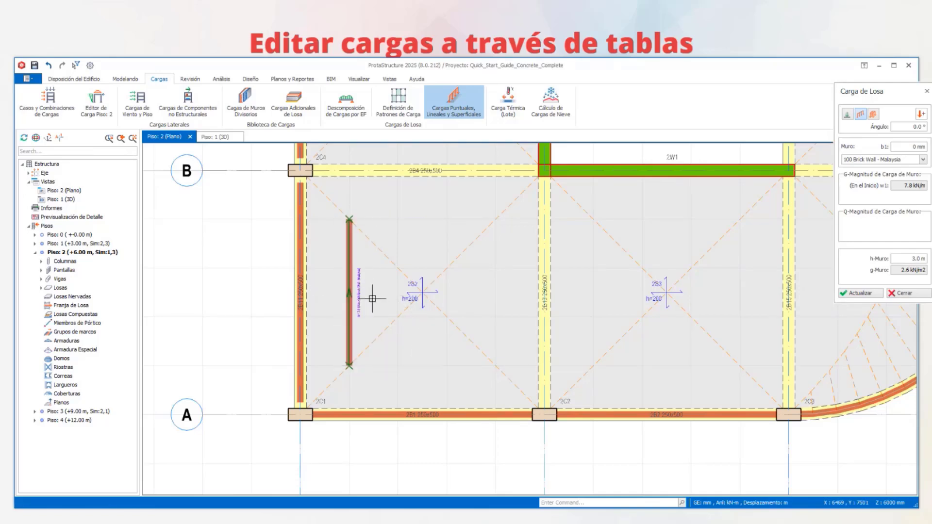
pyautogui.click(349, 365)
pyautogui.click(396, 367)
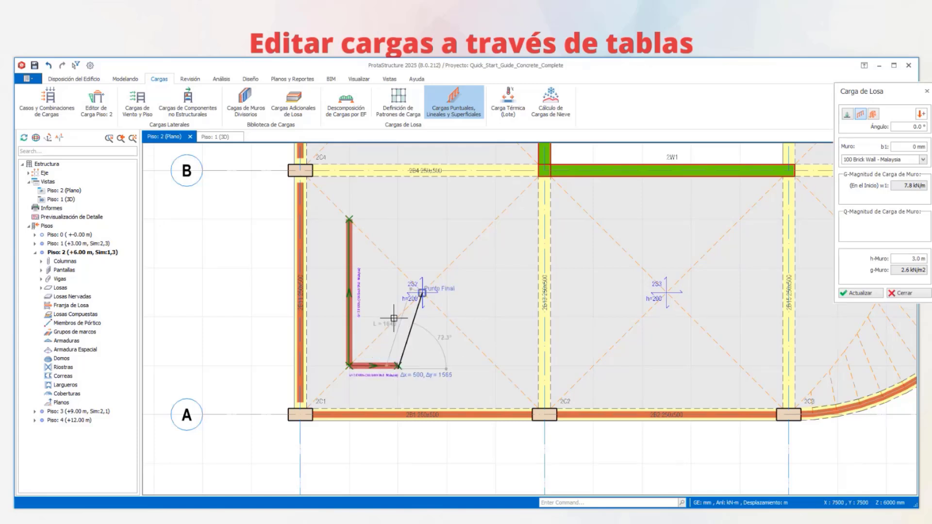
pyautogui.click(397, 316)
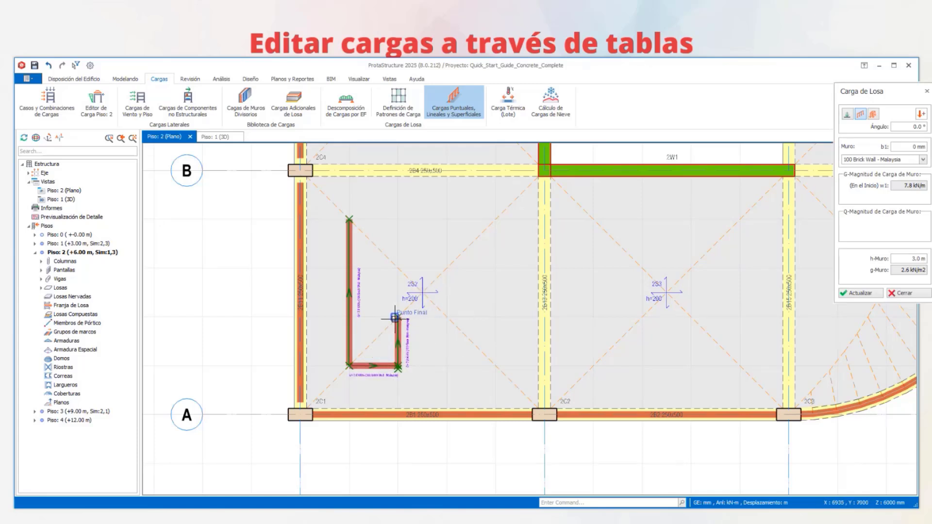
pyautogui.click(446, 269)
# - Examine slab 2S2's new wall loads in the 3D view and read the slab's load information
pyautogui.scroll(-3, 427, 301)
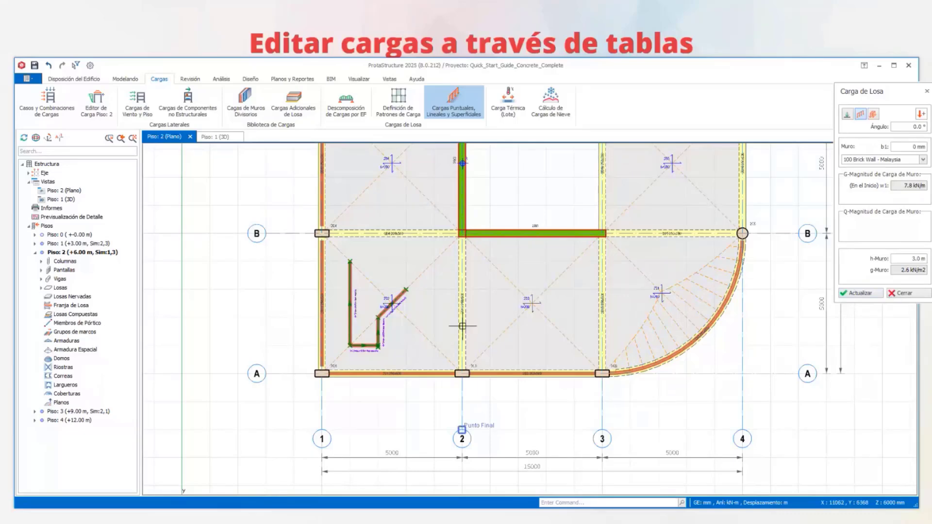
pyautogui.moveTo(489, 305); pyautogui.dragTo(472, 321, button='middle')
pyautogui.click(218, 138)
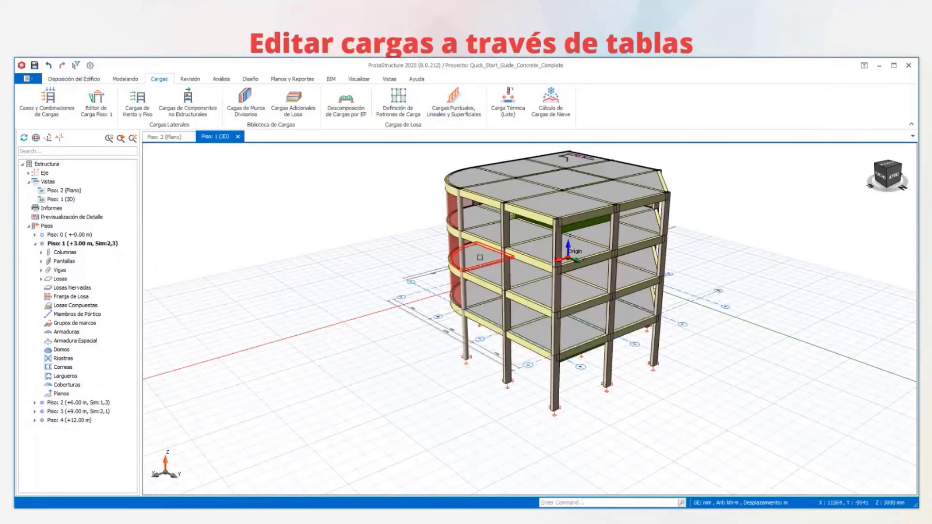
pyautogui.moveTo(480, 257)
pyautogui.mouseDown(button='middle')
pyautogui.moveTo(434, 272)
pyautogui.moveTo(364, 272)
pyautogui.mouseUp(button='middle')
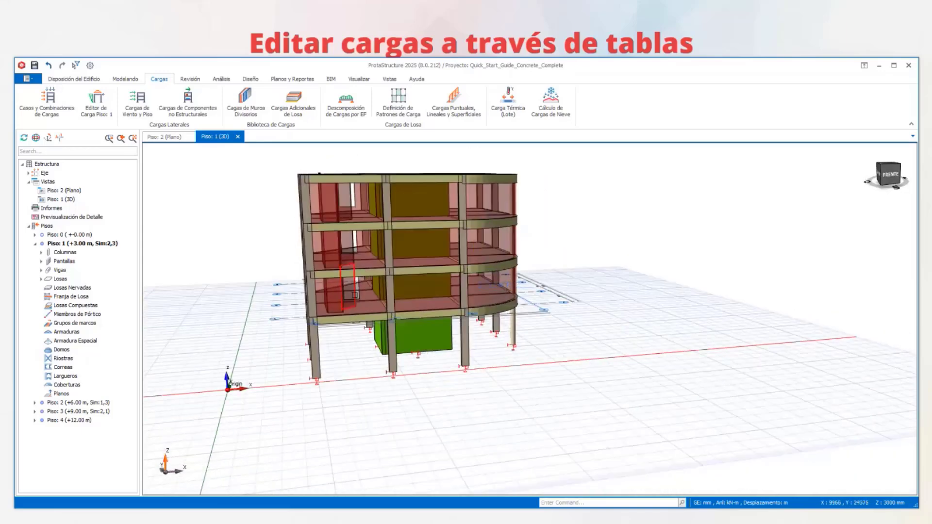
pyautogui.scroll(4, 341, 307)
pyautogui.scroll(2, 341, 306)
pyautogui.moveTo(341, 307); pyautogui.dragTo(349, 324, button='middle')
pyautogui.moveTo(368, 212)
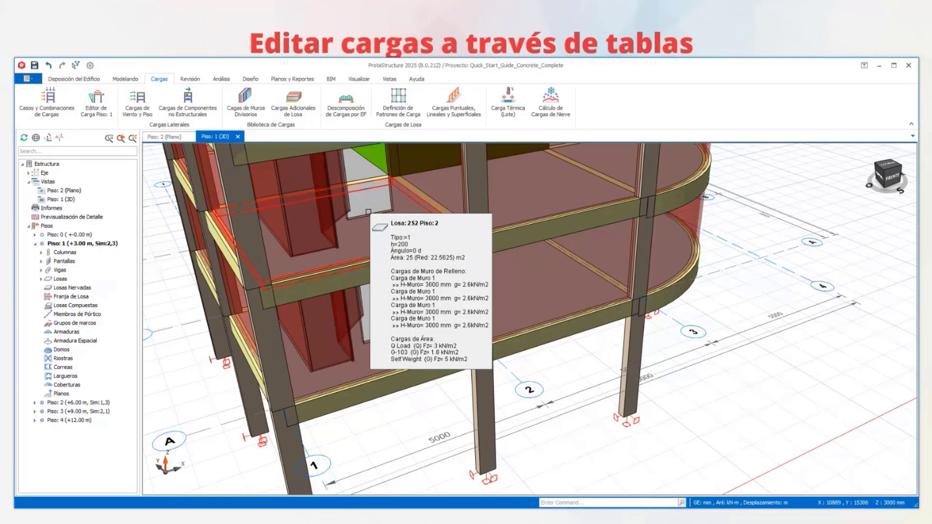
pyautogui.moveTo(368, 212); pyautogui.dragTo(402, 245, button='middle')
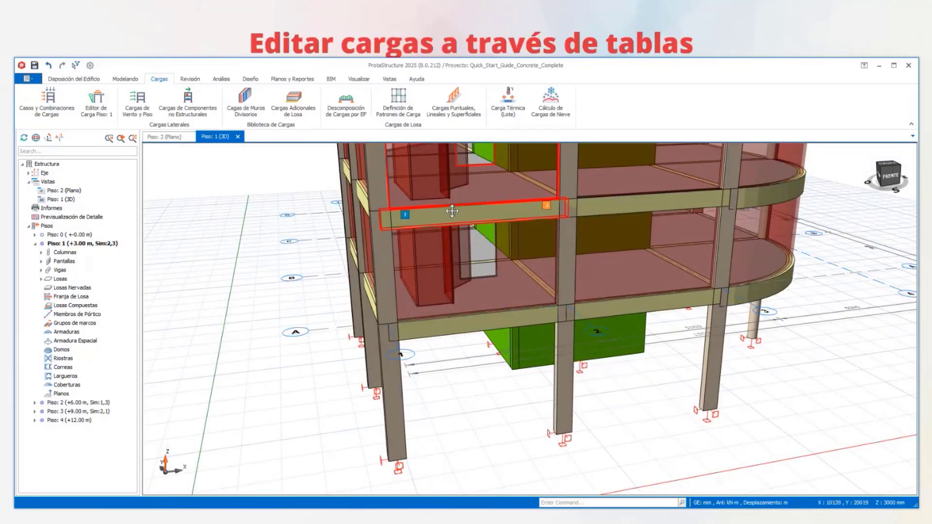
pyautogui.moveTo(451, 210); pyautogui.dragTo(401, 296, button='middle')
pyautogui.scroll(1, 407, 316)
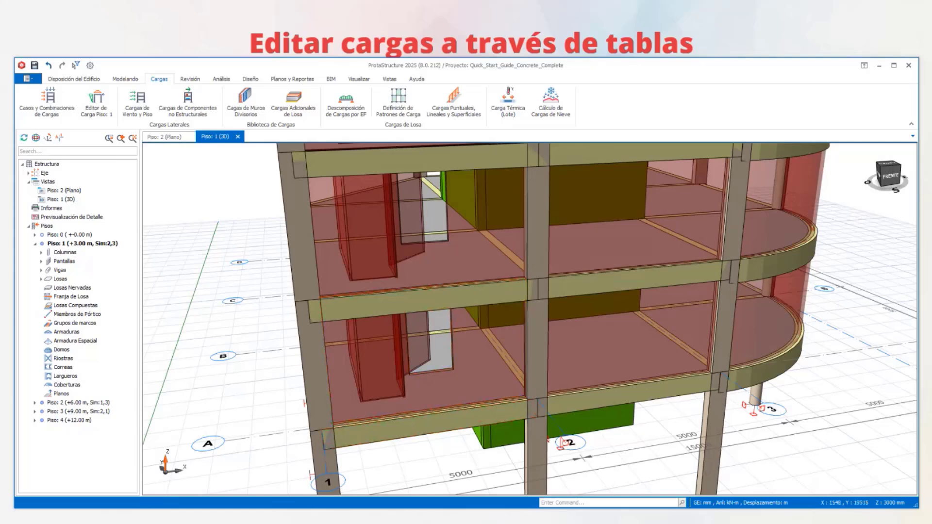
# - Inspect slabs 2S2, 2S3 and 2S1 and the curved edge beam's wall load in the Piso 2 plan
pyautogui.click(164, 137)
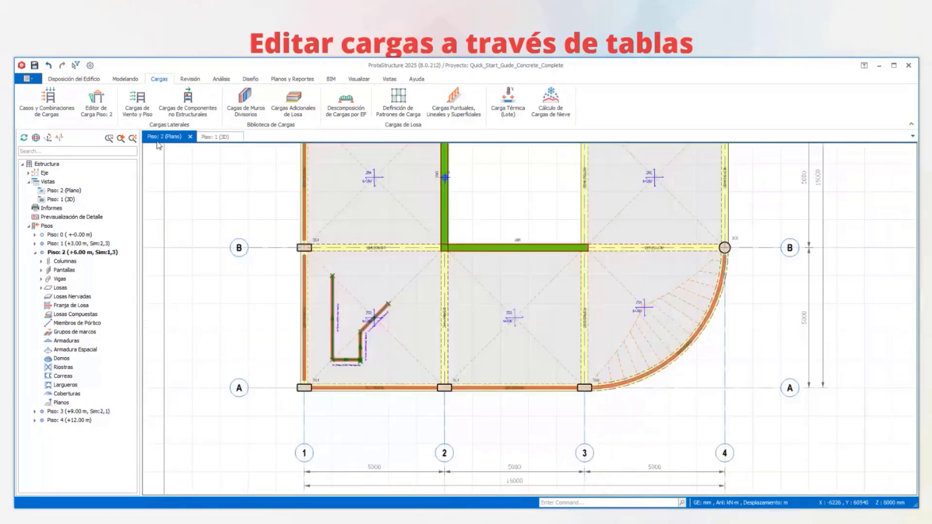
pyautogui.moveTo(383, 328); pyautogui.dragTo(366, 381, button='middle')
pyautogui.scroll(-1, 485, 303)
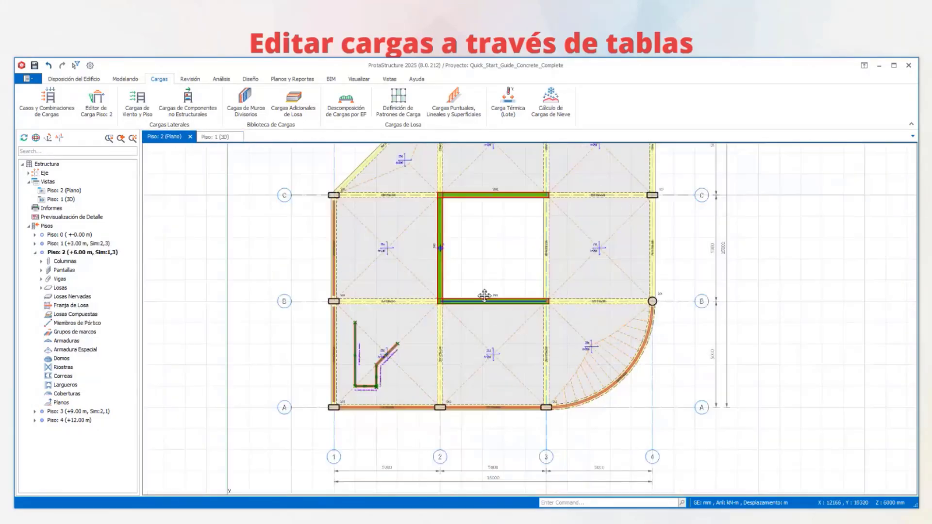
pyautogui.moveTo(484, 295); pyautogui.dragTo(442, 352, button='middle')
pyautogui.scroll(3, 335, 403)
pyautogui.moveTo(335, 403); pyautogui.dragTo(255, 283, button='middle')
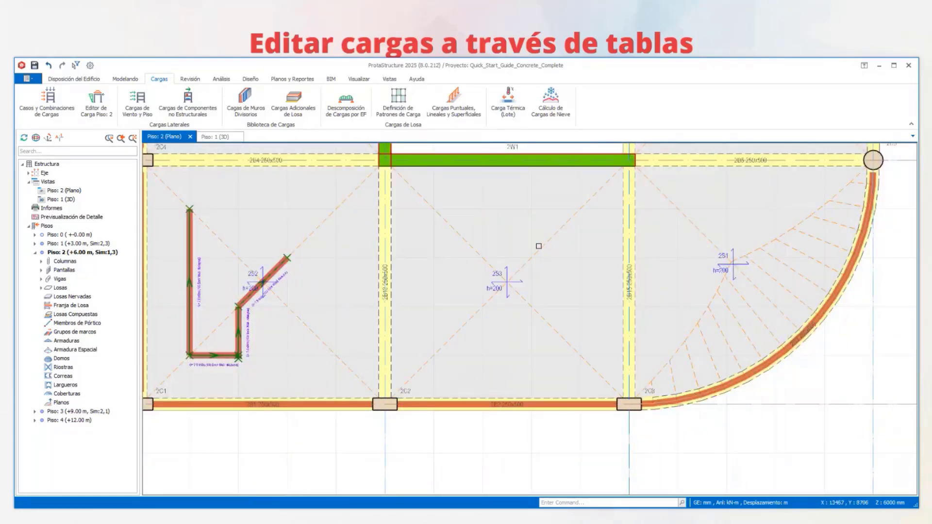
pyautogui.moveTo(730, 289); pyautogui.dragTo(556, 319, button='middle')
pyautogui.scroll(2, 557, 299)
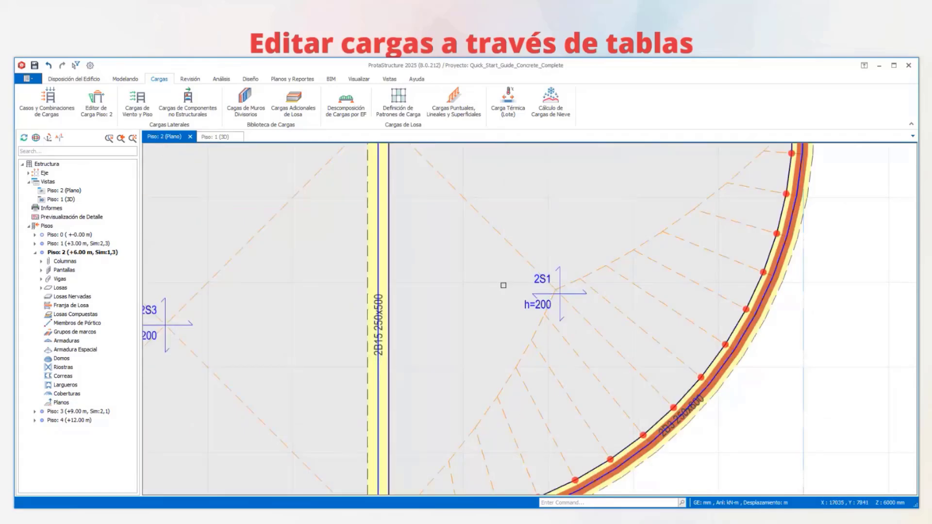
pyautogui.scroll(-1, 493, 266)
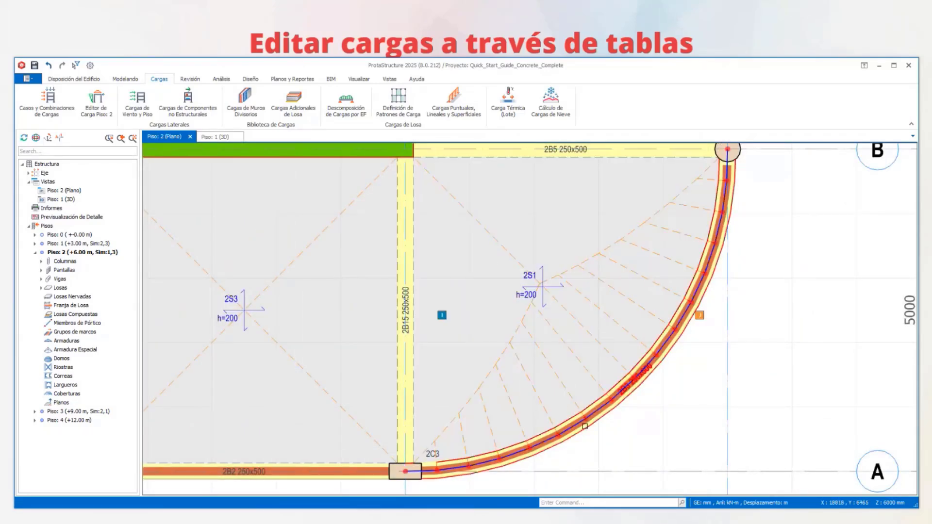
pyautogui.scroll(-1, 560, 247)
pyautogui.moveTo(563, 259); pyautogui.dragTo(548, 424, button='middle')
pyautogui.moveTo(478, 256); pyautogui.dragTo(608, 268, button='middle')
pyautogui.scroll(-2, 614, 250)
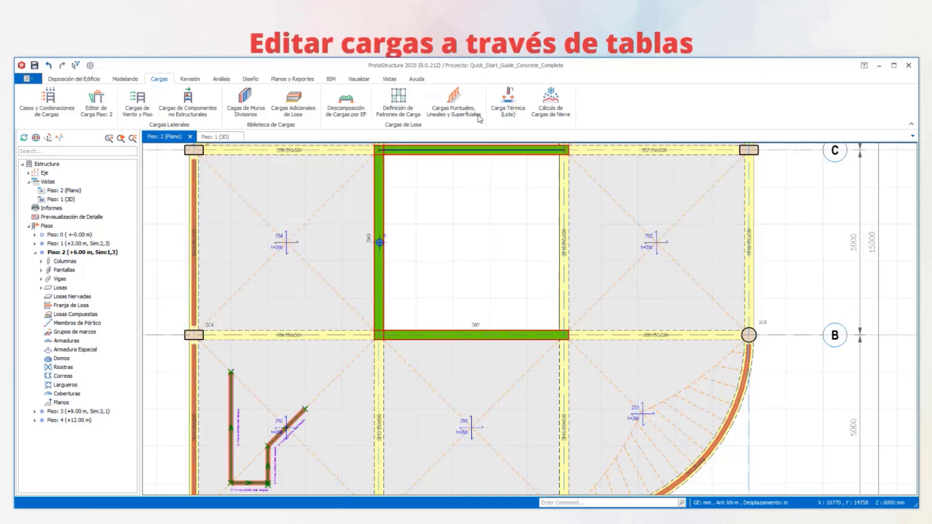
# - Place a rectangular area load of 3 kN/m2 dead load (G) on slab 2S3, between the slab's centre and axis B
pyautogui.scroll(-2, 319, 358)
pyautogui.moveTo(319, 357)
pyautogui.mouseDown(button='middle')
pyautogui.moveTo(354, 281)
pyautogui.moveTo(303, 352)
pyautogui.mouseUp(button='middle')
pyautogui.click(453, 102)
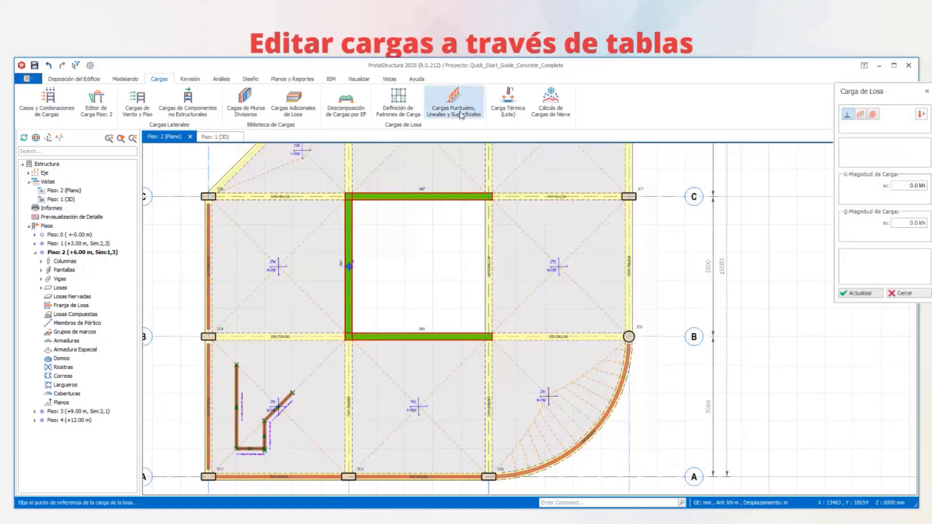
pyautogui.click(873, 114)
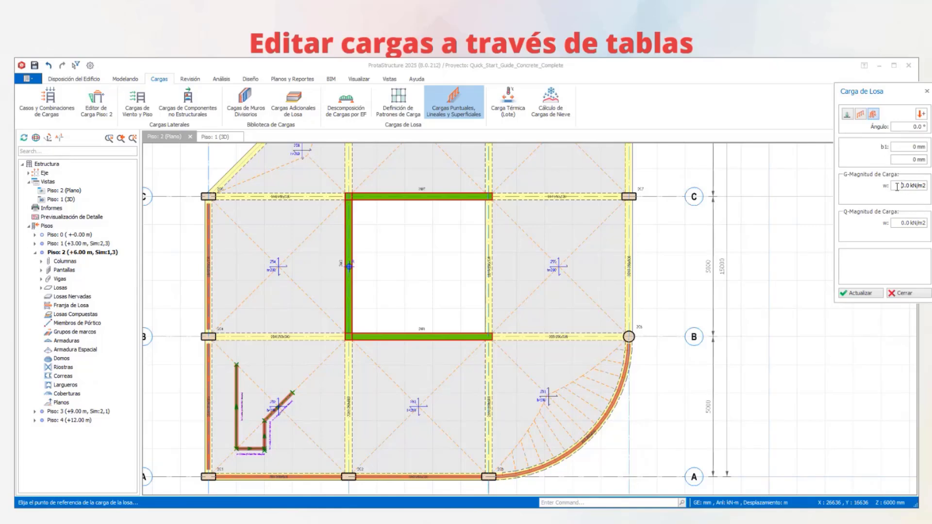
pyautogui.click(898, 187)
pyautogui.write('3')
pyautogui.moveTo(395, 367); pyautogui.dragTo(408, 323, button='middle')
pyautogui.moveTo(407, 322); pyautogui.dragTo(450, 359)
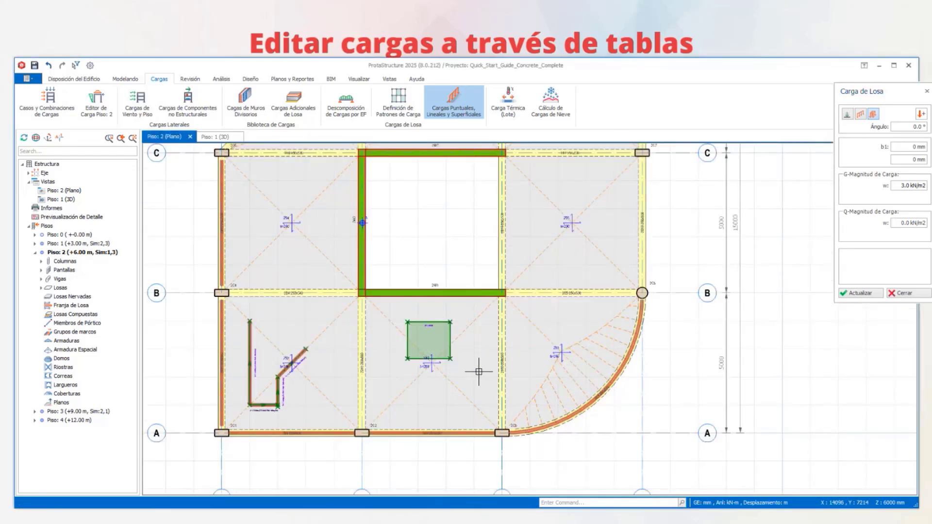
# - Inspect the area load and the wall loads on all storeys in the 3D view
pyautogui.click(221, 138)
pyautogui.moveTo(613, 320)
pyautogui.mouseDown(button='middle')
pyautogui.moveTo(628, 327)
pyautogui.moveTo(545, 314)
pyautogui.moveTo(590, 313)
pyautogui.moveTo(613, 333)
pyautogui.mouseUp(button='middle')
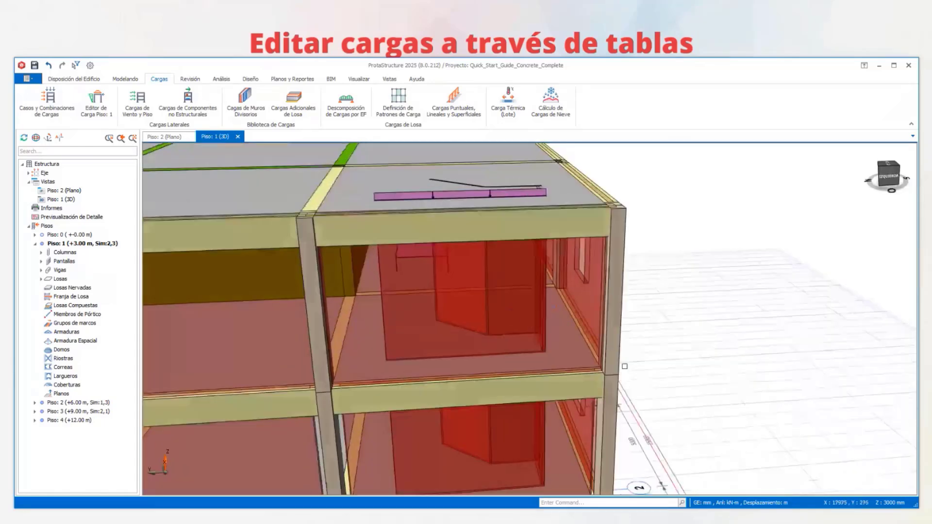
pyautogui.scroll(-2, 624, 366)
pyautogui.scroll(2, 551, 215)
pyautogui.keyDown('shift'); pyautogui.moveTo(551, 215); pyautogui.dragTo(507, 281, button='middle'); pyautogui.keyUp('shift')
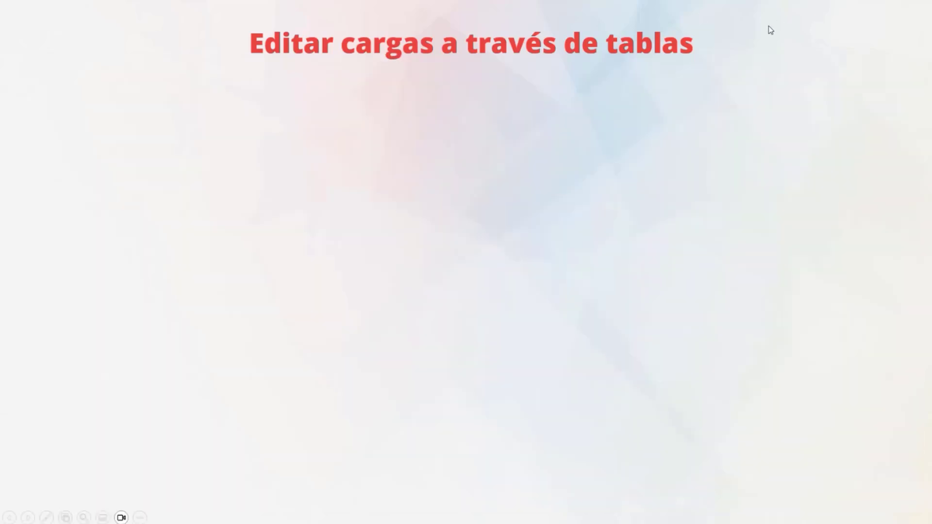
pyautogui.click(768, 26)
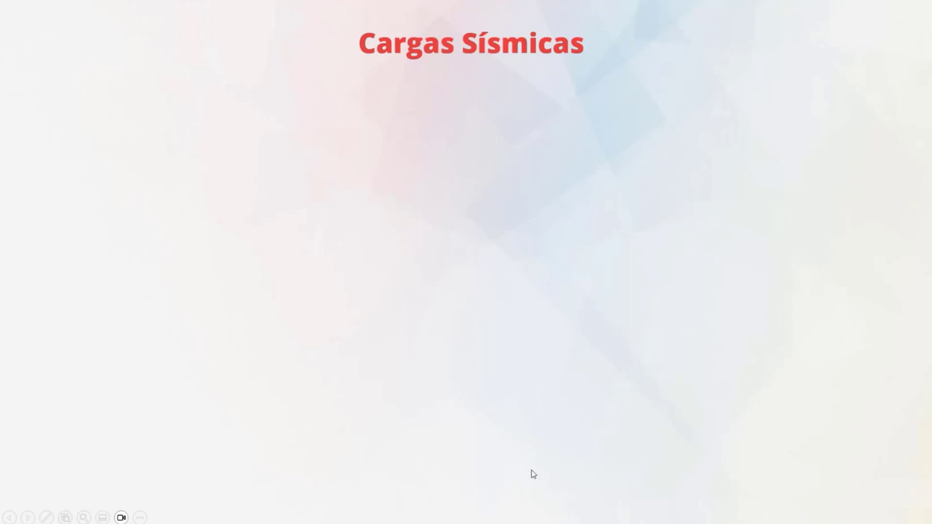
# - Set the project's load code to NSR-10 B and its wind load code to the Colombian NSR-10
pyautogui.click(502, 331)
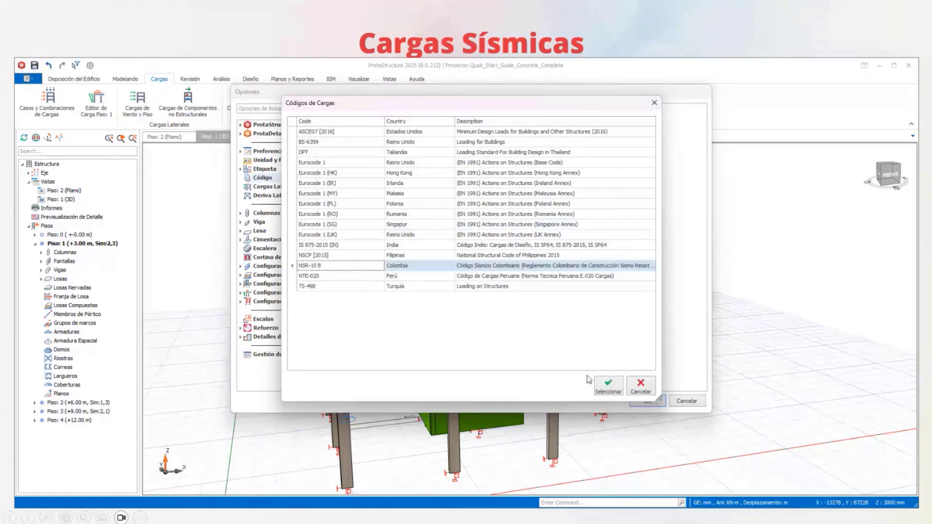
pyautogui.click(603, 385)
pyautogui.click(420, 302)
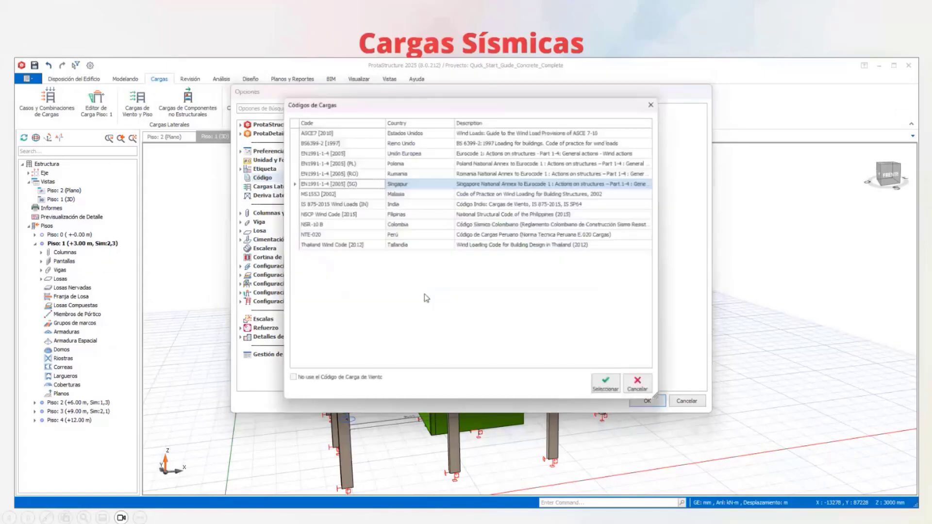
pyautogui.click(320, 224)
pyautogui.click(601, 384)
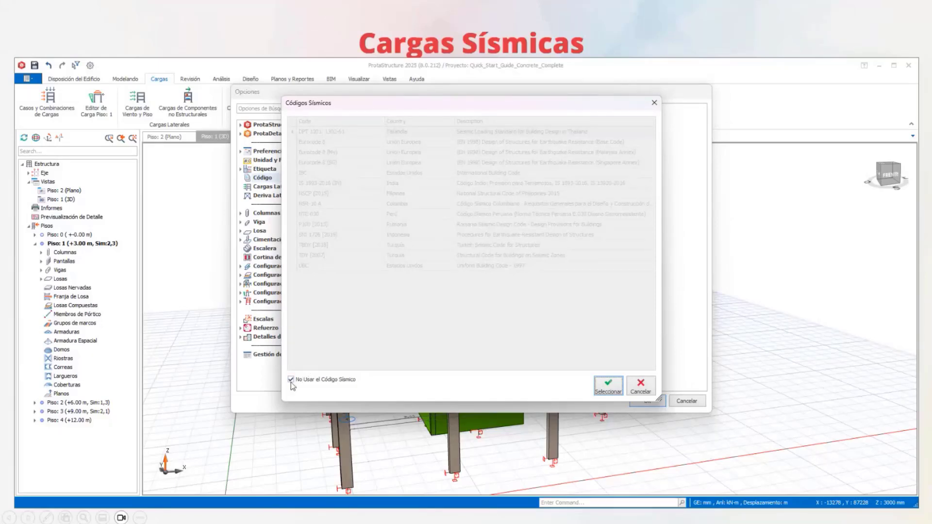
# - Enable the use of a seismic code, choose the Colombian NSR-10 A and apply the project's code changes
pyautogui.click(291, 380)
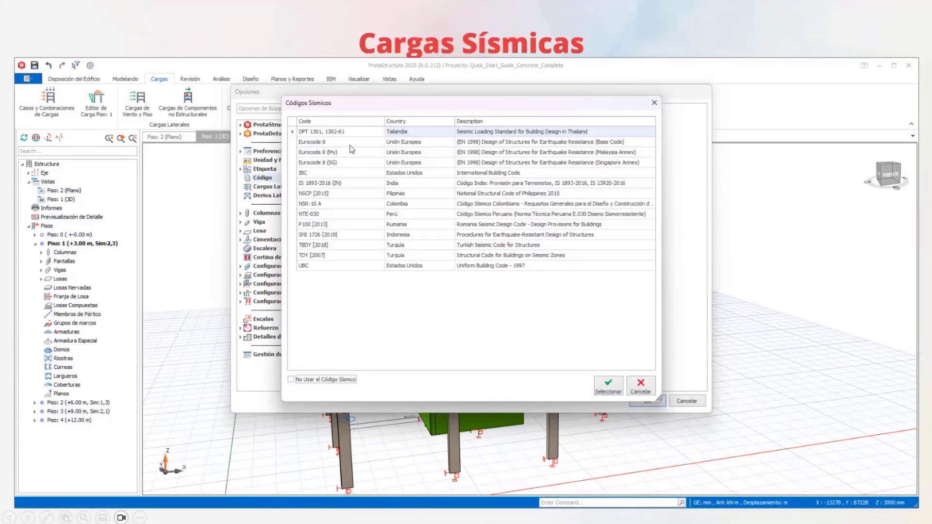
pyautogui.click(405, 206)
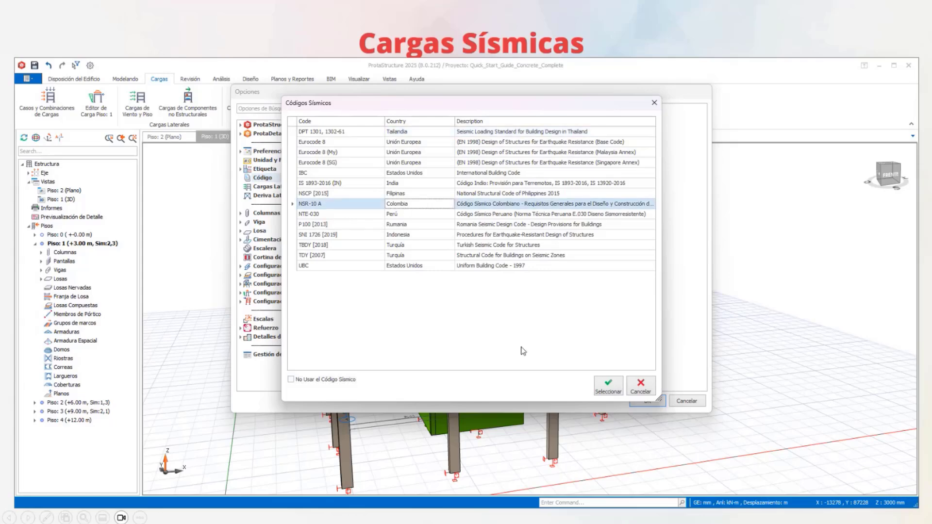
pyautogui.click(607, 386)
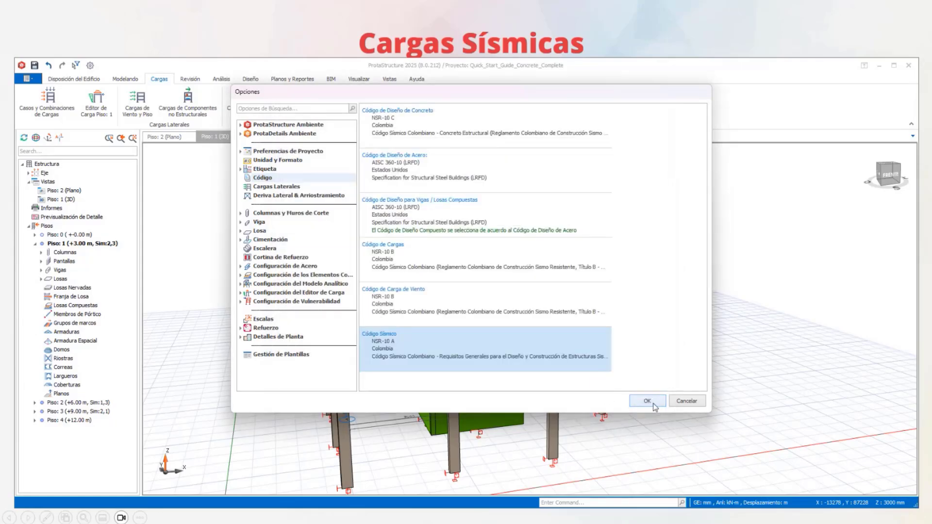
pyautogui.click(641, 403)
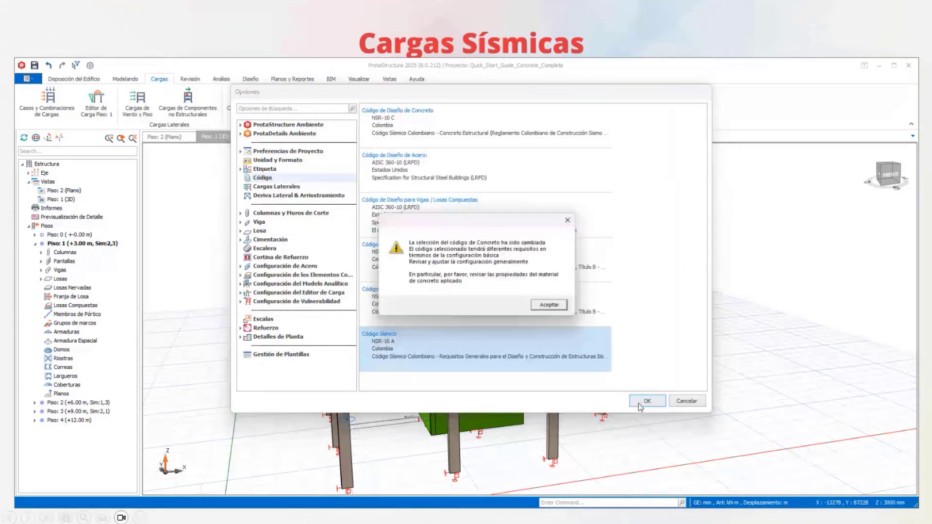
pyautogui.click(549, 306)
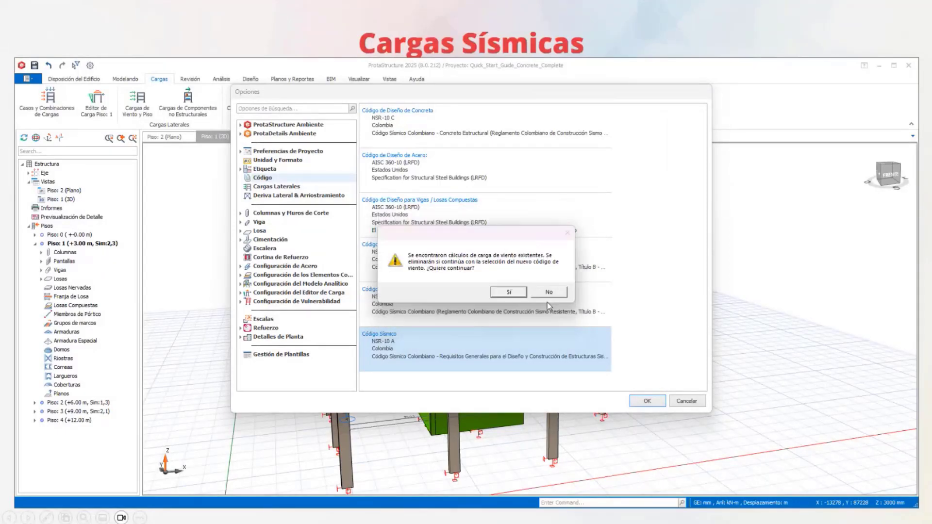
pyautogui.click(546, 301)
pyautogui.moveTo(546, 302)
pyautogui.mouseDown(button='middle')
pyautogui.moveTo(584, 277)
pyautogui.moveTo(442, 296)
pyautogui.moveTo(410, 278)
pyautogui.moveTo(483, 275)
pyautogui.moveTo(450, 251)
pyautogui.moveTo(541, 297)
pyautogui.moveTo(634, 291)
pyautogui.moveTo(686, 298)
pyautogui.moveTo(703, 313)
pyautogui.moveTo(534, 321)
pyautogui.moveTo(441, 338)
pyautogui.moveTo(443, 356)
pyautogui.moveTo(333, 263)
pyautogui.moveTo(358, 248)
pyautogui.mouseUp(button='middle')
pyautogui.scroll(-2, 482, 275)
pyautogui.scroll(2, 611, 310)
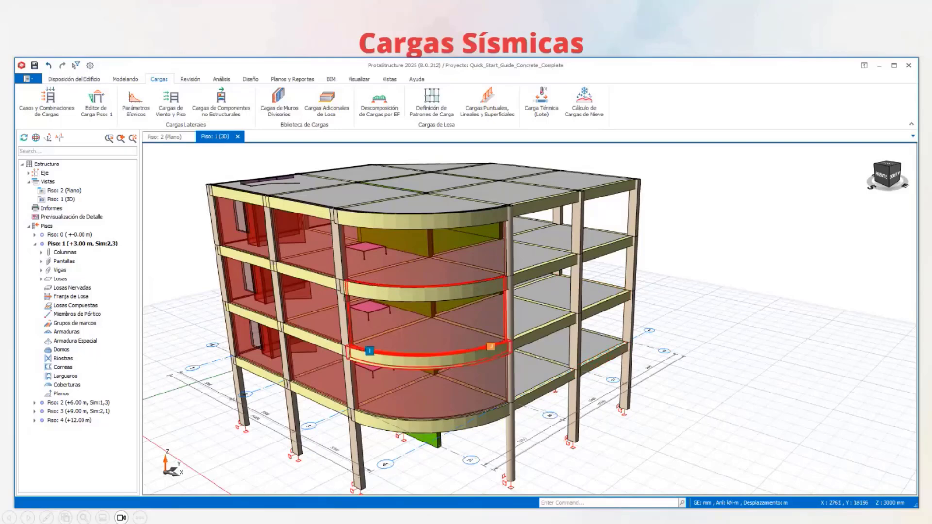
pyautogui.scroll(-1, 626, 290)
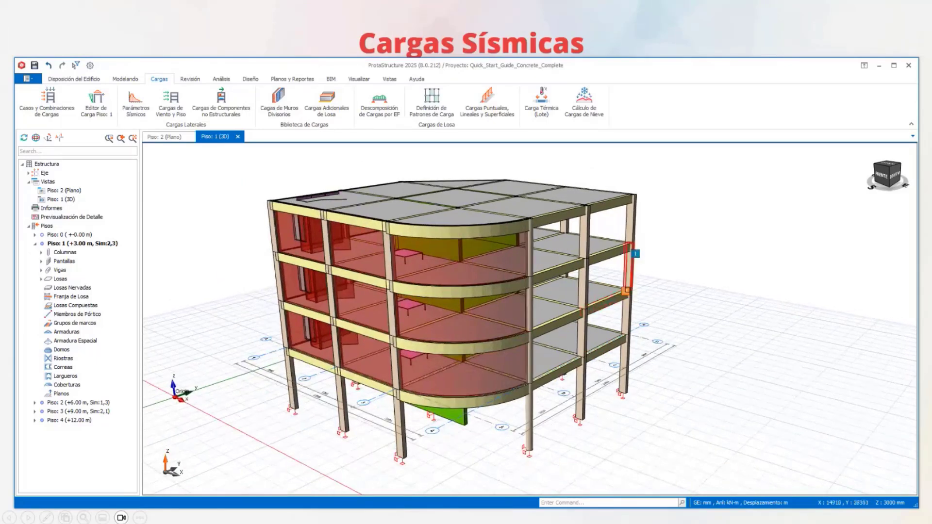
pyautogui.scroll(-1, 642, 285)
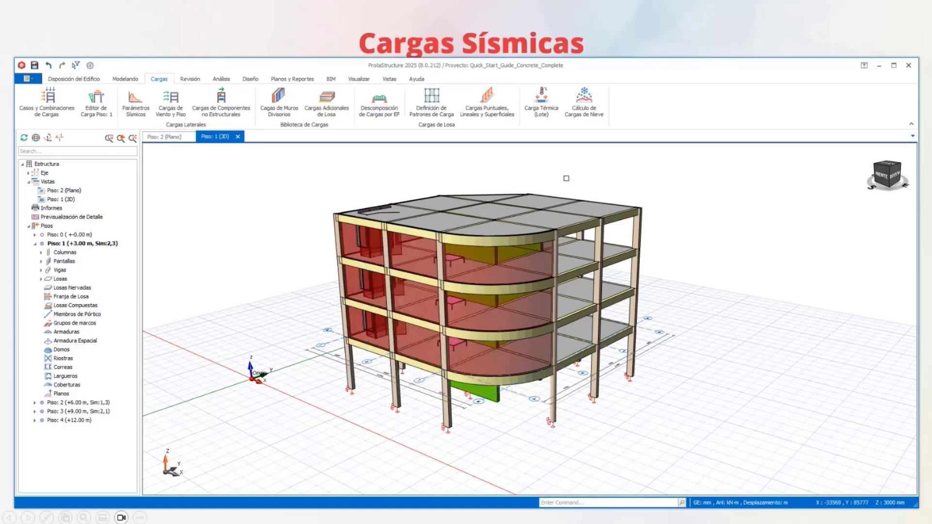
pyautogui.moveTo(563, 178); pyautogui.dragTo(532, 173, button='middle')
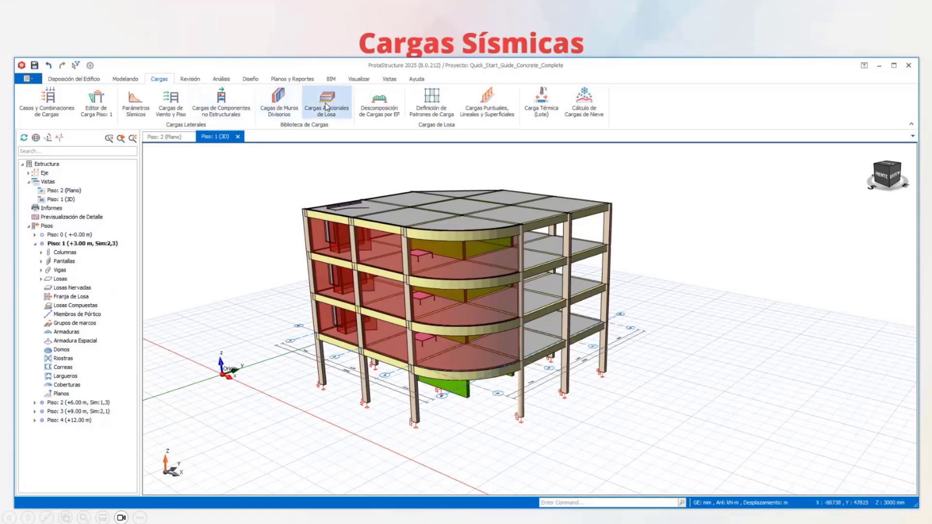
# - Open the NSR-10 A seismic parameters and set the city to Medellín
pyautogui.click(142, 112)
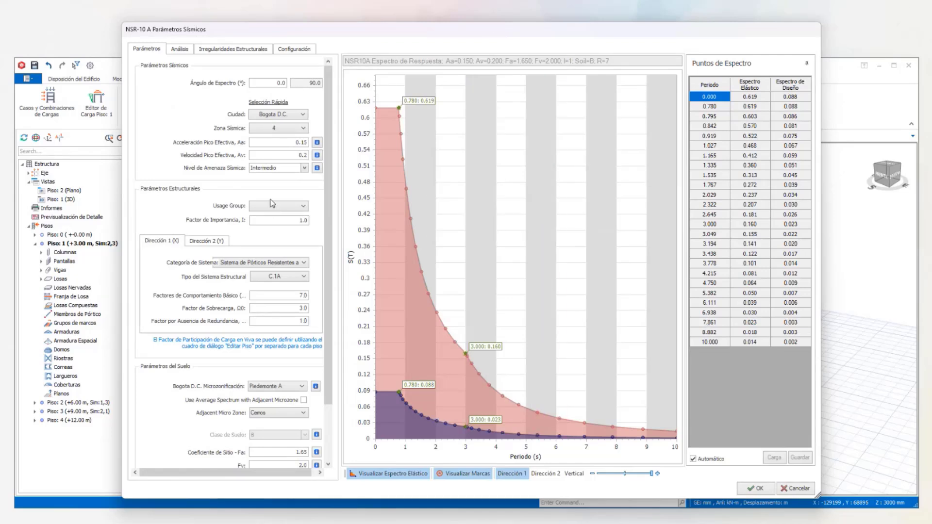
pyautogui.moveTo(329, 371); pyautogui.dragTo(324, 222)
pyautogui.click(300, 117)
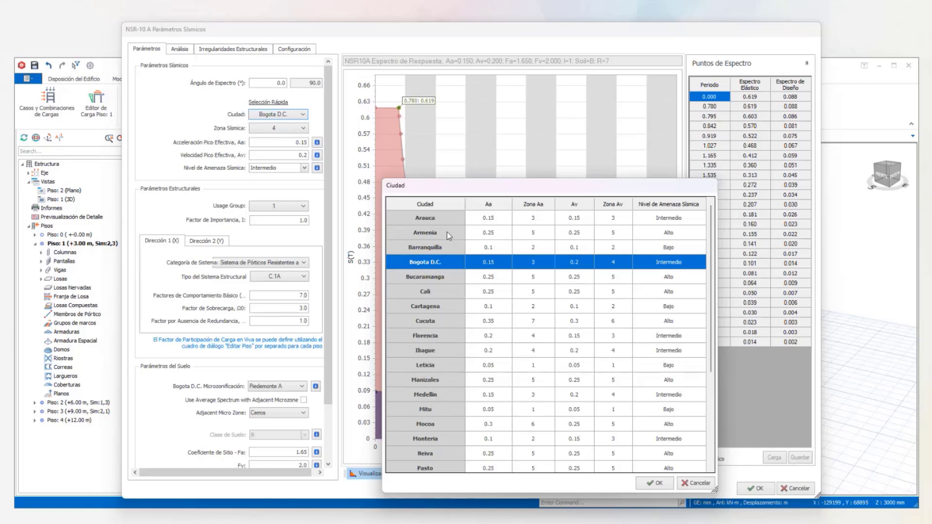
pyautogui.click(453, 396)
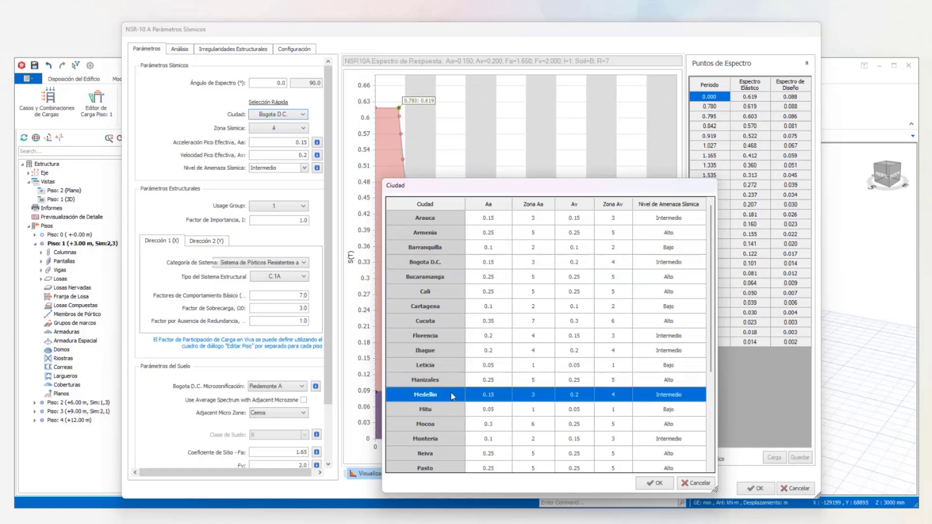
pyautogui.click(661, 482)
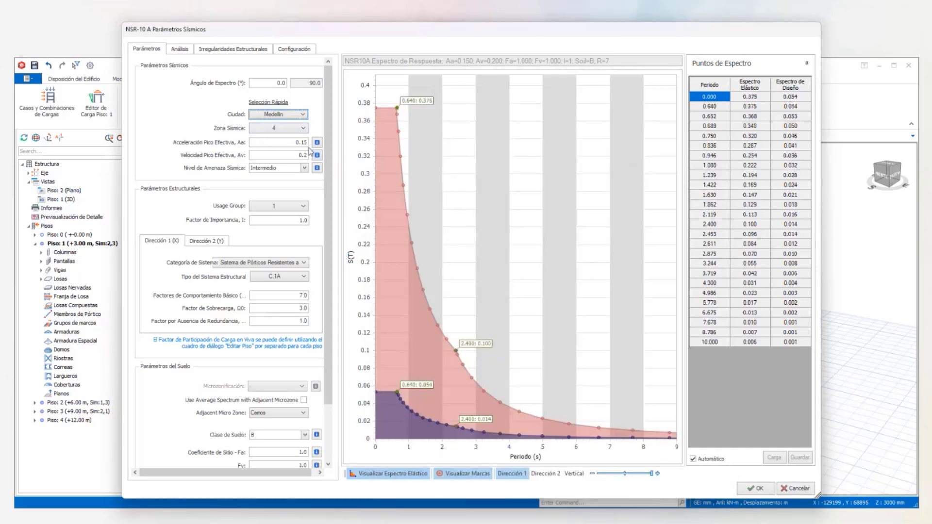
pyautogui.moveTo(402, 145)
# - Set the usage group to 3, Edificaciones de Atención para la Comunidad, with an importance factor of 1.25
pyautogui.click(300, 207)
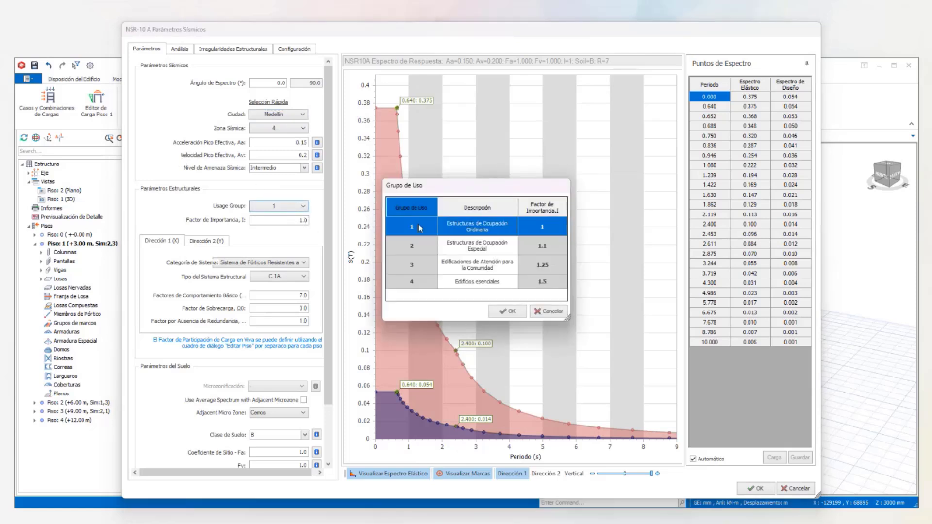
pyautogui.click(507, 310)
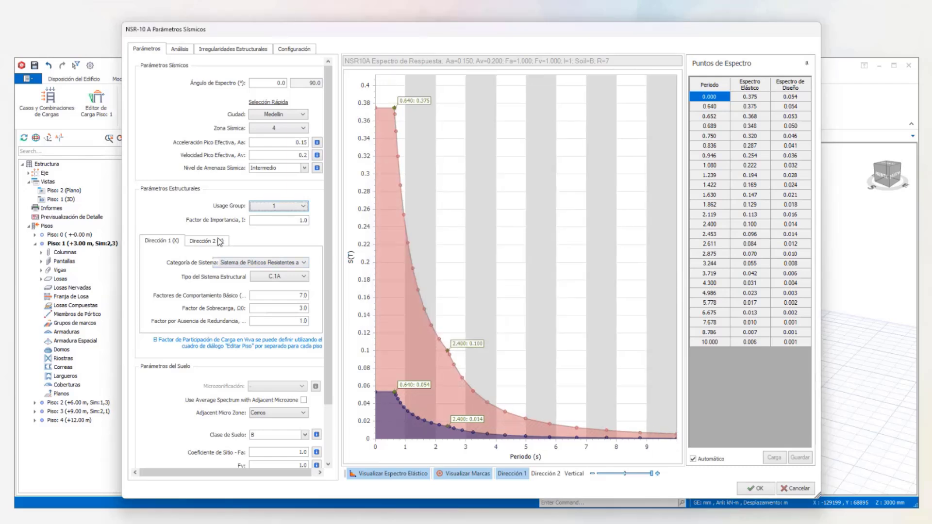
pyautogui.click(286, 221)
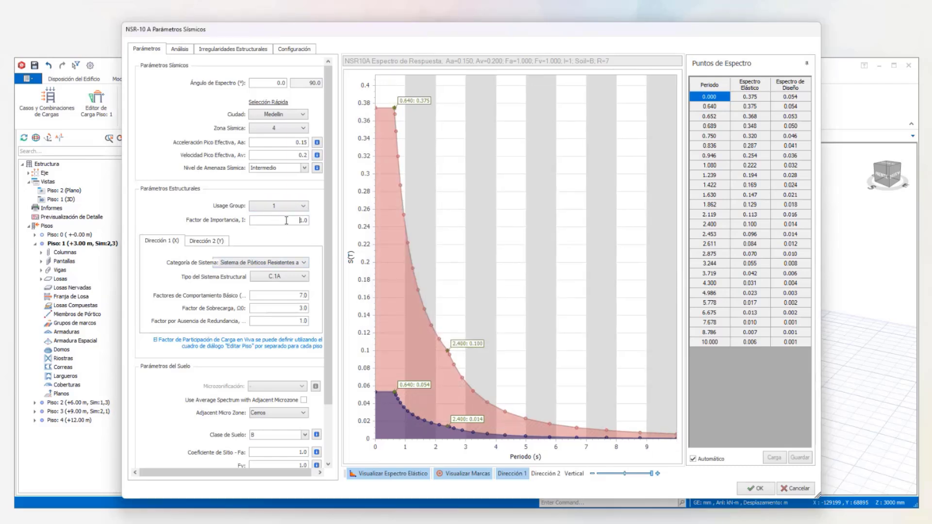
pyautogui.click(301, 207)
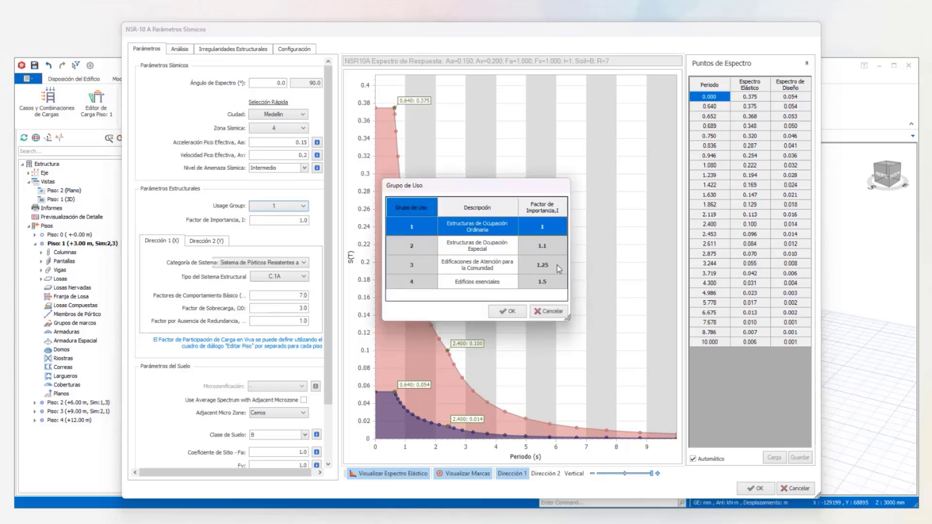
pyautogui.click(557, 264)
pyautogui.click(508, 311)
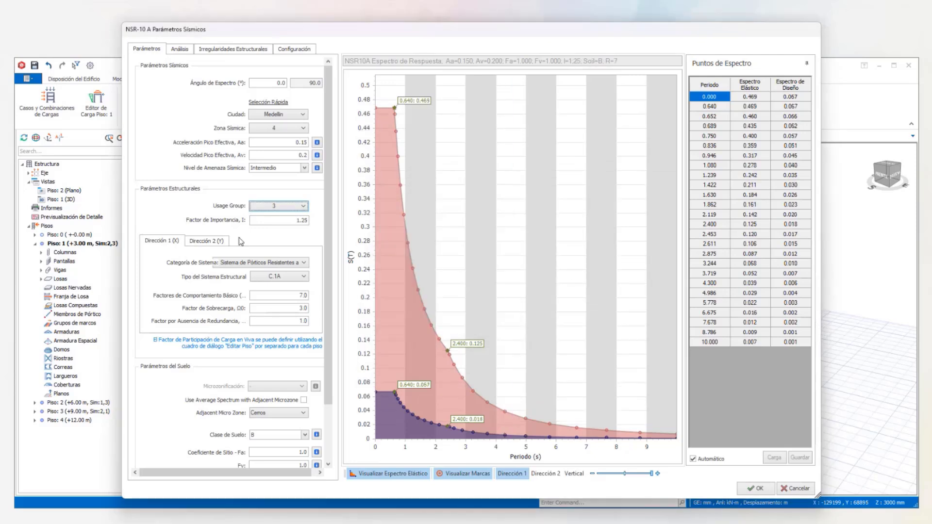
# - Try an importance factor of 1.20 and restore 1.25 by reselecting usage group 3
pyautogui.click(291, 208)
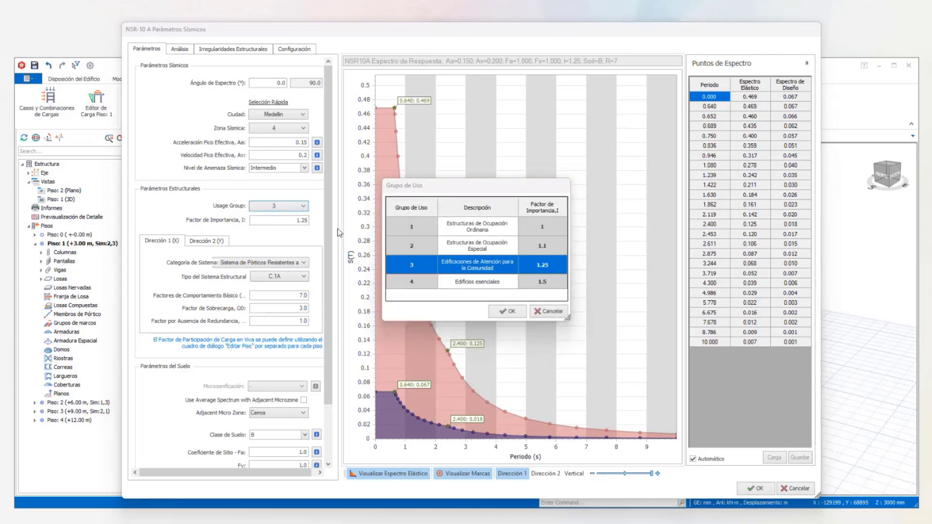
pyautogui.click(545, 314)
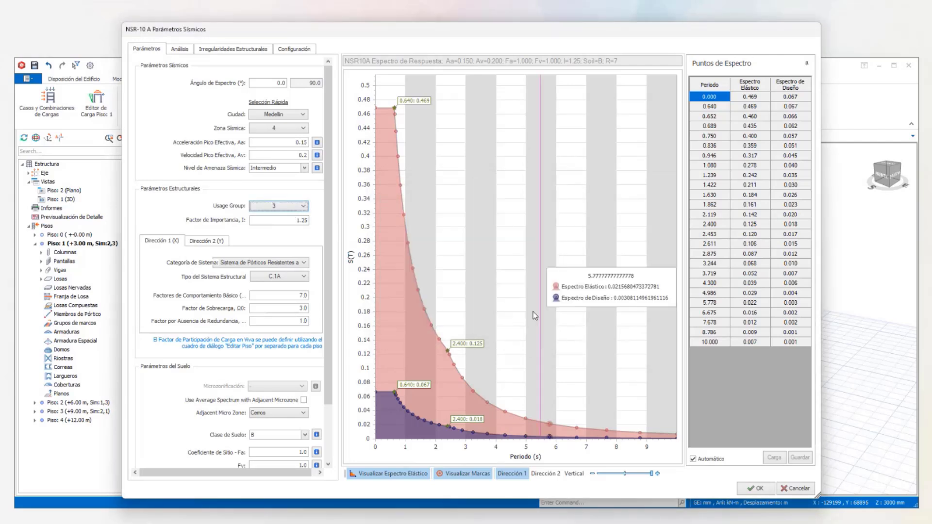
pyautogui.click(306, 221)
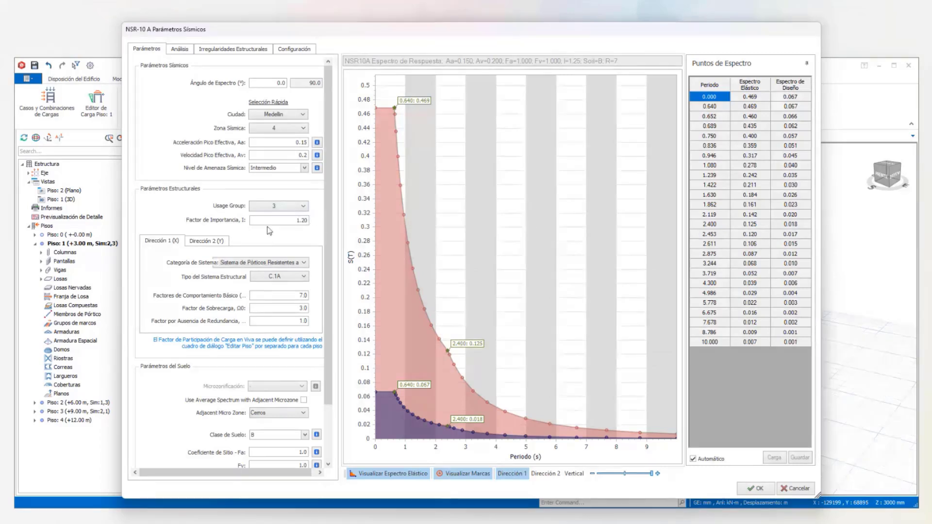
pyautogui.click(285, 207)
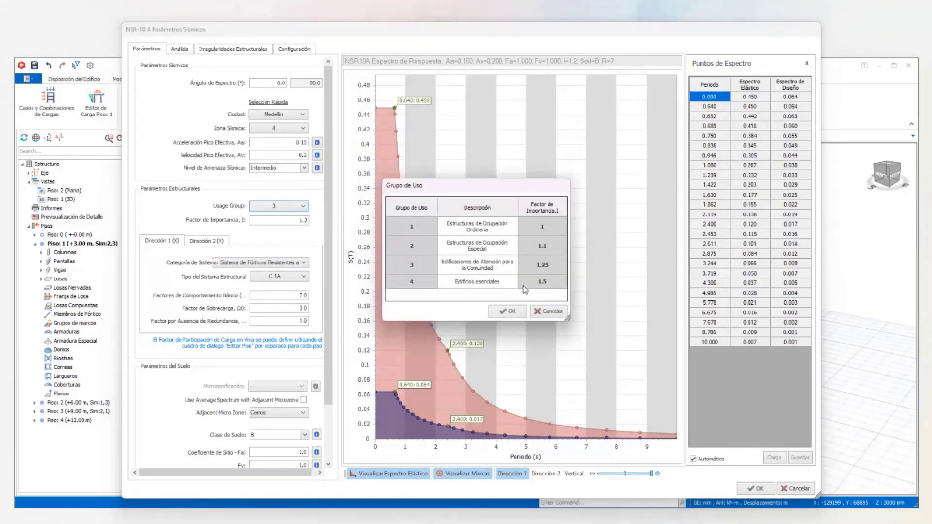
pyautogui.click(547, 262)
pyautogui.click(508, 311)
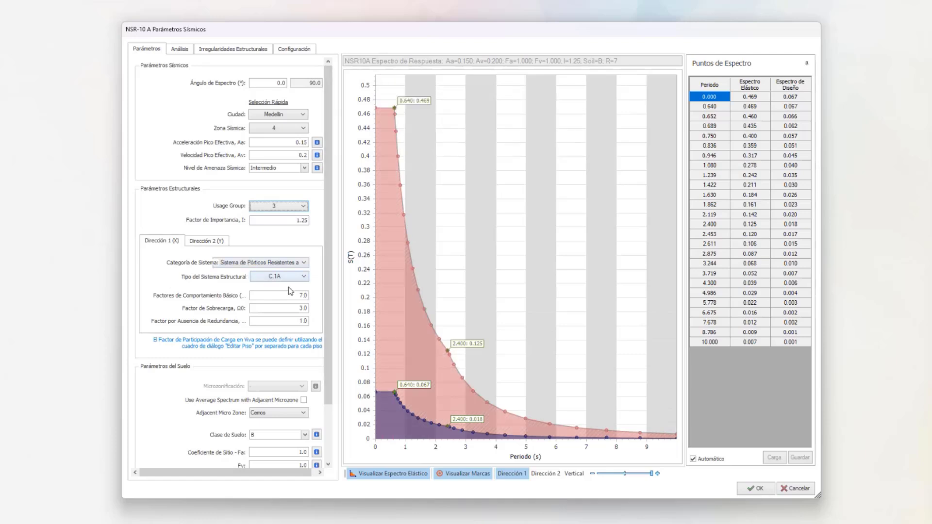
# - For direction 1 (X), choose moment-resisting frames of type C.2A, RC frames with moderate ductility
pyautogui.click(302, 263)
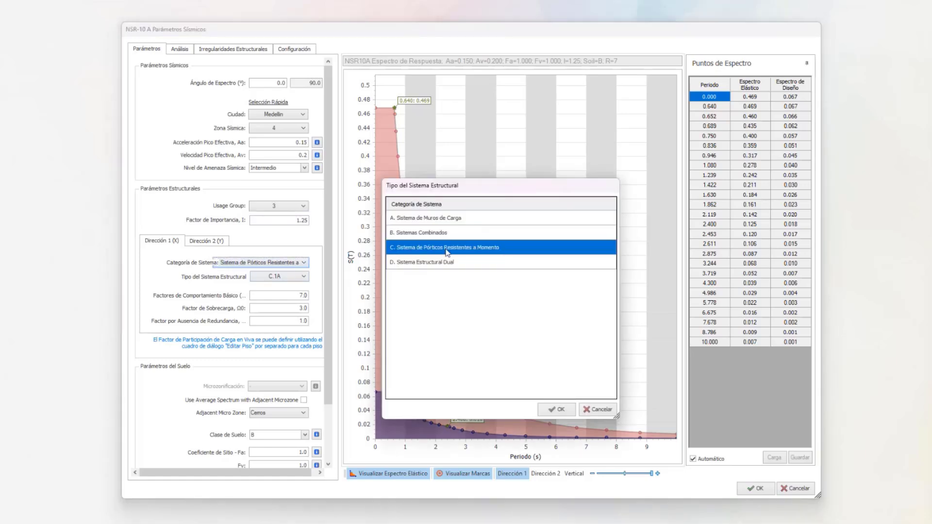
pyautogui.click(561, 411)
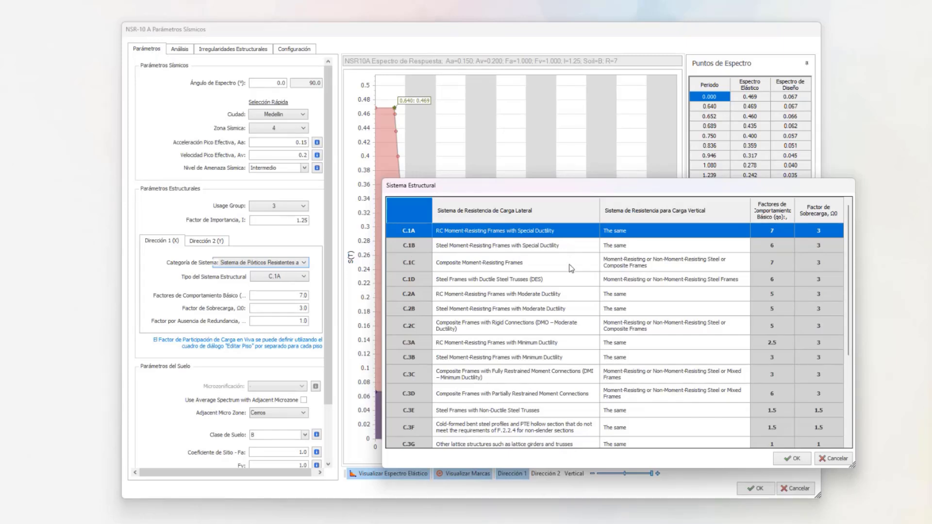
pyautogui.click(489, 294)
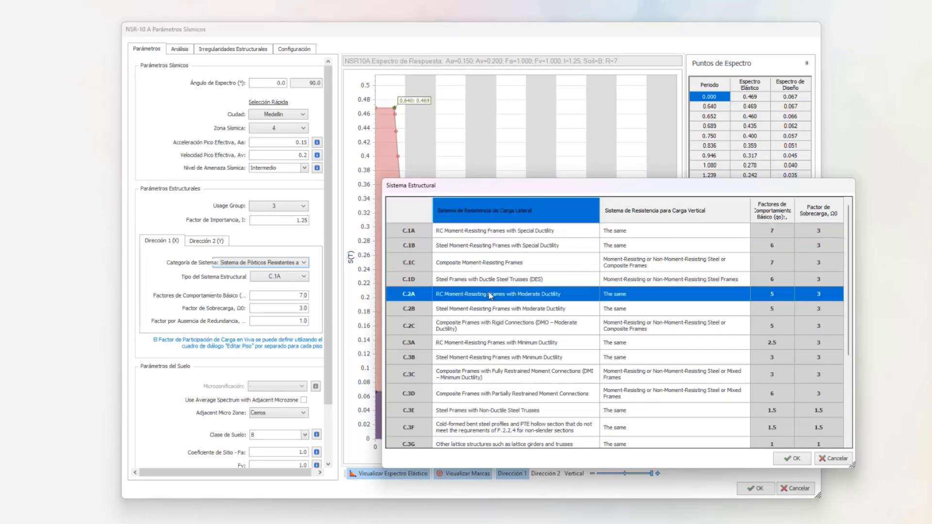
pyautogui.click(791, 458)
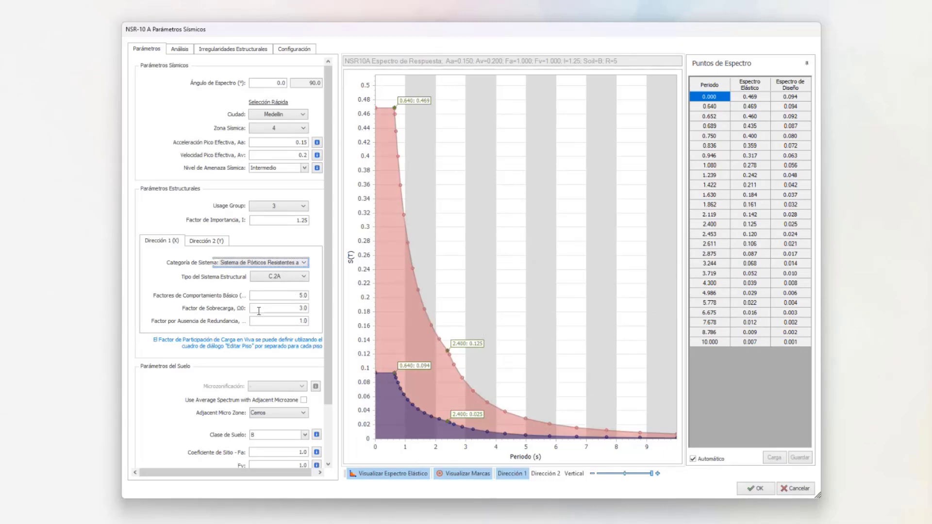
# - For direction 2 (Y), set the structural system type to C.2A, RC moment-resisting frames with moderate ductility
pyautogui.click(213, 241)
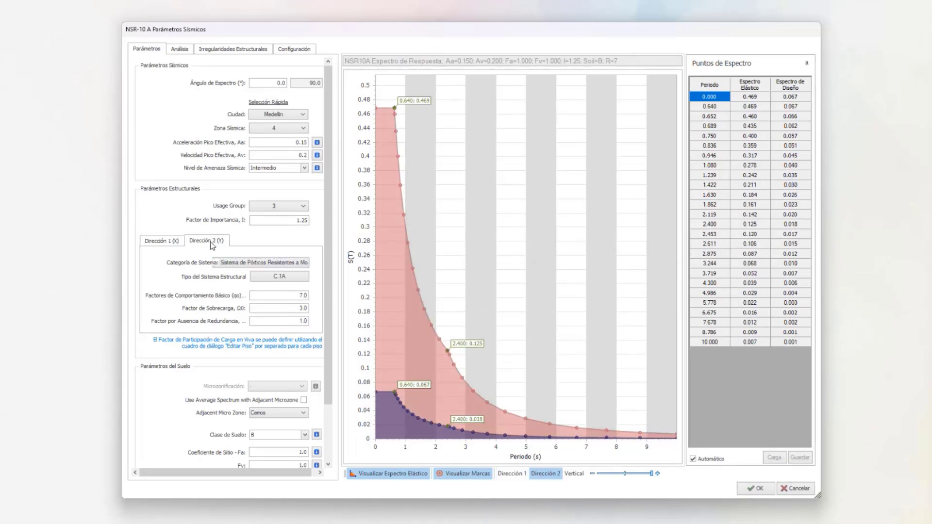
pyautogui.click(301, 280)
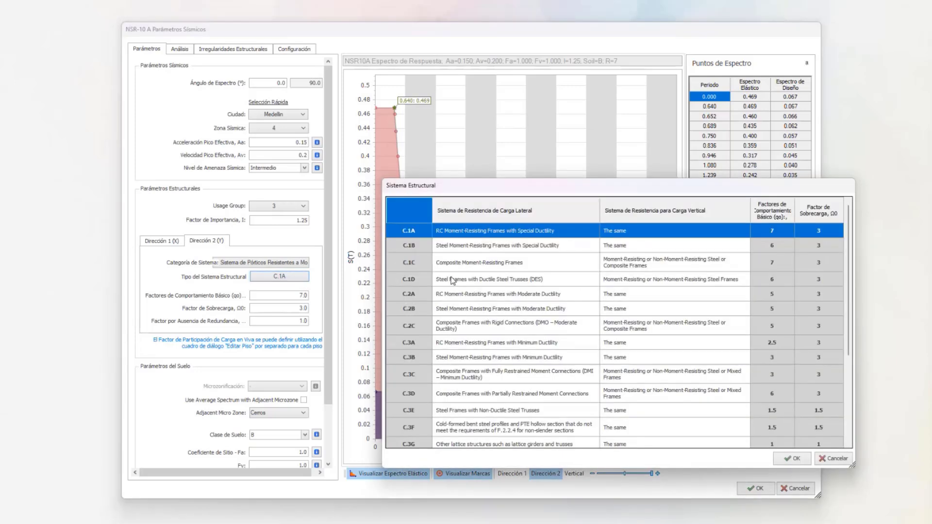
pyautogui.click(520, 310)
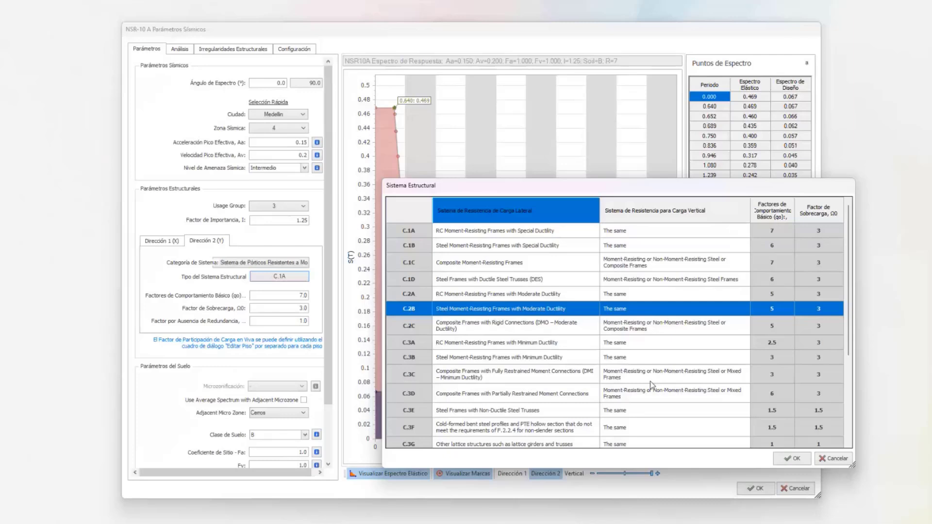
pyautogui.click(533, 295)
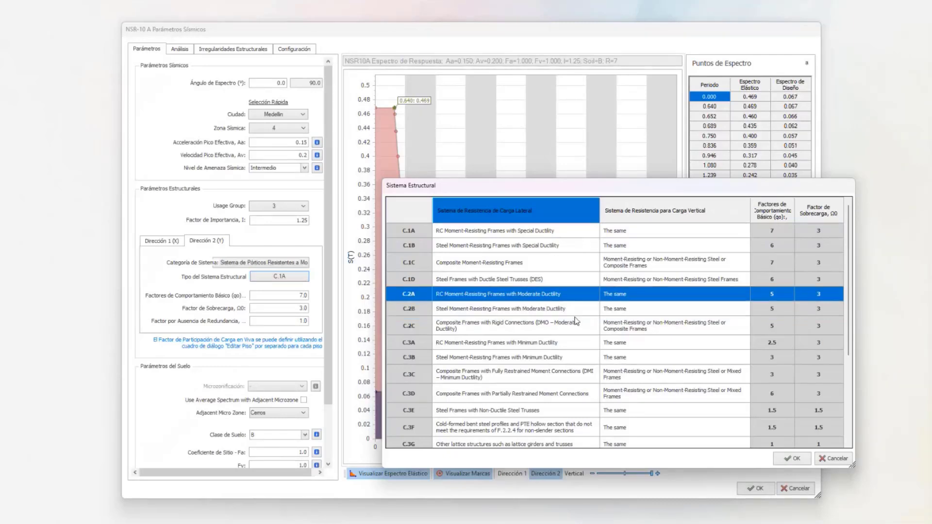
pyautogui.click(792, 458)
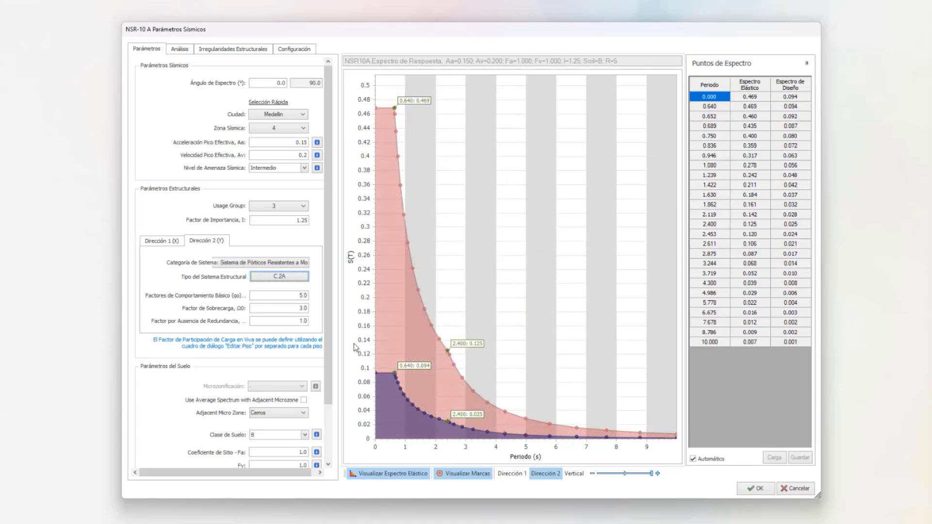
# - Review the soil class, site coefficients and spectrum periods, and the seismic load application and analysis settings
pyautogui.moveTo(329, 307); pyautogui.dragTo(319, 357)
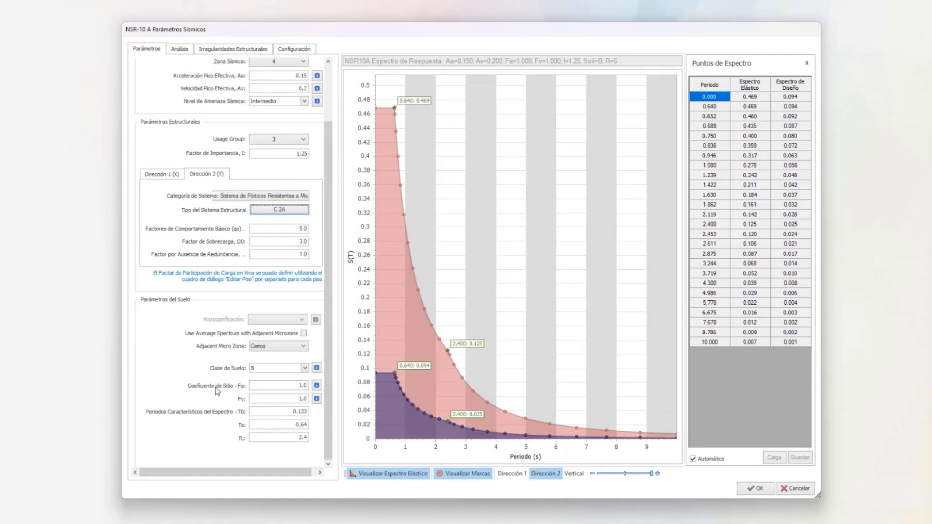
pyautogui.moveTo(444, 160)
pyautogui.click(178, 50)
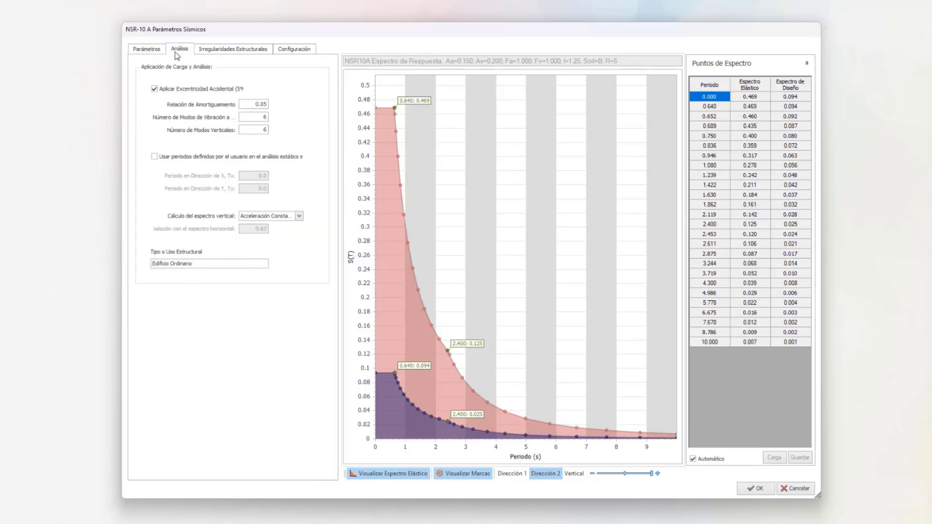
pyautogui.click(150, 50)
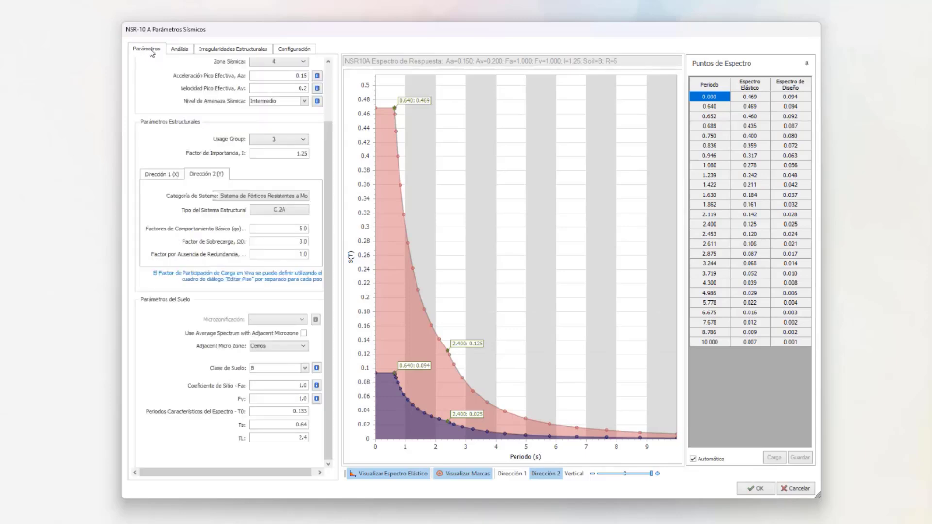
pyautogui.click(179, 51)
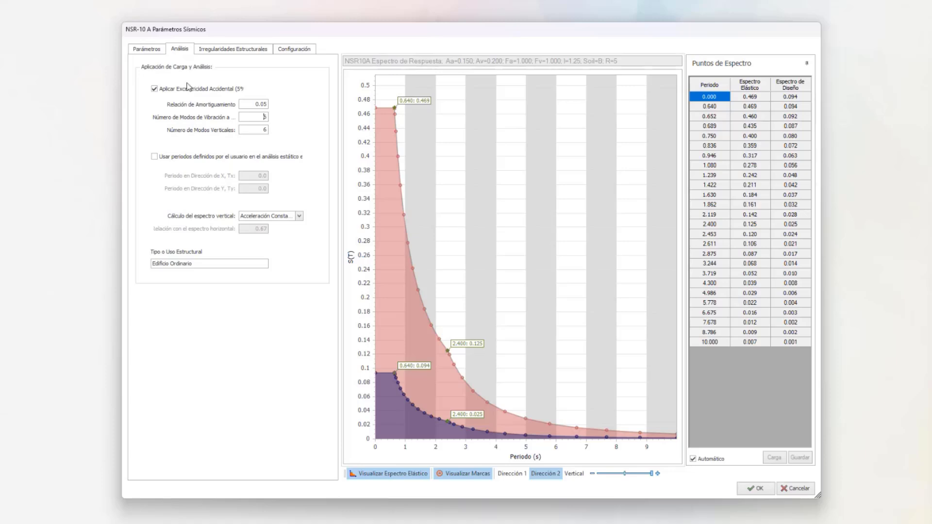
# - Enable user-defined periods for the static analysis, with Tx at 0.3 and Ty at 0.32
pyautogui.click(154, 90)
pyautogui.click(154, 157)
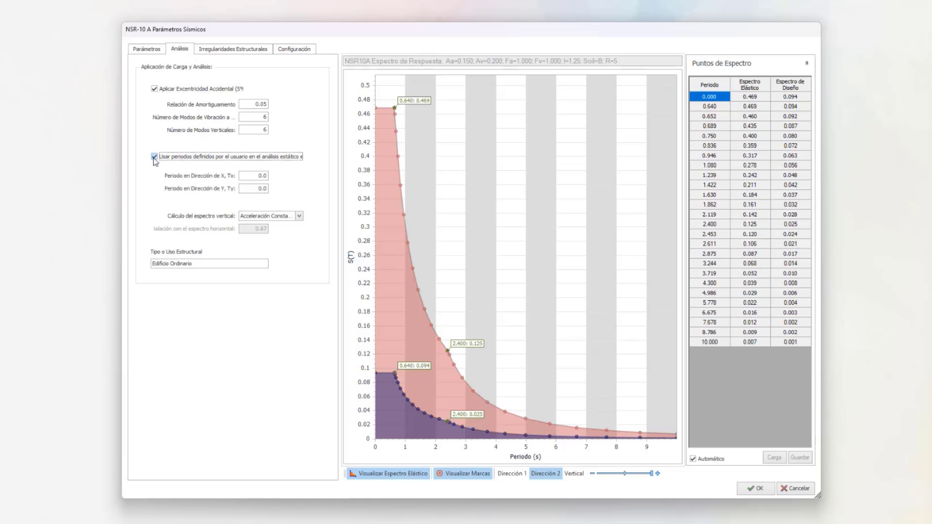
pyautogui.click(154, 157)
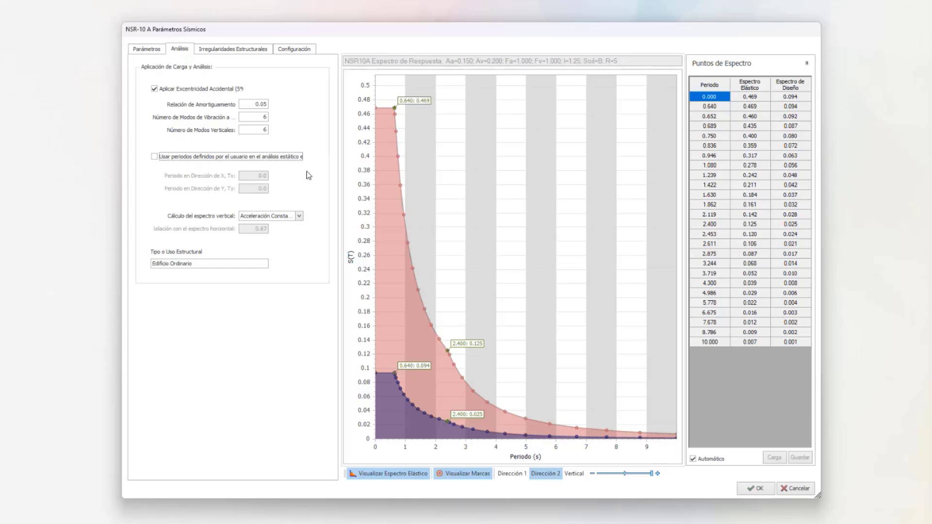
pyautogui.click(155, 157)
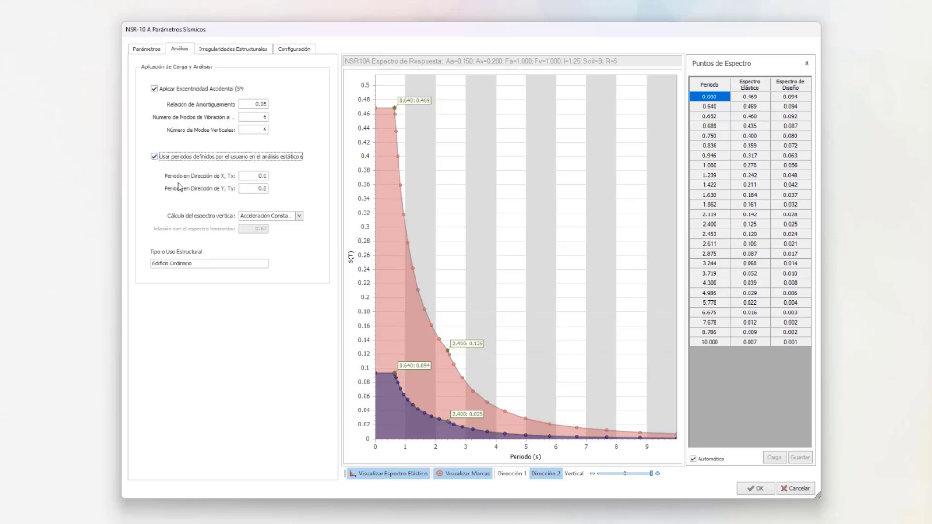
pyautogui.doubleClick(257, 176)
pyautogui.write('0.3')
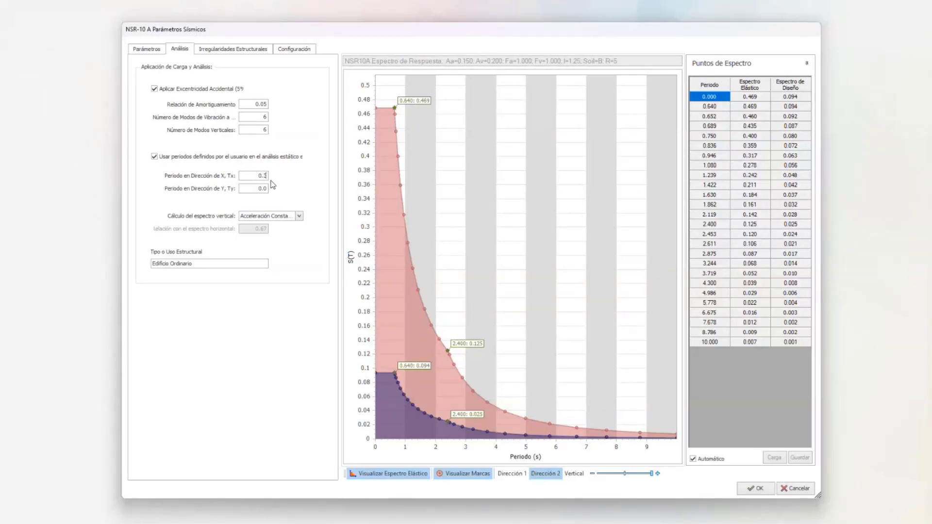
pyautogui.doubleClick(249, 188)
pyautogui.write('0.32')
pyautogui.click(154, 156)
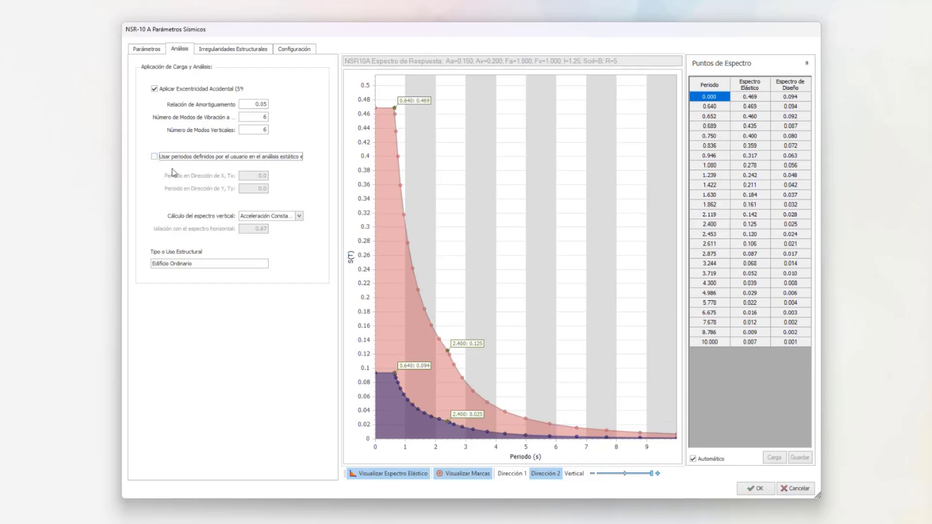
pyautogui.click(155, 157)
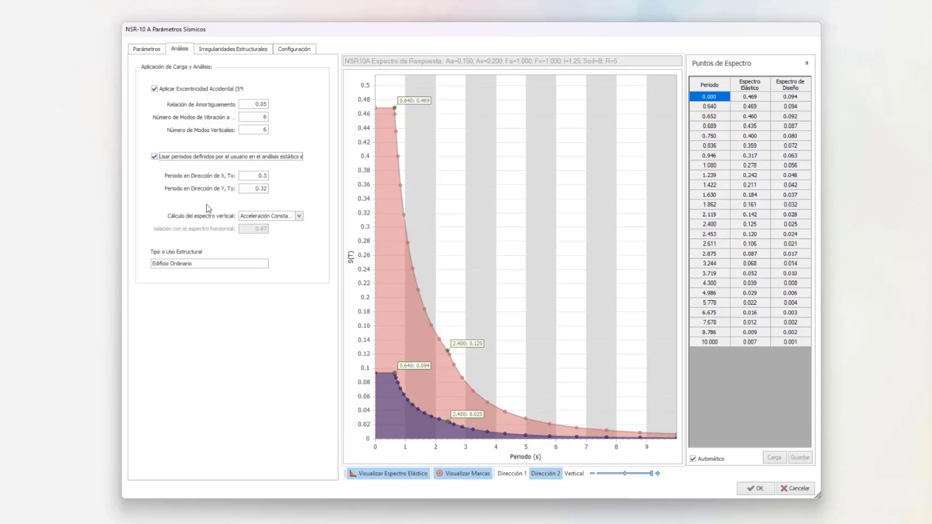
# - Try calculating the vertical spectrum as a fraction of the horizontal spectrum, and restore constant acceleration
pyautogui.click(299, 216)
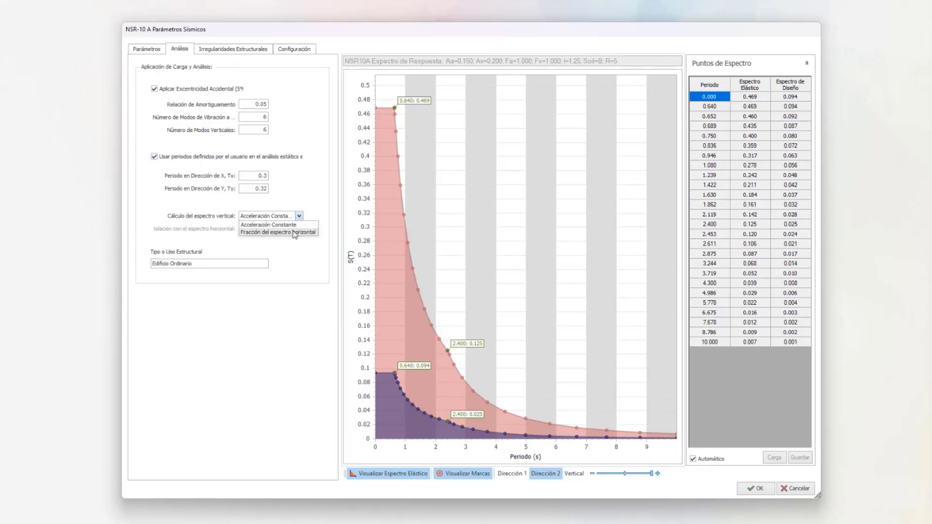
pyautogui.click(278, 232)
pyautogui.click(299, 216)
pyautogui.click(290, 225)
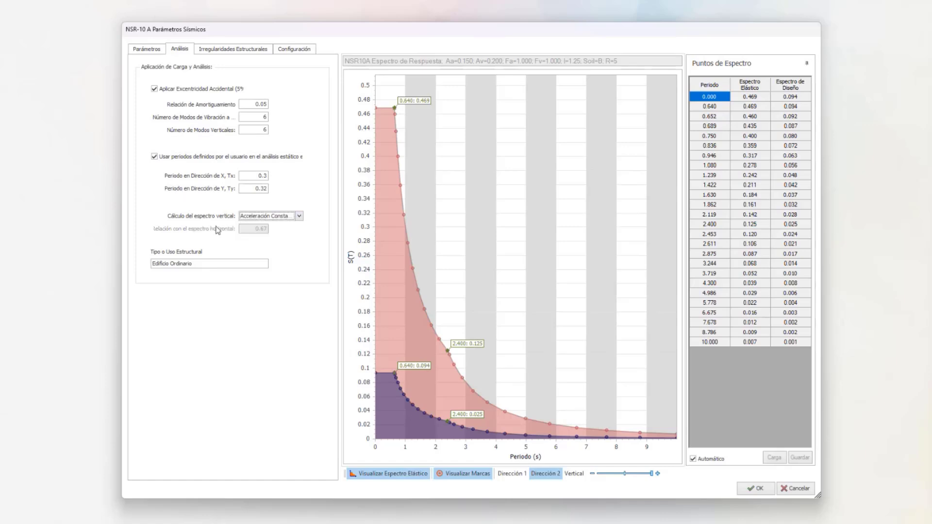
pyautogui.click(300, 217)
pyautogui.click(293, 231)
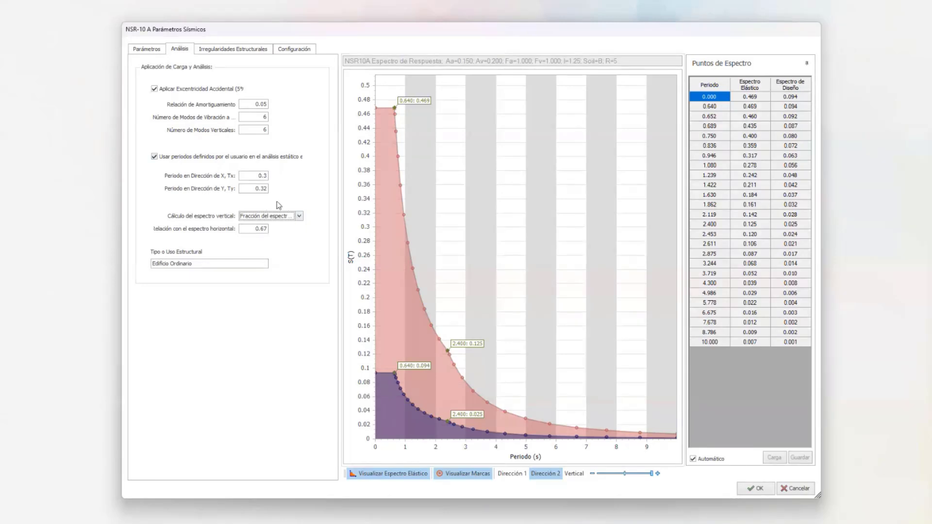
pyautogui.click(285, 215)
pyautogui.click(286, 226)
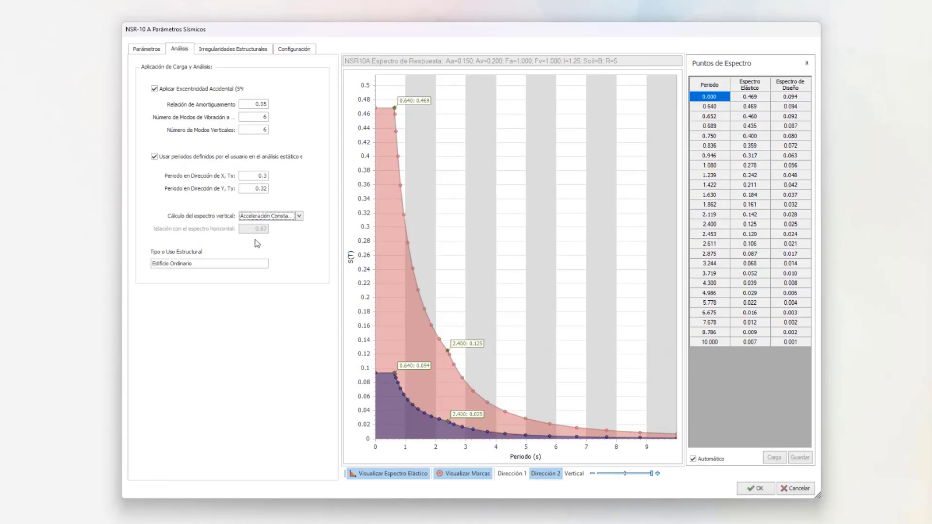
# - Review the structural irregularities, trying the re-entrant corners, non-parallel axes and diaphragm discontinuity options in plan
pyautogui.click(231, 52)
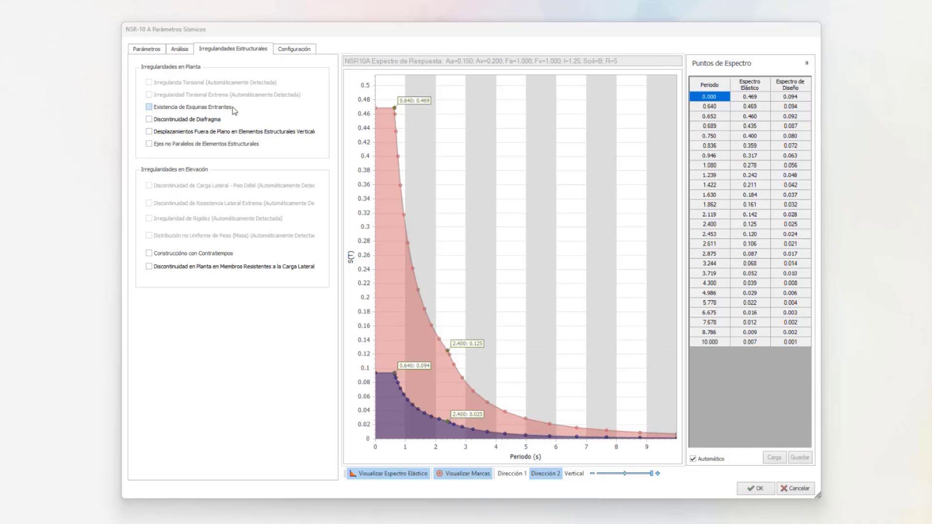
pyautogui.click(150, 112)
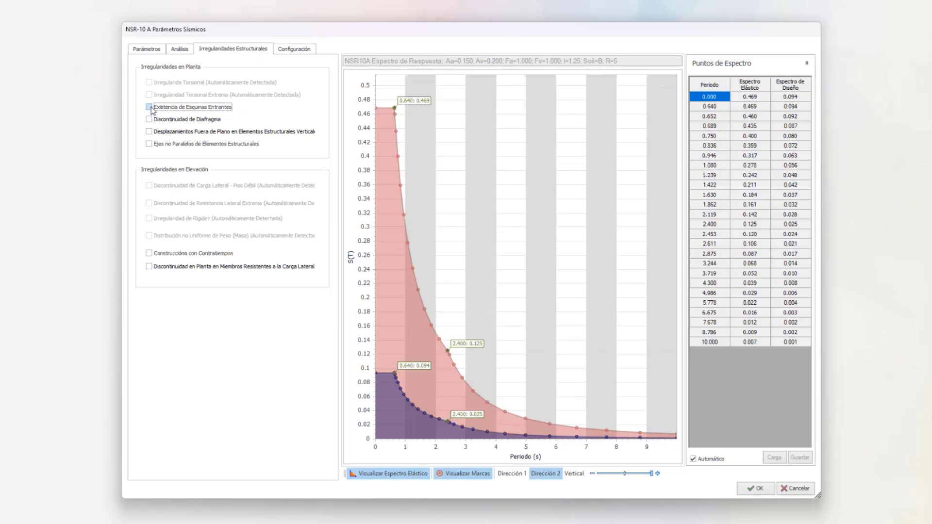
pyautogui.click(149, 145)
pyautogui.click(149, 119)
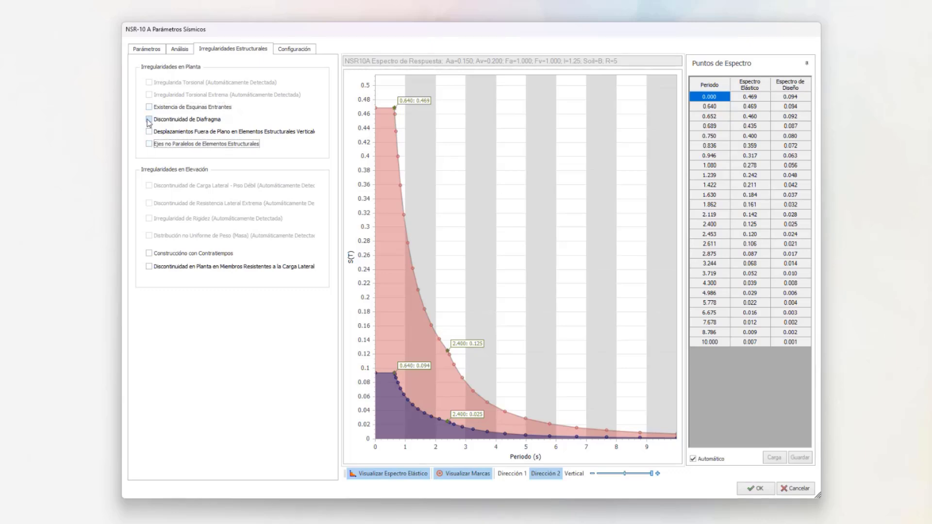
pyautogui.click(149, 119)
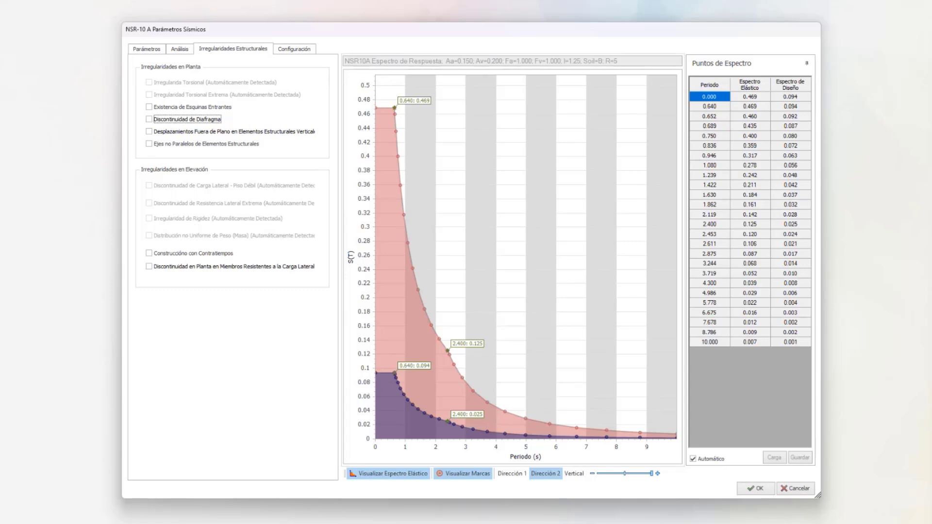
# - In the post-analysis checks, keep the minimum interstory drift check enabled and use the user-defined drift ratio limit of 0.01
pyautogui.click(294, 49)
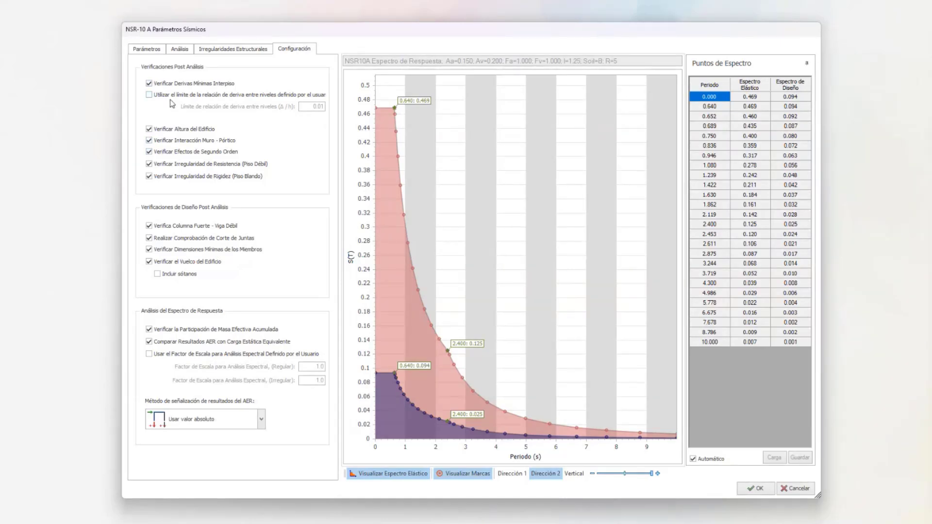
pyautogui.click(149, 84)
pyautogui.click(149, 84)
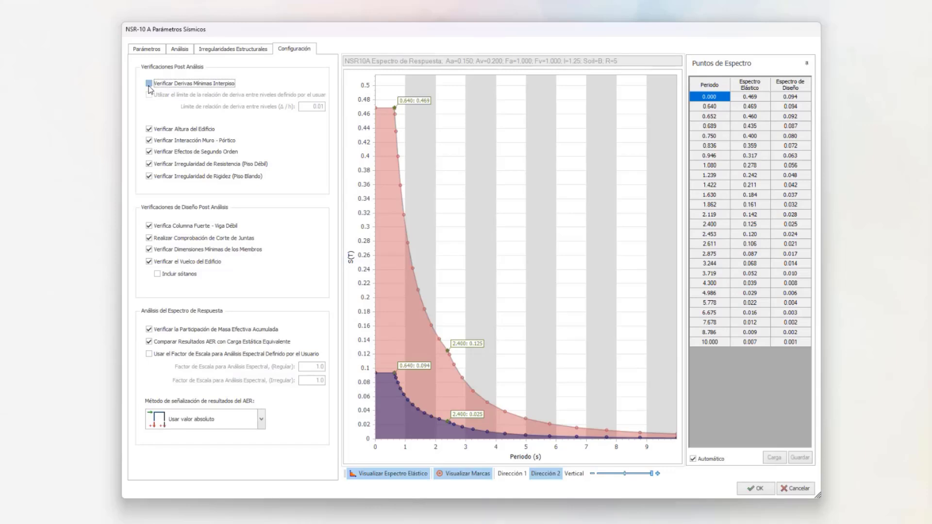
pyautogui.click(149, 84)
pyautogui.click(149, 84)
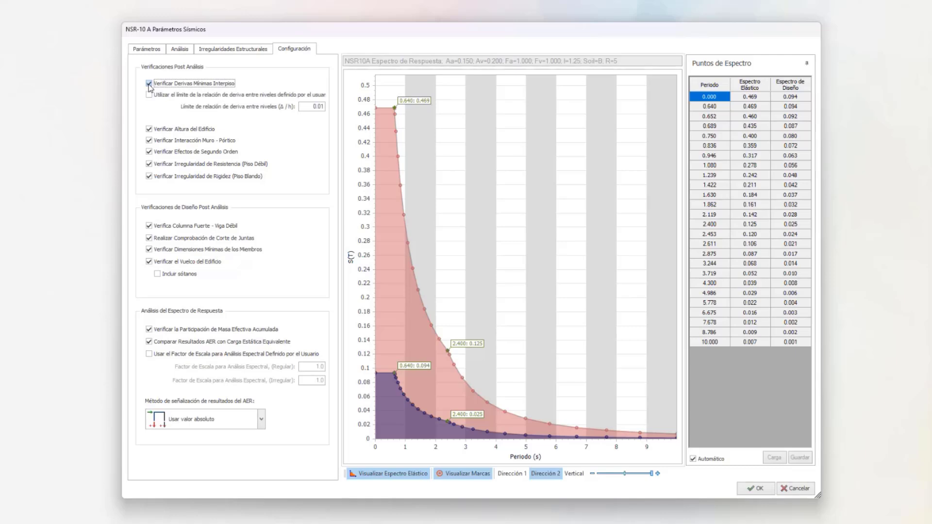
pyautogui.click(149, 84)
pyautogui.click(149, 84)
pyautogui.click(149, 84)
pyautogui.click(149, 84)
pyautogui.click(148, 95)
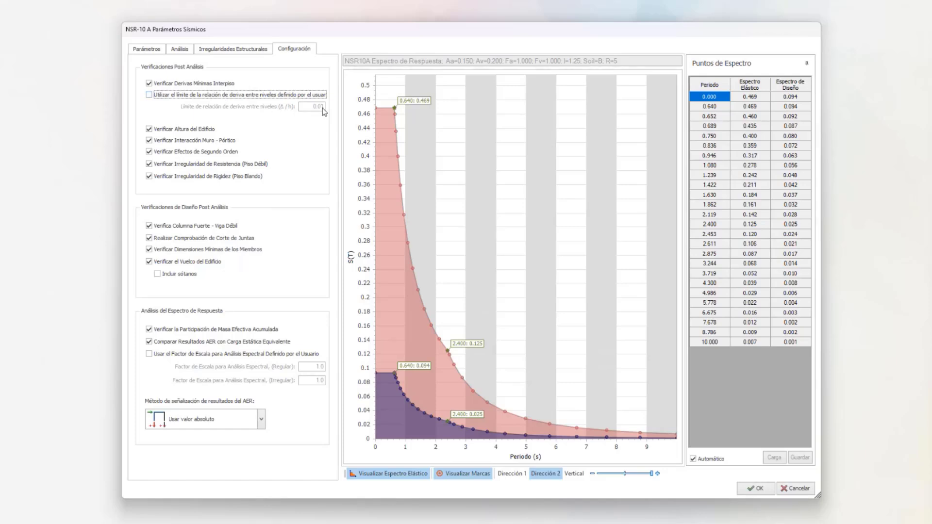
pyautogui.click(149, 95)
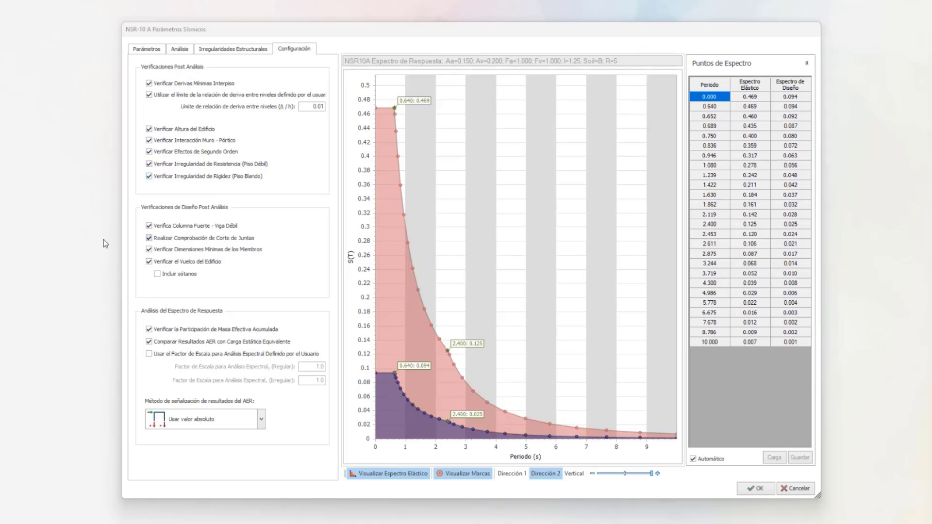
# - Disable the post-analysis checks for strength irregularity (weak story) and stiffness irregularity (soft story)
pyautogui.click(149, 164)
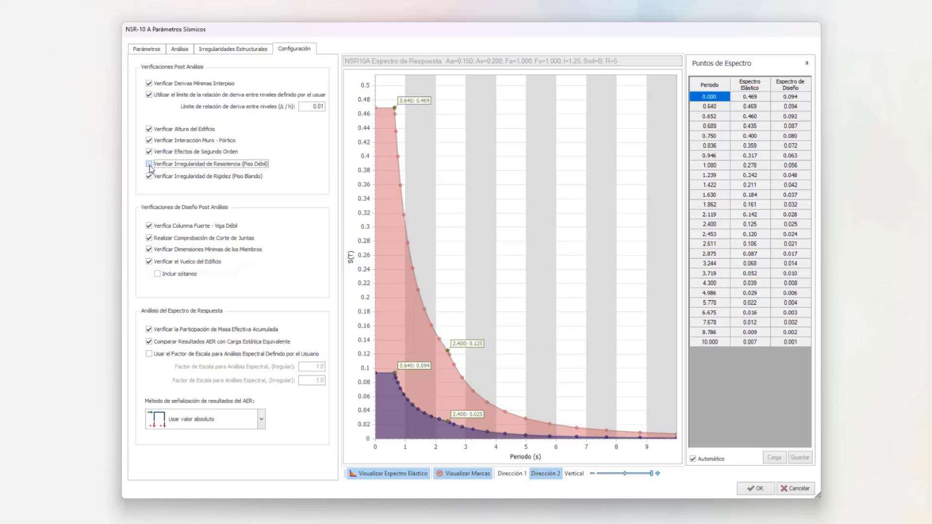
pyautogui.click(149, 177)
pyautogui.click(150, 176)
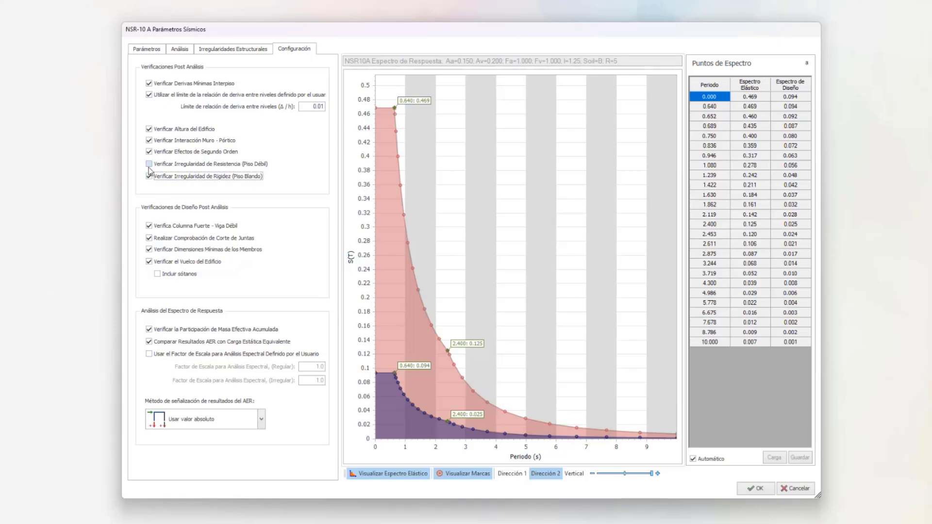
pyautogui.click(149, 164)
pyautogui.click(149, 176)
pyautogui.click(149, 164)
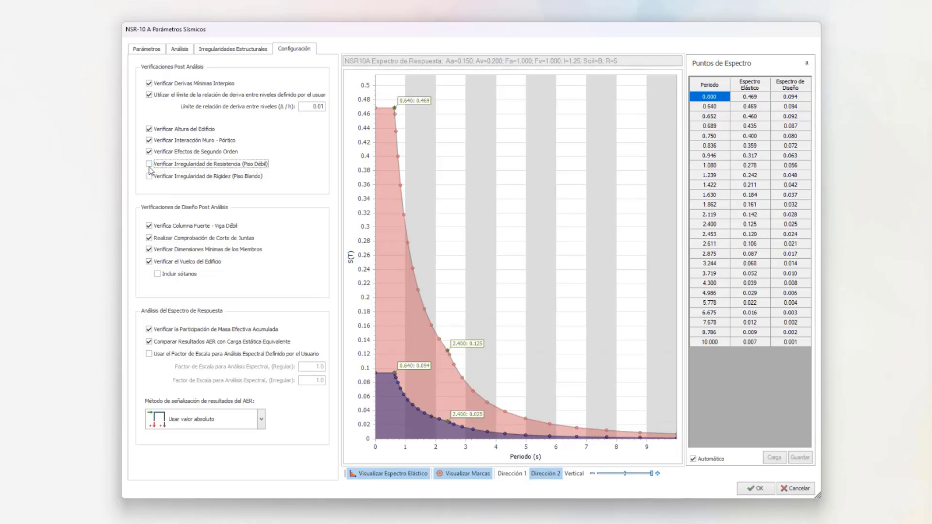
pyautogui.click(176, 165)
pyautogui.click(158, 179)
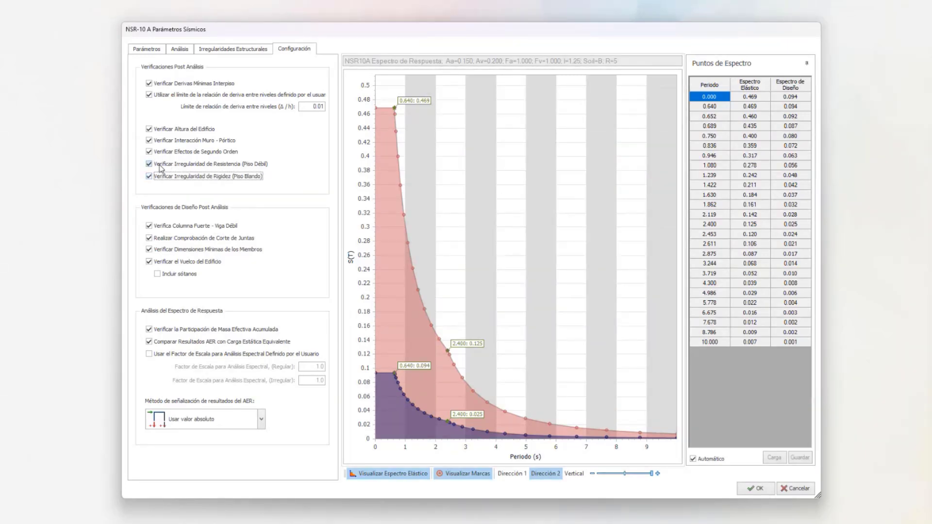
pyautogui.click(159, 166)
pyautogui.click(158, 179)
# - Try disabling the joint shear, strong column-weak beam and equivalent static load comparison checks, and re-enable all three
pyautogui.click(150, 239)
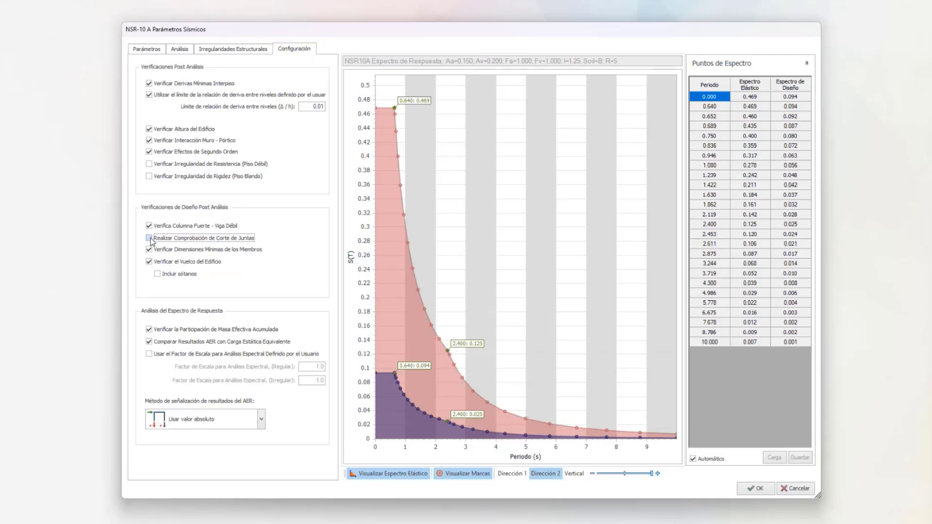
pyautogui.click(150, 227)
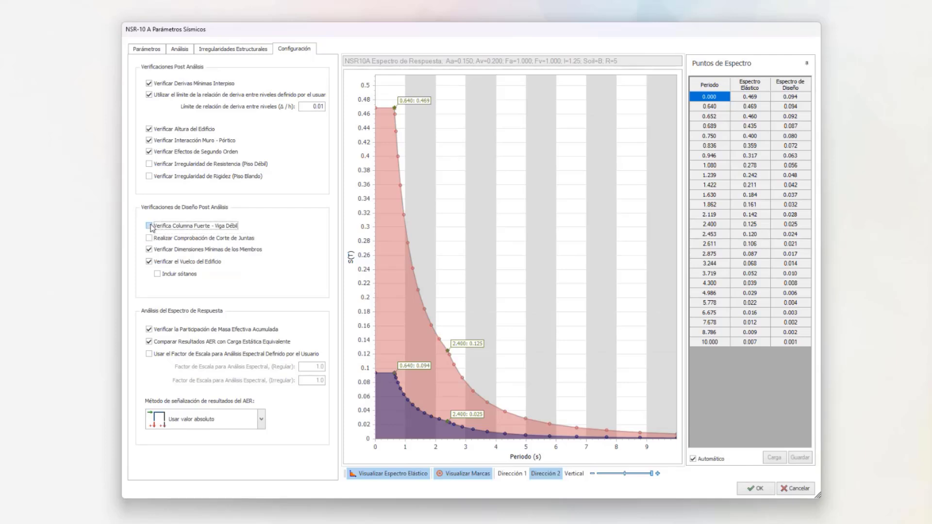
pyautogui.click(150, 228)
pyautogui.click(149, 239)
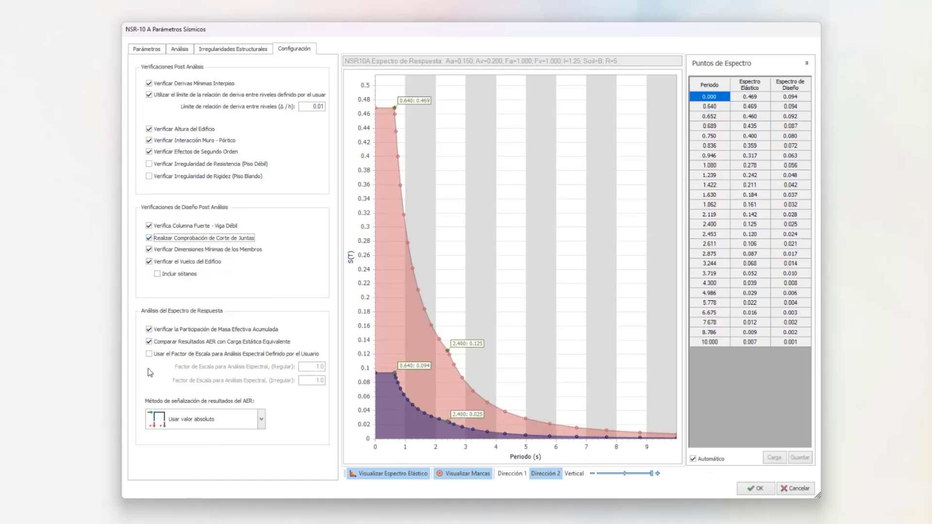
pyautogui.click(150, 342)
pyautogui.click(150, 342)
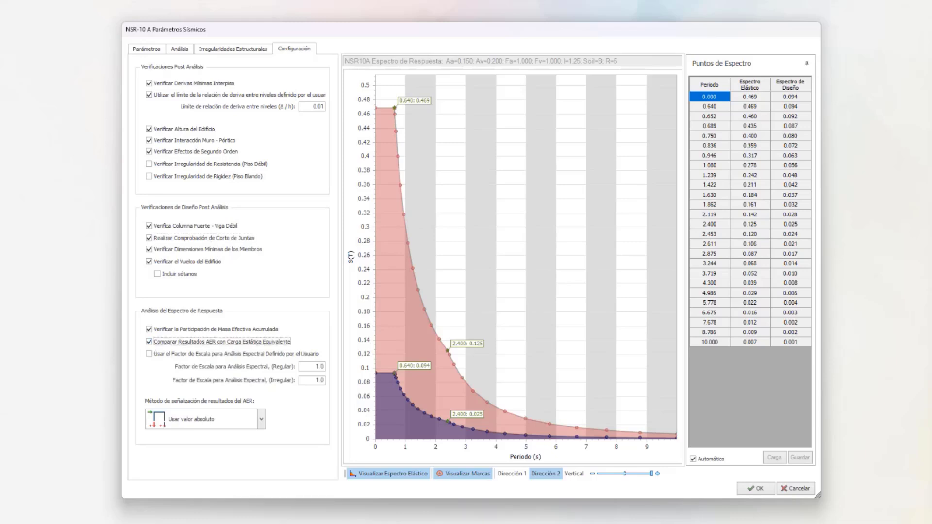
# - Enable user-defined scale factors for the response spectrum analysis, with 0.8 for regular and 0.9 for irregular structures
pyautogui.click(149, 354)
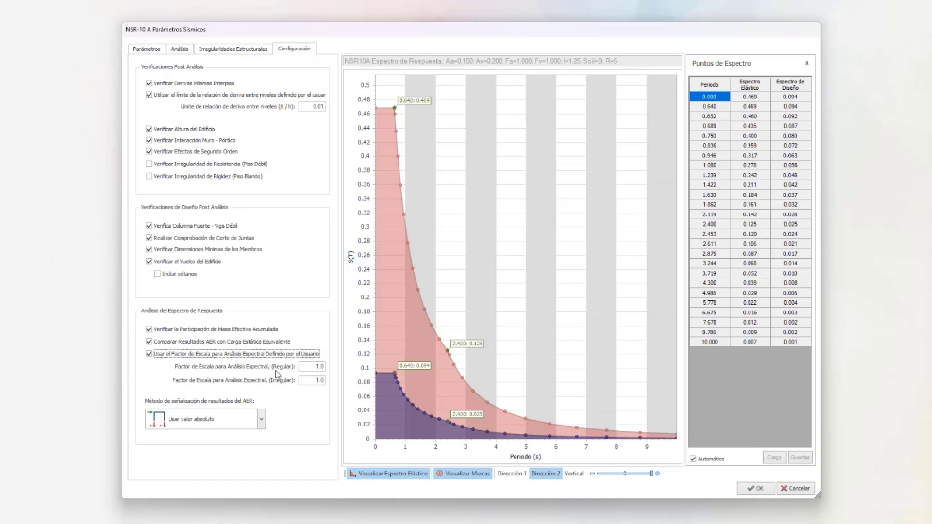
pyautogui.click(305, 367)
pyautogui.write('0.8')
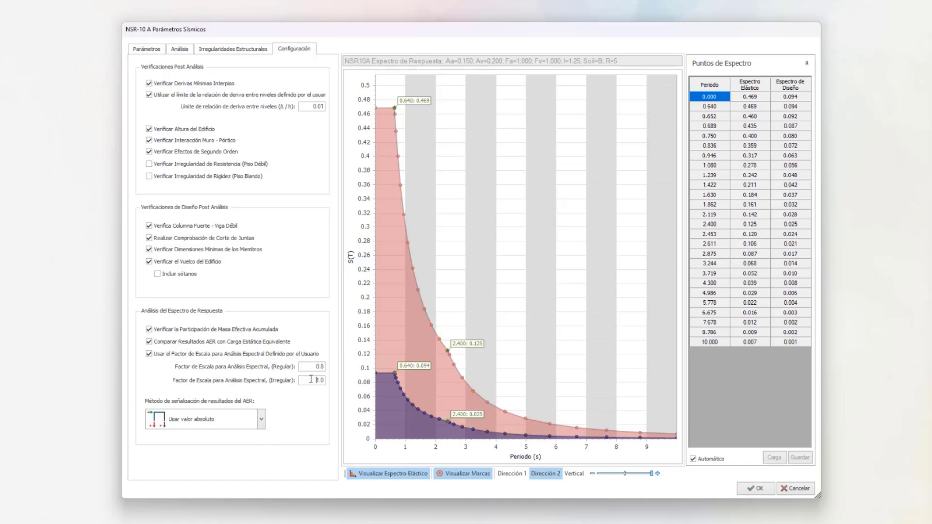
pyautogui.click(313, 381)
pyautogui.write('0.9')
# - Set the sign method for the response spectrum results to the dominant mode signs and accept the seismic parameters
pyautogui.click(261, 419)
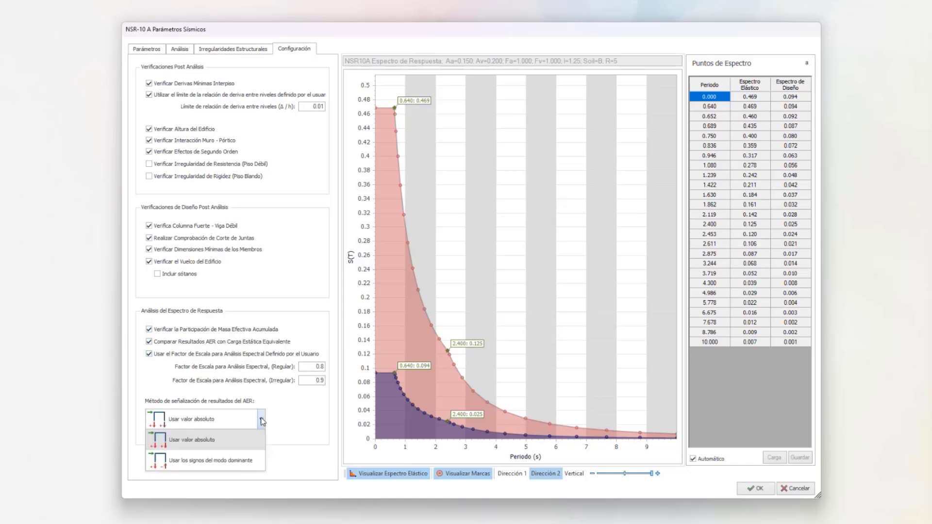
pyautogui.click(204, 443)
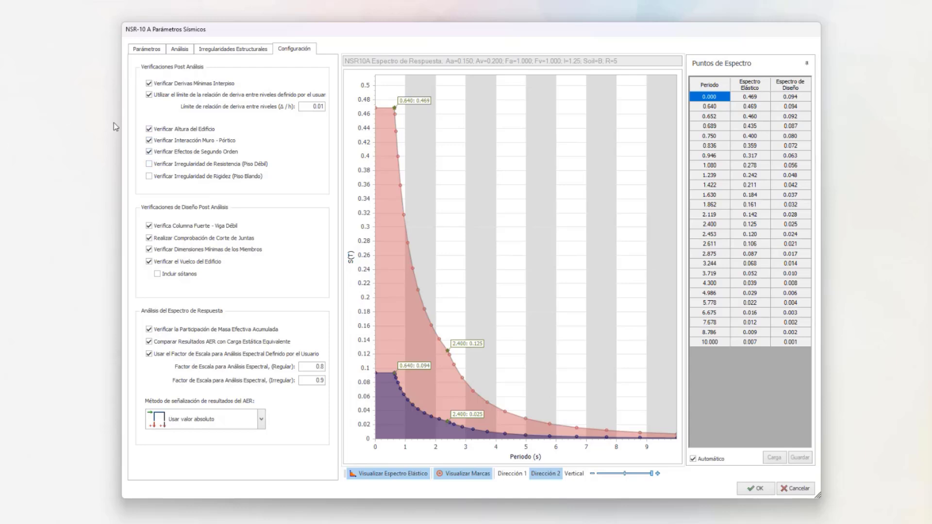
pyautogui.click(214, 420)
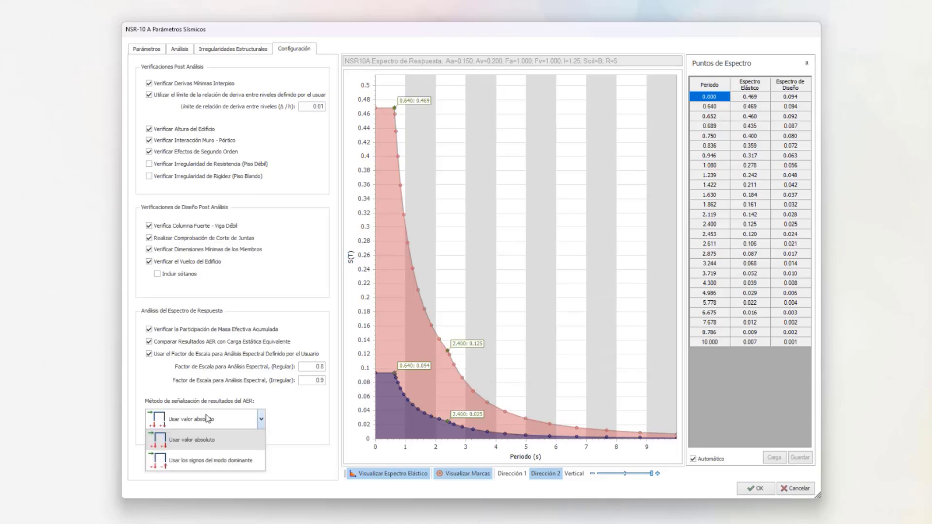
pyautogui.click(192, 464)
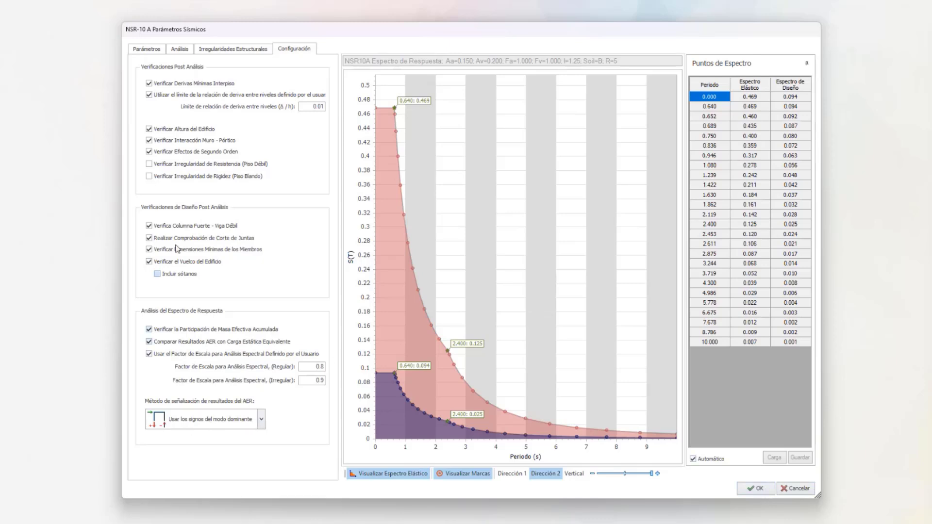
pyautogui.click(757, 489)
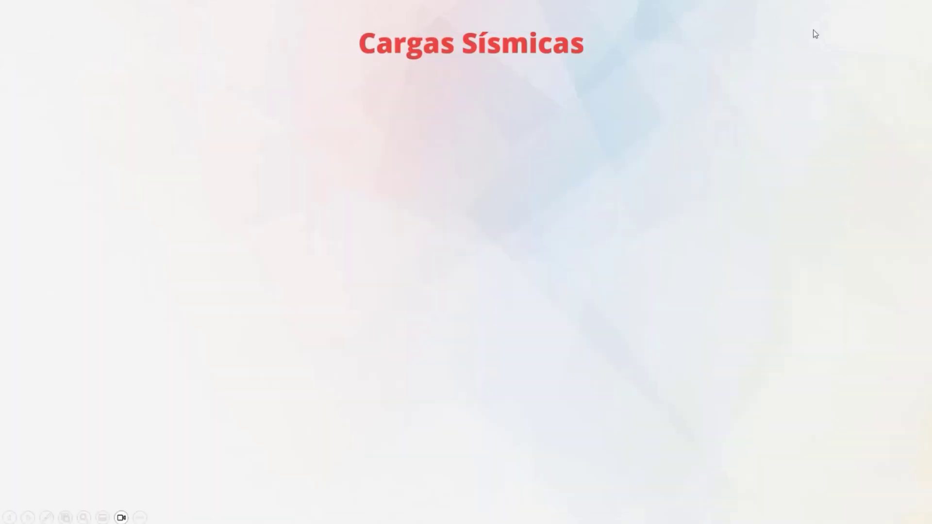
pyautogui.click(814, 30)
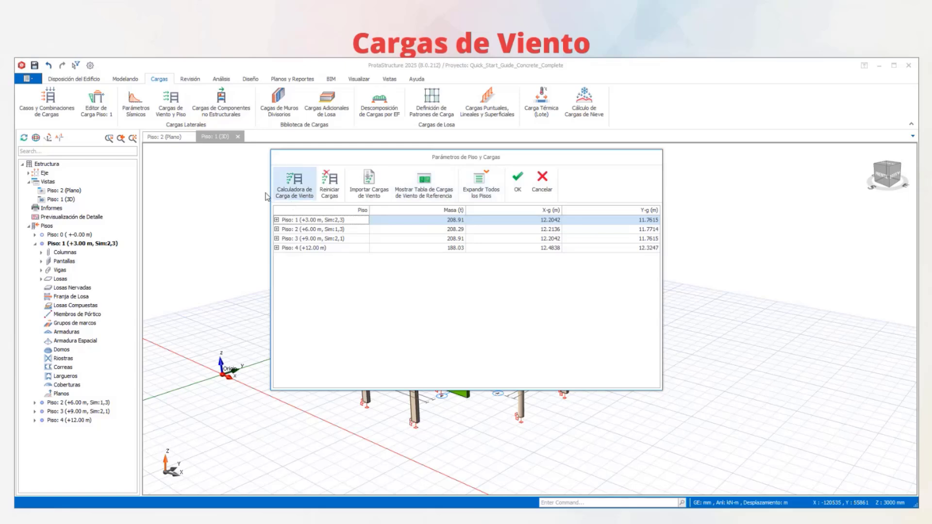
pyautogui.moveTo(164, 192); pyautogui.dragTo(161, 193)
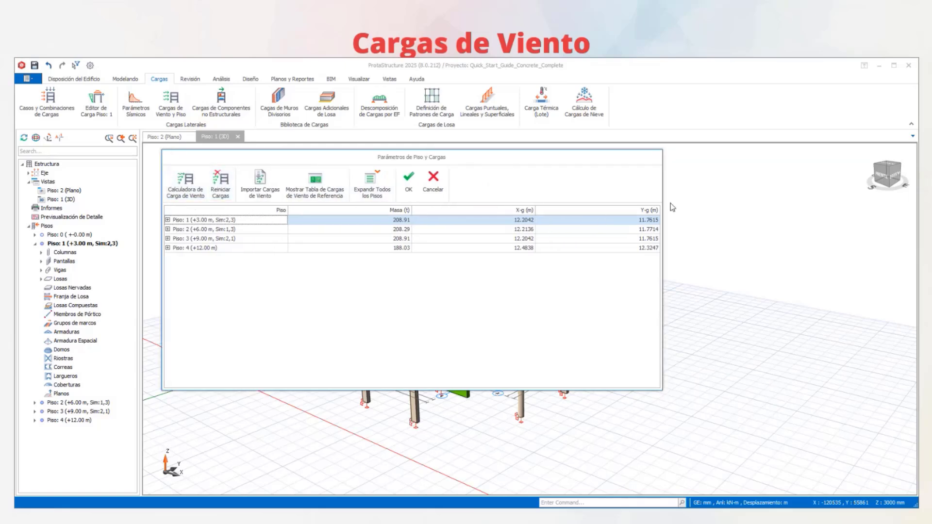
pyautogui.moveTo(663, 198); pyautogui.dragTo(853, 199)
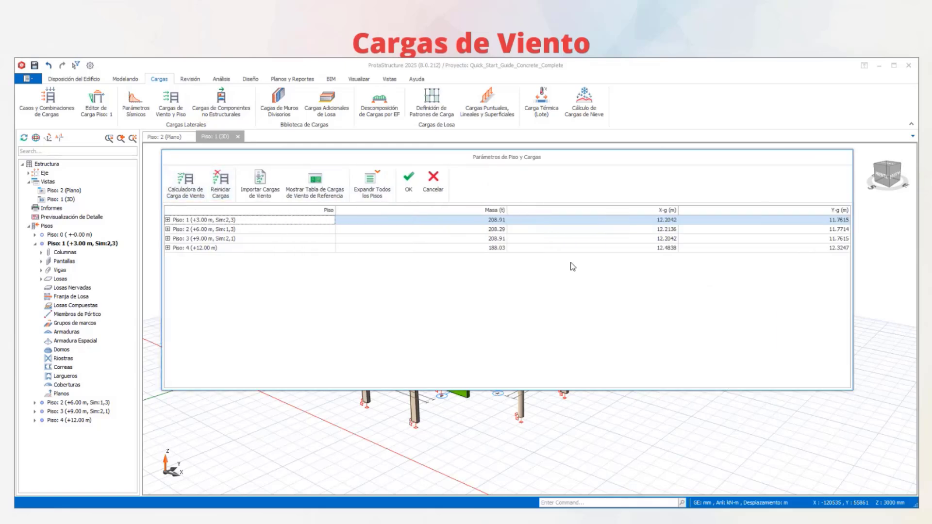
pyautogui.moveTo(415, 154); pyautogui.dragTo(414, 123)
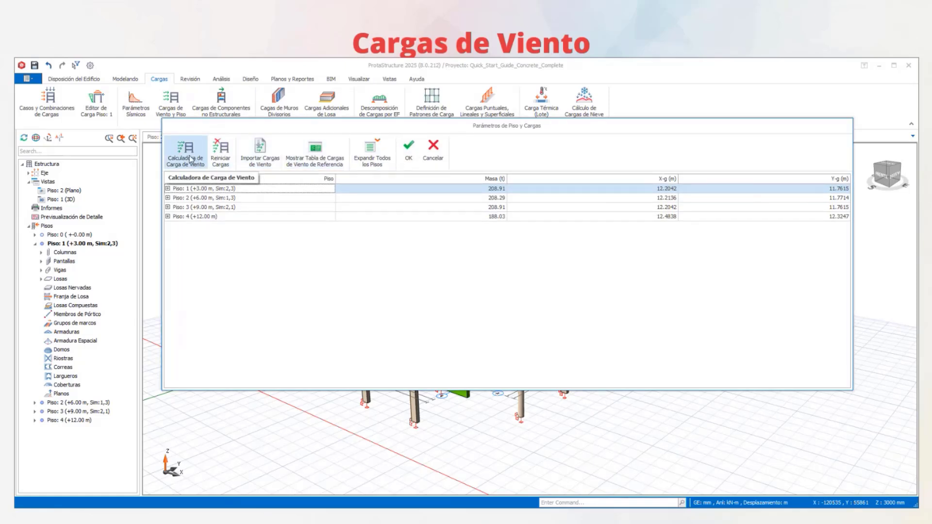
pyautogui.click(192, 156)
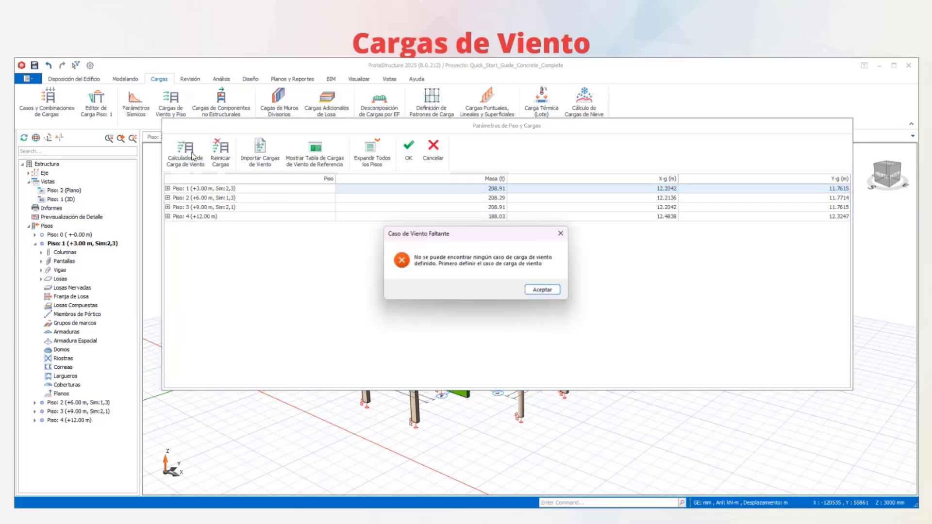
pyautogui.click(547, 292)
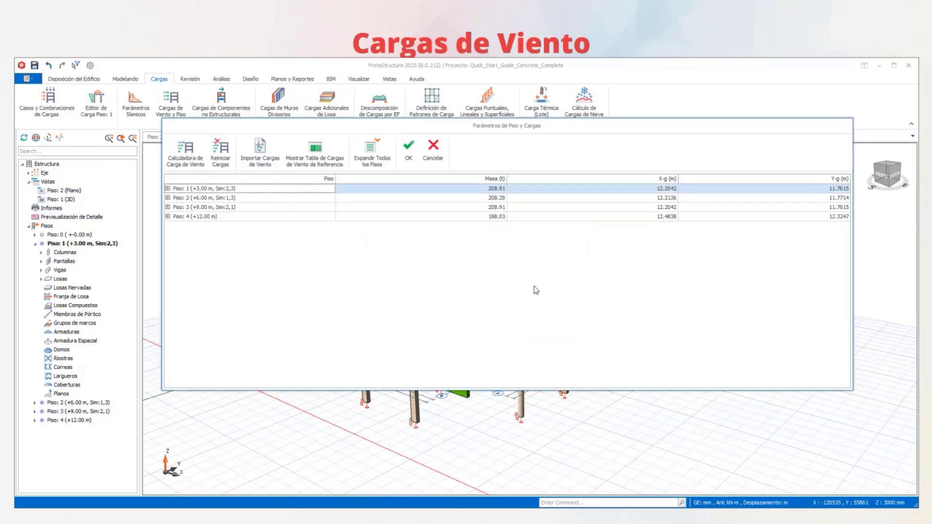
pyautogui.click(188, 157)
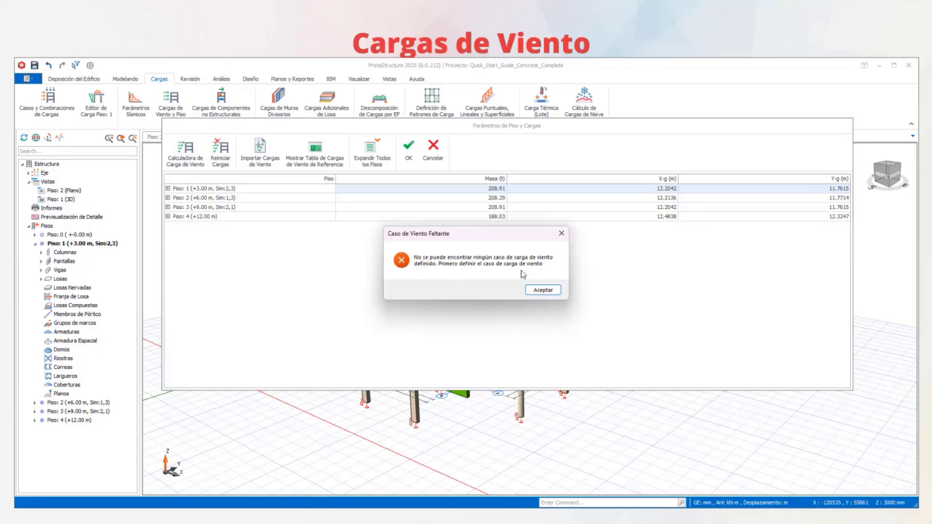
pyautogui.click(543, 290)
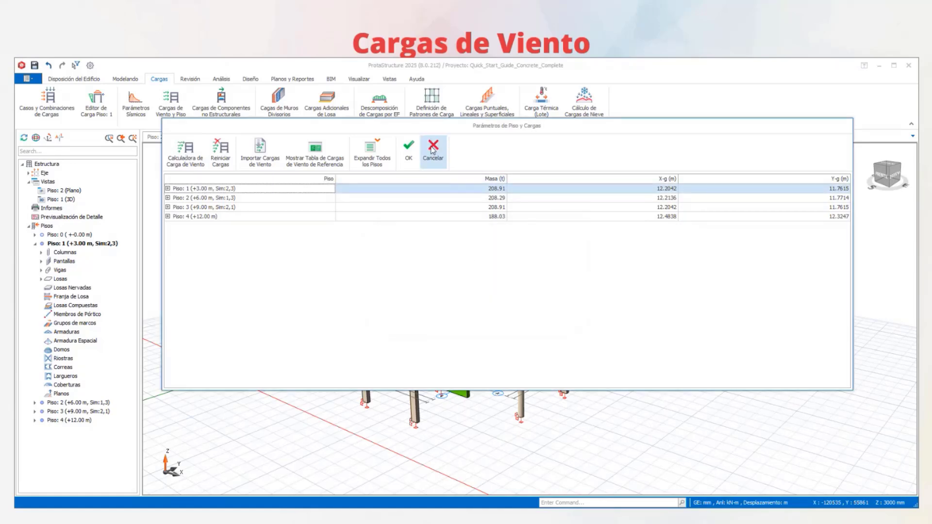
pyautogui.click(433, 148)
pyautogui.click(97, 103)
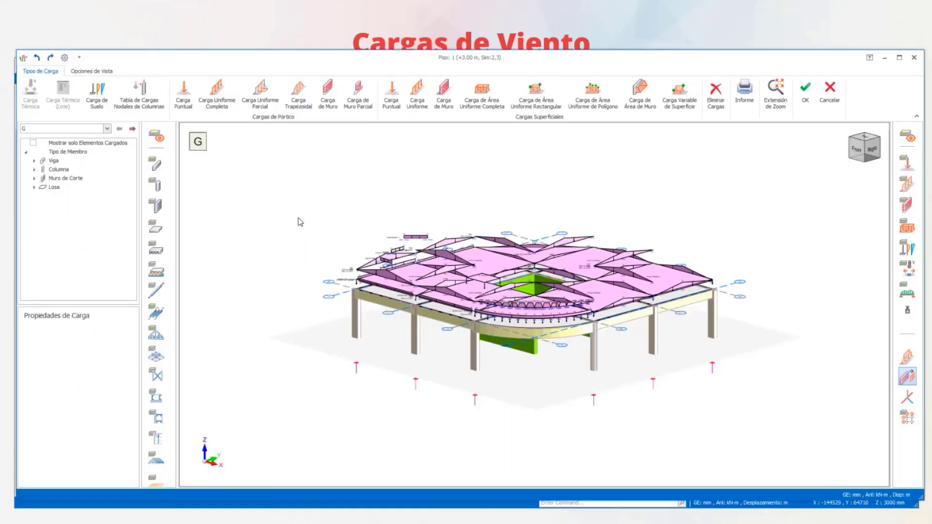
pyautogui.click(915, 58)
# - In the automatic load generator, disable automatic load patterns and enable roof live load (Lr) combinations
pyautogui.click(50, 111)
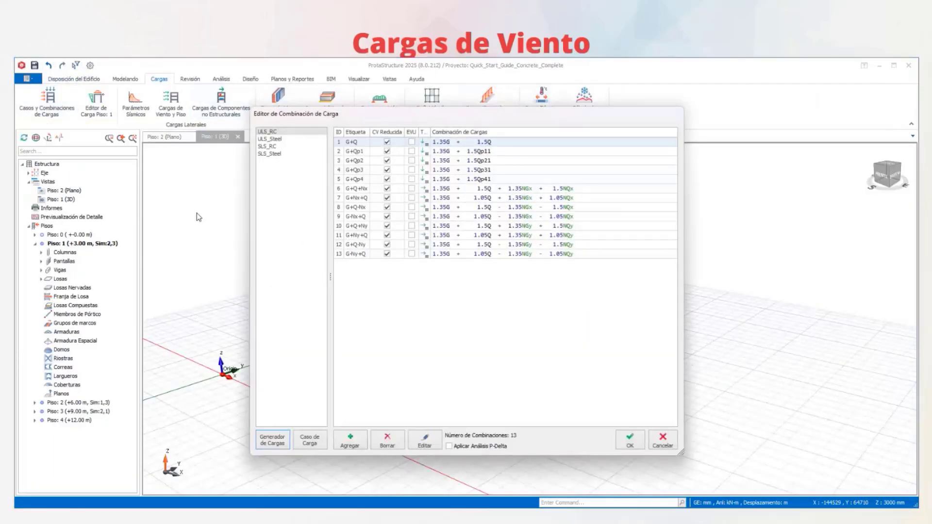
pyautogui.click(272, 440)
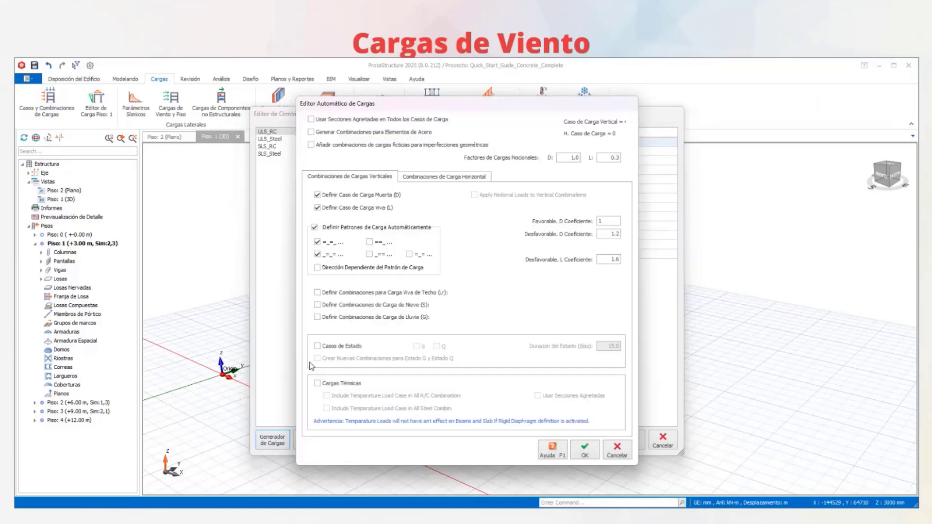
pyautogui.click(314, 227)
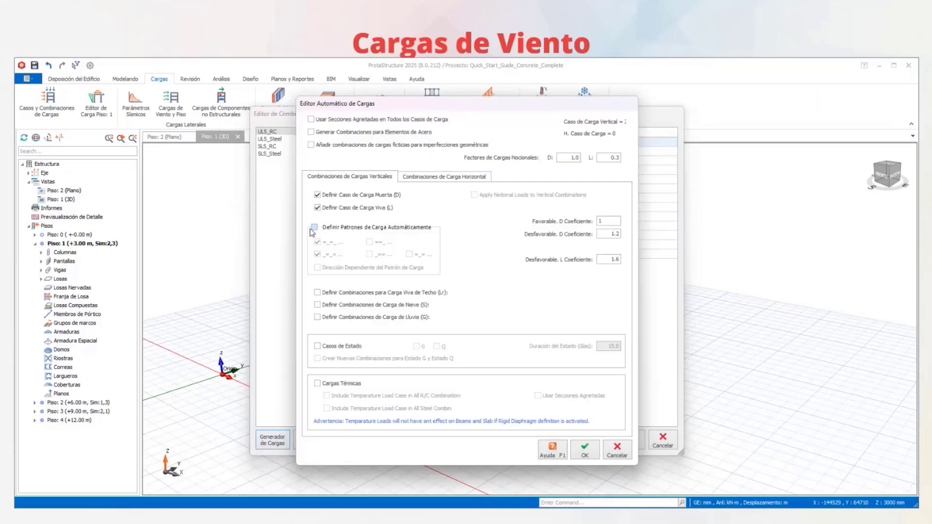
pyautogui.click(317, 293)
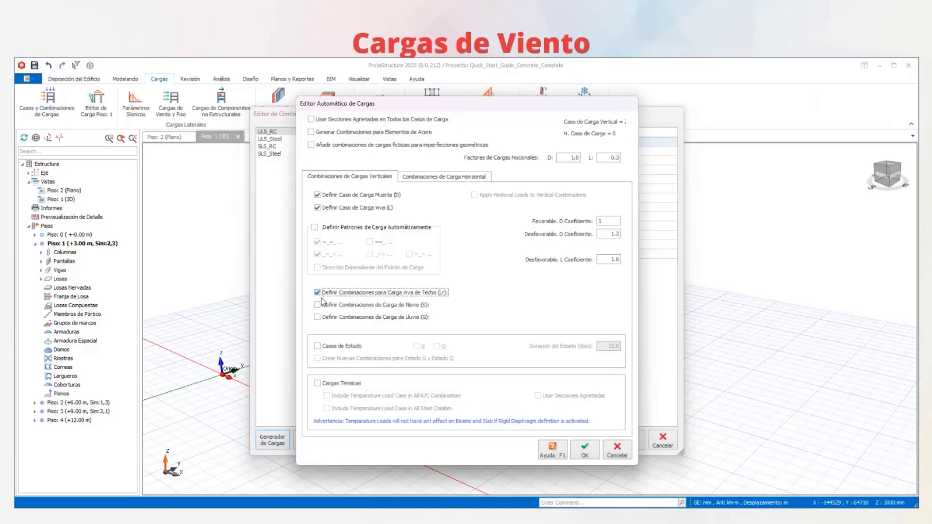
# - Add equivalent static seismic loads and wind loads with separate negative load cases, and generate the combinations
pyautogui.click(442, 176)
pyautogui.click(319, 199)
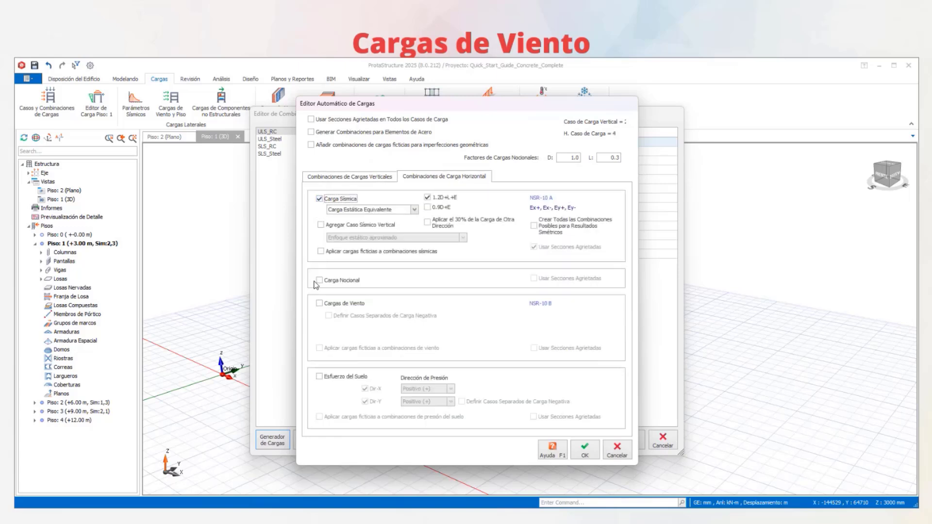
pyautogui.click(319, 303)
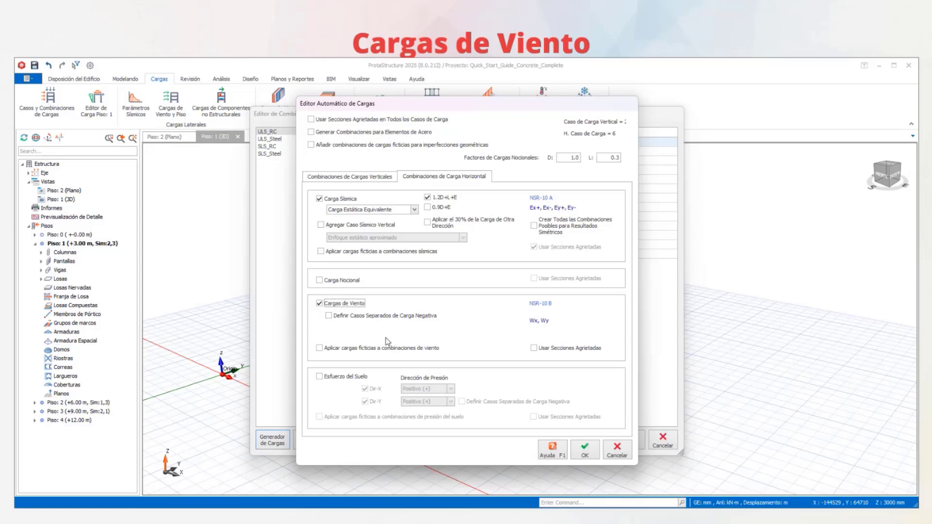
pyautogui.click(328, 316)
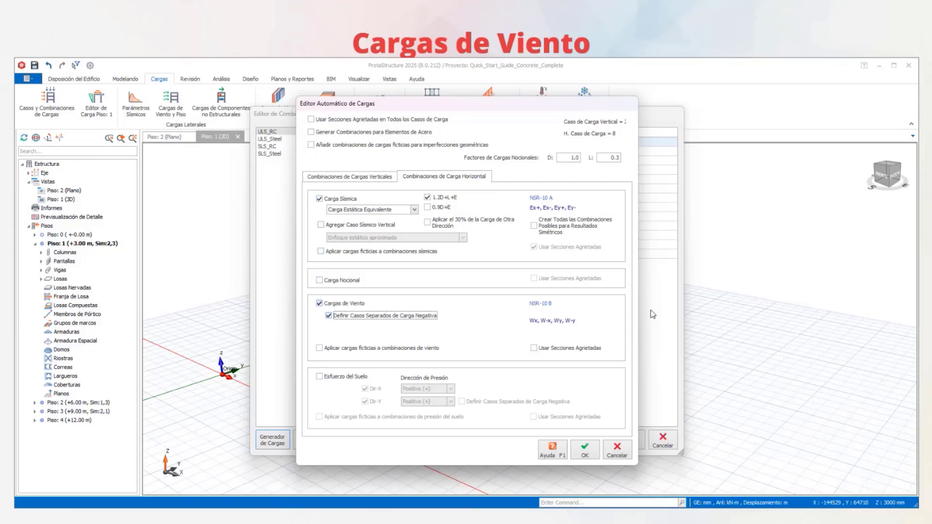
pyautogui.click(590, 453)
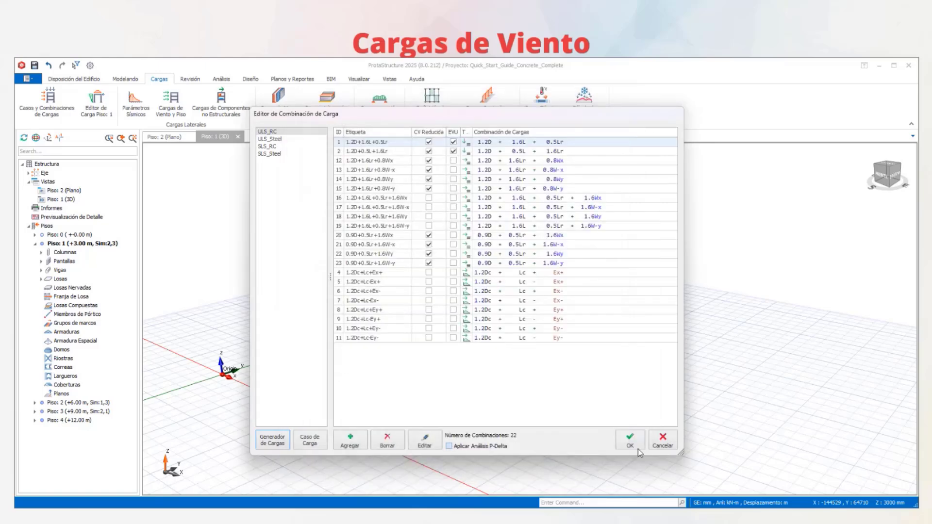
# - Accept the new combinations, transferring load case G to D and Q to L and deleting the loads of all unassigned cases
pyautogui.click(630, 439)
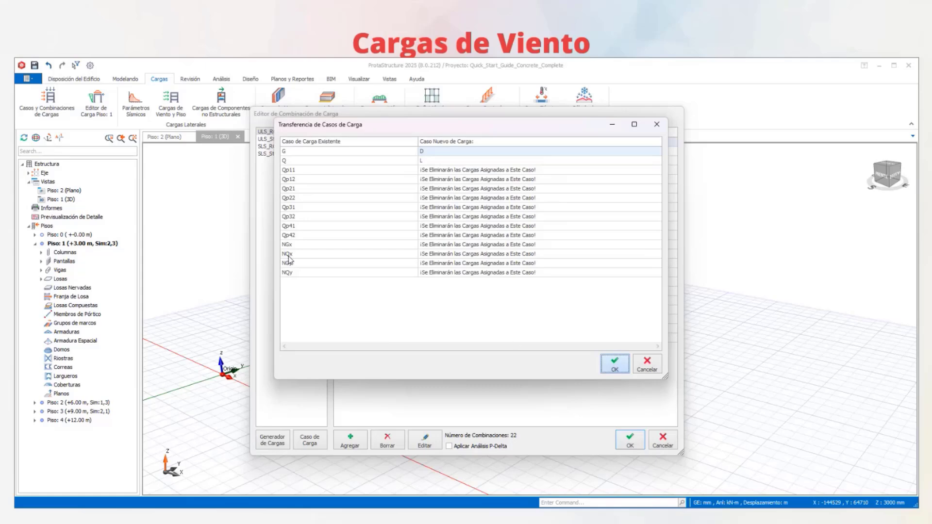
pyautogui.click(626, 368)
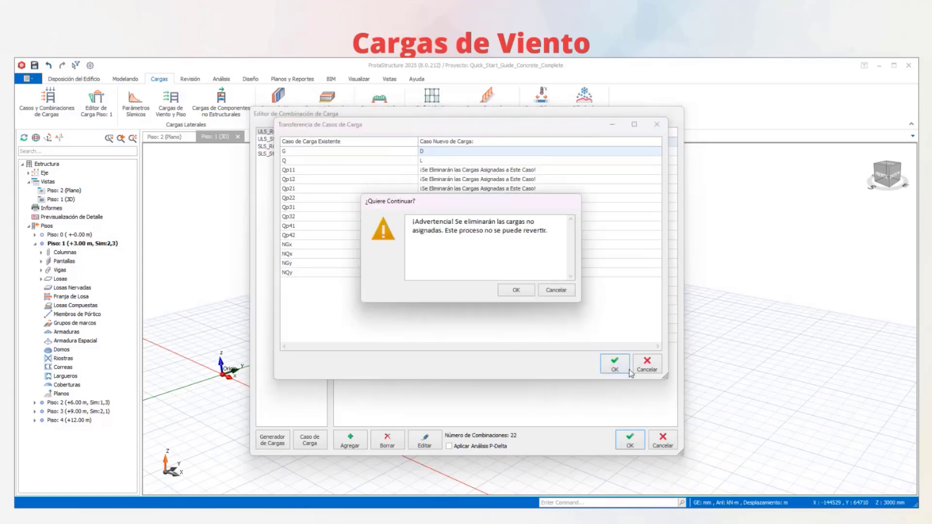
pyautogui.click(514, 291)
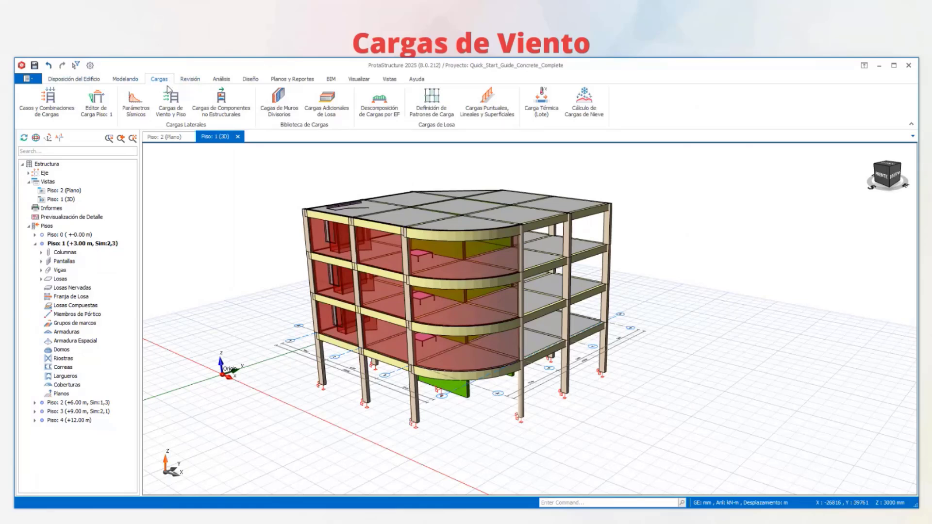
# - Open the wind load calculator and consult the risk category reference table and the Colombian basic wind velocity map
pyautogui.click(178, 111)
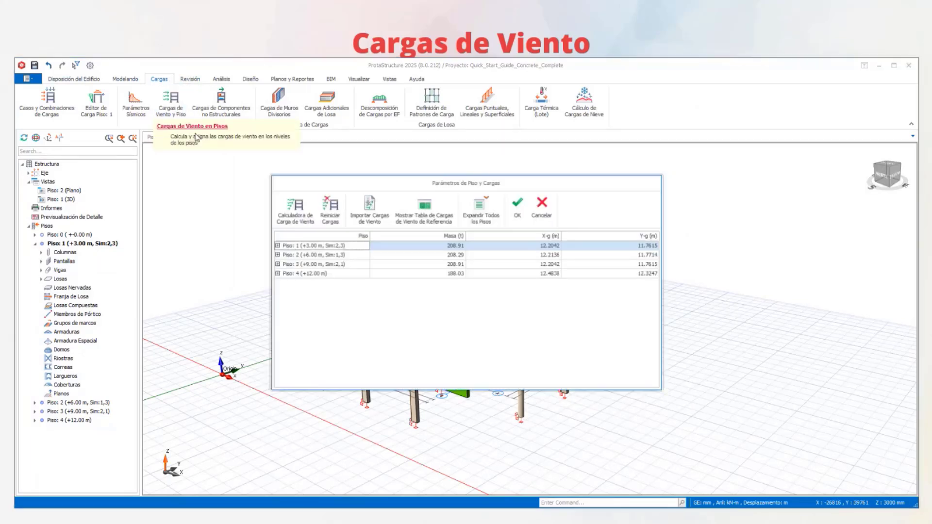
pyautogui.click(296, 215)
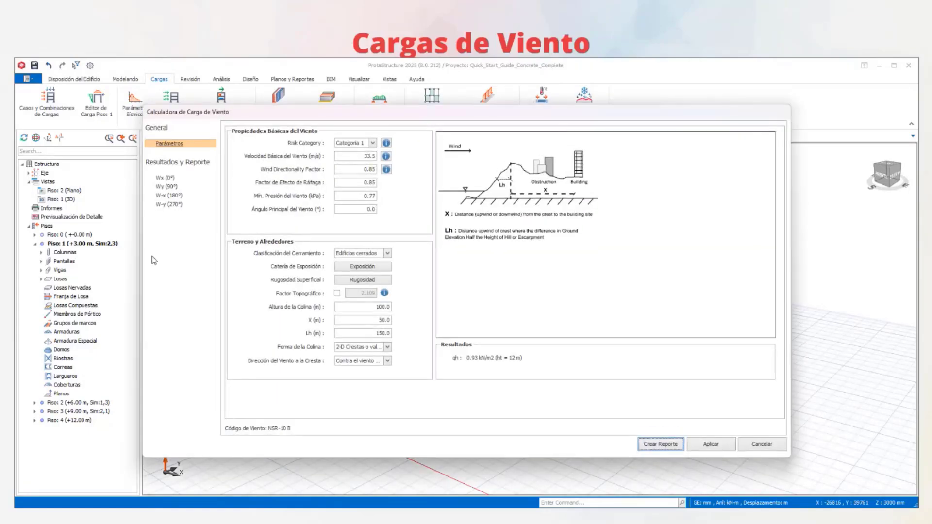
pyautogui.click(386, 143)
pyautogui.moveTo(473, 96); pyautogui.dragTo(724, 88)
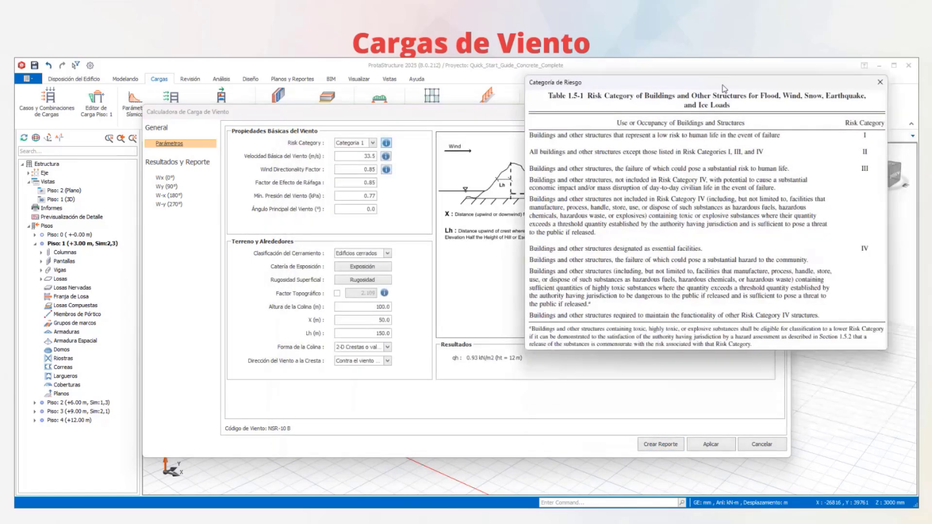
pyautogui.click(880, 82)
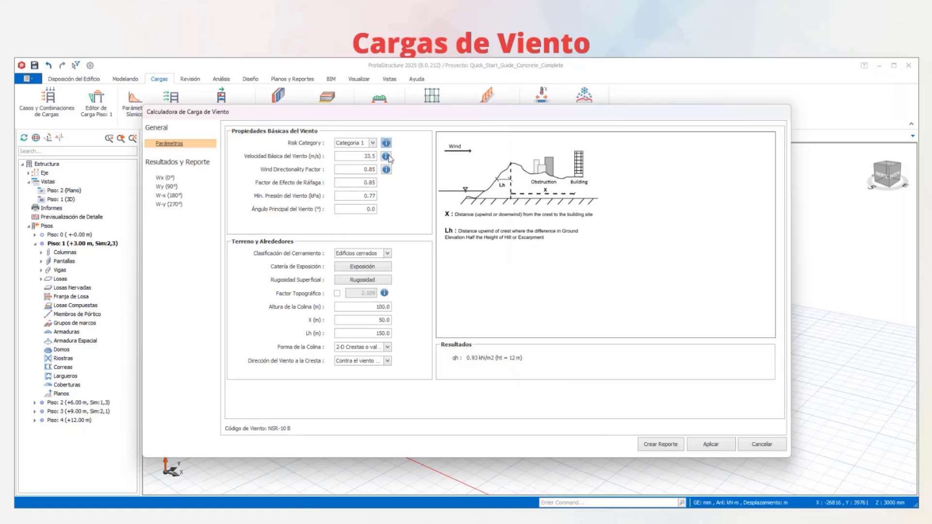
pyautogui.click(386, 158)
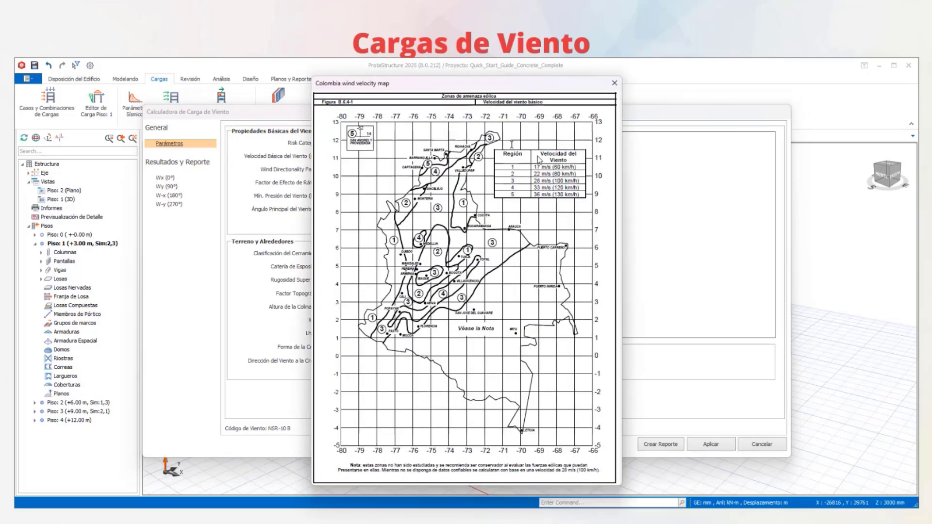
pyautogui.click(614, 83)
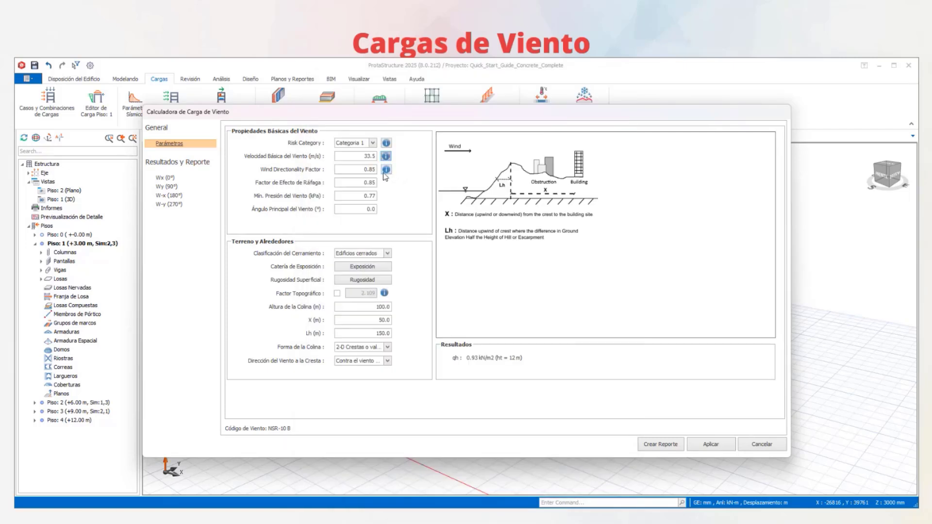
# - Try the open-building enclosure classification and switch it back to closed buildings (Edificios cerrados)
pyautogui.click(387, 254)
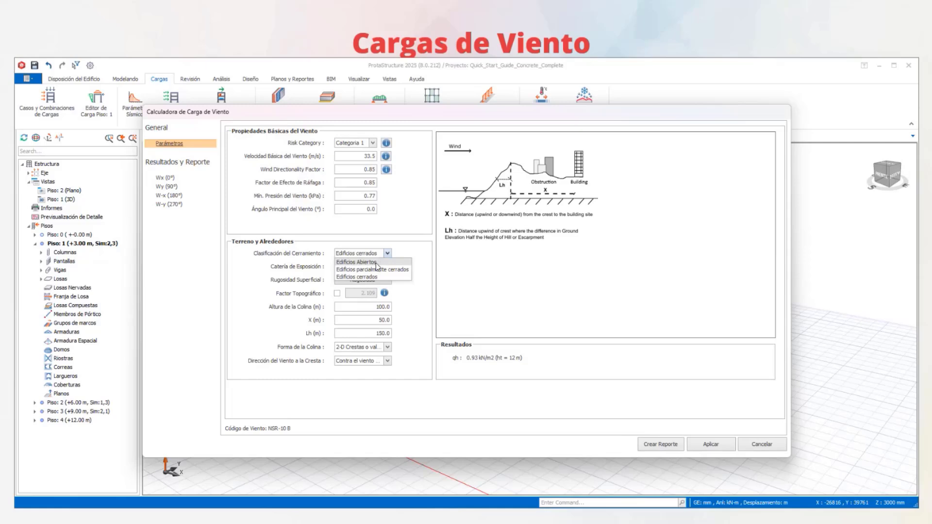
pyautogui.click(379, 261)
pyautogui.click(388, 254)
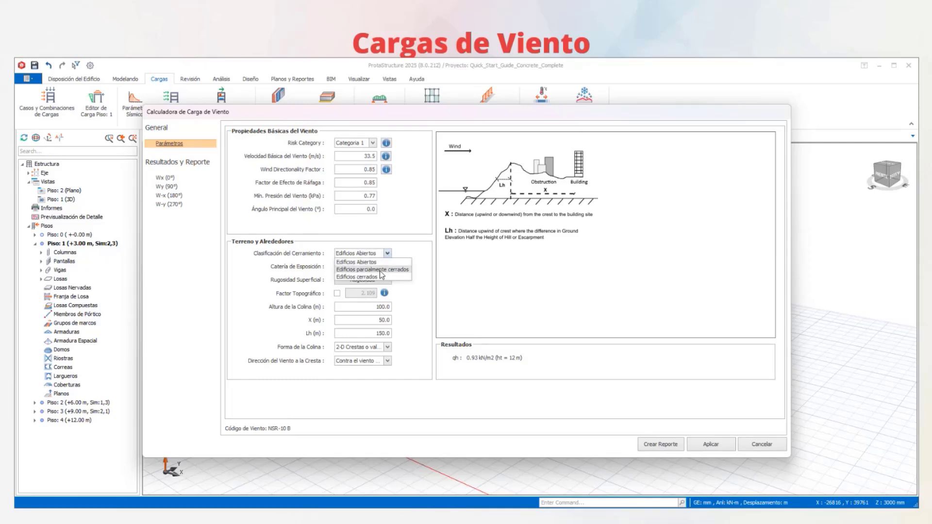
pyautogui.click(377, 276)
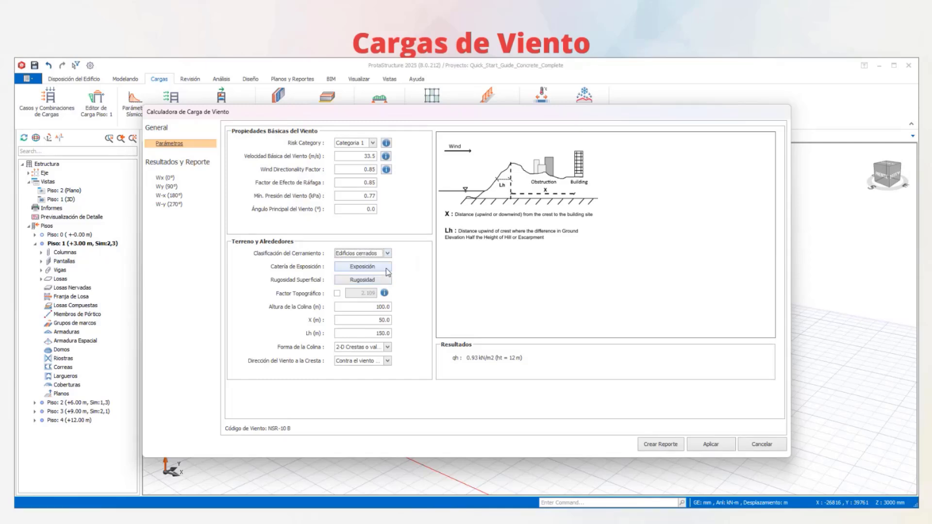
# - Compare exposure categories B, C and D for the wind terrain and set the category to Exposure D
pyautogui.click(367, 268)
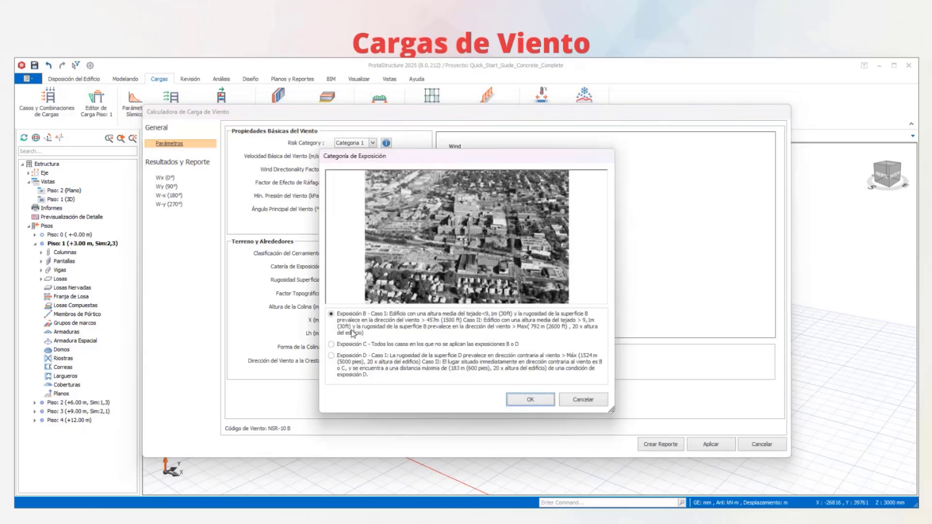
pyautogui.click(342, 345)
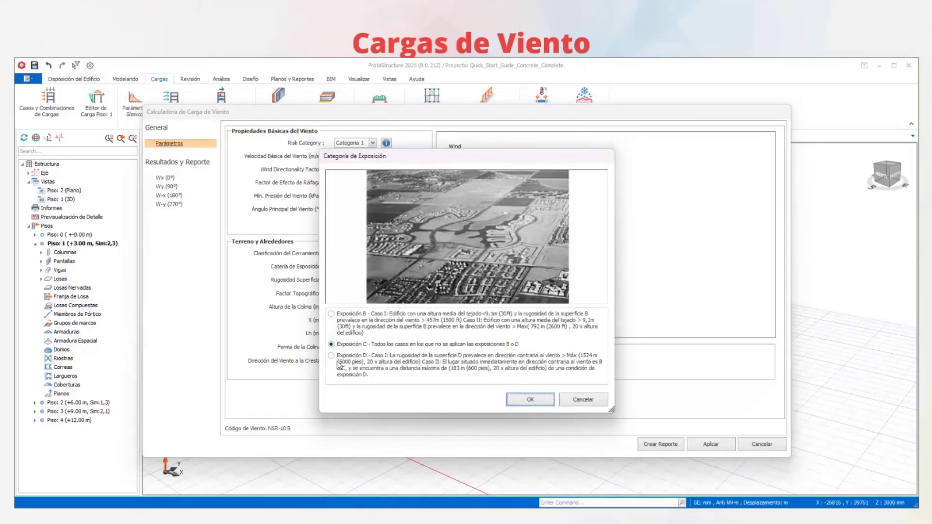
pyautogui.click(336, 358)
pyautogui.click(338, 345)
pyautogui.click(342, 314)
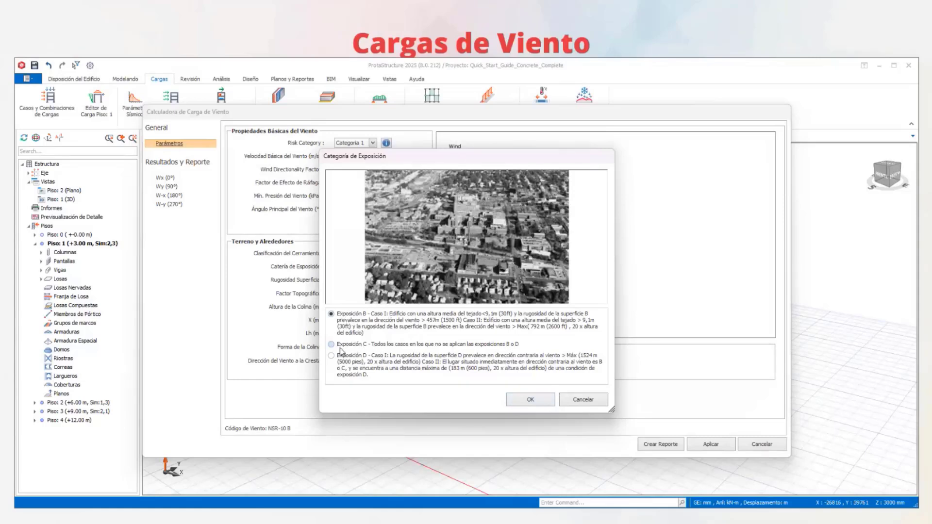
pyautogui.click(339, 357)
pyautogui.click(519, 400)
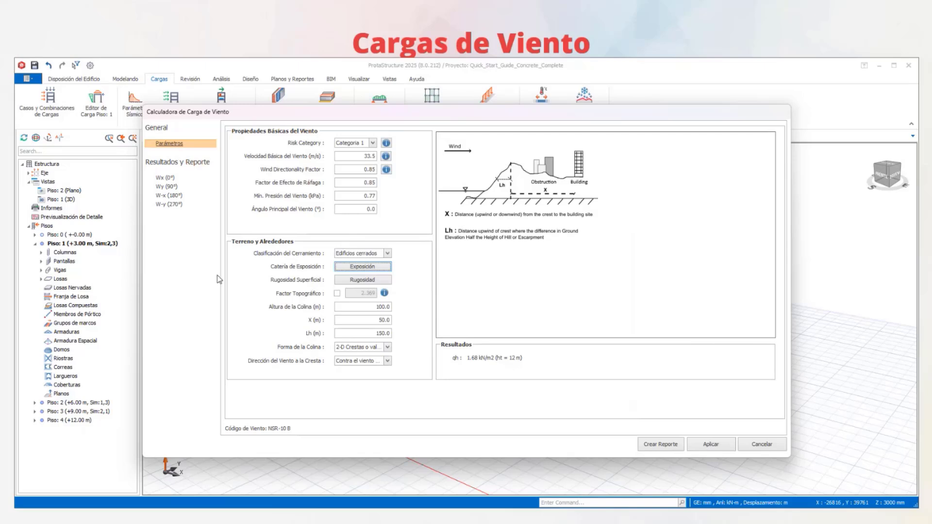
# - Create the wind load summary report and review its topographic factor calculations and the pressure tables per floor
pyautogui.click(647, 445)
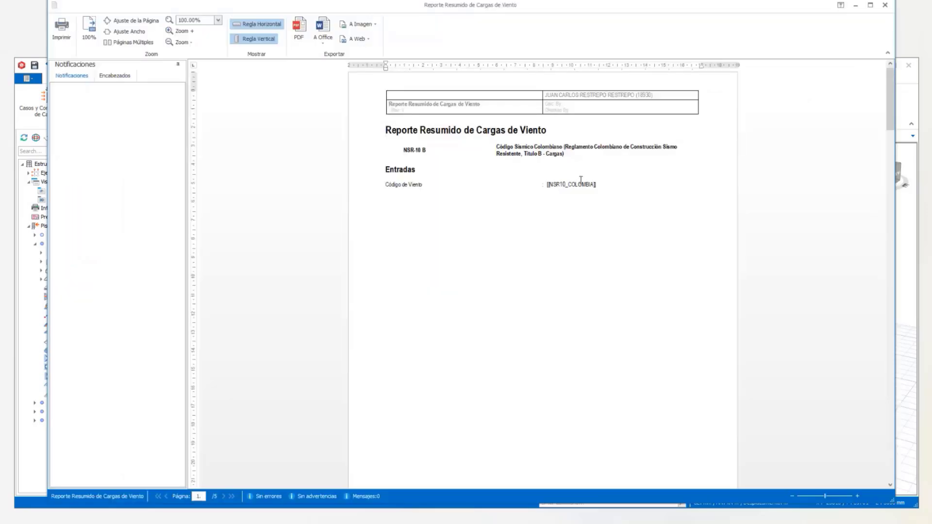
pyautogui.scroll(-8, 628, 250)
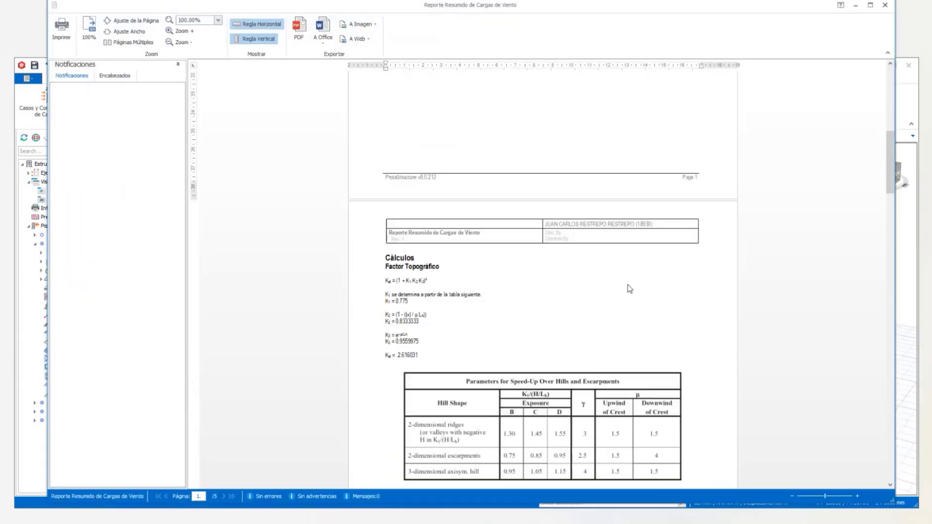
pyautogui.scroll(-15, 629, 289)
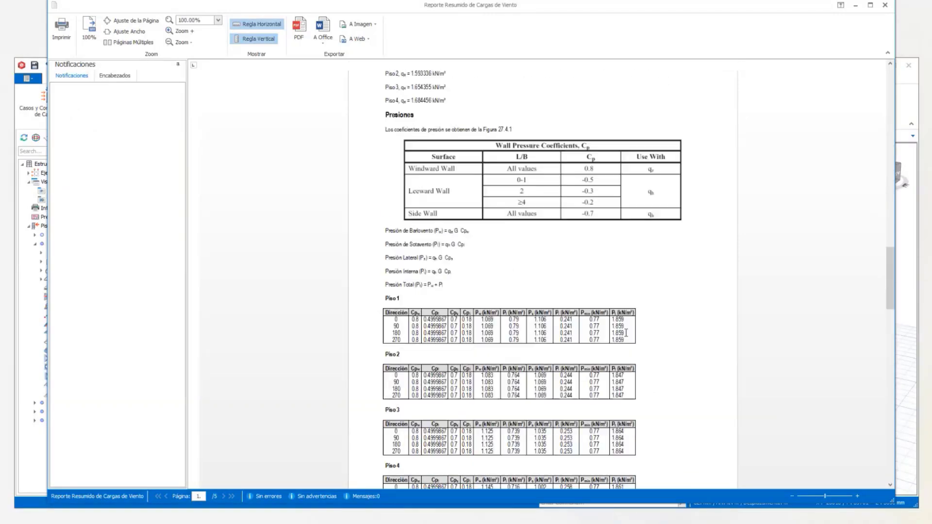
# - Finish reviewing the wind load report, close it and the calculator, and accept the storey and load parameters
pyautogui.scroll(-10, 625, 333)
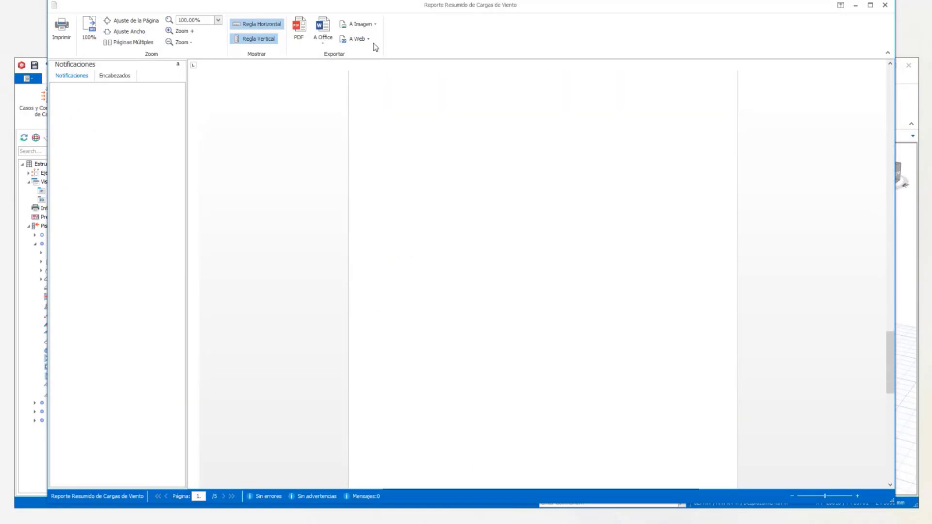
pyautogui.click(885, 6)
pyautogui.click(712, 445)
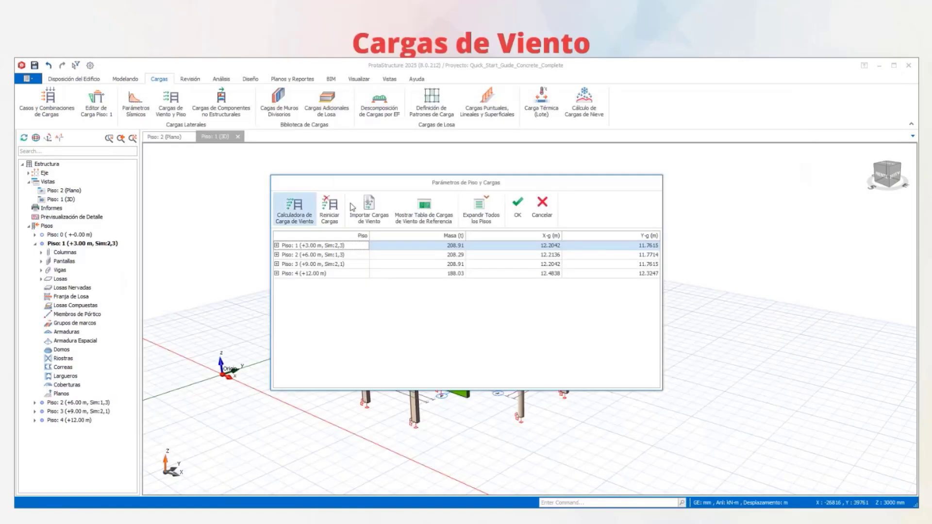
pyautogui.click(518, 206)
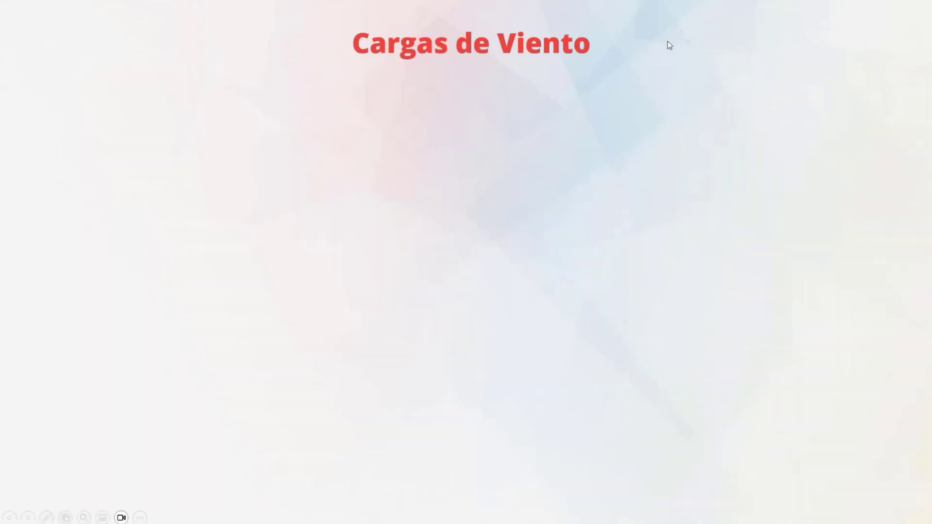
pyautogui.click(668, 41)
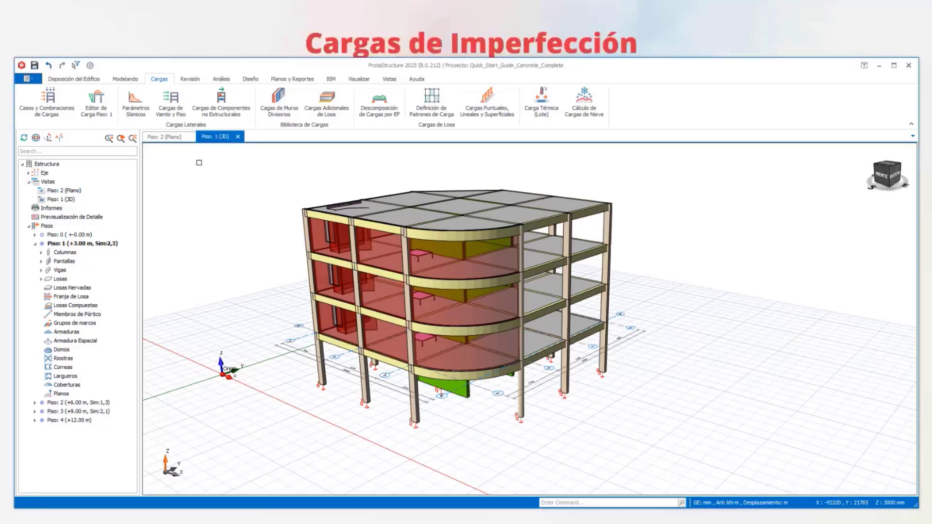
pyautogui.moveTo(244, 54); pyautogui.dragTo(239, 62)
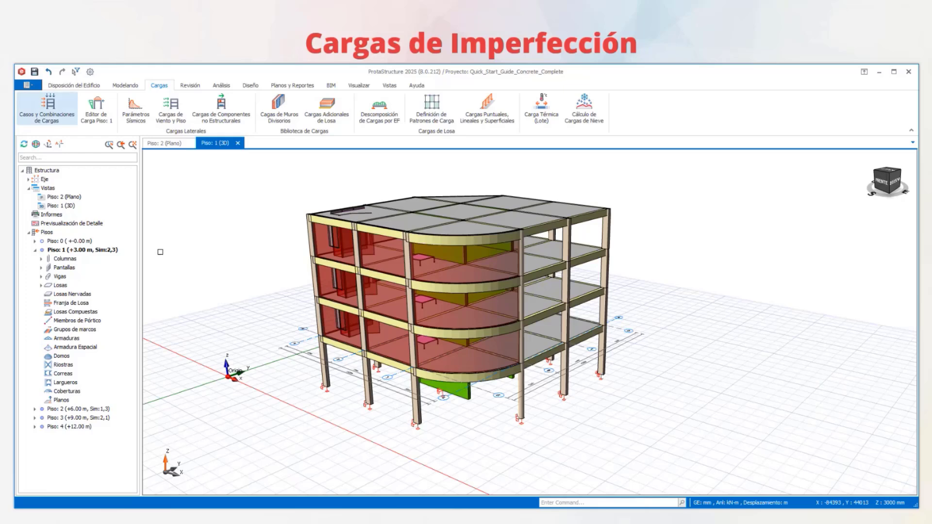
pyautogui.moveTo(707, 251); pyautogui.dragTo(645, 252, button='middle')
pyautogui.moveTo(568, 266); pyautogui.dragTo(236, 293, button='middle')
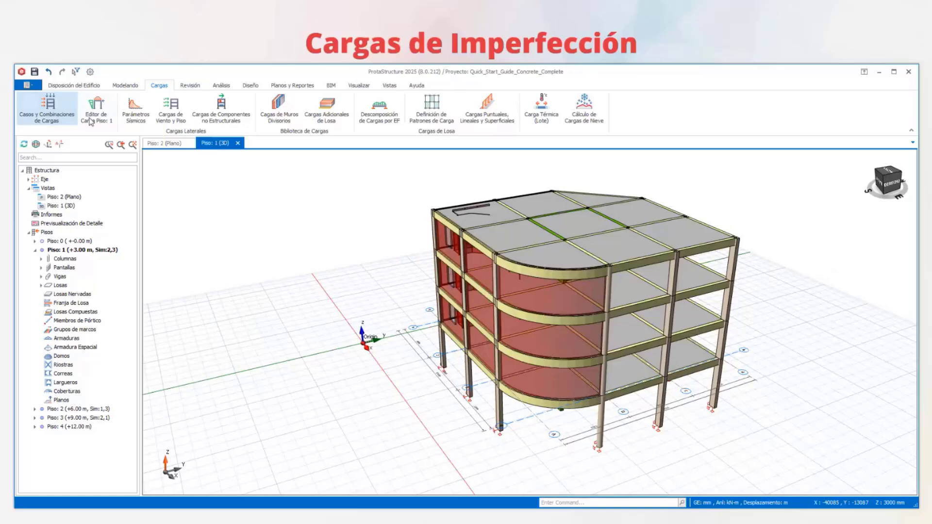
# - Open the automatic load combination generator and add fictitious load combinations for geometric imperfections
pyautogui.click(56, 118)
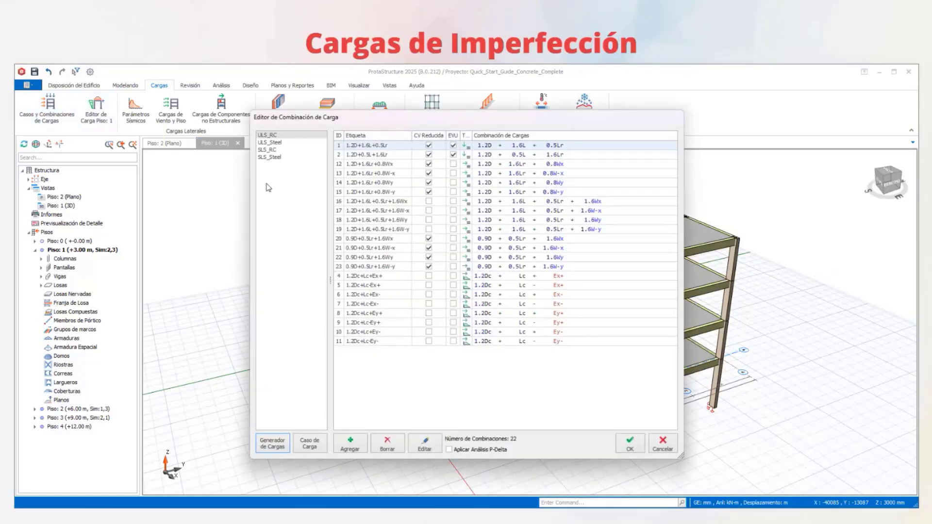
pyautogui.click(269, 448)
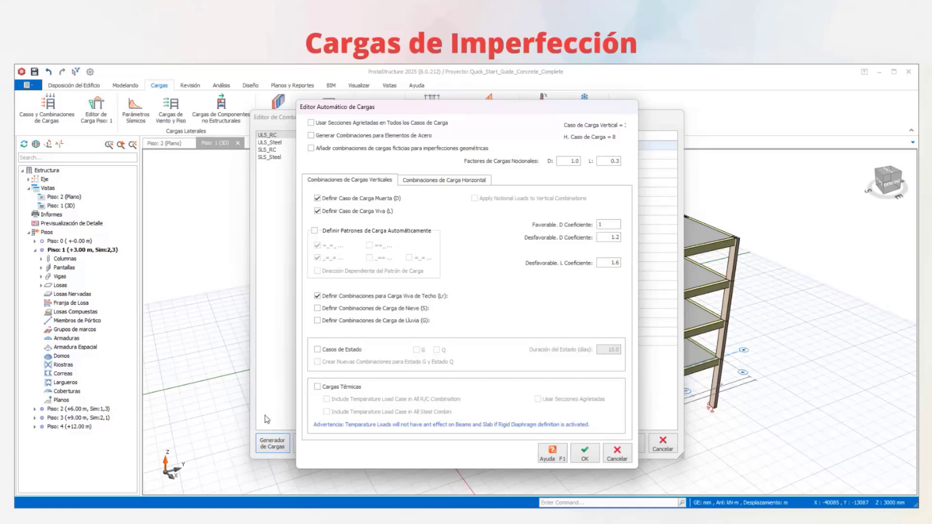
pyautogui.click(310, 148)
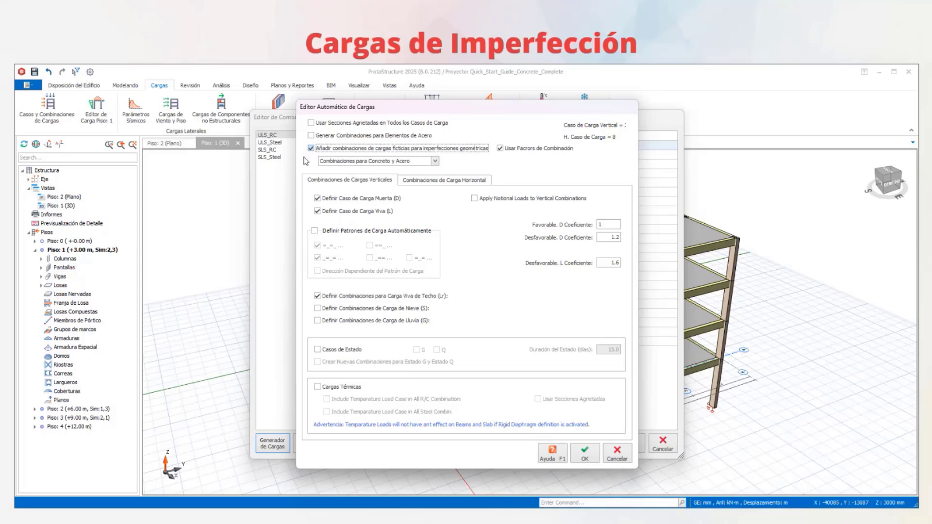
# - Try the material options for the fictitious load combinations and set them to Combinaciones para Concreto
pyautogui.click(435, 161)
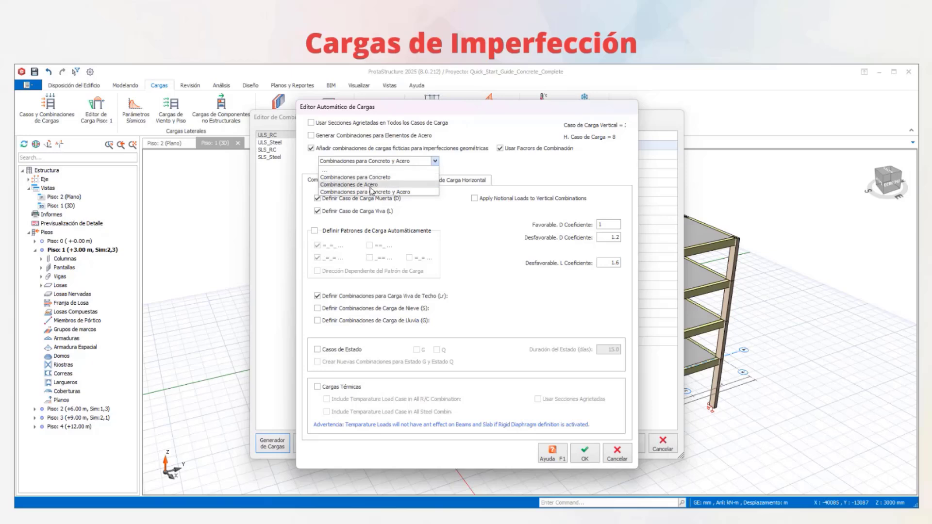
pyautogui.click(370, 192)
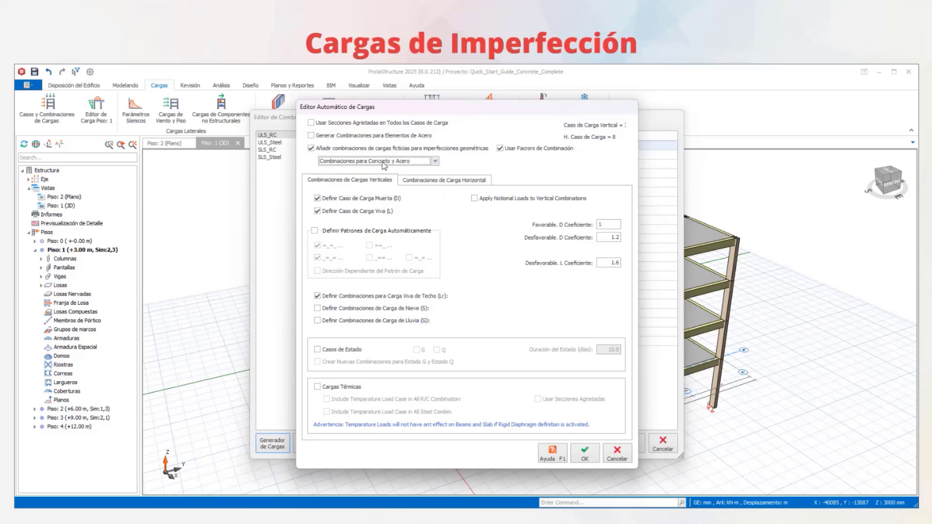
pyautogui.click(383, 162)
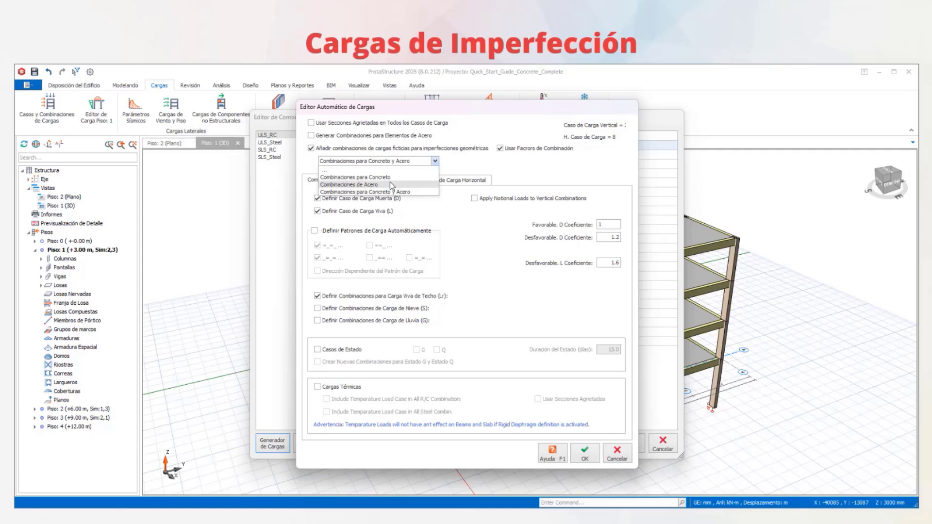
pyautogui.click(389, 183)
pyautogui.click(435, 160)
pyautogui.click(408, 178)
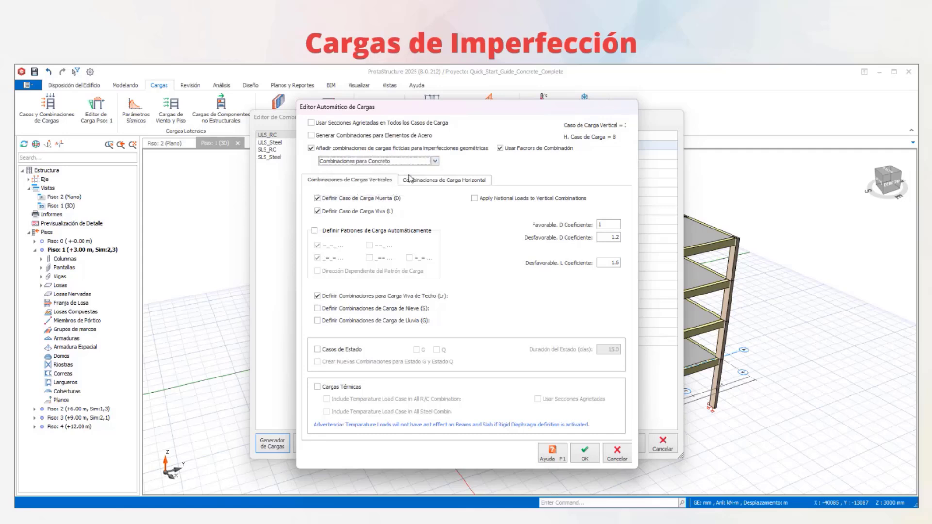
# - Turn the use of combination factors off and on again for the fictitious loads, and accept the generator settings
pyautogui.click(530, 149)
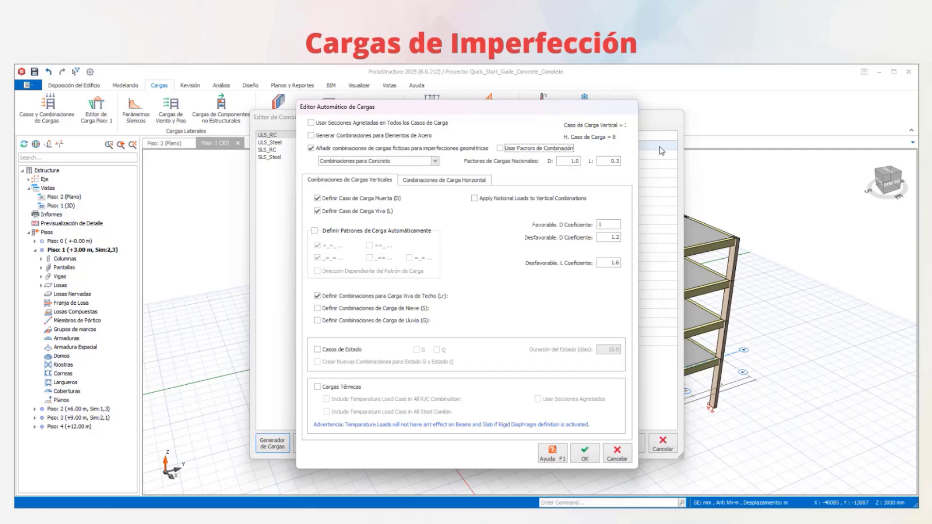
pyautogui.click(500, 149)
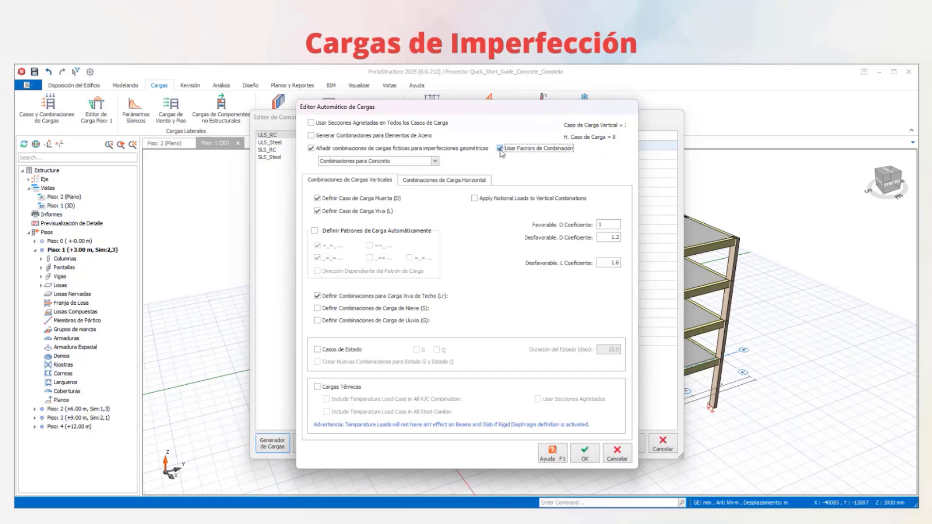
pyautogui.click(585, 454)
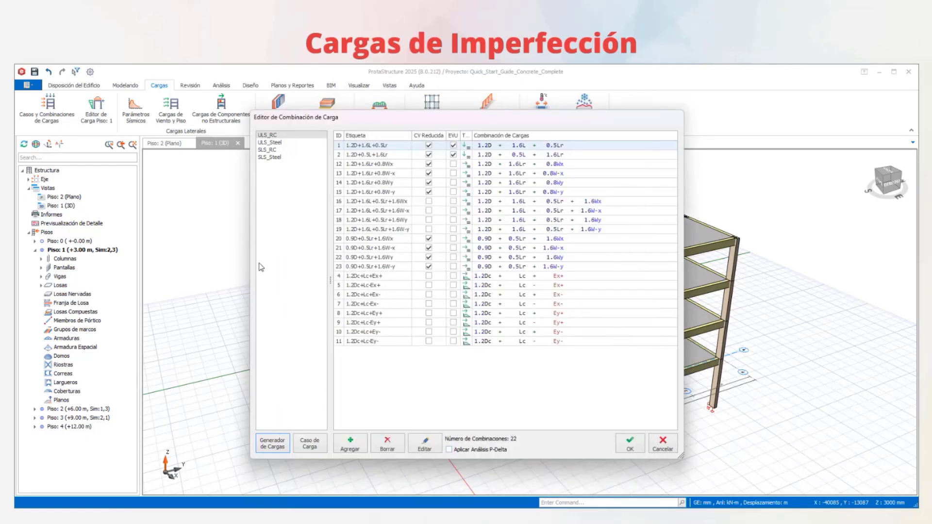
# - Check the ULS_Steel set, enable generating combinations for steel elements and set the fictitious load combinations to Combinaciones de Acero
pyautogui.click(282, 143)
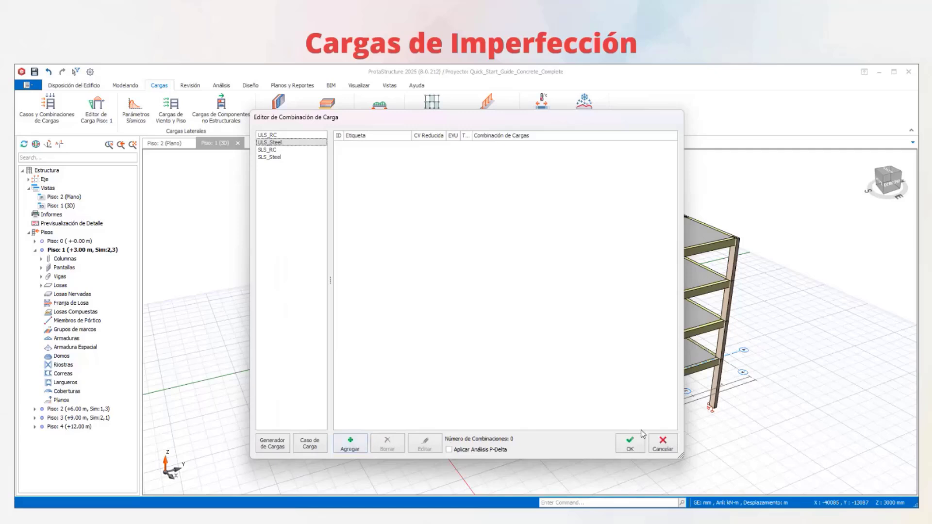
pyautogui.click(276, 446)
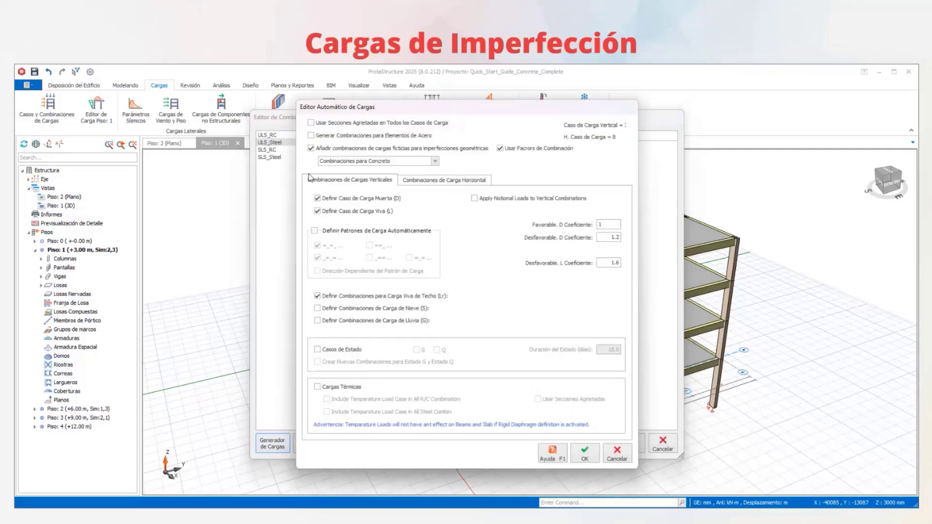
pyautogui.click(318, 139)
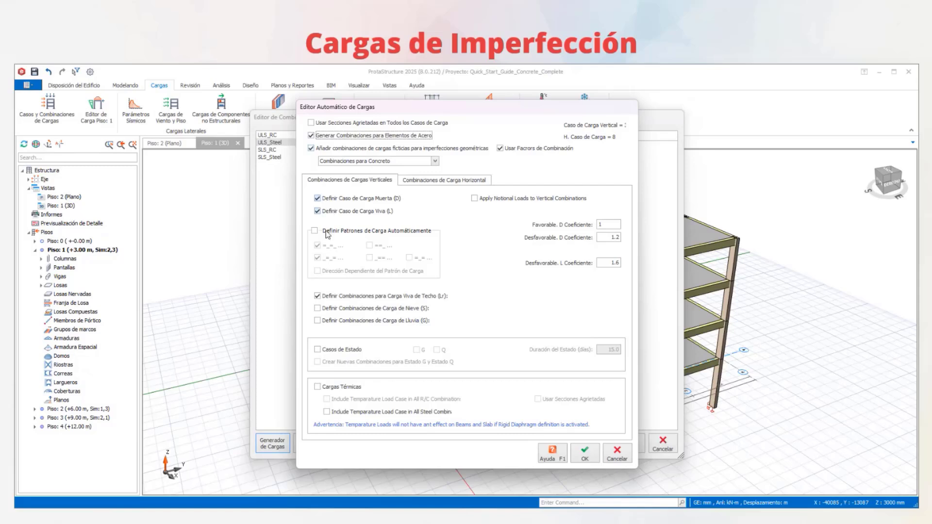
pyautogui.click(433, 161)
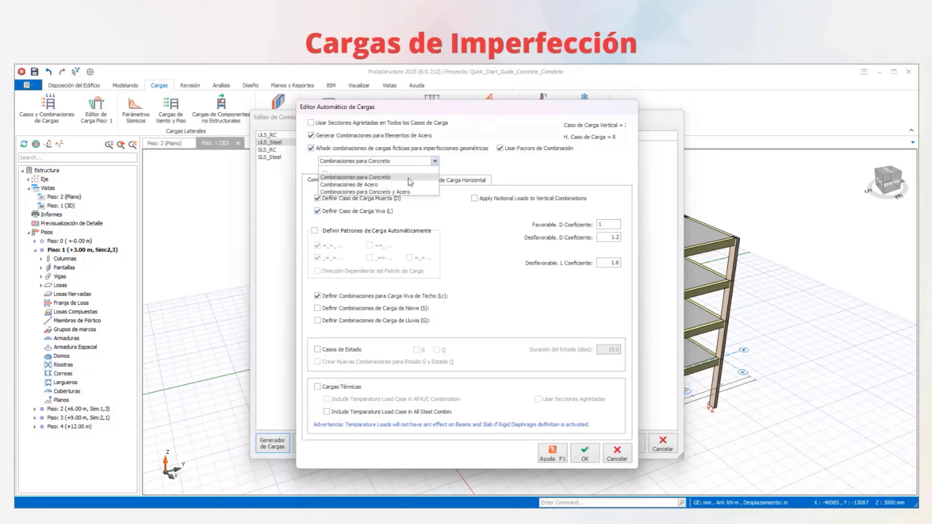
pyautogui.click(409, 184)
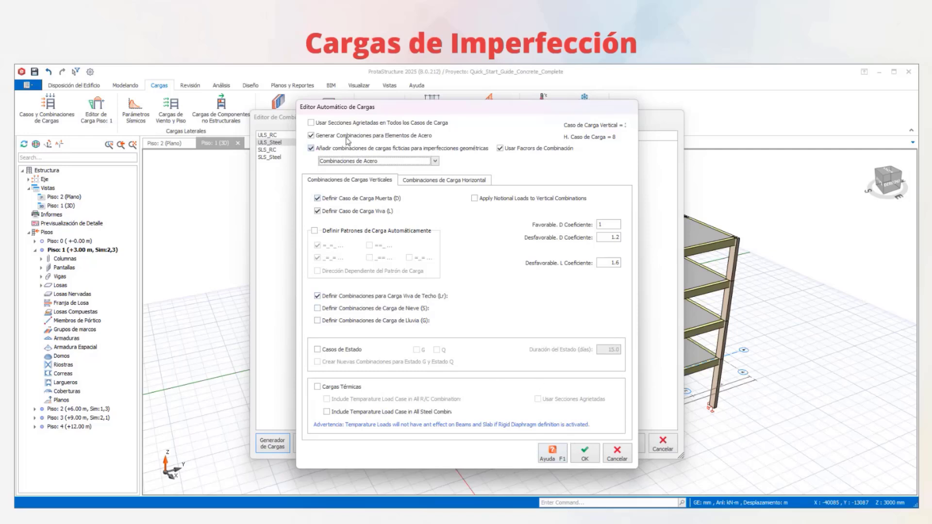
# - Add the notional load (Carga Nocional) to the horizontal load combinations and generate the combinations
pyautogui.click(427, 180)
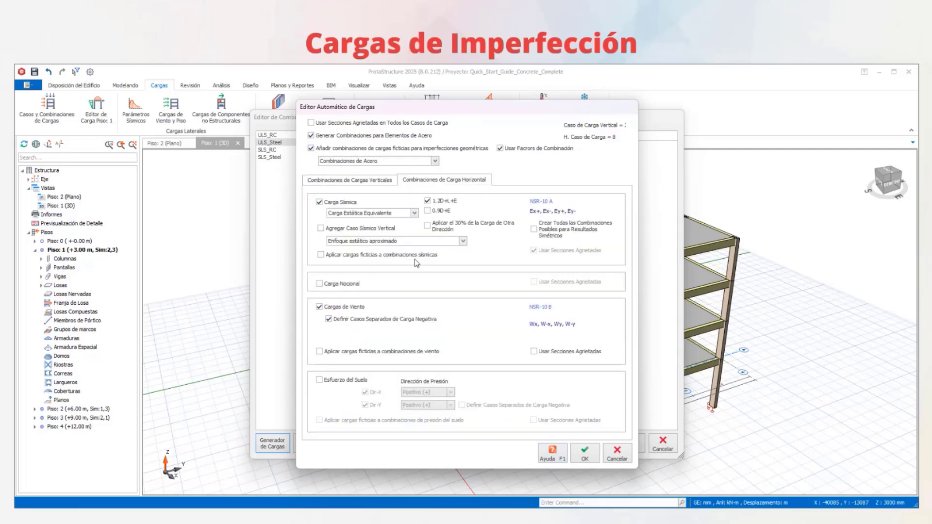
pyautogui.click(319, 284)
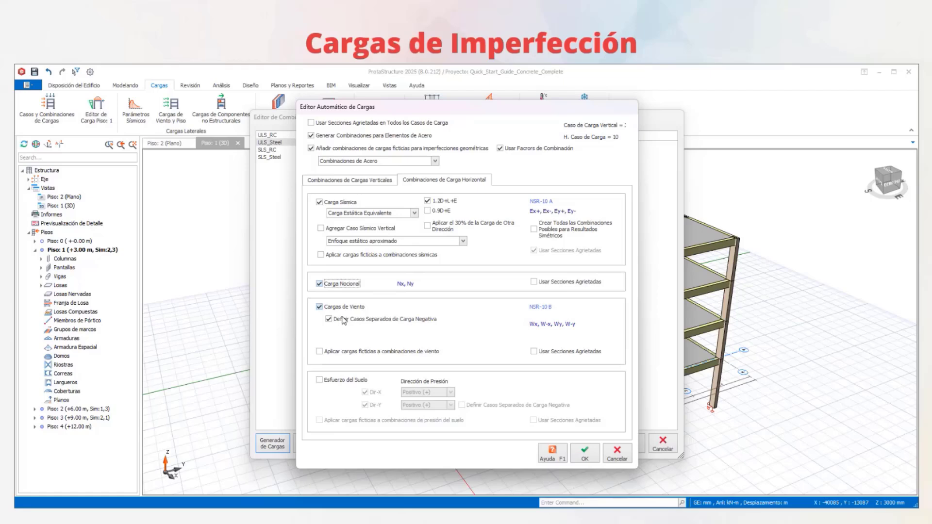
pyautogui.click(585, 454)
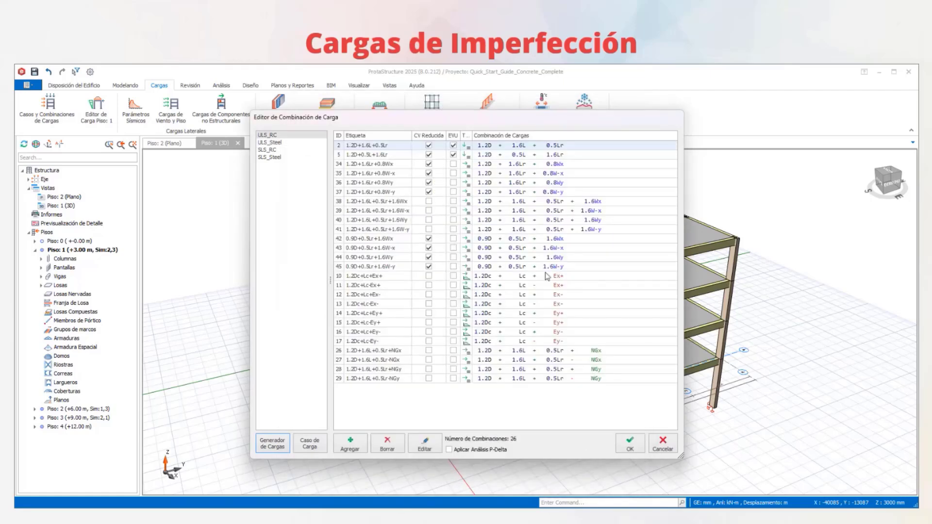
# - Review the NGx and NGy notional load combinations in the ULS_Steel set
pyautogui.click(276, 143)
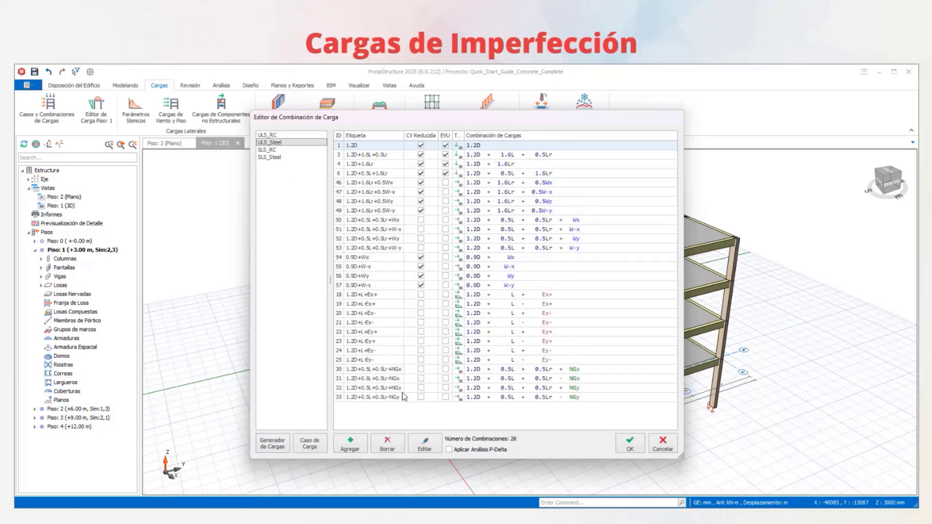
pyautogui.click(384, 371)
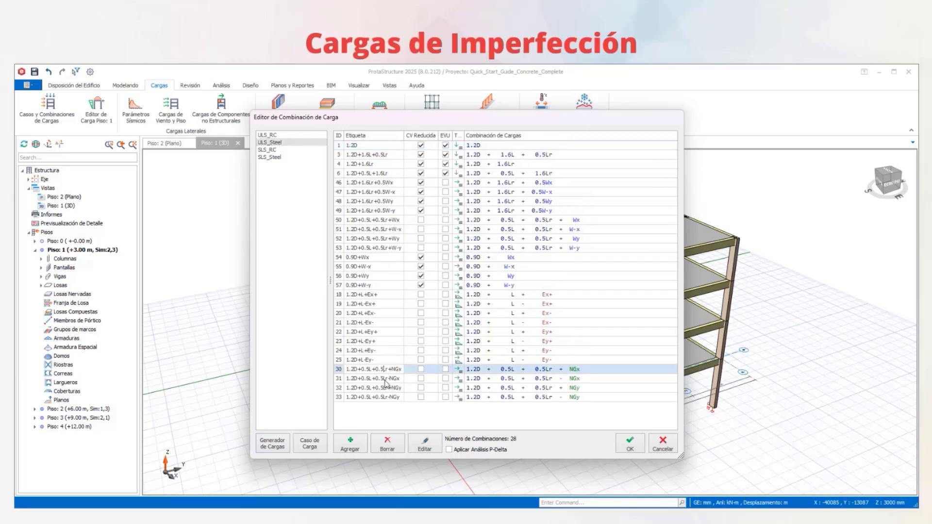
pyautogui.click(575, 387)
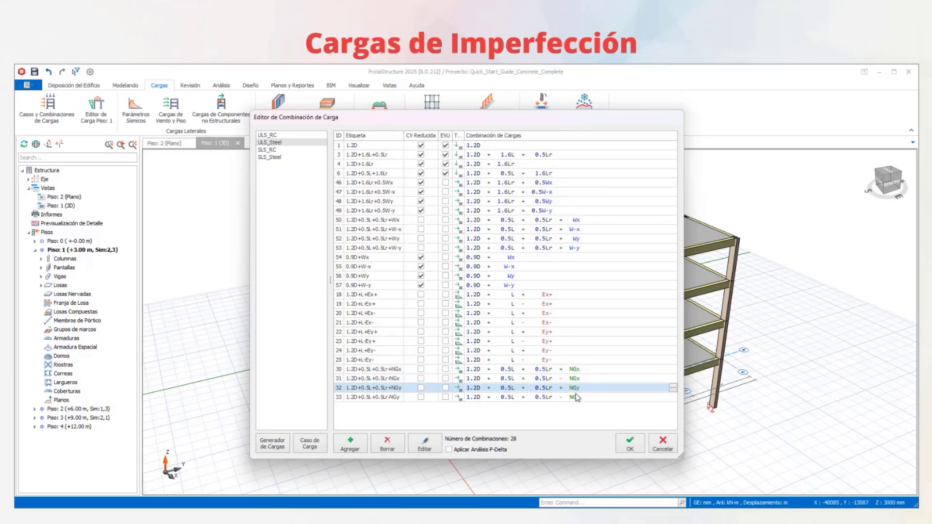
pyautogui.click(576, 399)
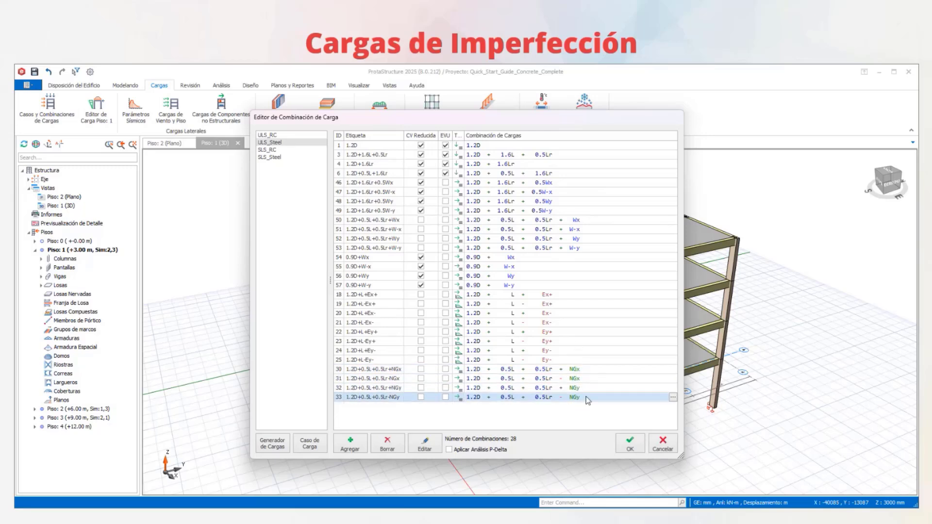
# - Inspect the notional load cases in the load case list, view the NQx case's definition, and close without changes
pyautogui.click(311, 443)
pyautogui.scroll(-1, 370, 330)
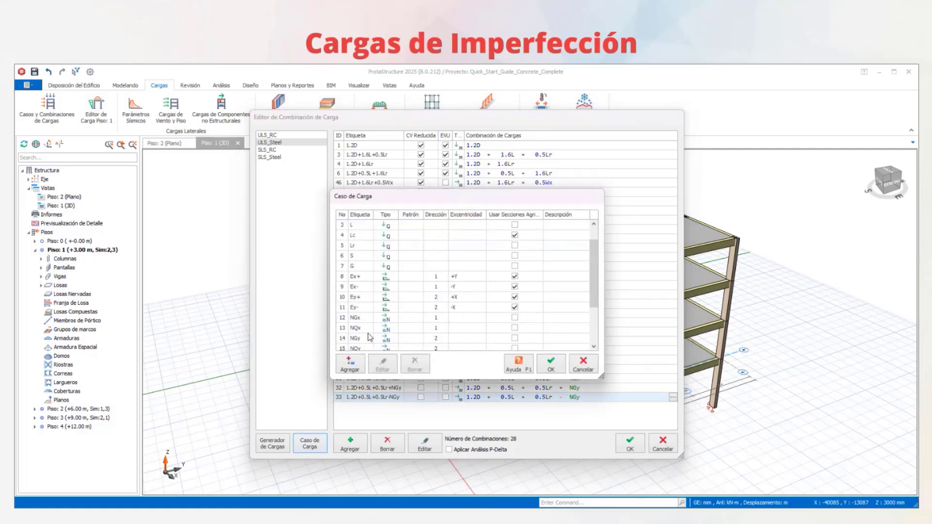
pyautogui.click(363, 330)
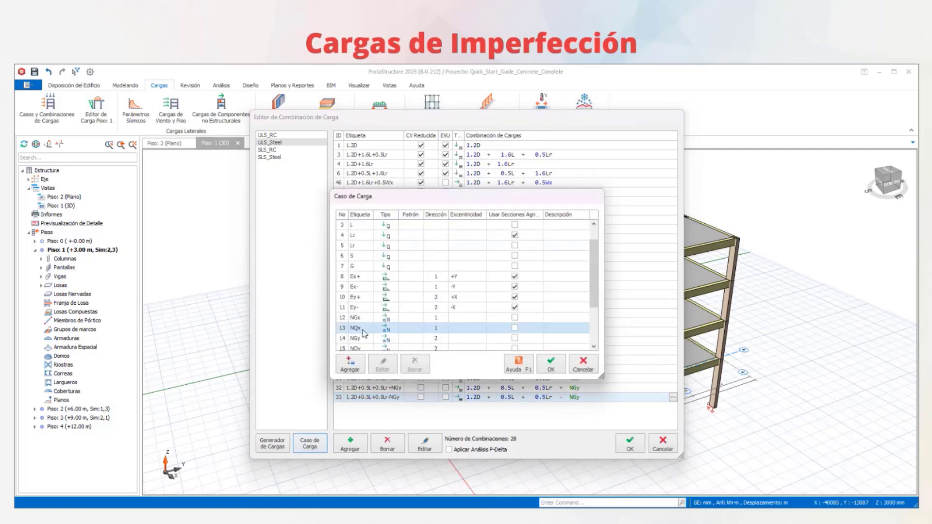
pyautogui.doubleClick(363, 331)
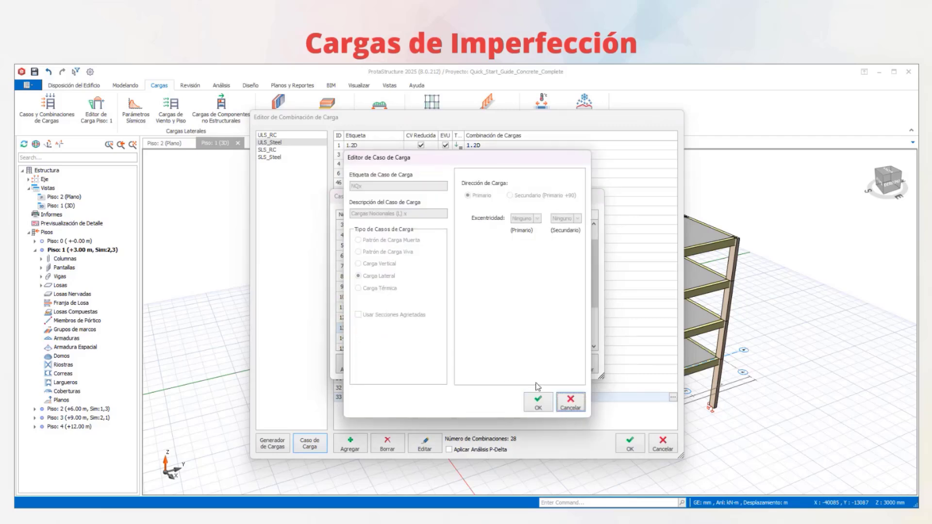
pyautogui.click(571, 402)
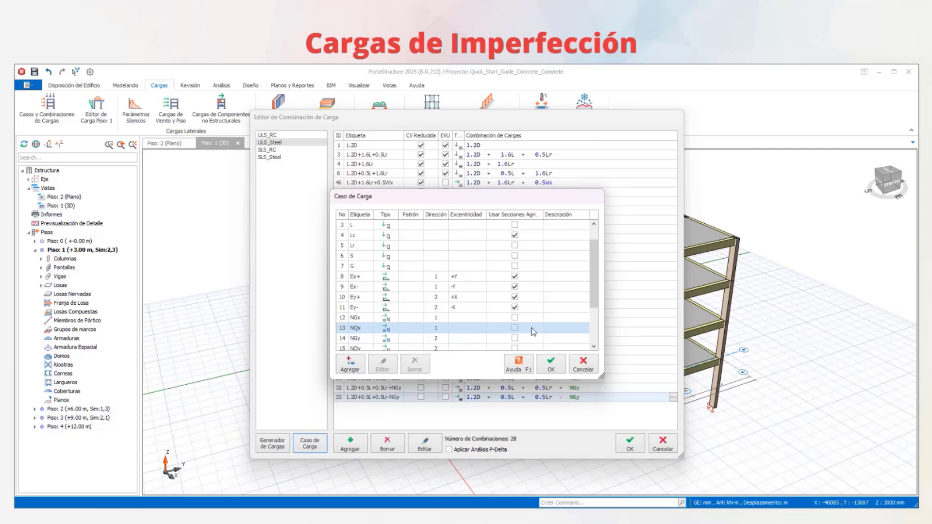
pyautogui.click(585, 368)
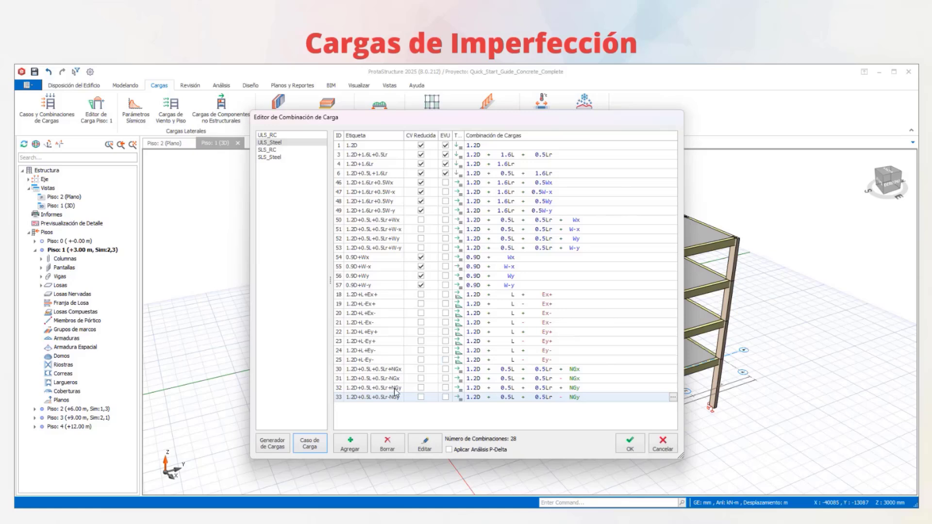
# - Compare the wind combination 0.9D+Wy with the NGy notional combinations in the ULS_Steel set
pyautogui.click(612, 277)
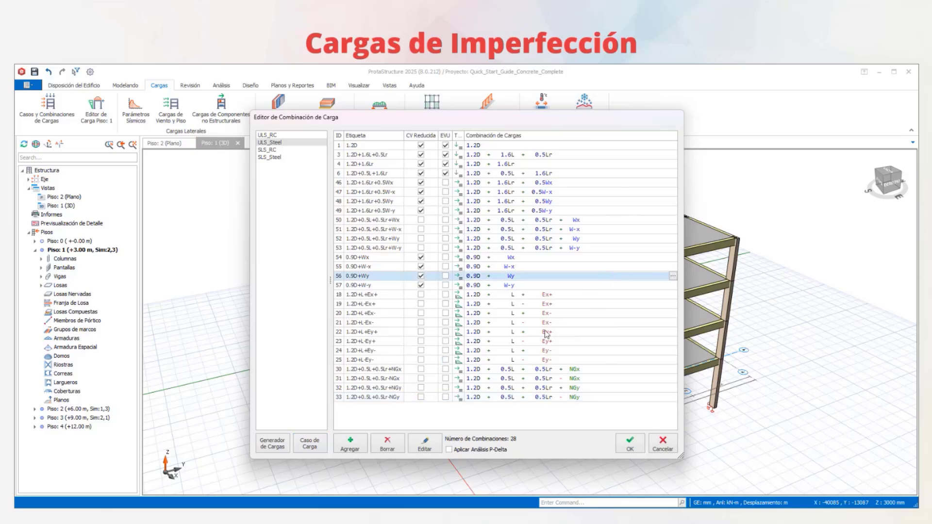
pyautogui.click(526, 387)
pyautogui.click(522, 397)
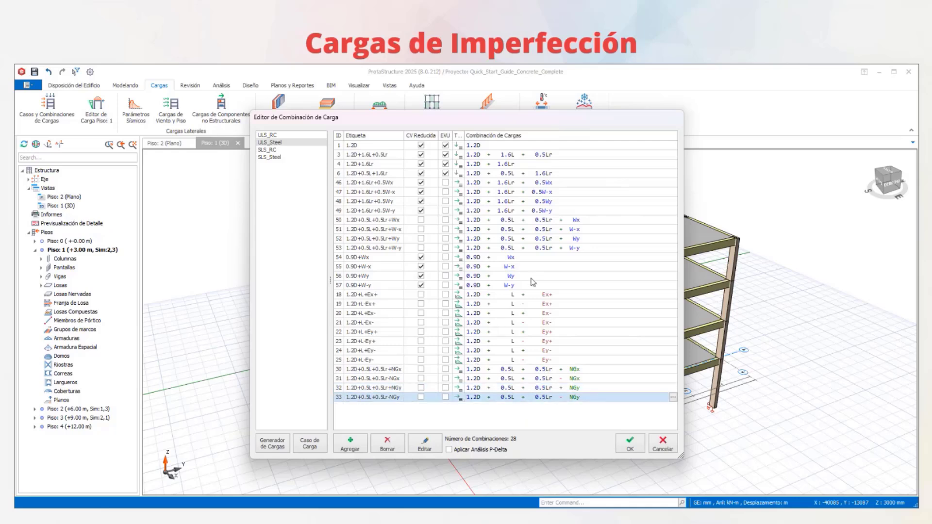
# - Close the load combination editor without saving and look over the building in the 3D view
pyautogui.click(662, 449)
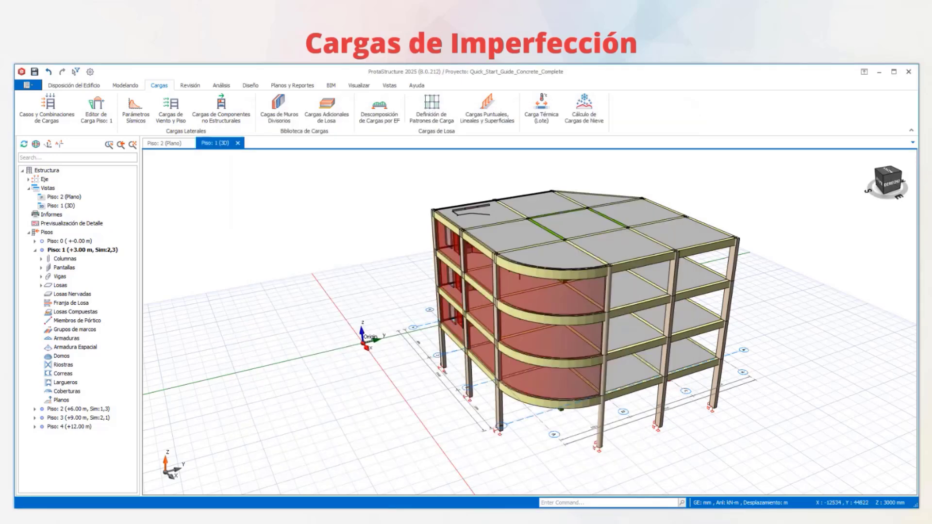
pyautogui.moveTo(720, 248)
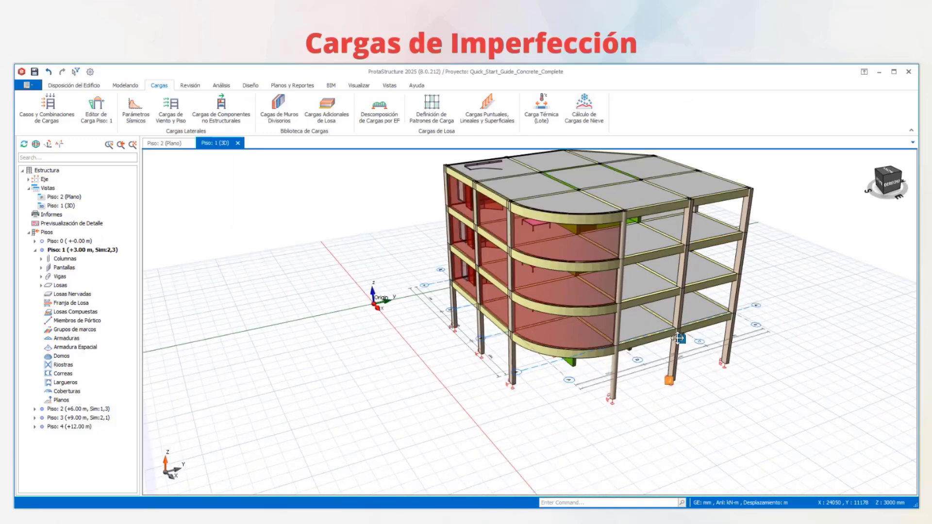
pyautogui.moveTo(678, 338); pyautogui.dragTo(681, 334, button='middle')
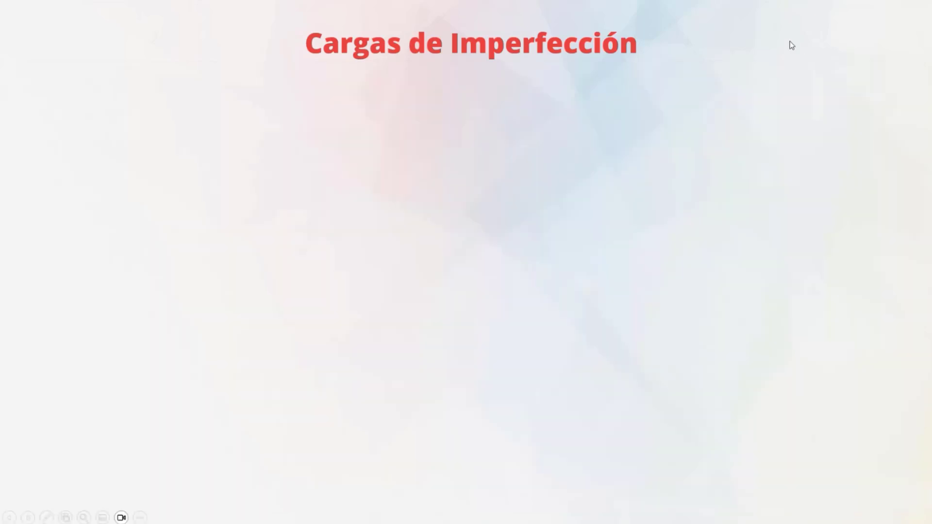
pyautogui.click(790, 45)
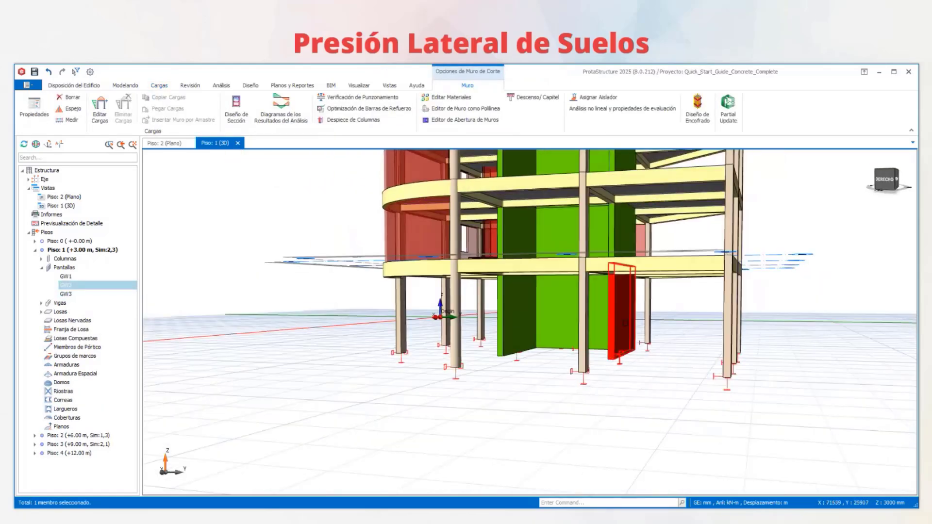
# - Open the load editor for Piso 1 and hide the beams, columns, slabs and area loads to isolate the shear walls
pyautogui.moveTo(645, 375); pyautogui.dragTo(636, 381, button='middle')
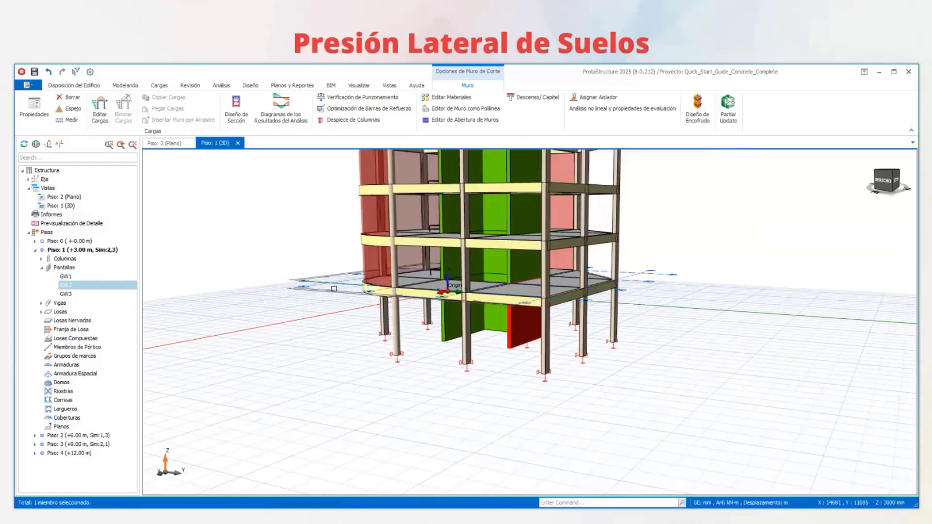
pyautogui.click(692, 265)
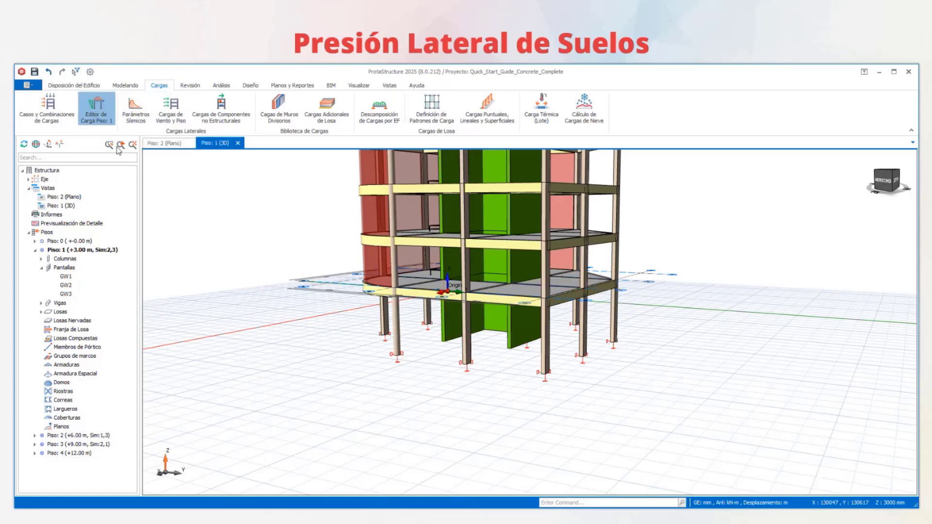
pyautogui.click(94, 112)
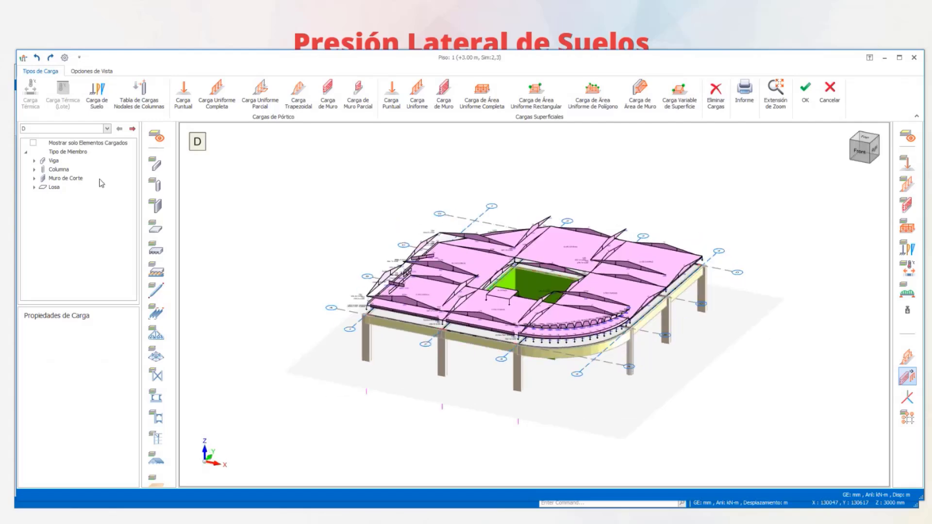
pyautogui.click(157, 165)
pyautogui.click(157, 186)
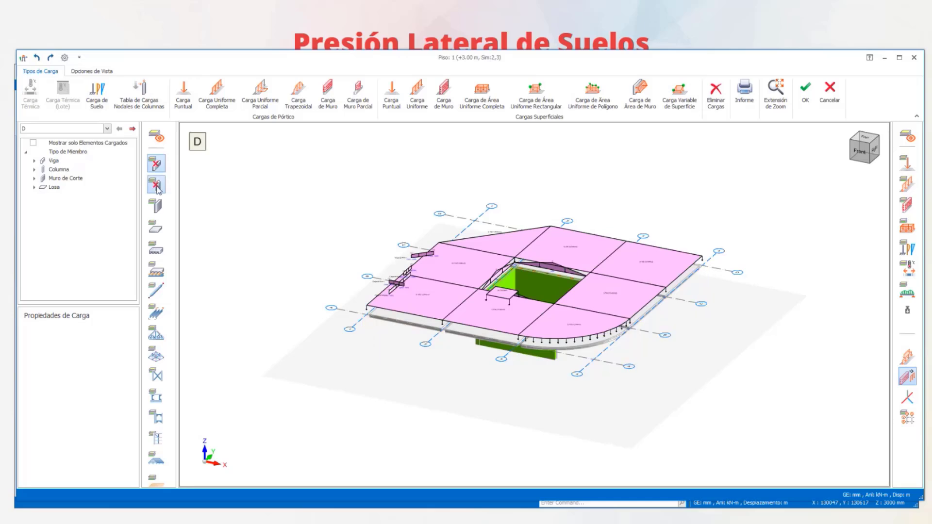
pyautogui.click(907, 226)
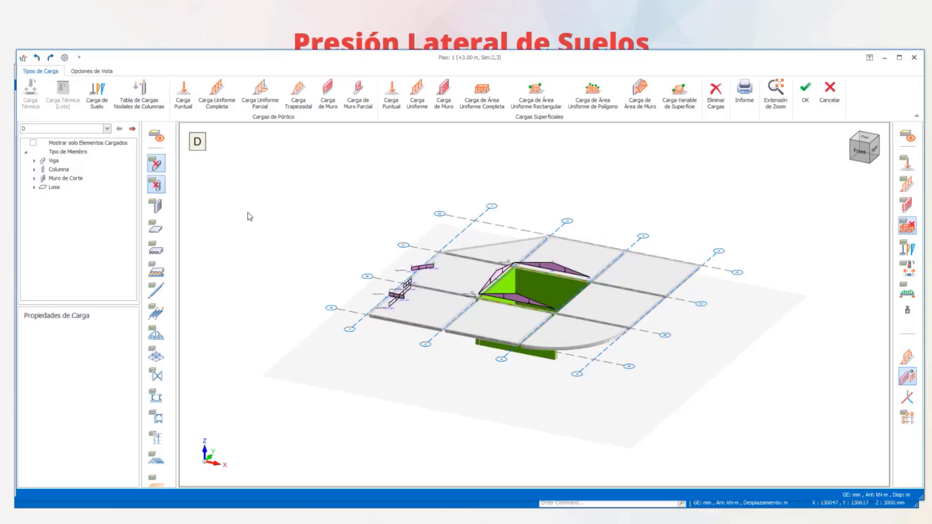
pyautogui.click(156, 226)
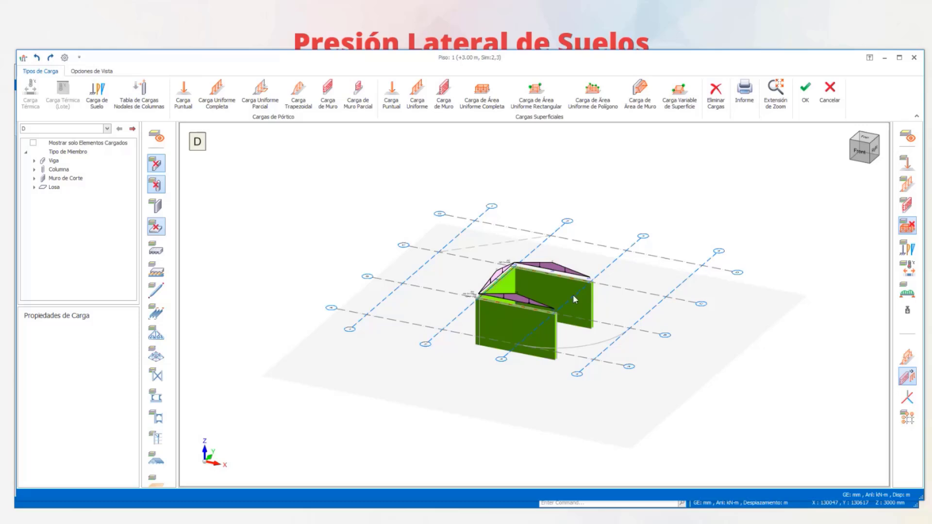
pyautogui.moveTo(560, 286); pyautogui.dragTo(757, 186, button='middle')
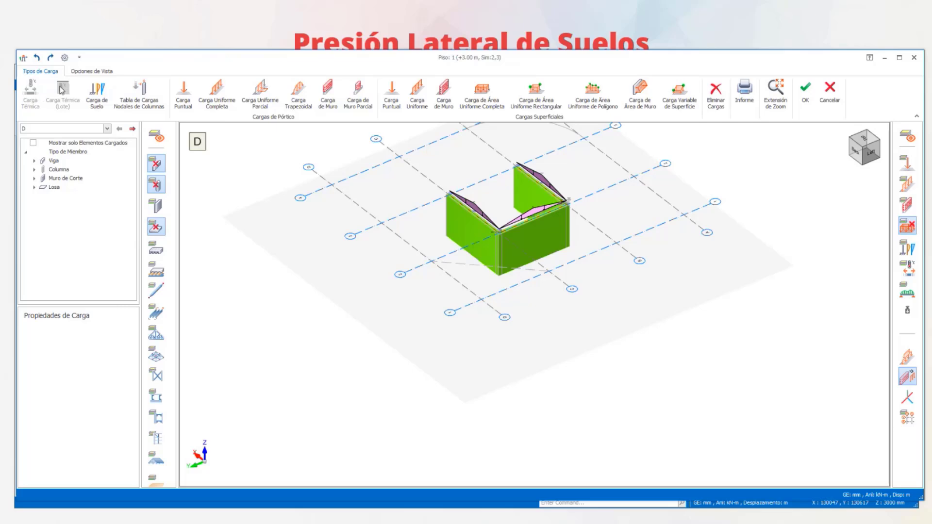
# - Start a soil load (Carga de Suelo) in load case L on the outer face of one of the core's parallel side walls
pyautogui.click(98, 93)
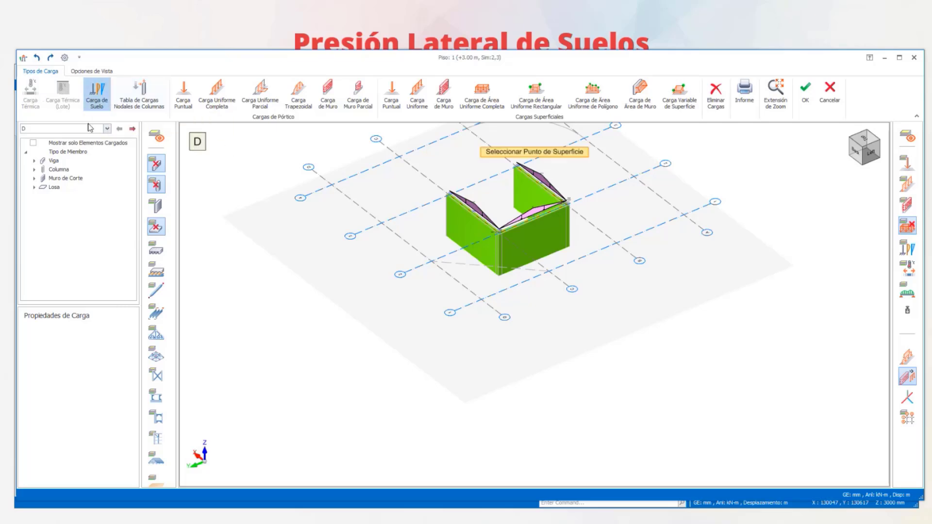
pyautogui.click(107, 129)
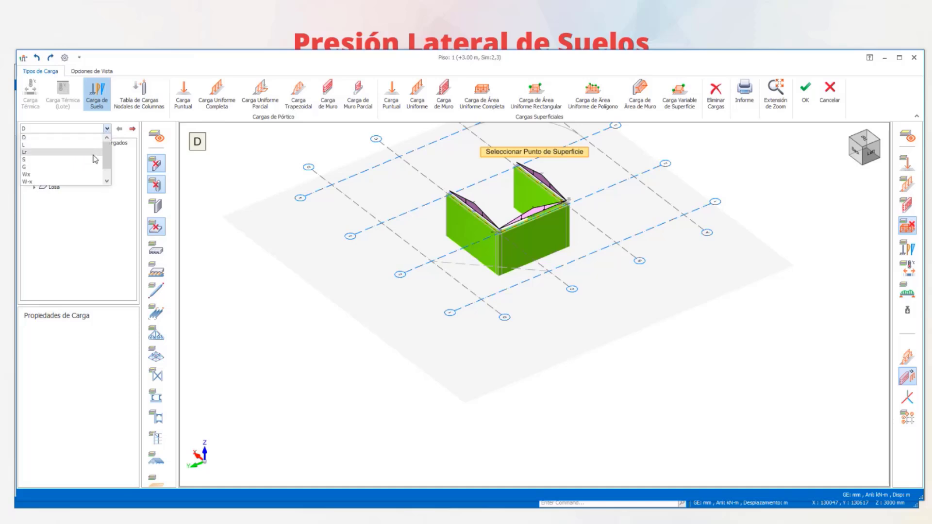
pyautogui.moveTo(105, 152)
pyautogui.mouseDown()
pyautogui.moveTo(106, 169)
pyautogui.moveTo(102, 151)
pyautogui.moveTo(102, 168)
pyautogui.moveTo(104, 159)
pyautogui.mouseUp()
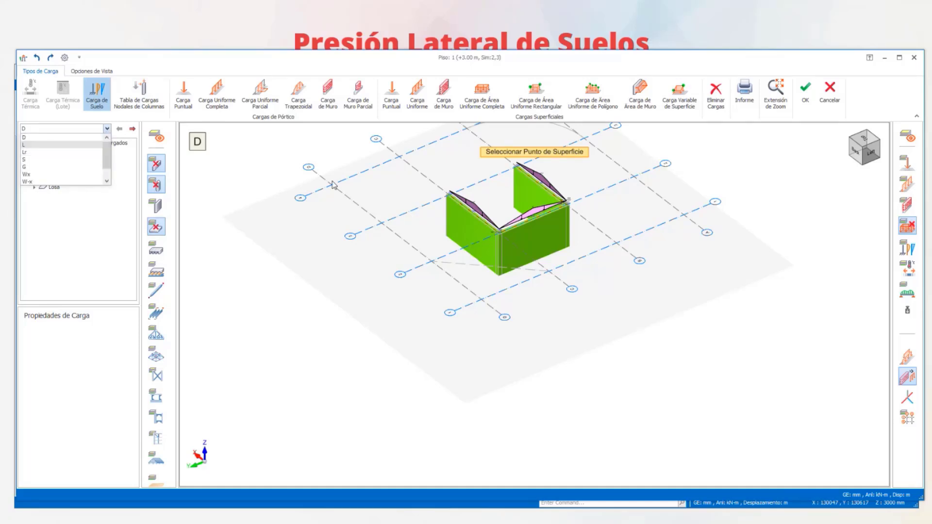
pyautogui.click(54, 139)
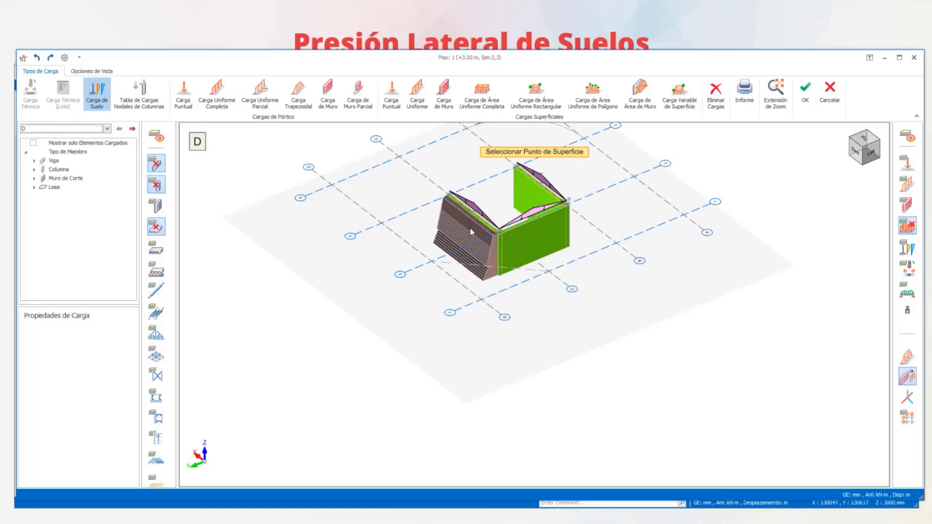
pyautogui.click(76, 129)
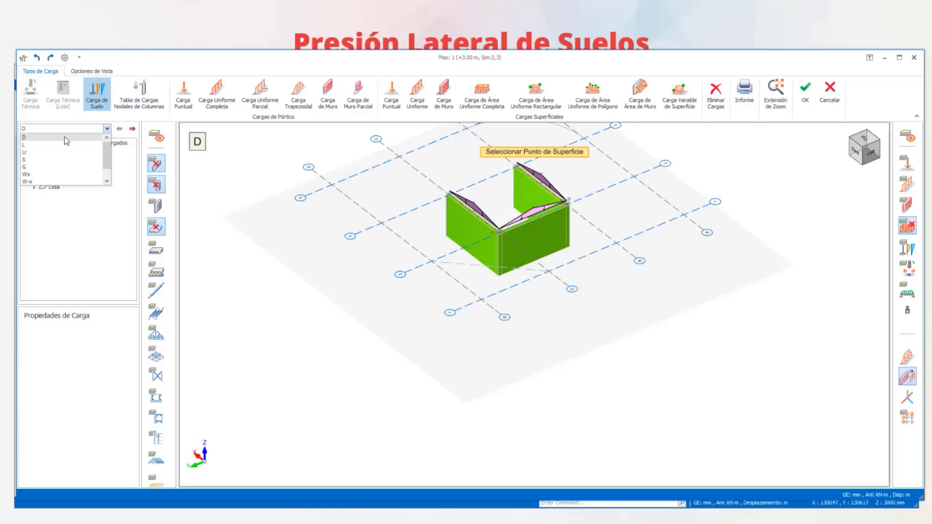
pyautogui.click(62, 145)
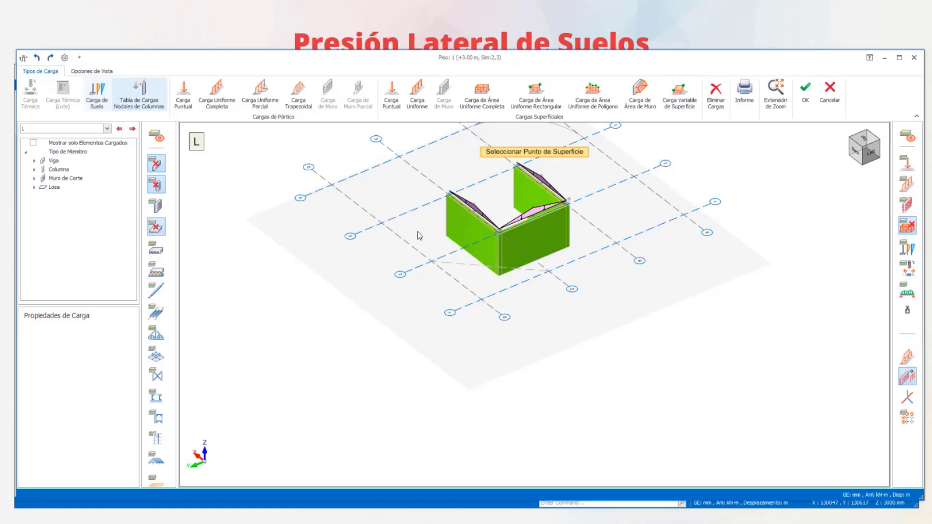
pyautogui.click(465, 226)
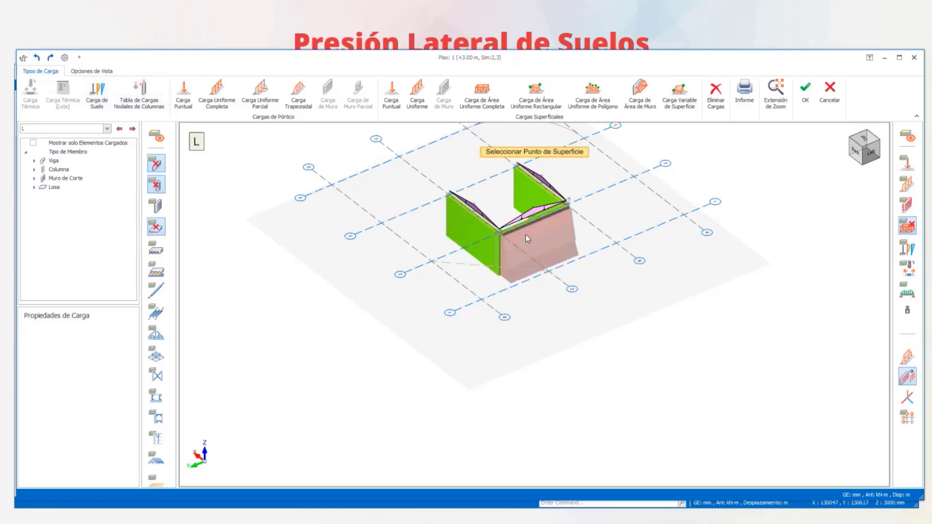
pyautogui.scroll(3, 479, 234)
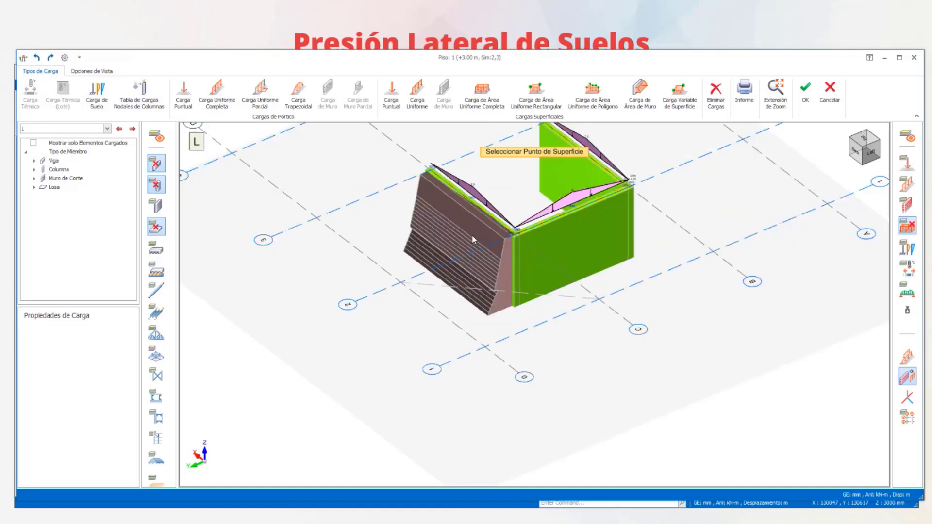
pyautogui.click(471, 235)
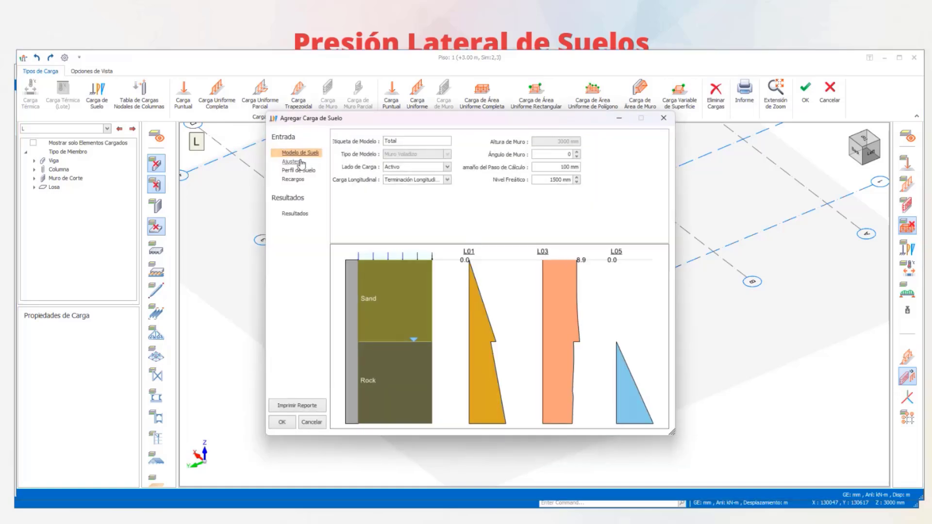
# - Examine the soil load's model parameters, code settings, soil profile and surcharges
pyautogui.moveTo(391, 124); pyautogui.dragTo(572, 43)
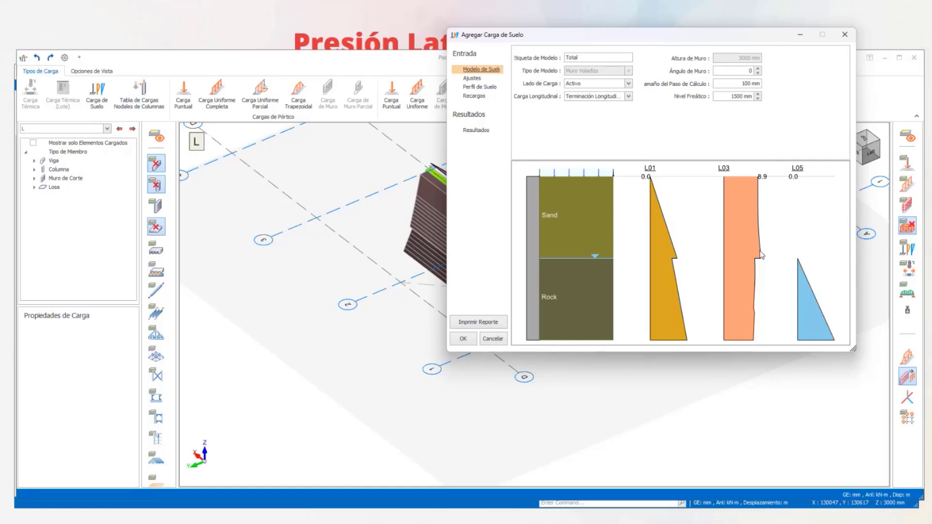
pyautogui.click(472, 79)
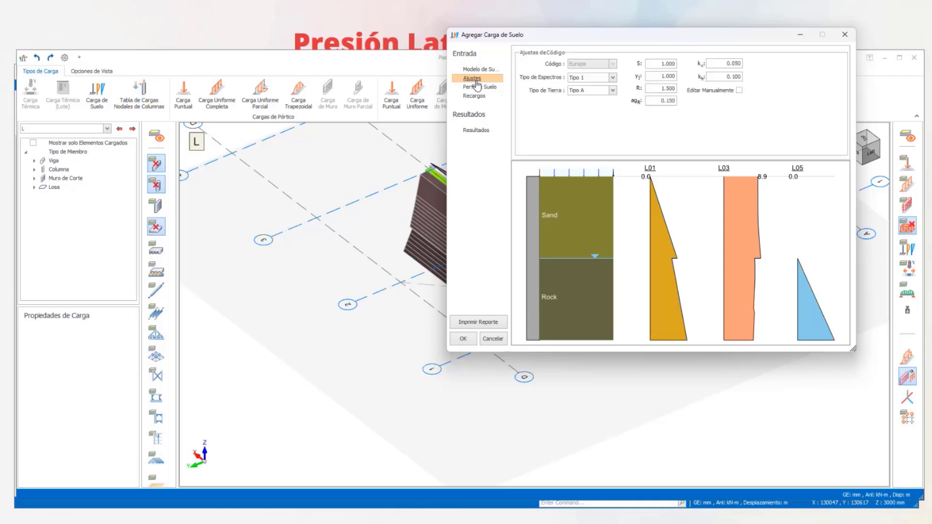
pyautogui.click(478, 88)
pyautogui.click(472, 78)
pyautogui.click(474, 95)
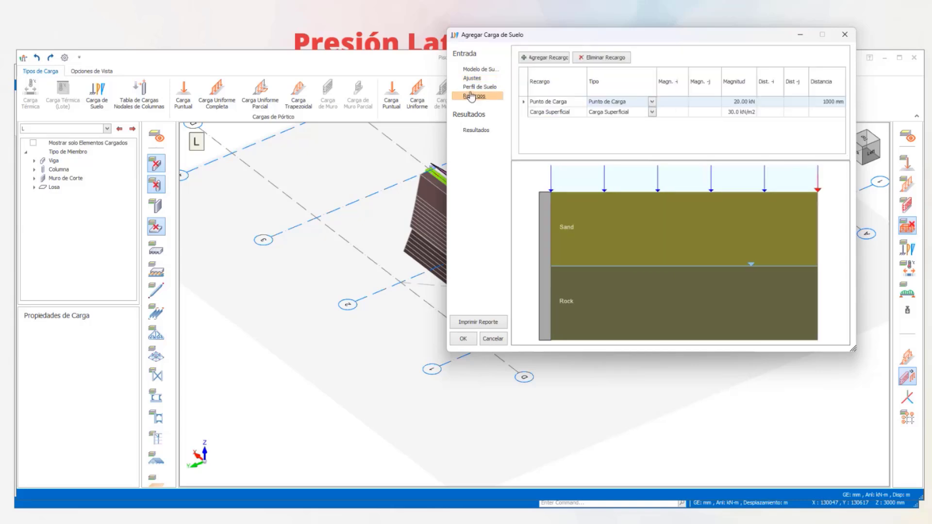
pyautogui.click(475, 87)
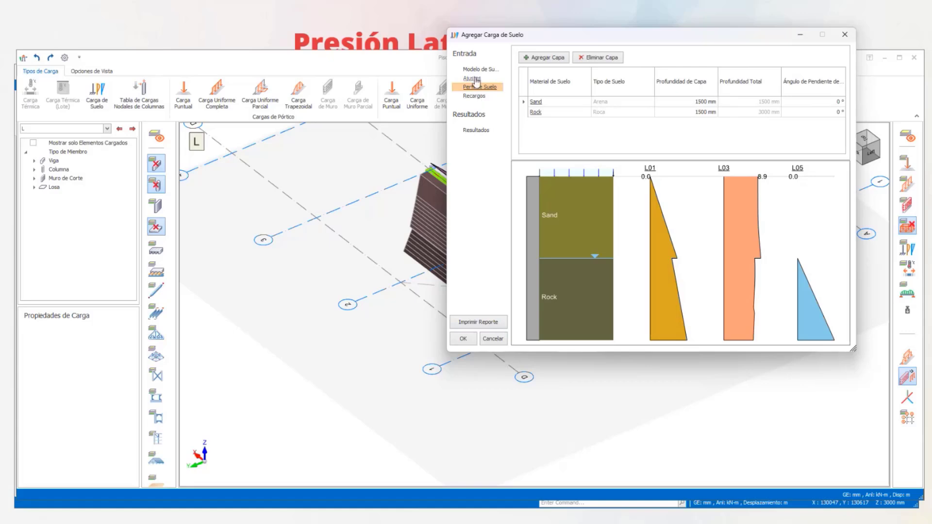
pyautogui.click(474, 96)
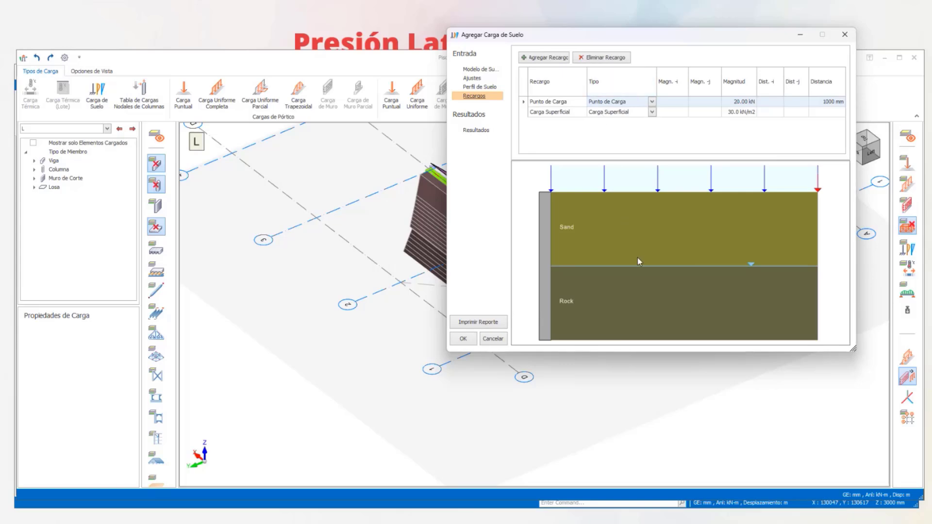
pyautogui.click(483, 70)
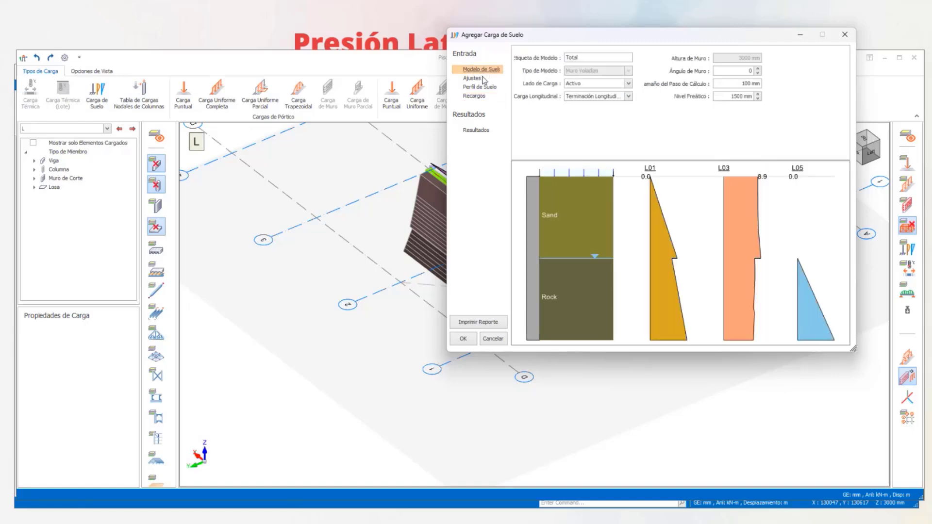
pyautogui.moveTo(614, 41); pyautogui.dragTo(592, 46)
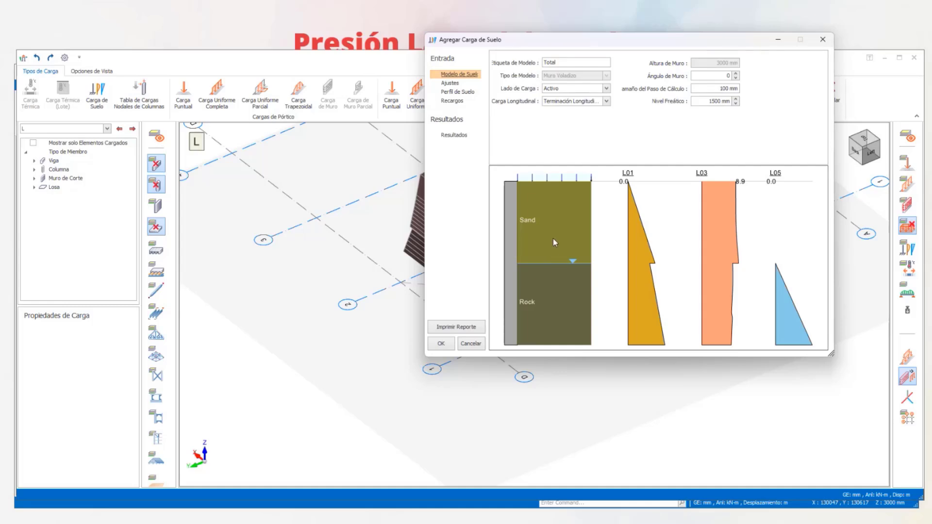
pyautogui.click(449, 84)
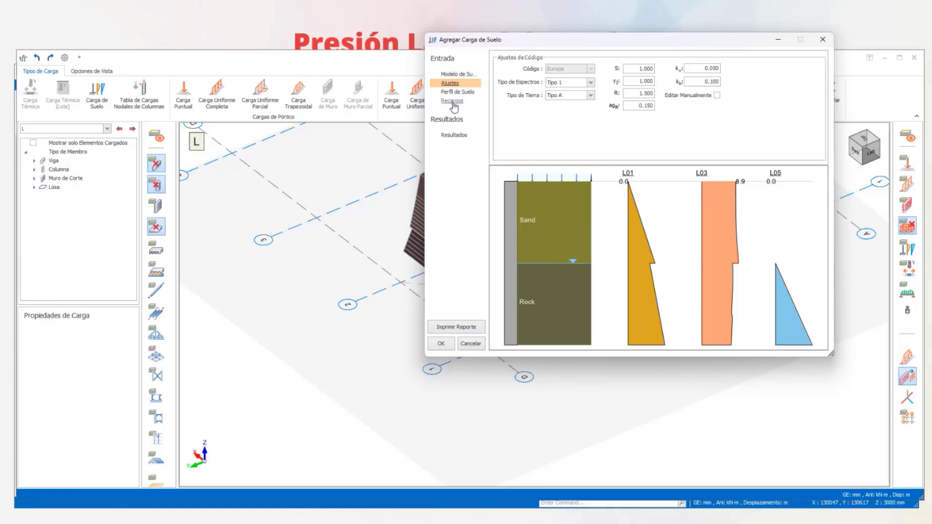
pyautogui.click(452, 101)
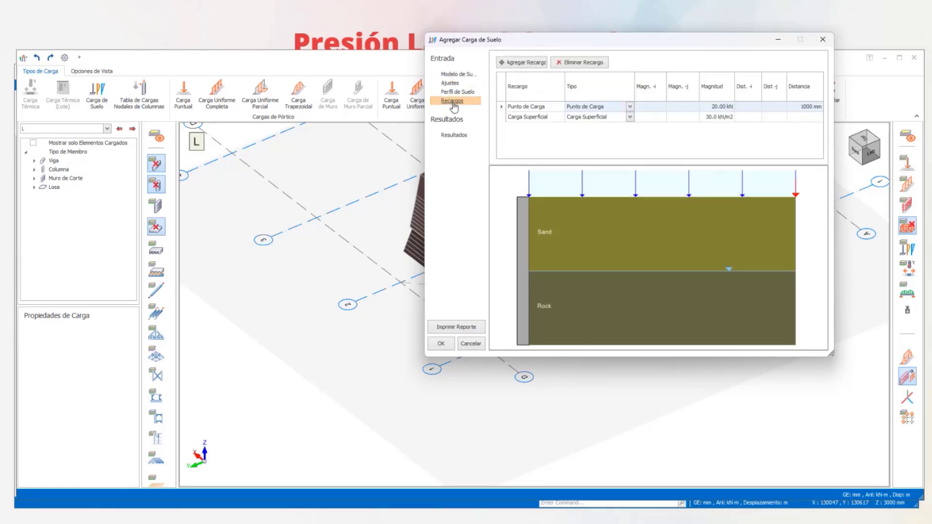
# - Change the material of the upper layer in the soil profile to Clay
pyautogui.click(452, 92)
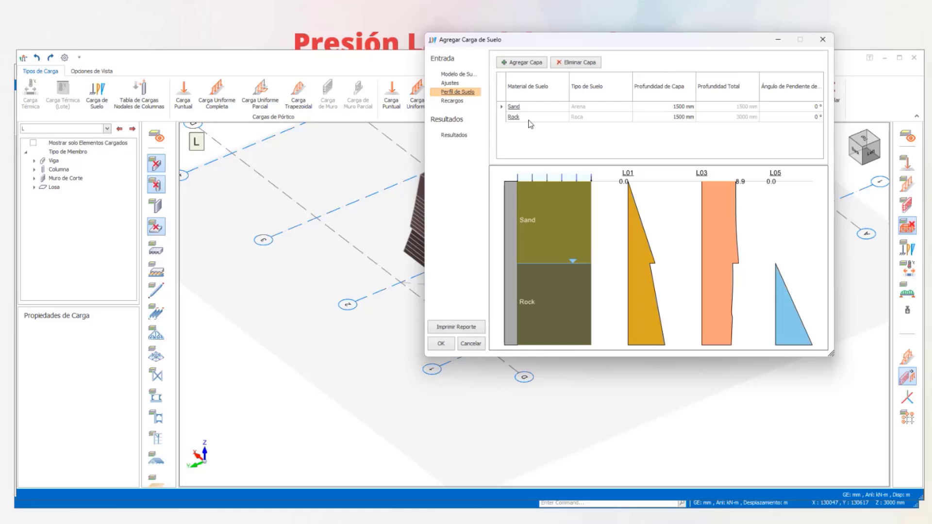
pyautogui.click(515, 106)
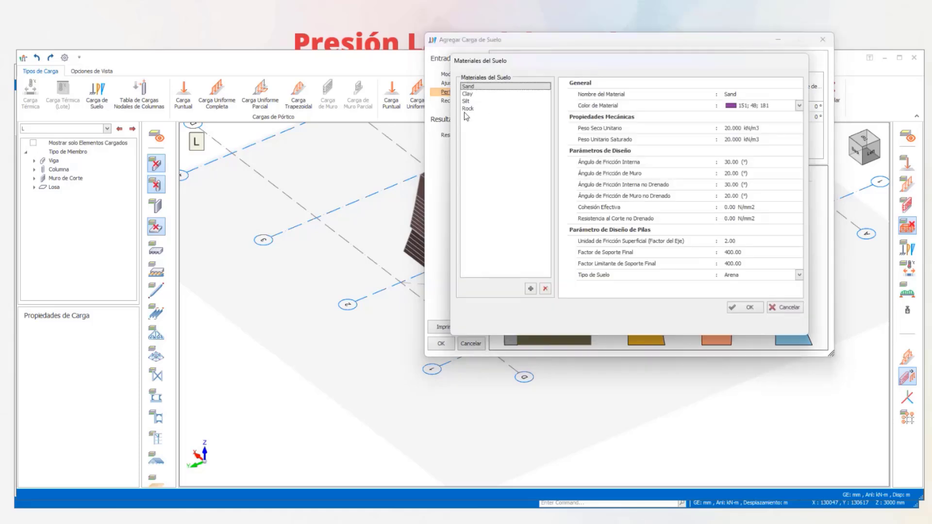
pyautogui.click(468, 94)
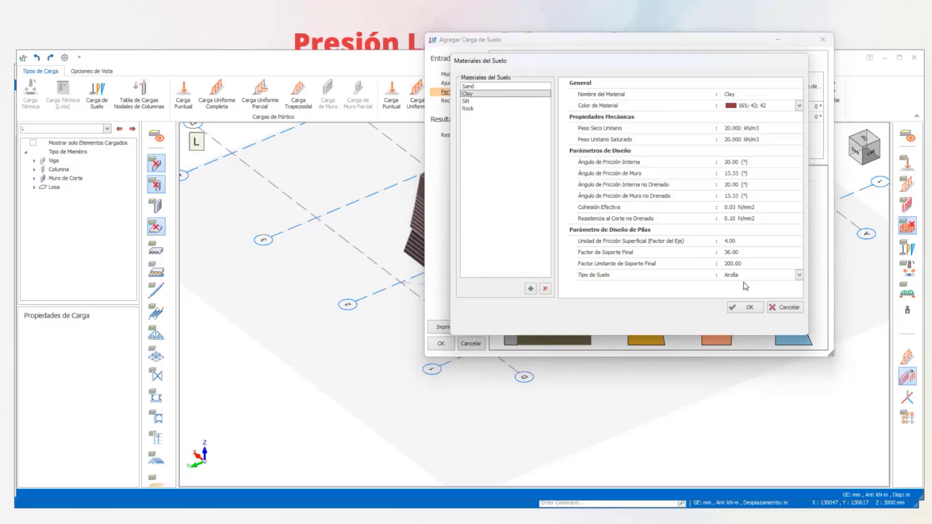
pyautogui.click(745, 307)
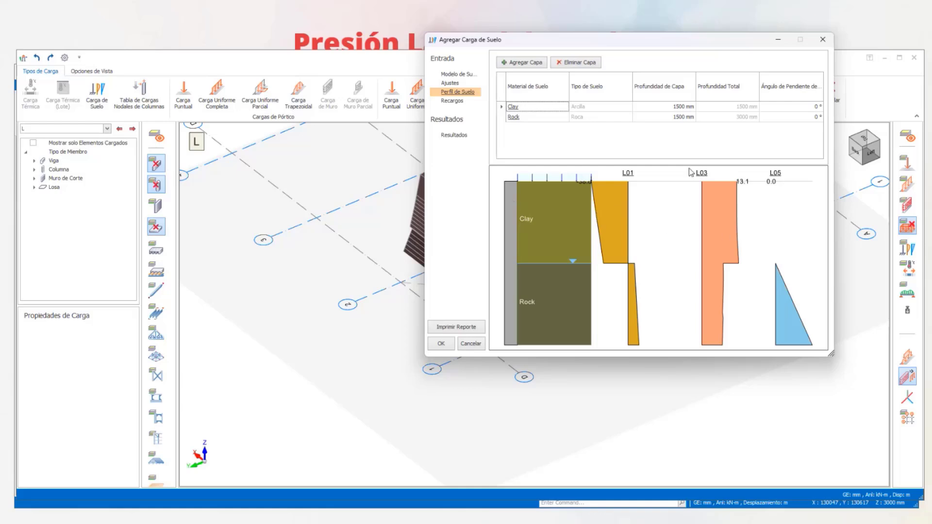
# - Set the upper soil layer's material back to Sand and check the soil load's code settings
pyautogui.doubleClick(538, 108)
pyautogui.click(481, 86)
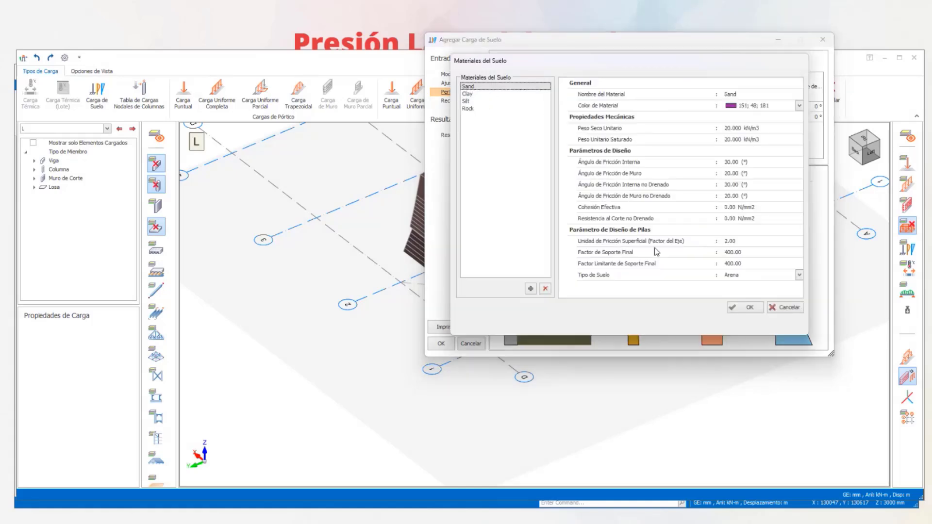
pyautogui.click(742, 307)
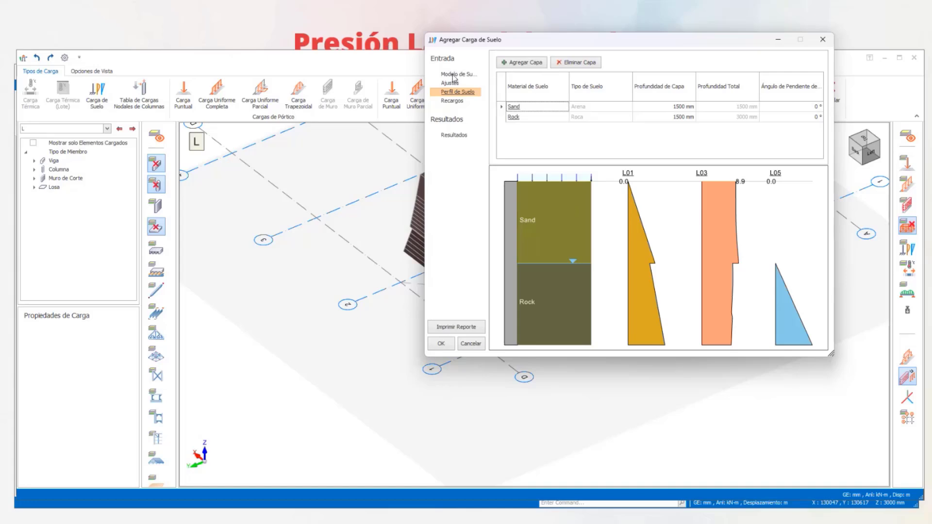
pyautogui.click(452, 83)
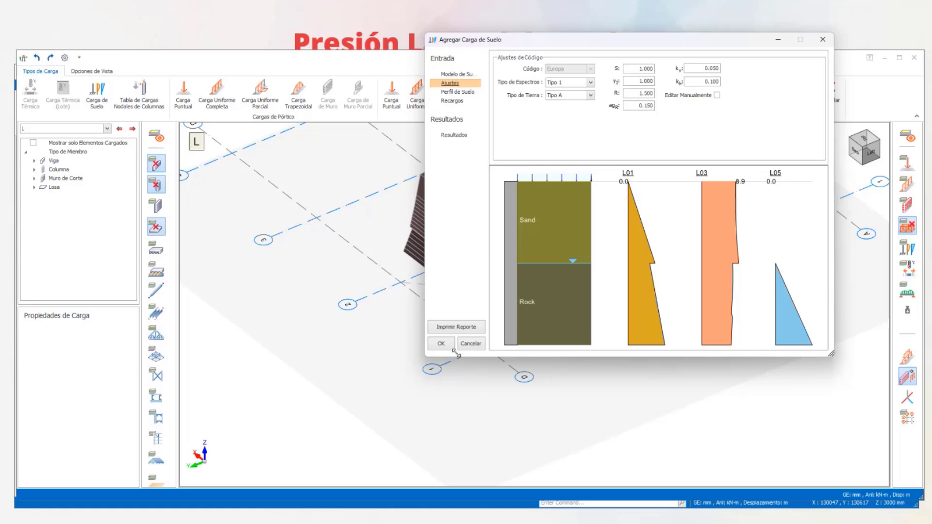
# - Discard the open soil load and apply a wall area load with Magnitud-2 of 25 kN/m2 to the core's side wall GW2
pyautogui.click(470, 344)
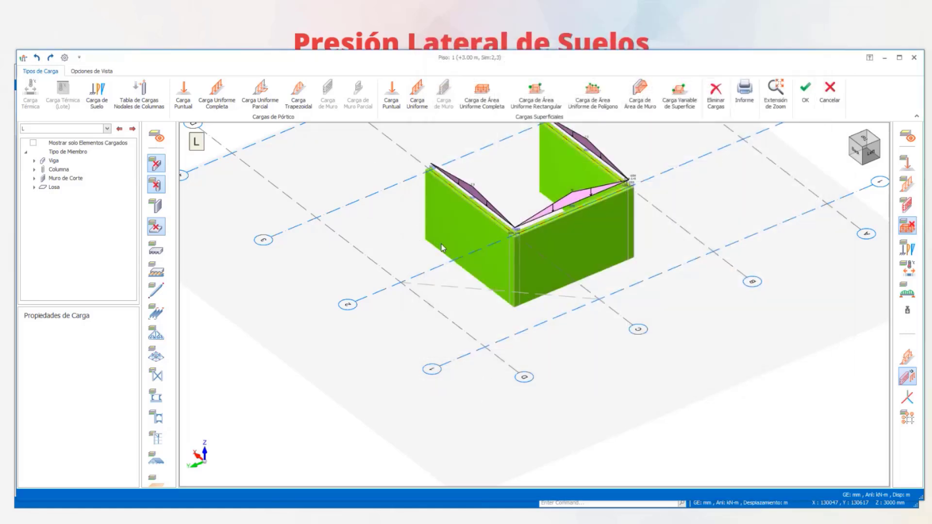
pyautogui.click(636, 97)
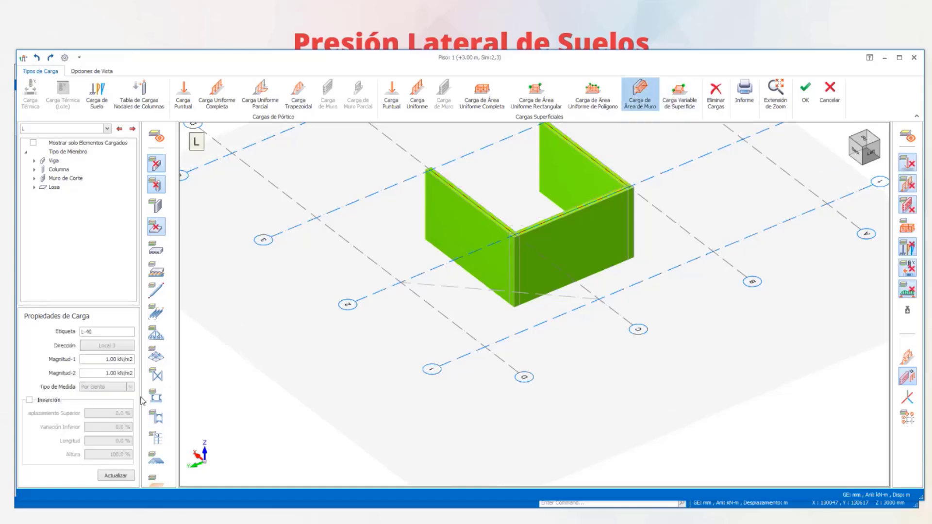
pyautogui.click(98, 372)
pyautogui.write('25')
pyautogui.click(465, 224)
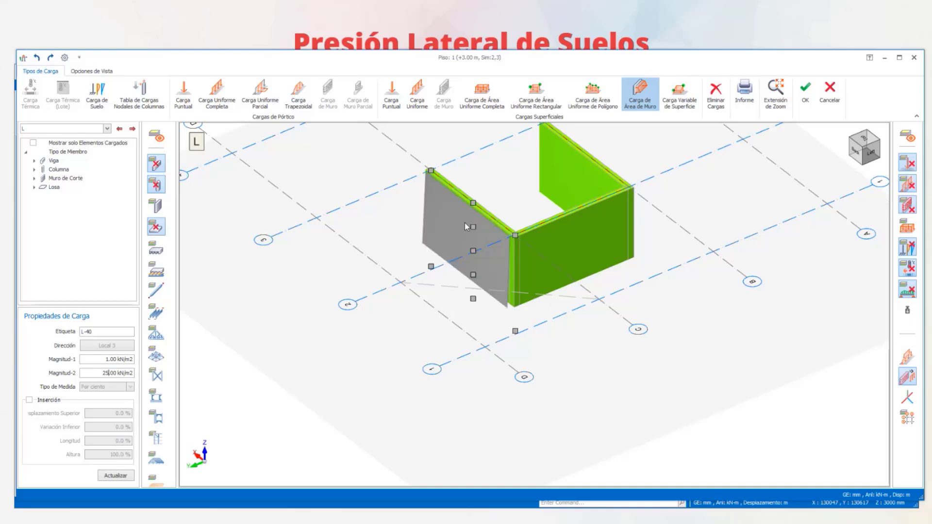
# - Examine the wall area load's distribution over the height of side wall GW2 from several viewing directions
pyautogui.scroll(3, 482, 307)
pyautogui.moveTo(508, 322); pyautogui.dragTo(455, 329, button='middle')
pyautogui.moveTo(429, 265); pyautogui.dragTo(429, 311, button='middle')
pyautogui.scroll(3, 423, 164)
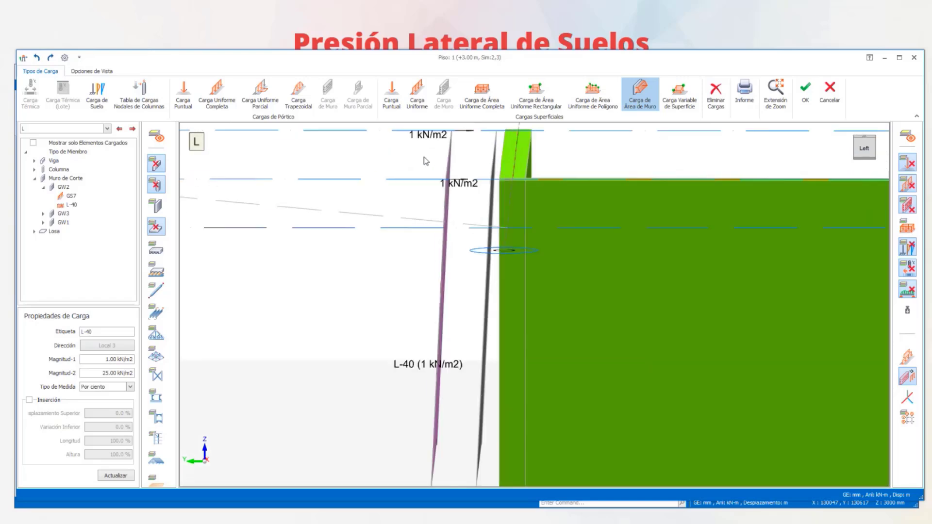
pyautogui.scroll(-2, 448, 243)
pyautogui.moveTo(455, 276); pyautogui.dragTo(502, 376, button='middle')
pyautogui.scroll(-3, 501, 376)
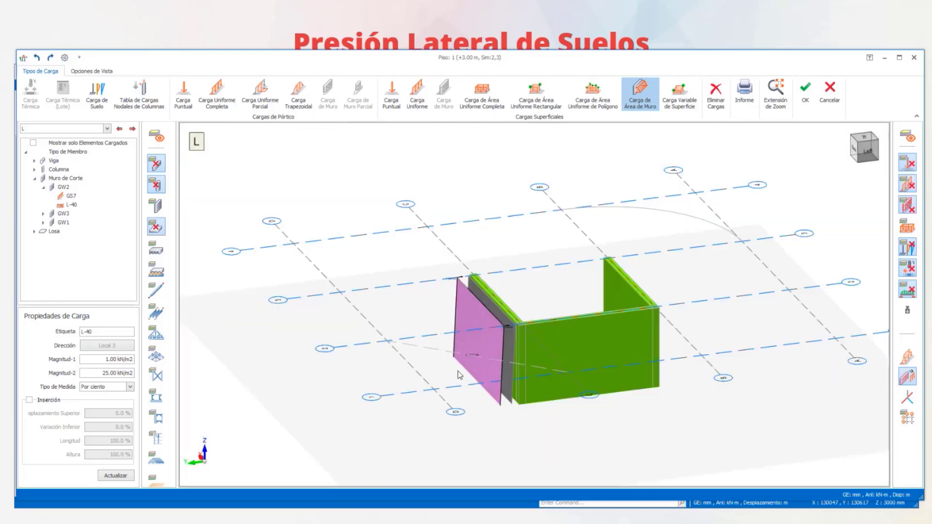
pyautogui.scroll(-2, 537, 272)
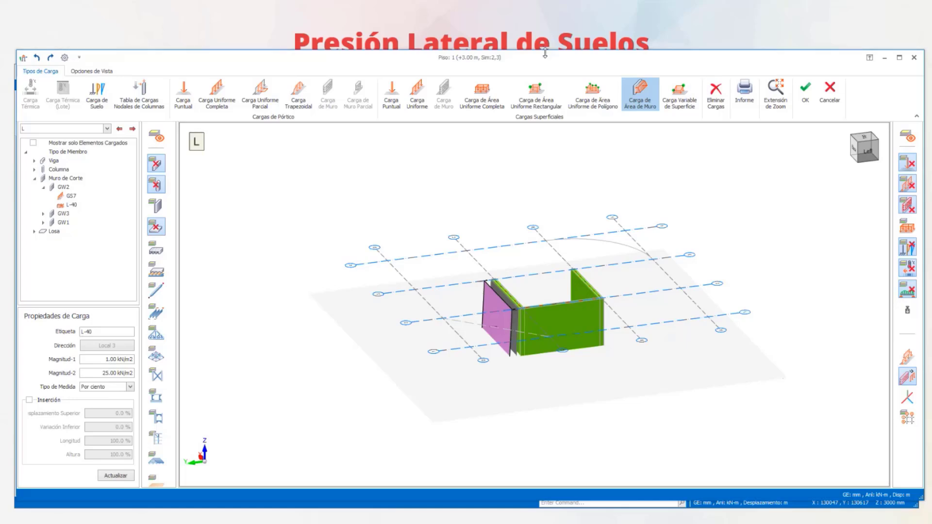
pyautogui.moveTo(545, 51); pyautogui.dragTo(545, 63)
pyautogui.click(541, 318)
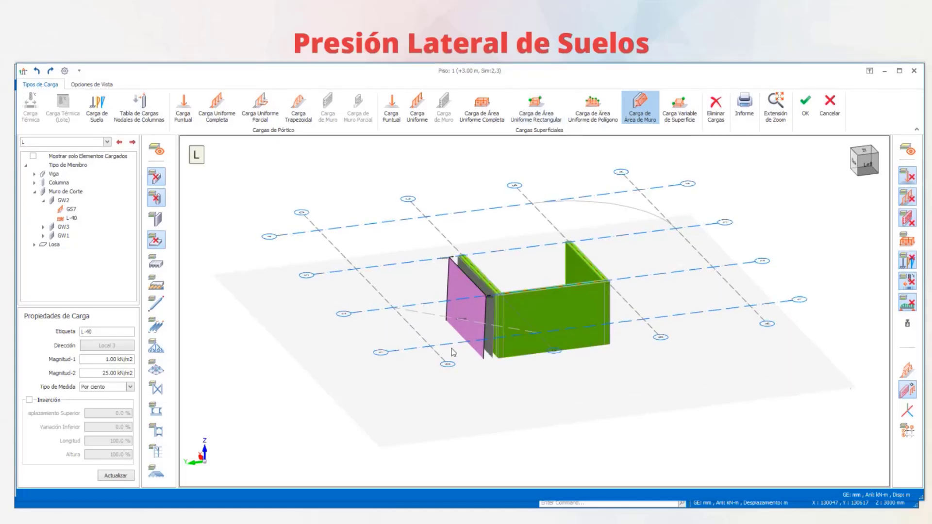
pyautogui.moveTo(516, 274); pyautogui.dragTo(715, 236, button='middle')
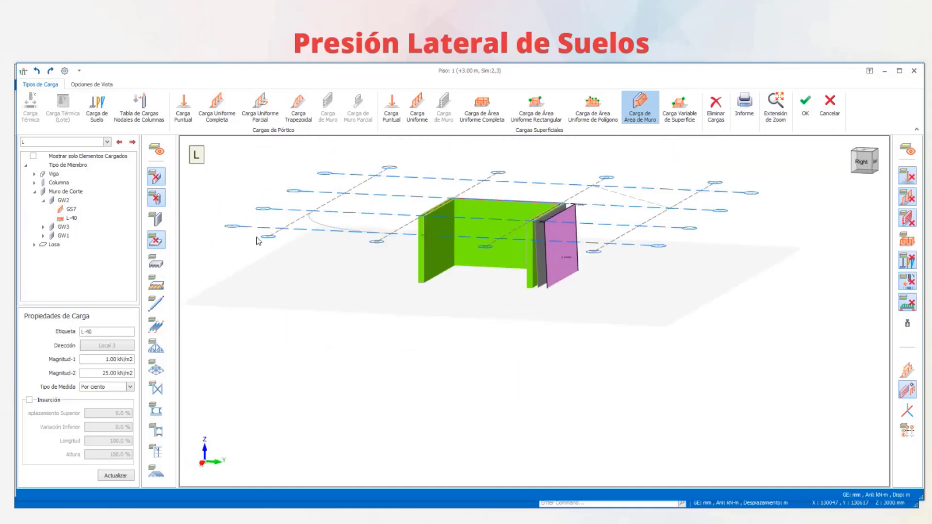
# - Start a soil load (Carga de Suelo) on the outer face of side wall GW2 and review its code settings, soil profile and surcharges
pyautogui.click(103, 112)
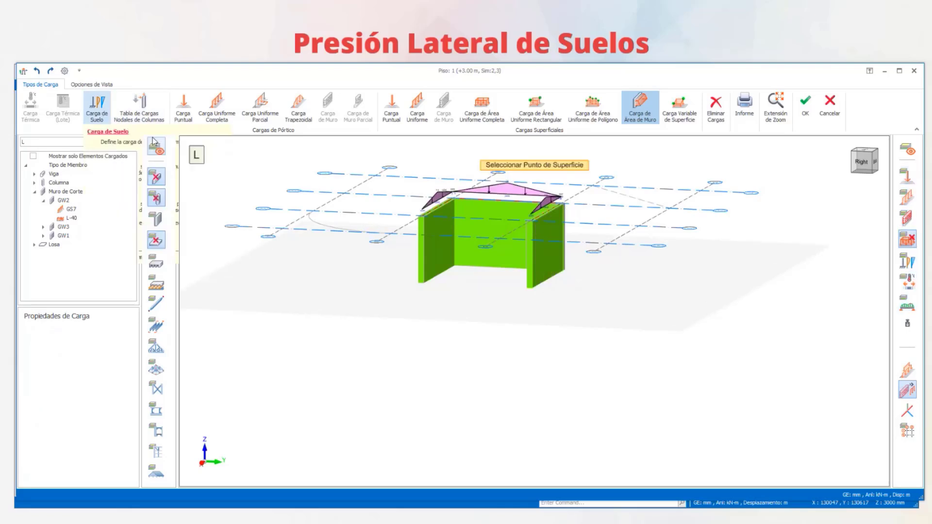
pyautogui.click(541, 256)
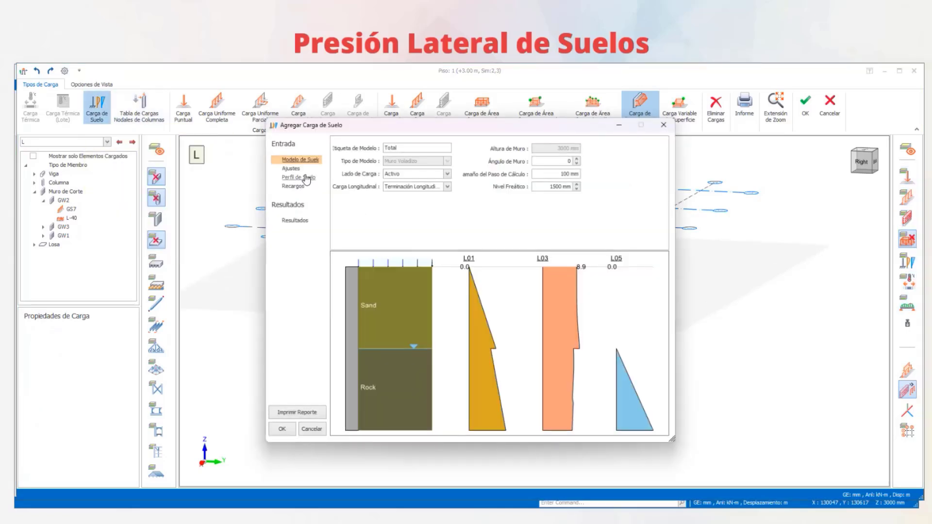
pyautogui.click(291, 169)
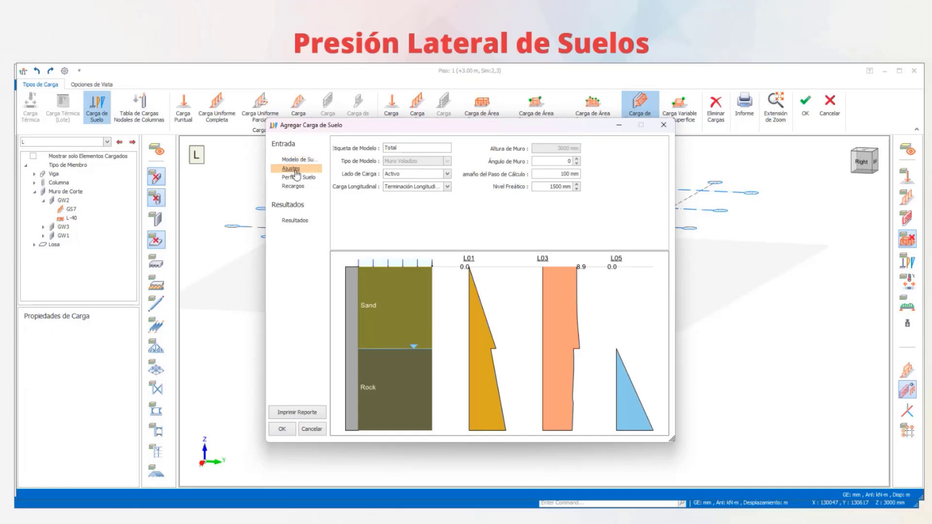
pyautogui.click(297, 178)
pyautogui.click(294, 186)
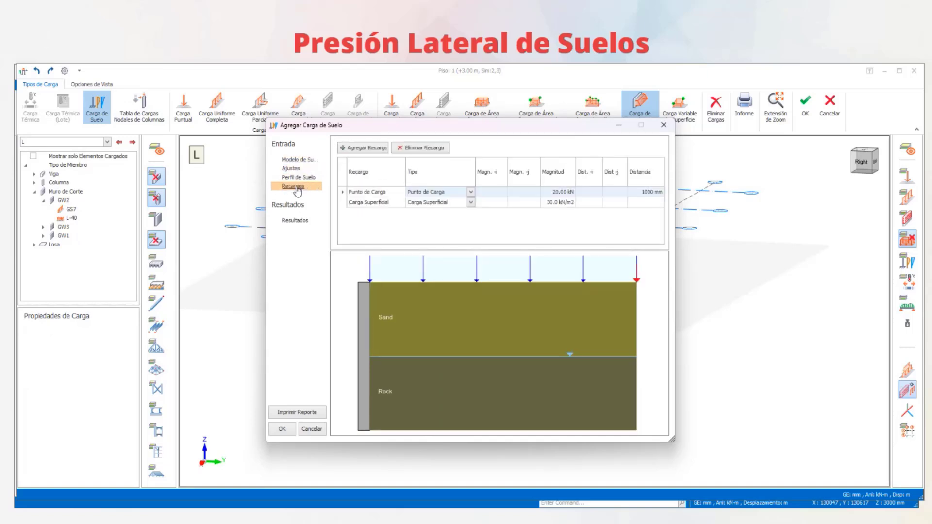
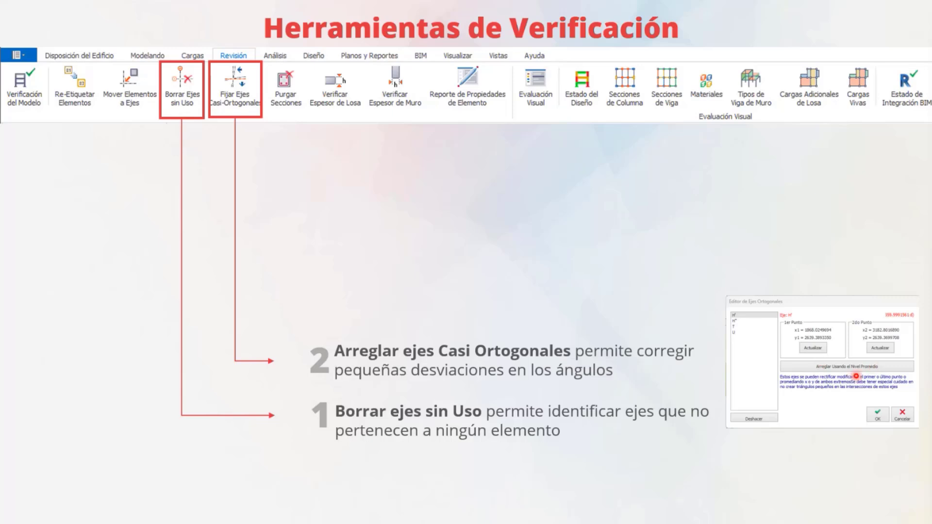
pyautogui.press('Right')
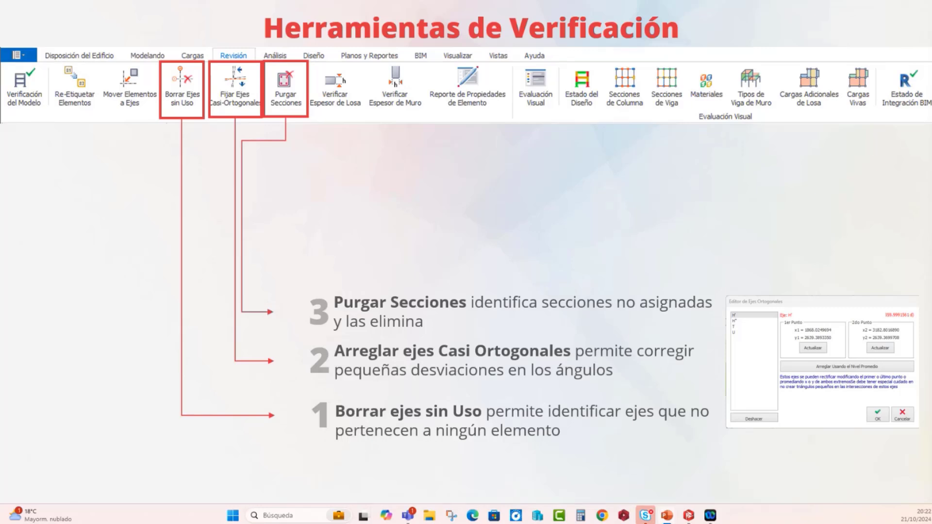
pyautogui.press('Right')
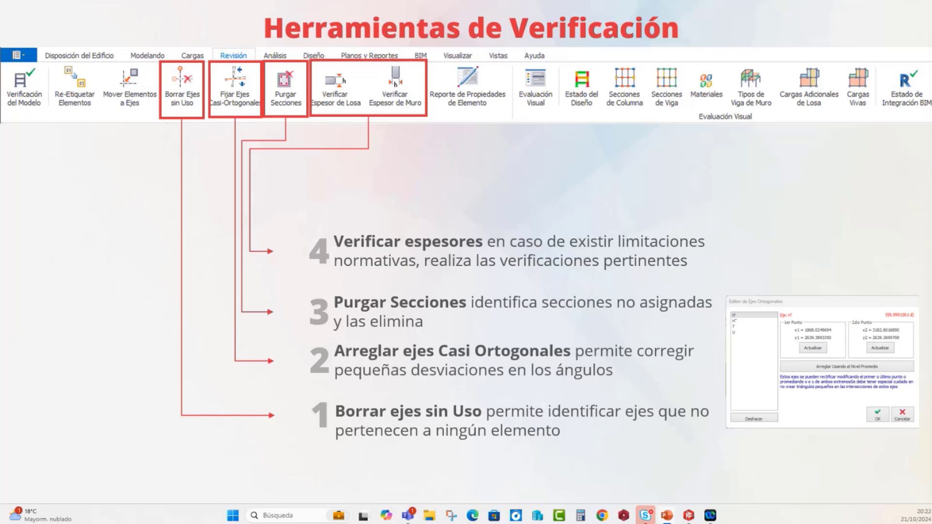
pyautogui.press('Right')
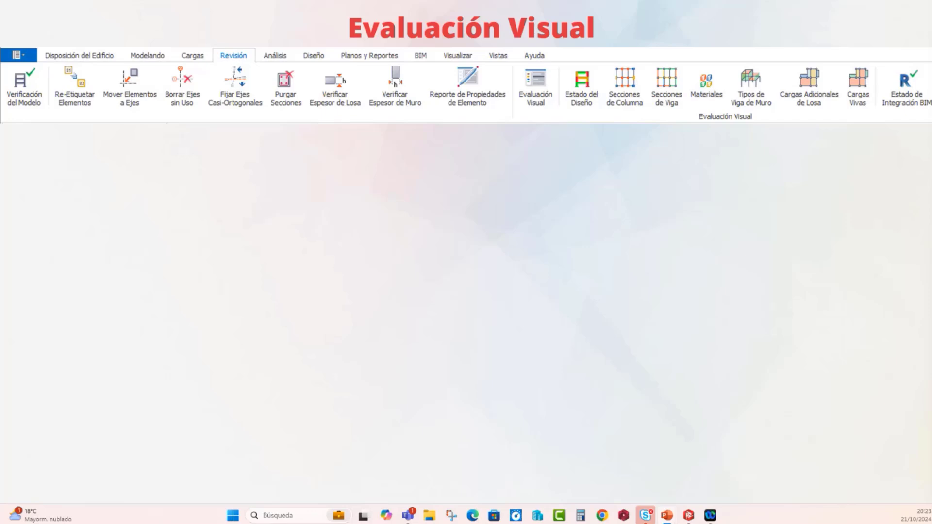
pyautogui.press('Right')
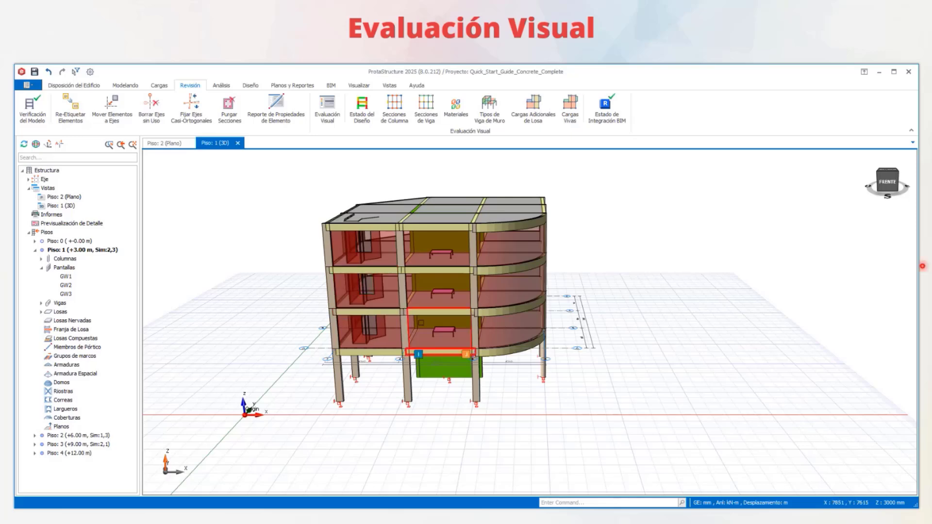
# - Check the visual evaluation's recolouring criteria, then colour the columns by section and examine them around the building
pyautogui.click(328, 109)
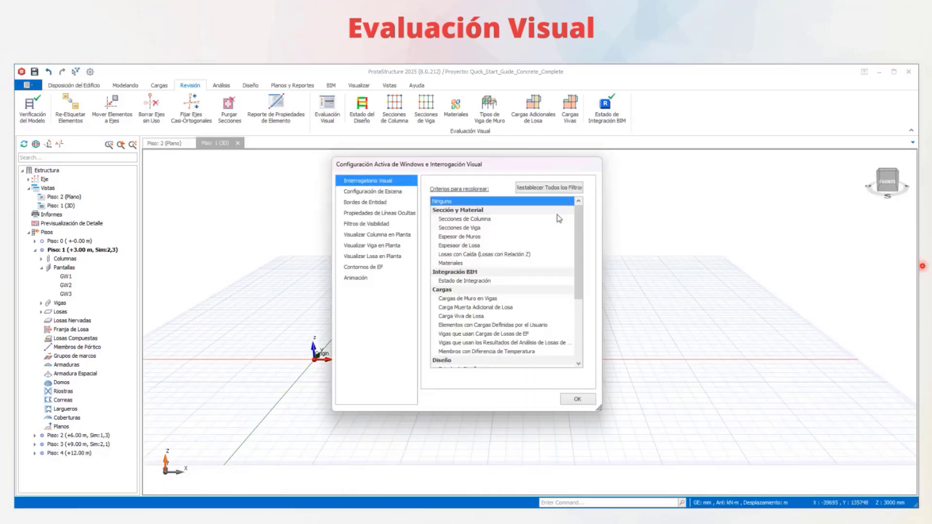
pyautogui.click(587, 399)
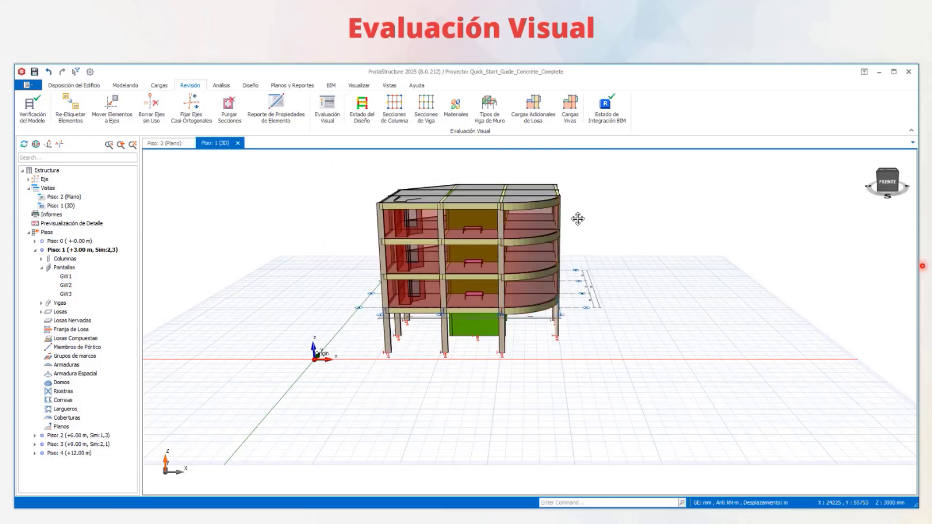
pyautogui.moveTo(577, 218); pyautogui.dragTo(513, 218, button='middle')
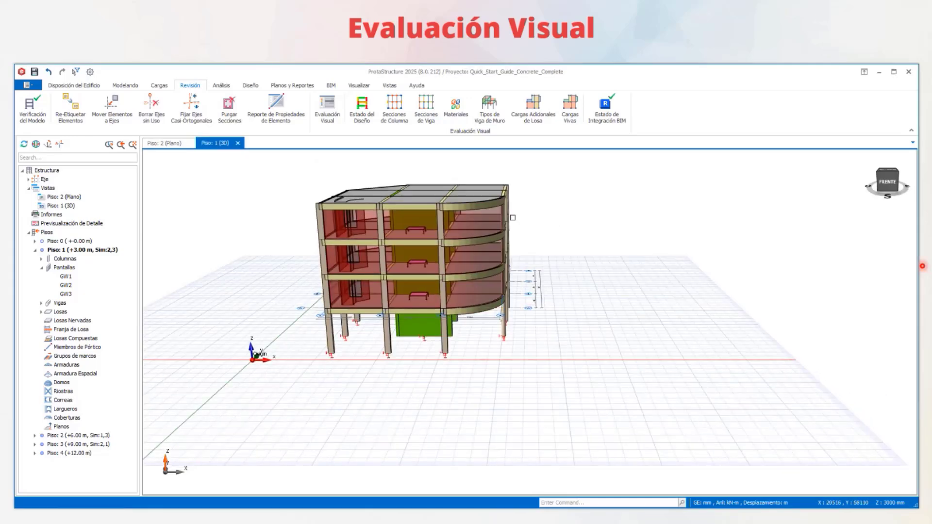
pyautogui.click(394, 108)
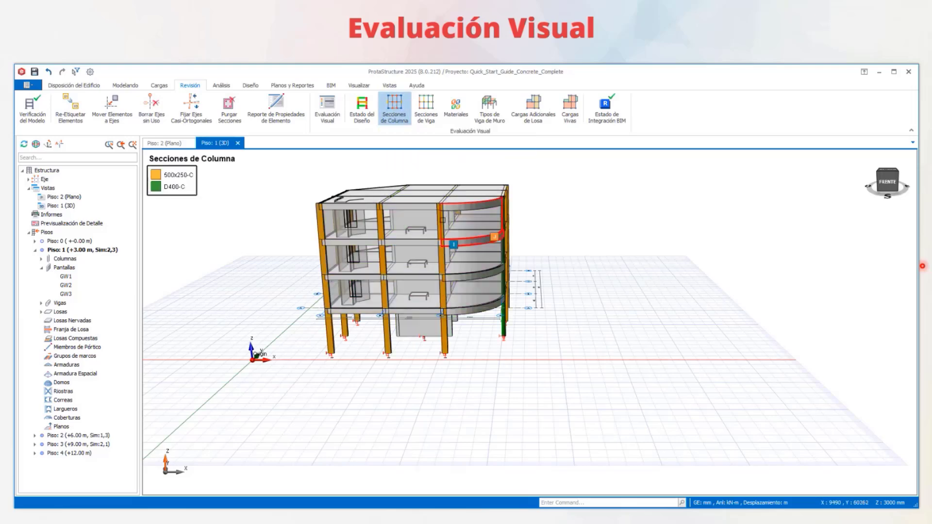
pyautogui.moveTo(483, 227); pyautogui.dragTo(793, 241, button='middle')
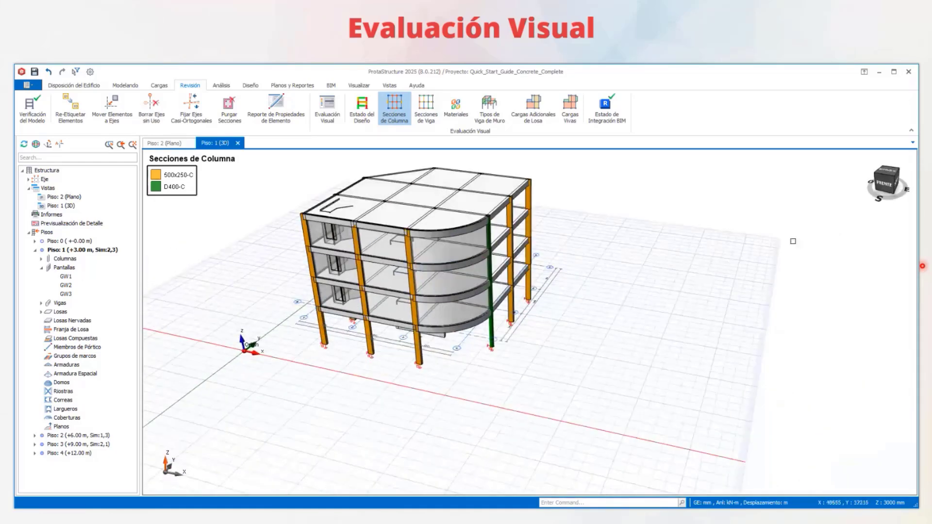
pyautogui.scroll(1, 262, 321)
pyautogui.moveTo(261, 321); pyautogui.dragTo(265, 307, button='middle')
pyautogui.scroll(-2, 286, 270)
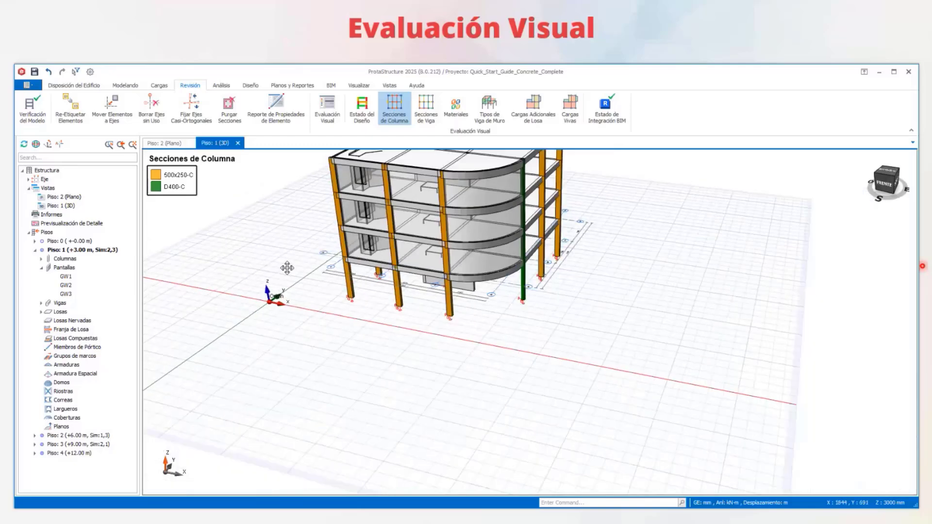
pyautogui.moveTo(287, 267); pyautogui.dragTo(241, 343, button='middle')
# - Isolate Piso 1 in the 3D view and make Piso 2 the active storey to examine each one's column sections
pyautogui.keyDown('shift'); pyautogui.moveTo(570, 309); pyautogui.dragTo(566, 292, button='middle'); pyautogui.keyUp('shift')
pyautogui.moveTo(566, 292); pyautogui.dragTo(561, 272, button='right')
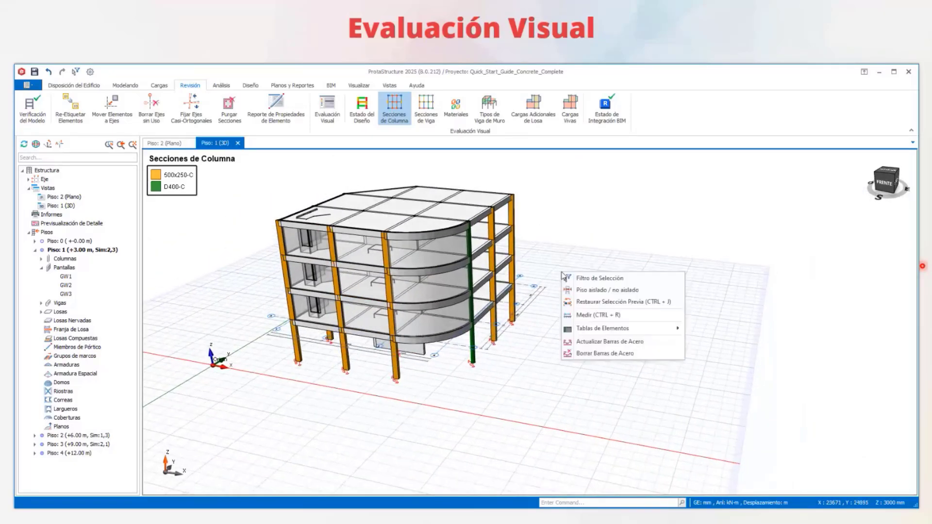
pyautogui.click(606, 290)
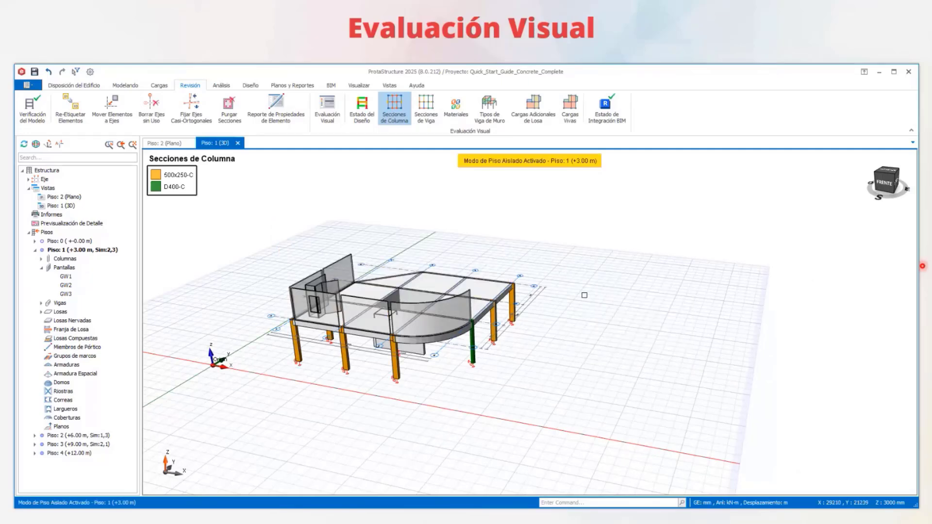
pyautogui.keyDown('shift'); pyautogui.moveTo(478, 313); pyautogui.dragTo(482, 283, button='middle'); pyautogui.keyUp('shift')
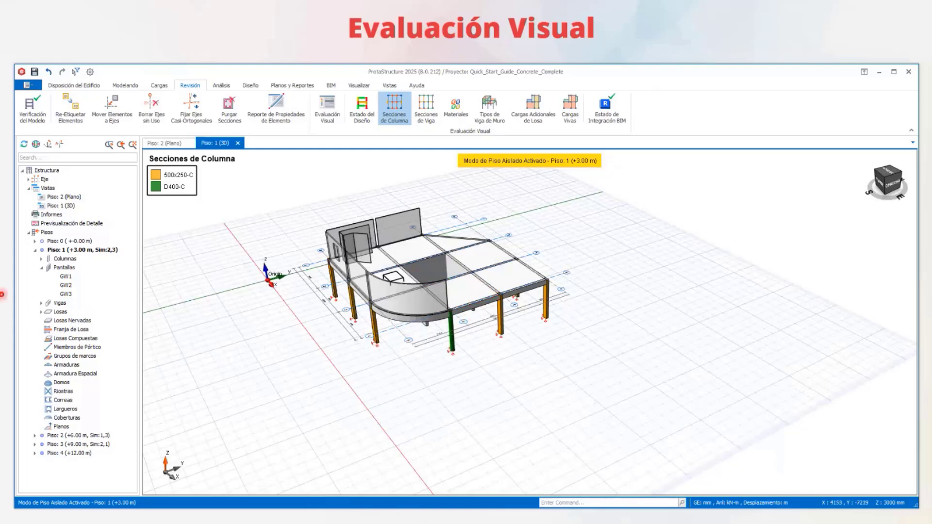
pyautogui.doubleClick(79, 436)
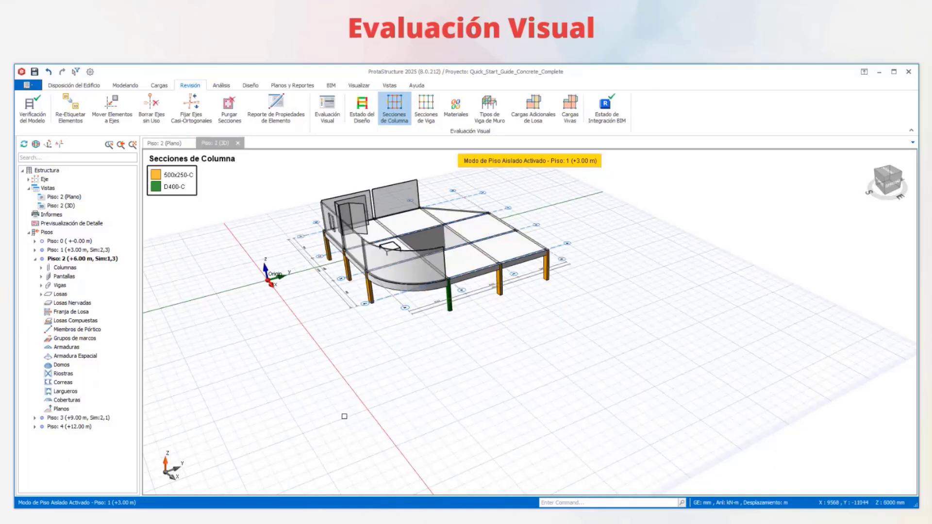
pyautogui.scroll(4, 432, 258)
pyautogui.keyDown('shift'); pyautogui.moveTo(432, 258); pyautogui.dragTo(426, 316, button='middle'); pyautogui.keyUp('shift')
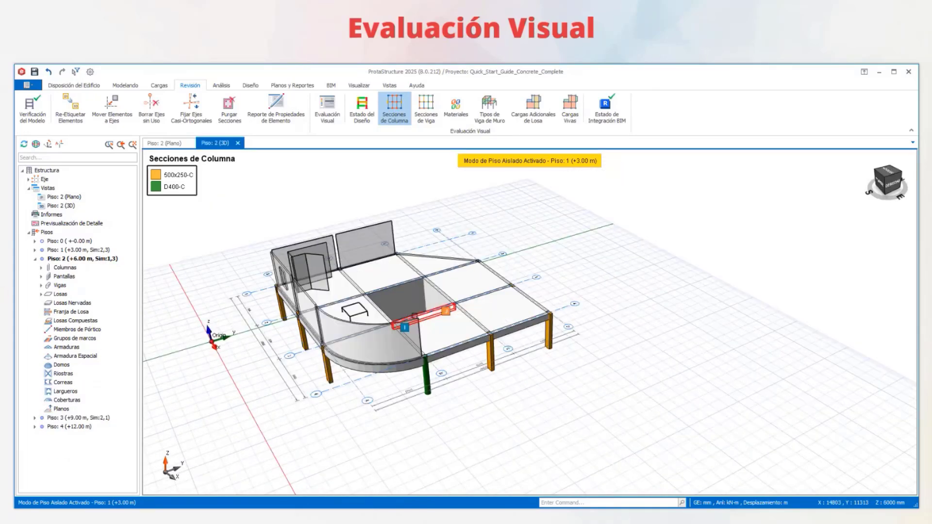
# - Turn off the isolated storey mode and view the column sections across the whole building
pyautogui.keyDown('shift'); pyautogui.moveTo(490, 291); pyautogui.dragTo(542, 225, button='middle'); pyautogui.keyUp('shift')
pyautogui.rightClick(541, 224)
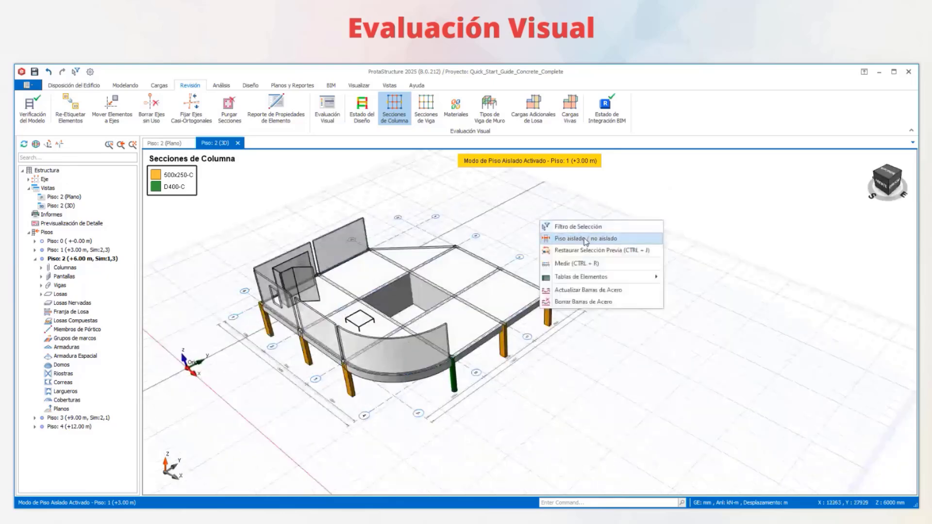
pyautogui.click(585, 239)
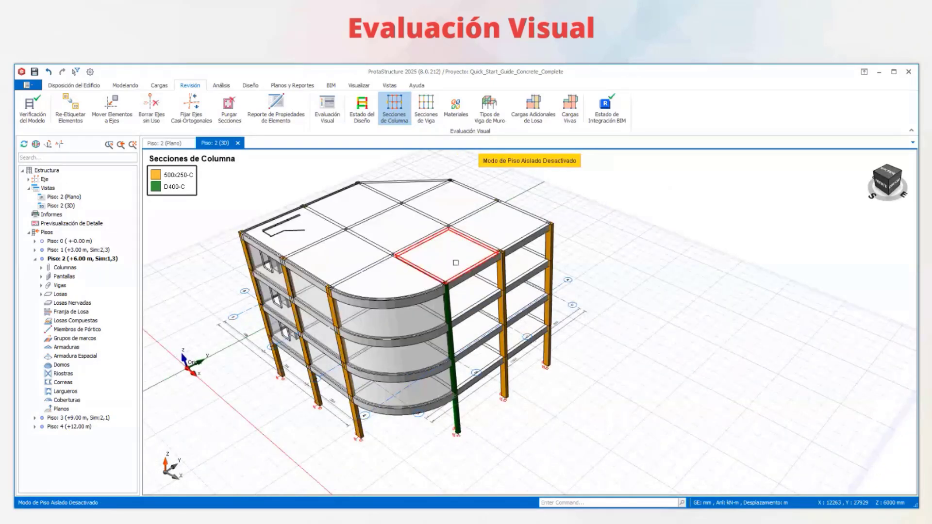
pyautogui.moveTo(455, 262)
pyautogui.keyDown('shift'); pyautogui.mouseDown(button='middle')
pyautogui.moveTo(509, 204)
pyautogui.moveTo(547, 181)
pyautogui.moveTo(607, 260)
pyautogui.moveTo(602, 224)
pyautogui.moveTo(566, 202)
pyautogui.moveTo(562, 208)
pyautogui.mouseUp(button='middle'); pyautogui.keyUp('shift')
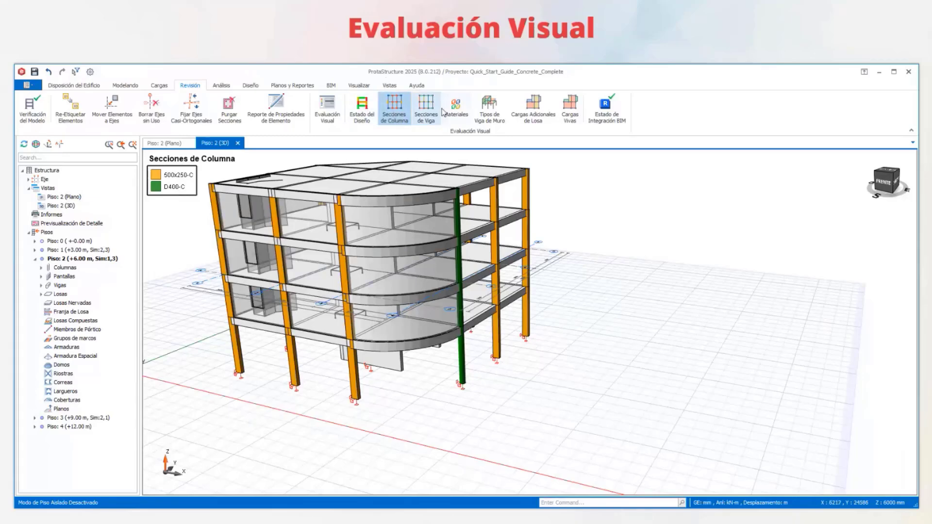
# - Recolour the model by beam section and examine the beams
pyautogui.click(426, 109)
pyautogui.moveTo(474, 273)
pyautogui.keyDown('shift'); pyautogui.mouseDown(button='middle')
pyautogui.moveTo(539, 261)
pyautogui.moveTo(501, 282)
pyautogui.moveTo(393, 271)
pyautogui.moveTo(479, 266)
pyautogui.mouseUp(button='middle'); pyautogui.keyUp('shift')
pyautogui.rightClick(479, 267)
# - Recolour the model by material and inspect the building's elements from several directions
pyautogui.click(460, 113)
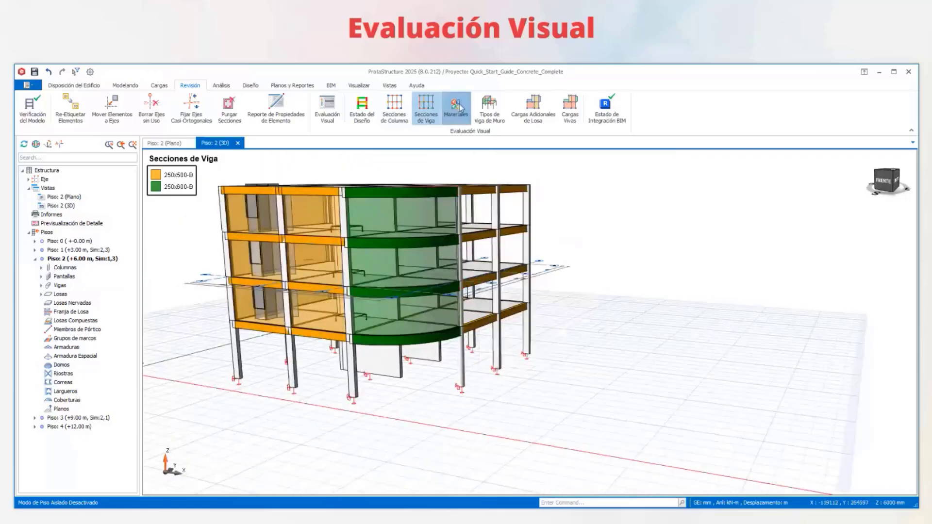
pyautogui.moveTo(391, 280); pyautogui.dragTo(460, 315, button='right')
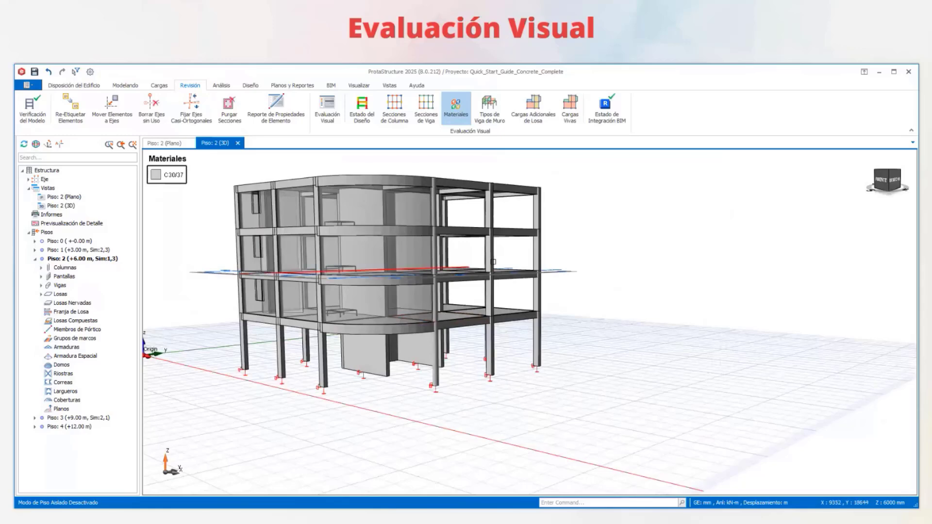
pyautogui.scroll(-3, 577, 255)
pyautogui.moveTo(591, 259); pyautogui.dragTo(611, 259, button='middle')
pyautogui.moveTo(610, 259); pyautogui.dragTo(569, 215, button='right')
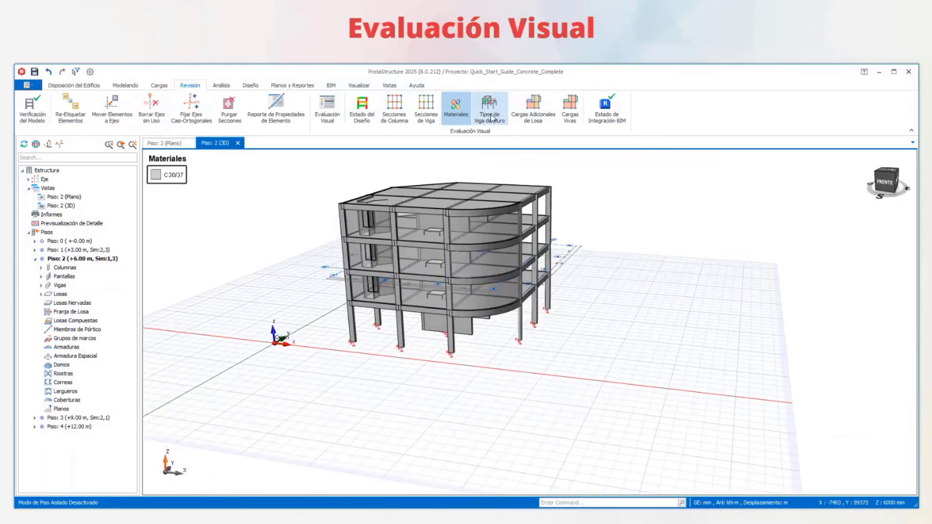
# - Recolour the beams by their wall load types and examine how the wall loads are distributed over the facades
pyautogui.click(493, 117)
pyautogui.moveTo(505, 294); pyautogui.dragTo(254, 226, button='right')
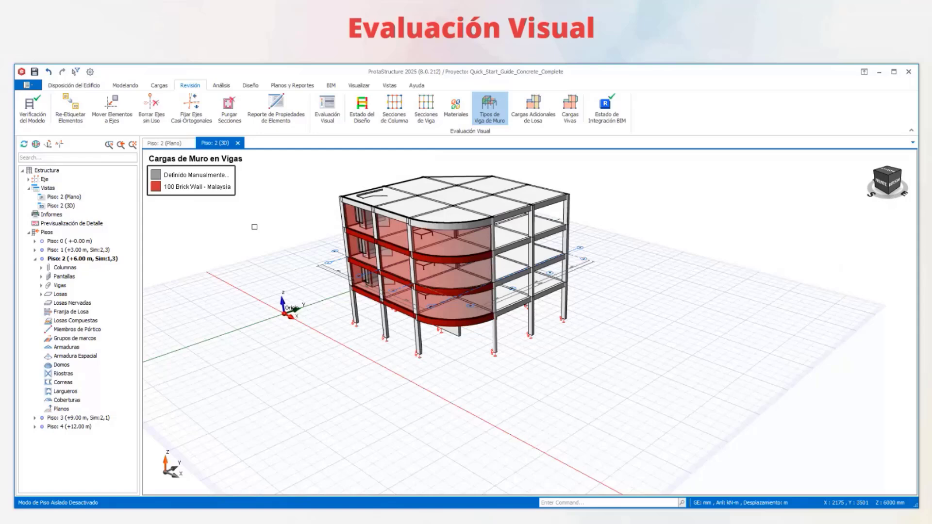
pyautogui.scroll(2, 219, 192)
pyautogui.moveTo(645, 296); pyautogui.dragTo(606, 293, button='right')
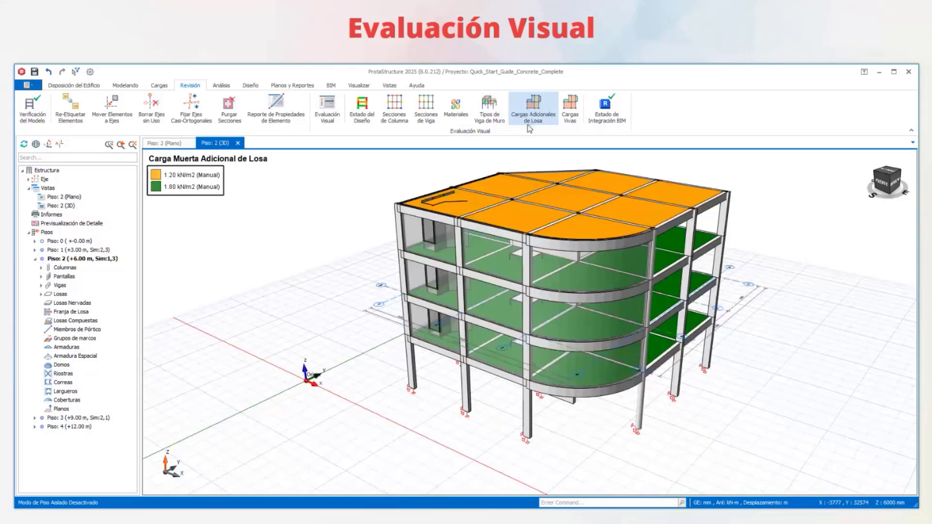
# - Examine the slabs coloured by additional dead load on all storeys, including the building's rear side
pyautogui.moveTo(606, 301); pyautogui.dragTo(740, 308, button='right')
pyautogui.moveTo(486, 337); pyautogui.dragTo(482, 312, button='middle')
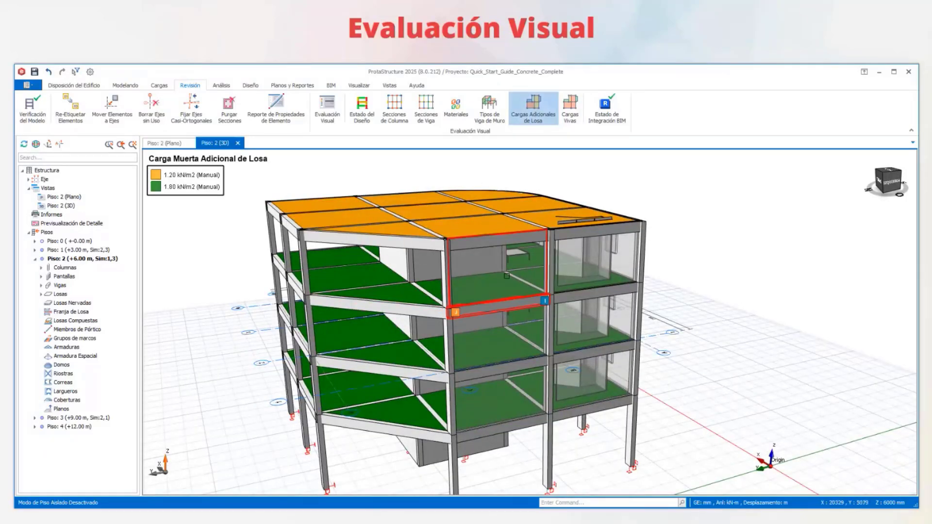
pyautogui.moveTo(532, 387); pyautogui.dragTo(529, 321, button='middle')
pyautogui.moveTo(529, 321); pyautogui.dragTo(461, 249, button='right')
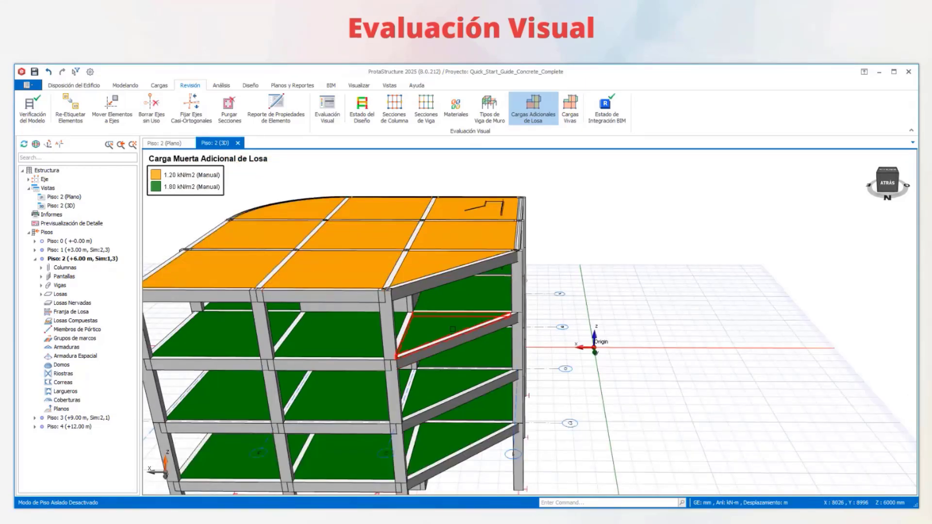
pyautogui.moveTo(519, 248)
pyautogui.mouseDown(button='right')
pyautogui.moveTo(515, 238)
pyautogui.moveTo(497, 252)
pyautogui.mouseUp(button='right')
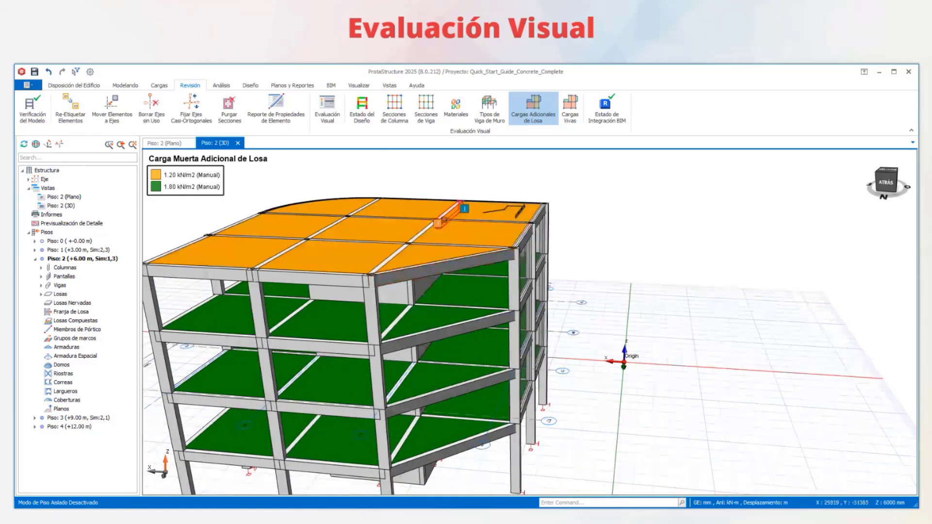
# - Recolour the slabs by live load and examine the load zones on every storey
pyautogui.moveTo(465, 209); pyautogui.dragTo(559, 165, button='right')
pyautogui.click(569, 109)
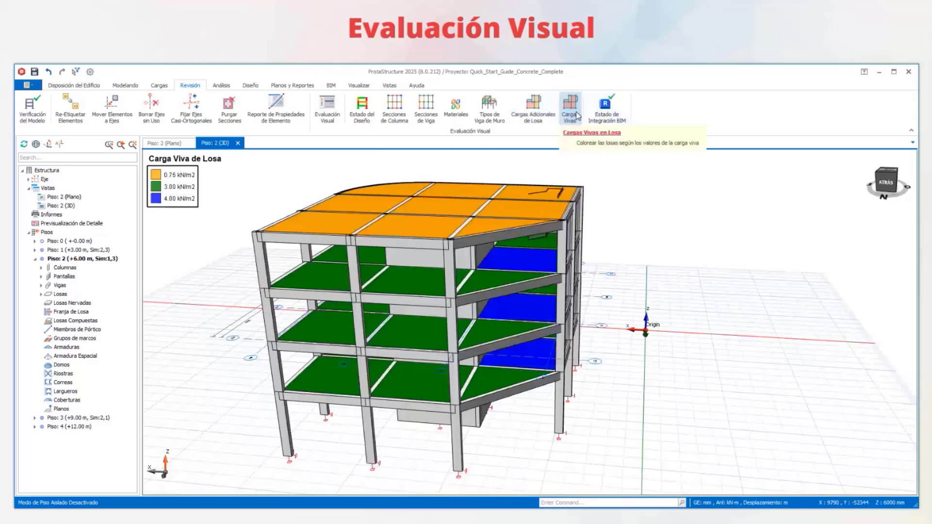
pyautogui.moveTo(529, 323); pyautogui.dragTo(593, 261, button='right')
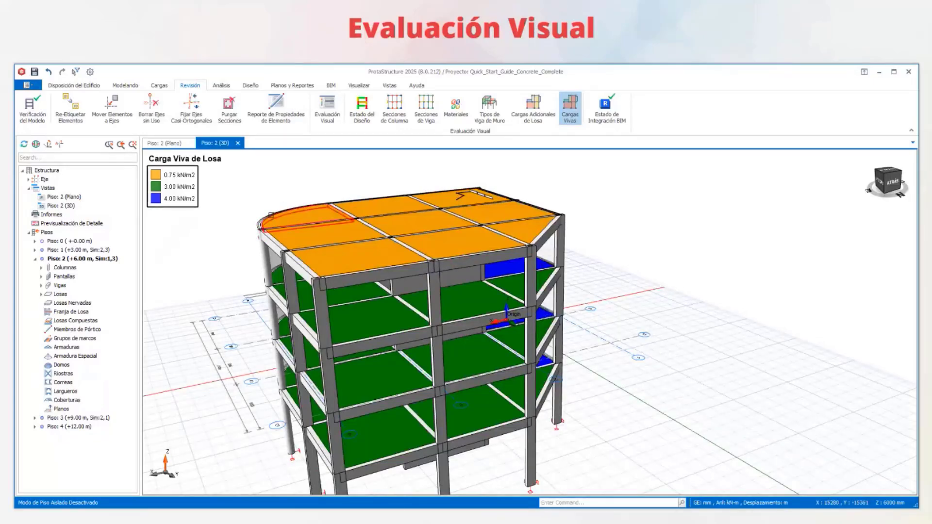
# - Start the 3D view's rotation animation from the visual evaluation settings, move the dialog off the model and increase the speed
pyautogui.click(326, 111)
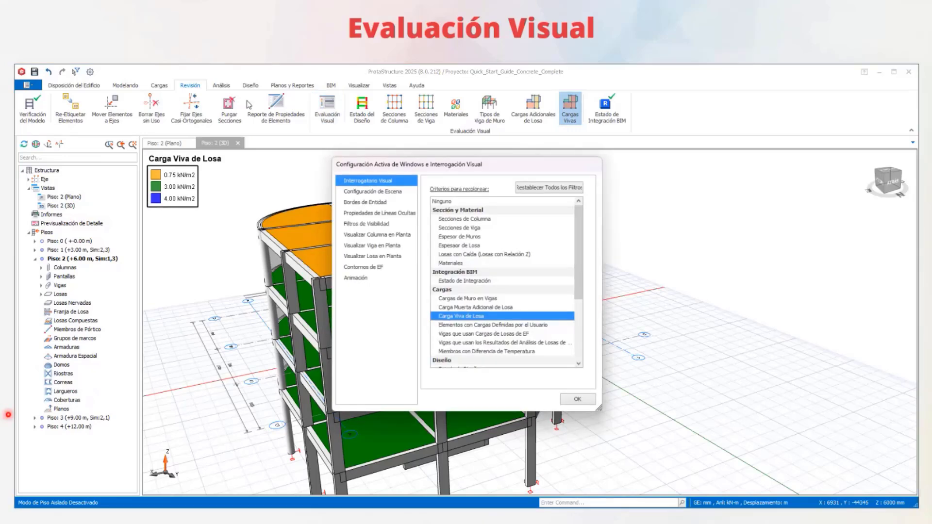
pyautogui.click(359, 278)
pyautogui.click(468, 193)
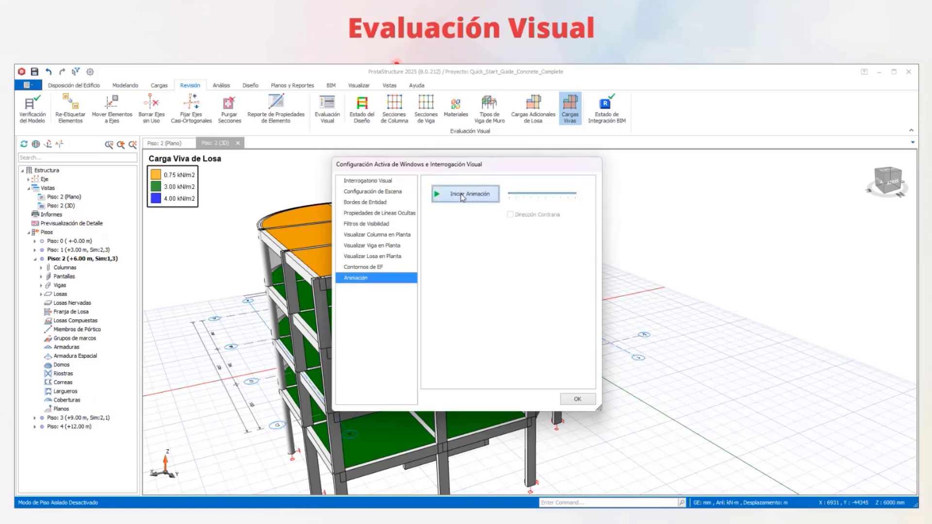
pyautogui.moveTo(472, 170); pyautogui.dragTo(878, 207)
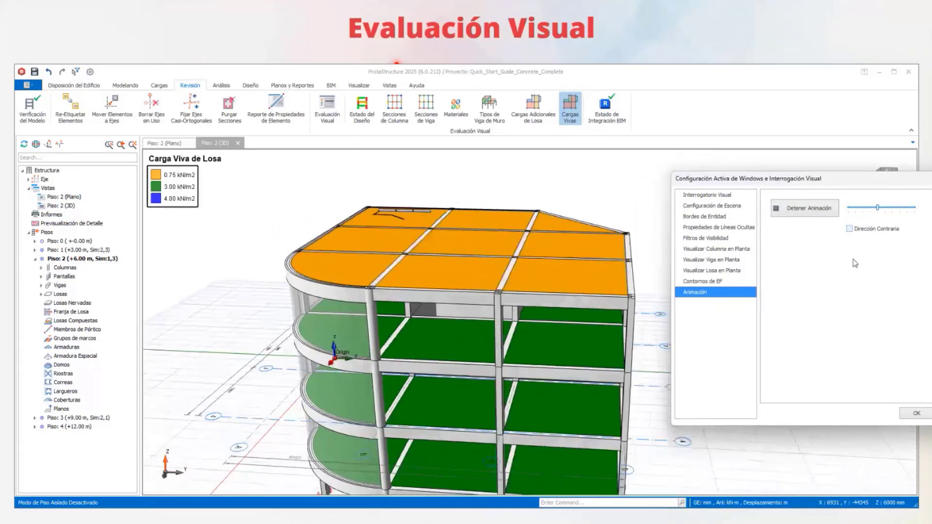
pyautogui.moveTo(877, 208); pyautogui.dragTo(884, 208)
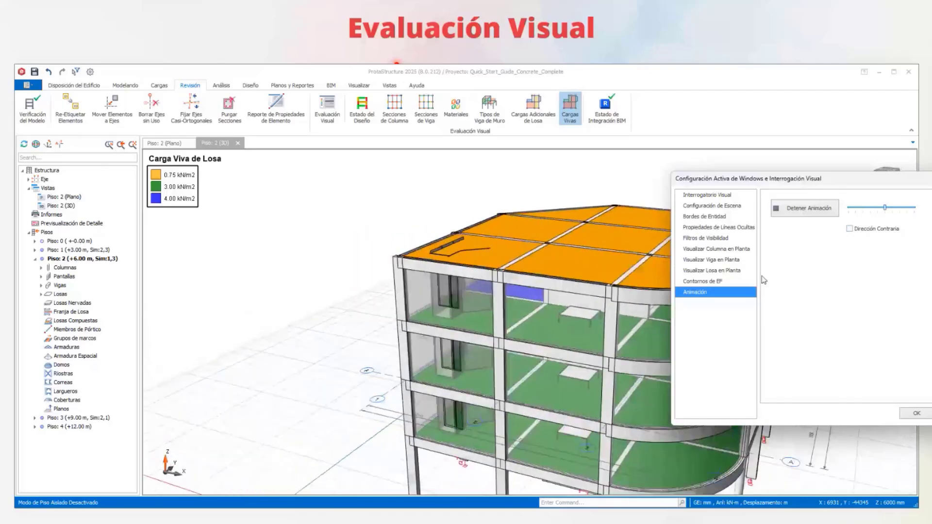
# - Recolour the rotating model by slab thickness (Espesor de Losa) and by wall thickness (Espesor de Muros)
pyautogui.click(707, 195)
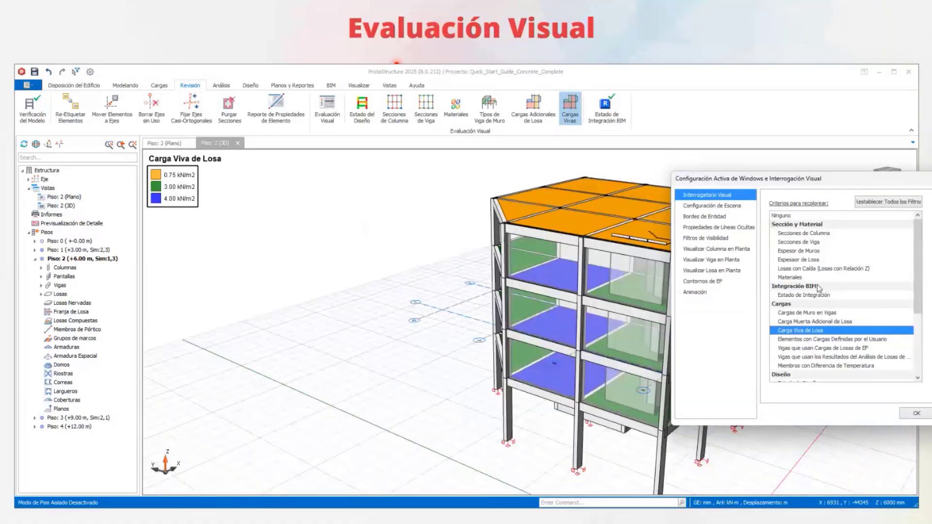
pyautogui.click(804, 260)
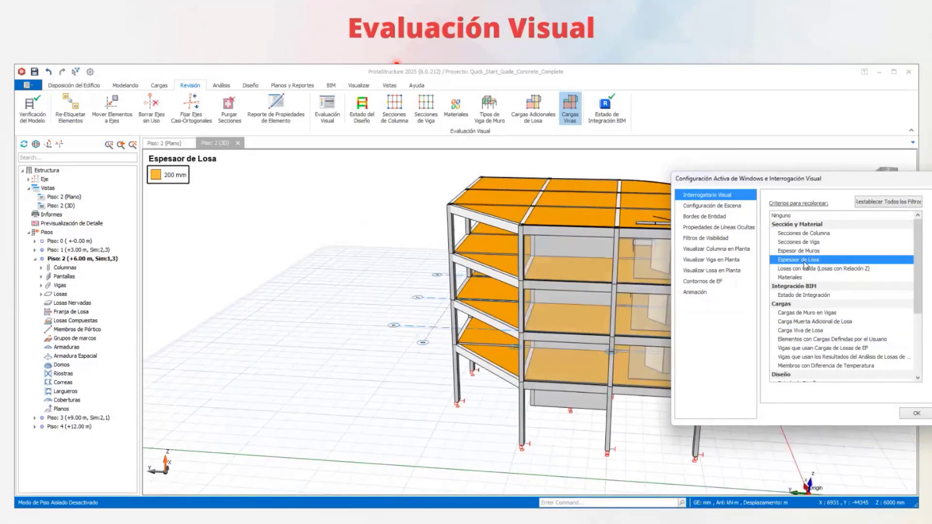
pyautogui.click(804, 252)
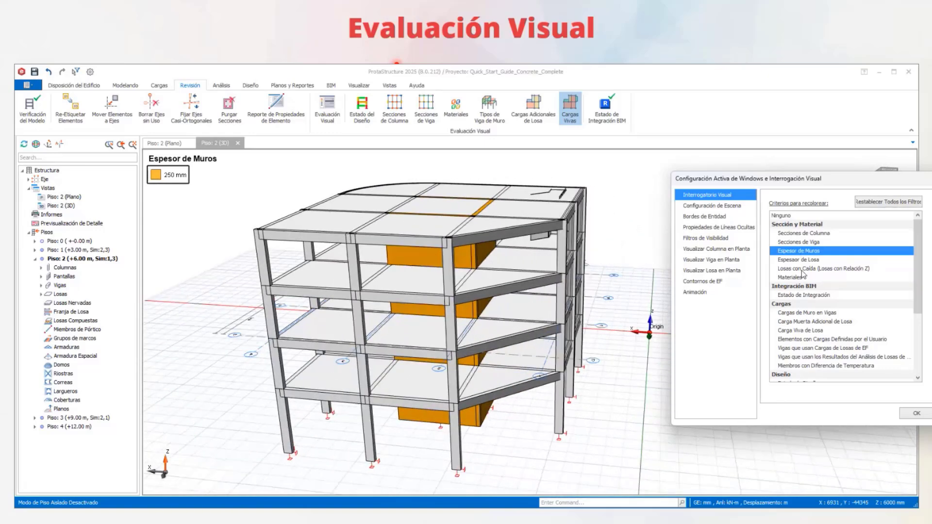
# - Recolour the rotating model by dropped slabs (Losas con Caída) and by Materiales
pyautogui.click(802, 269)
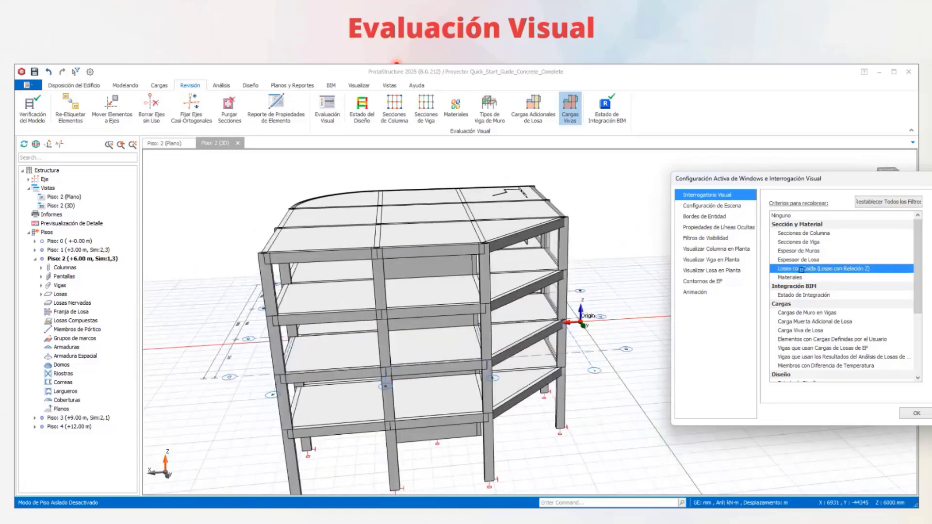
pyautogui.click(799, 277)
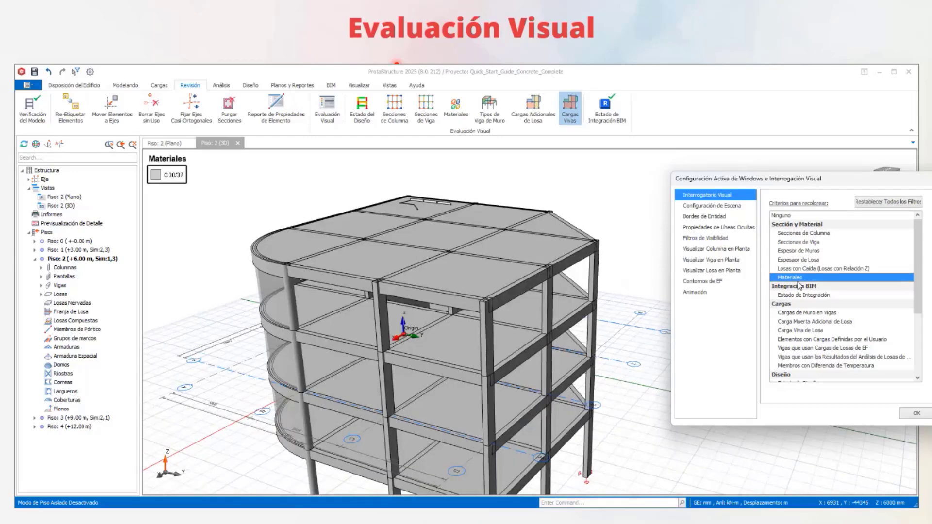
# - Recolour the model by wall loads on beams (Cargas de Muro en Vigas), uncover the model, and recolour it by Estado de Diseño
pyautogui.click(816, 313)
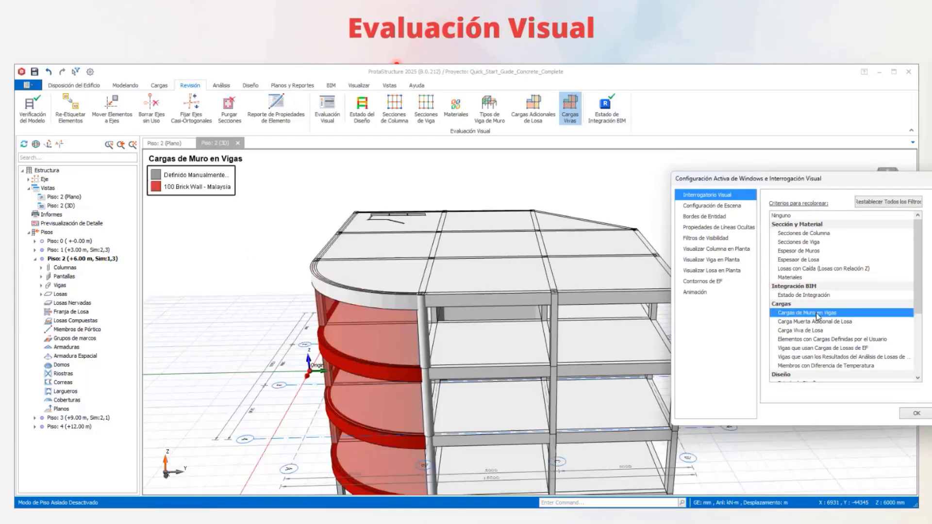
pyautogui.moveTo(823, 181); pyautogui.dragTo(824, 54)
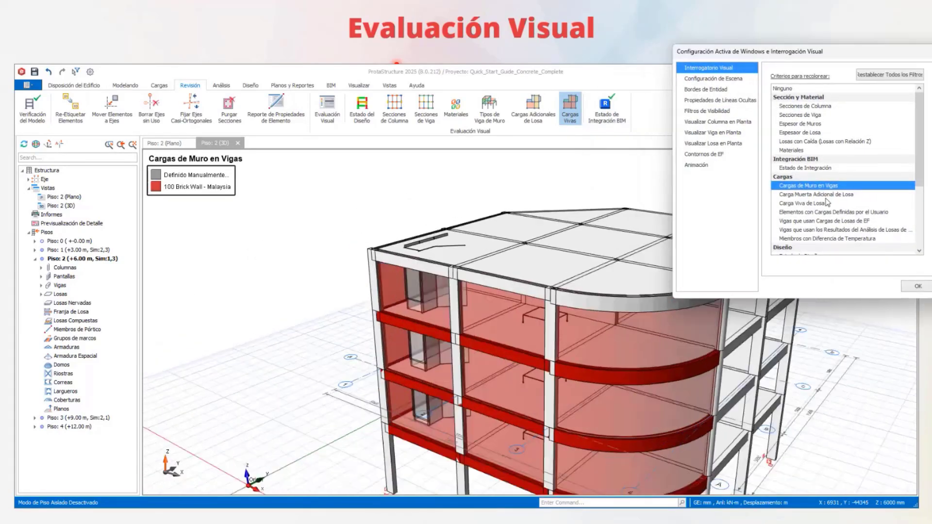
pyautogui.scroll(-3, 808, 176)
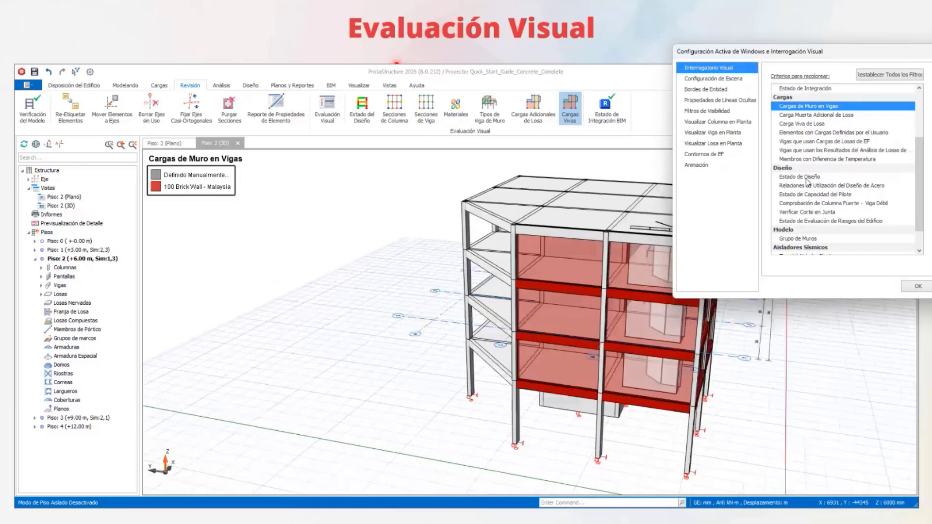
pyautogui.click(808, 178)
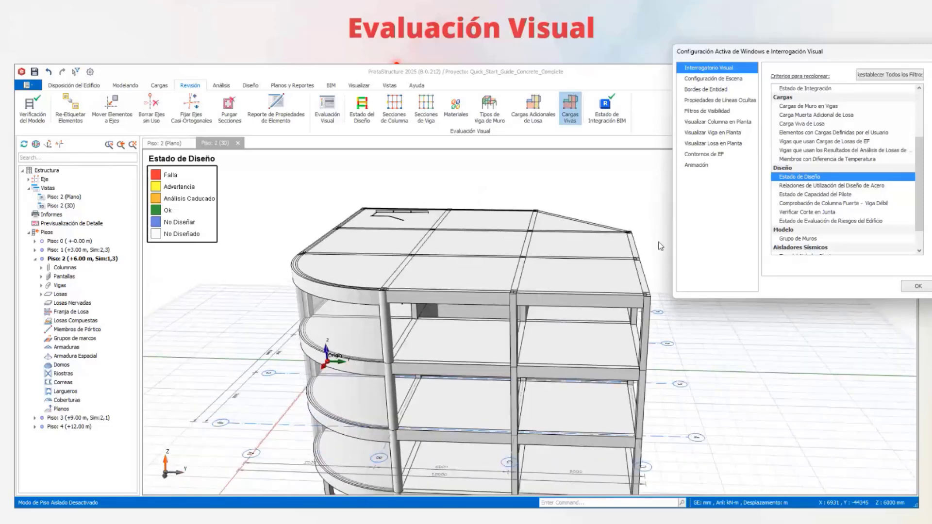
# - Stop the 3D view's rotation animation and close the visual evaluation settings
pyautogui.click(704, 167)
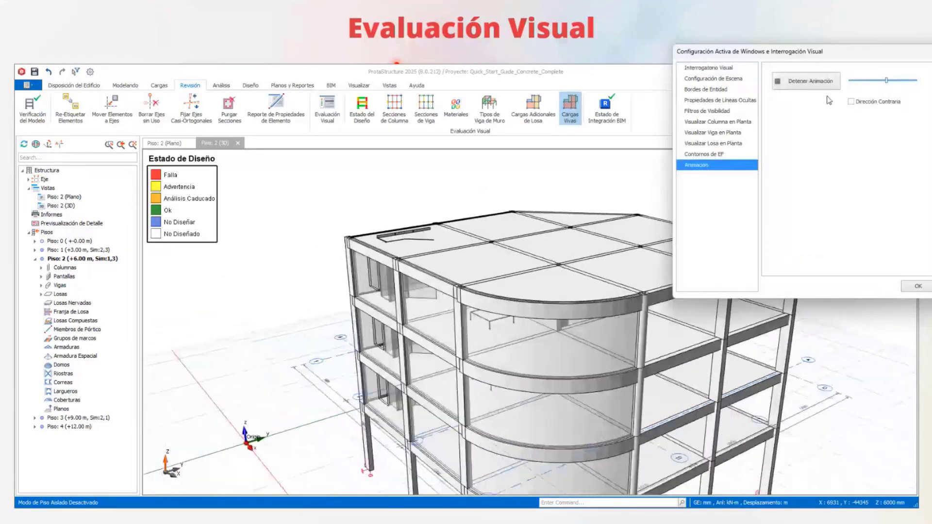
pyautogui.click(811, 80)
pyautogui.click(917, 286)
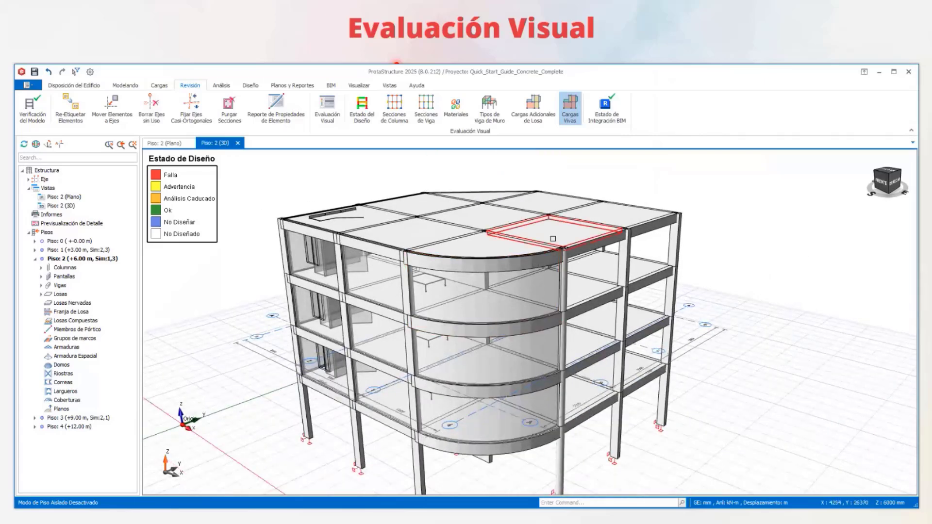
pyautogui.scroll(-1, 665, 257)
pyautogui.moveTo(693, 243); pyautogui.dragTo(641, 221, button='middle')
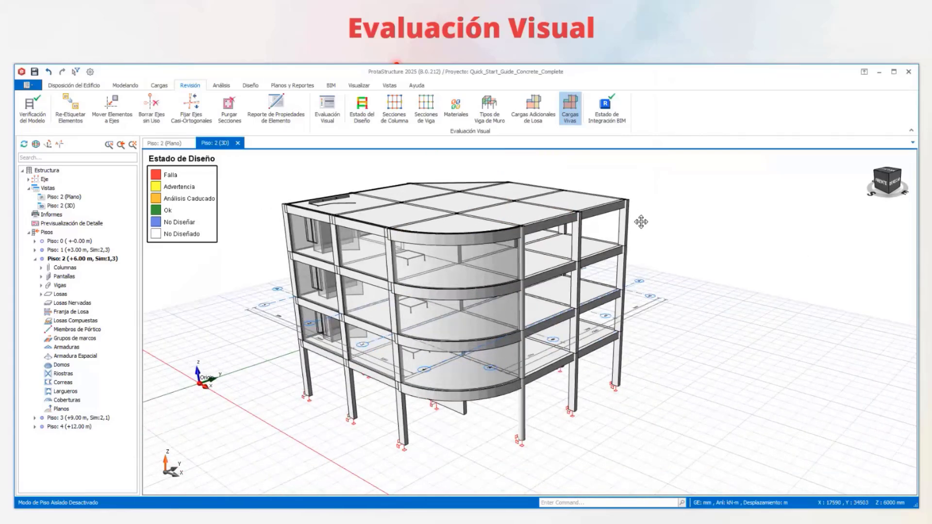
pyautogui.scroll(2, 456, 206)
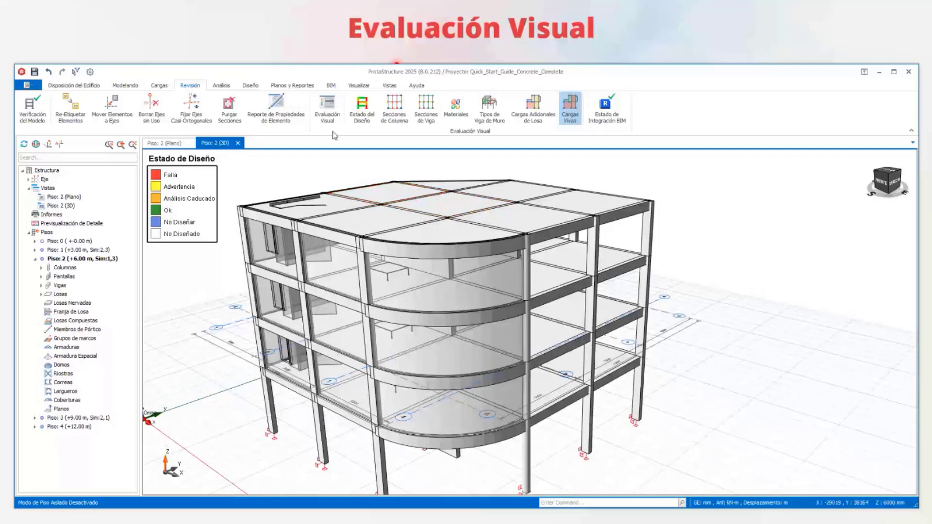
# - Review the column plan display options and the finite element contour options (Contornos de EF) in the visual evaluation settings
pyautogui.click(327, 111)
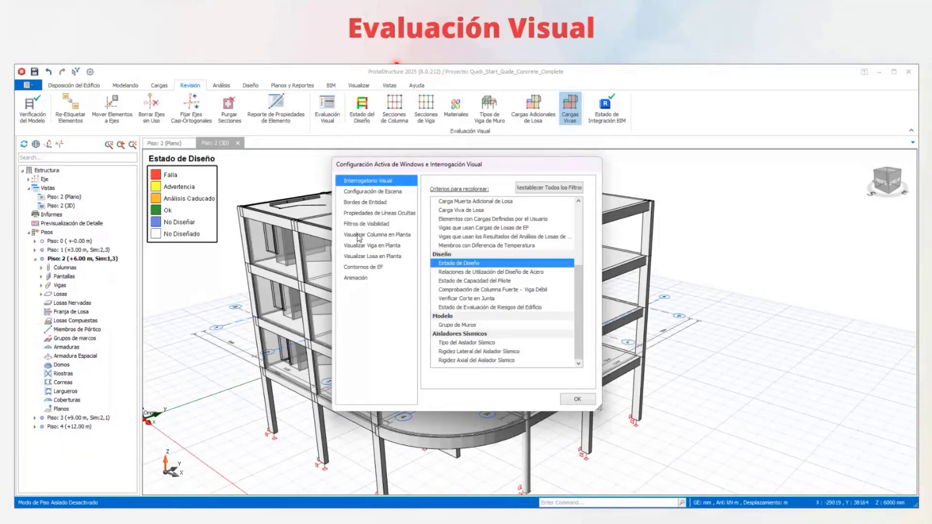
pyautogui.click(359, 236)
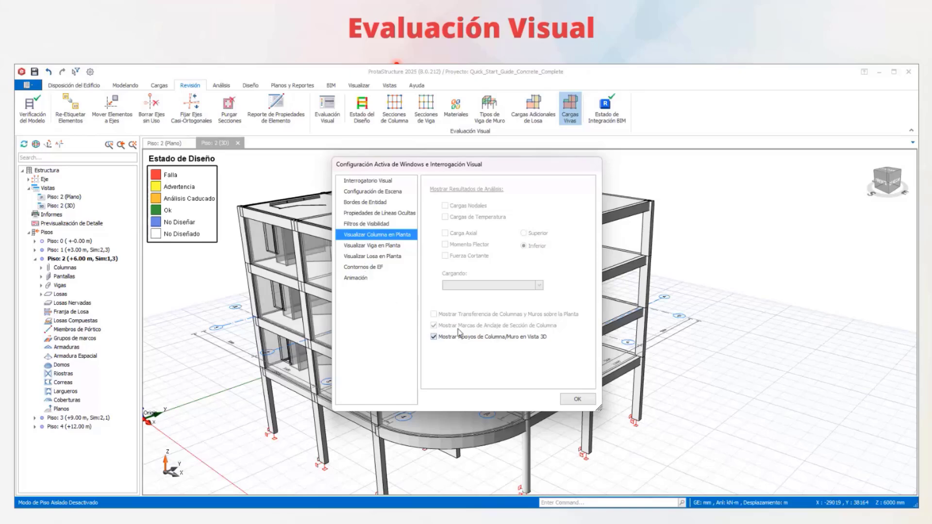
pyautogui.click(370, 266)
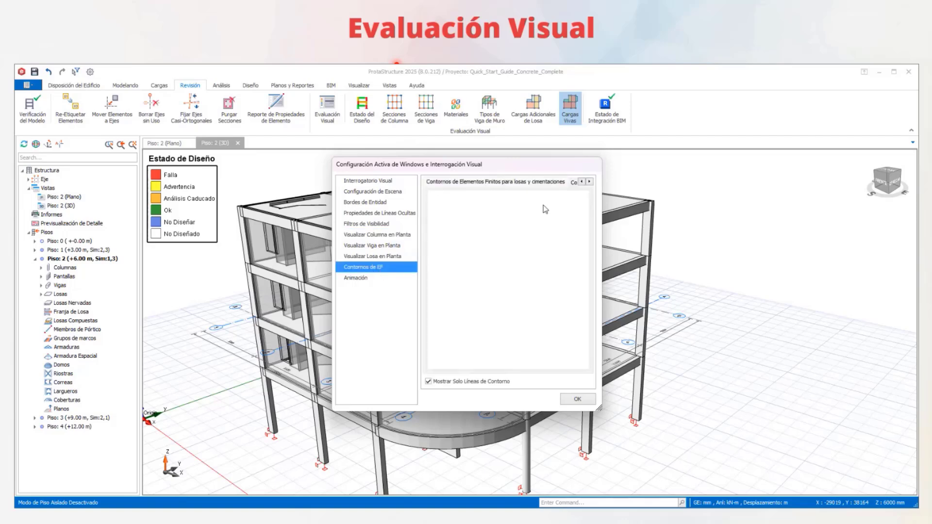
pyautogui.click(576, 400)
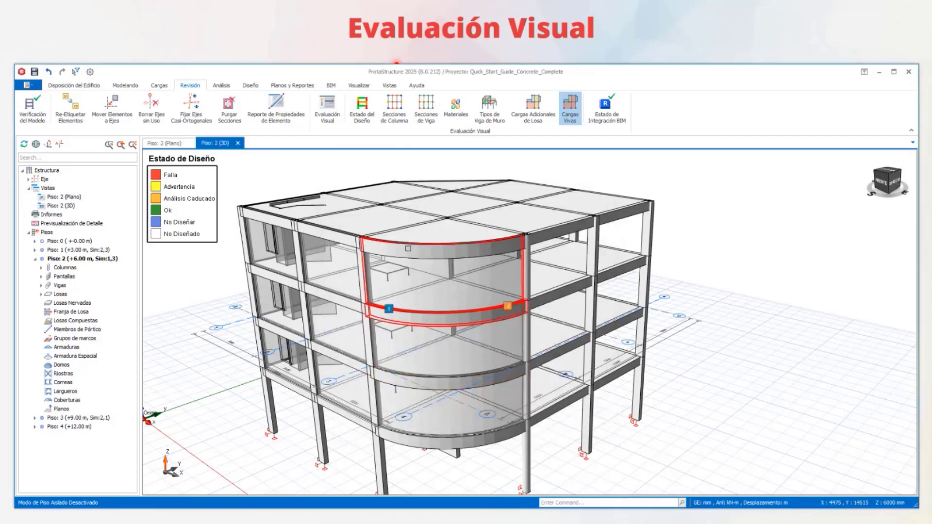
# - Examine the whole building from several sides with its members coloured by design status
pyautogui.moveTo(584, 250); pyautogui.dragTo(340, 250, button='middle')
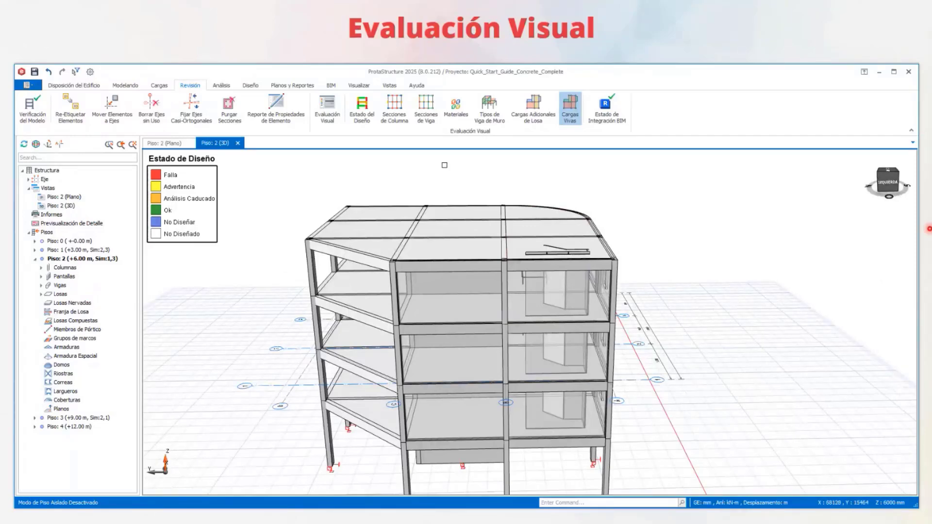
pyautogui.moveTo(517, 201); pyautogui.dragTo(651, 234, button='middle')
pyautogui.moveTo(650, 234); pyautogui.dragTo(743, 262, button='middle')
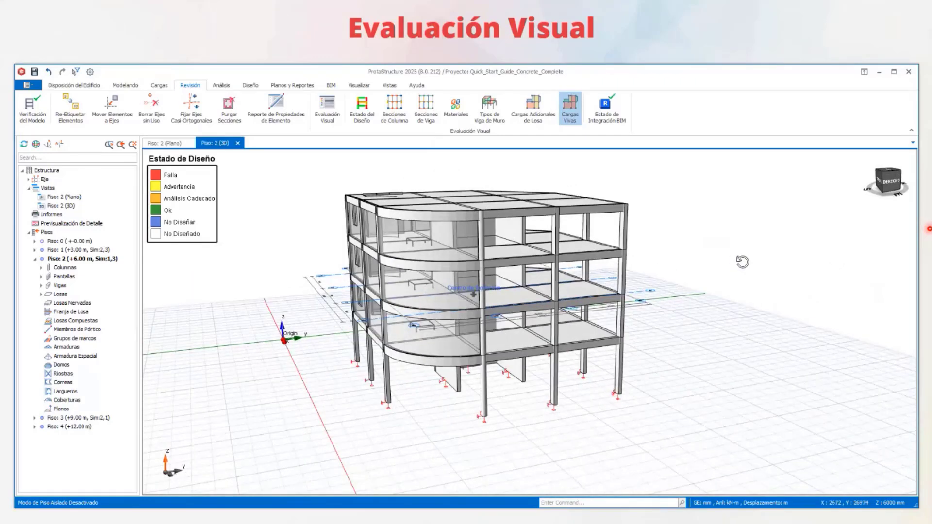
pyautogui.moveTo(527, 258); pyautogui.dragTo(669, 293, button='middle')
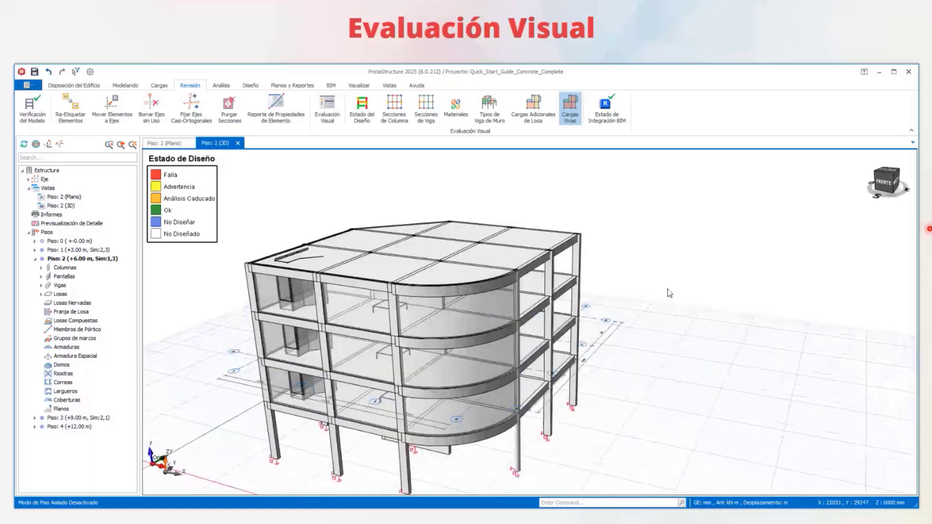
pyautogui.scroll(-2, 533, 192)
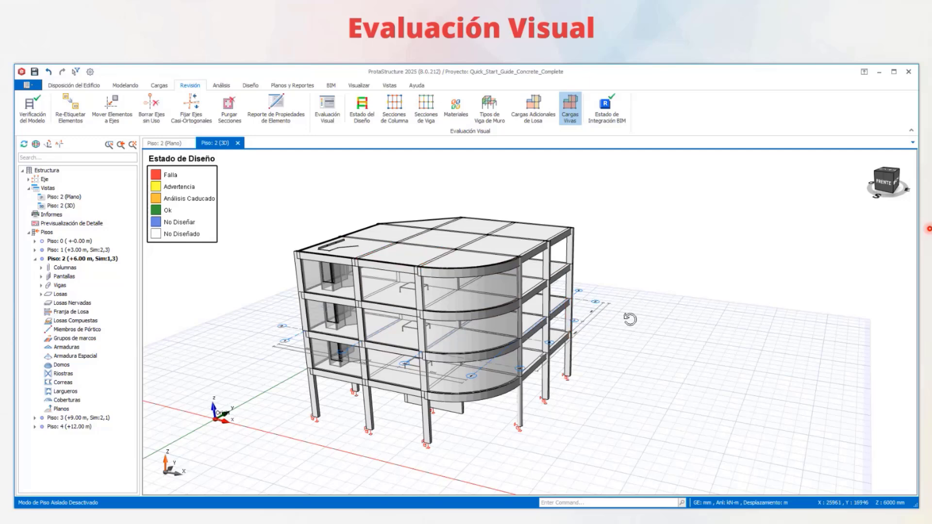
pyautogui.moveTo(631, 319)
pyautogui.mouseDown(button='middle')
pyautogui.moveTo(583, 307)
pyautogui.moveTo(609, 308)
pyautogui.moveTo(585, 316)
pyautogui.moveTo(730, 316)
pyautogui.mouseUp(button='middle')
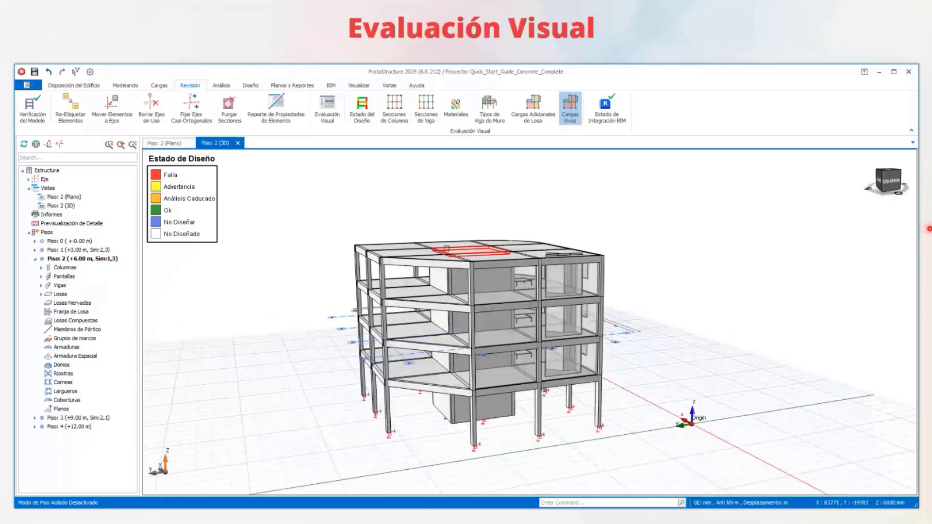